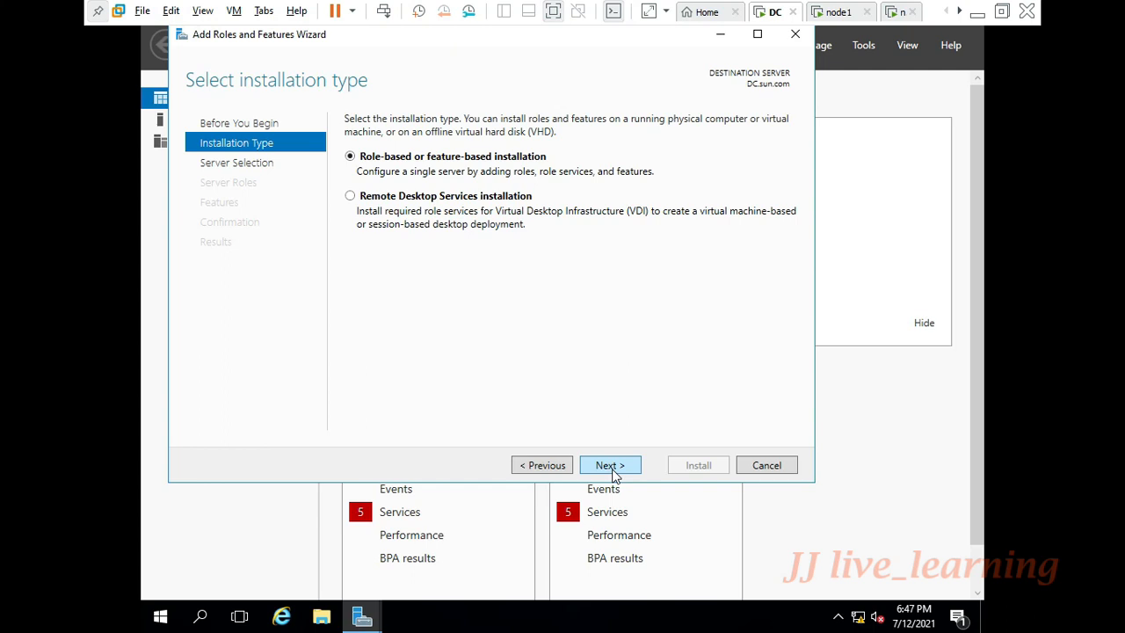
Choose a role-based installation on DC.sun.com and select the iSCSI Target Server role under File and iSCSI Services.
{"action": "left_click", "coordinate": [610, 465]}
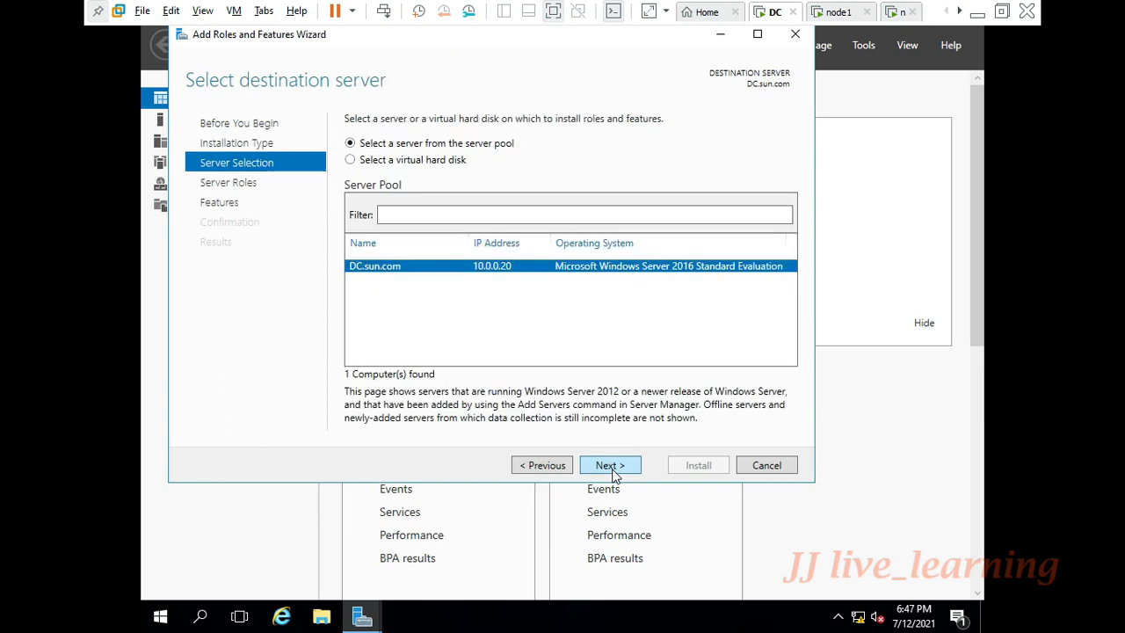
{"action": "left_click", "coordinate": [613, 473]}
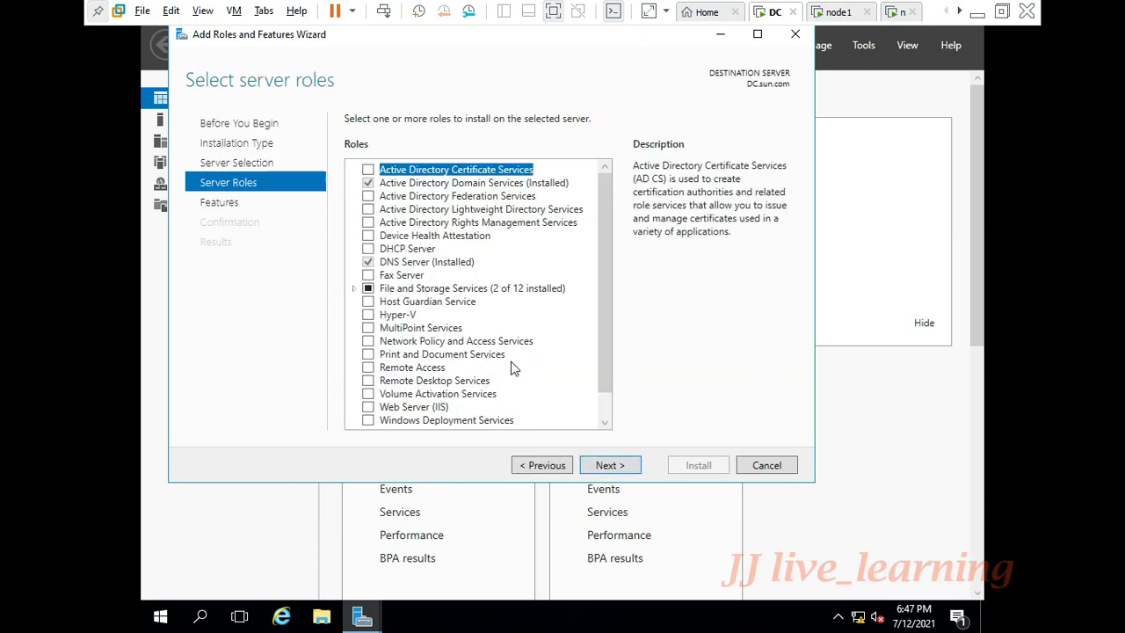
{"action": "left_click", "coordinate": [353, 289]}
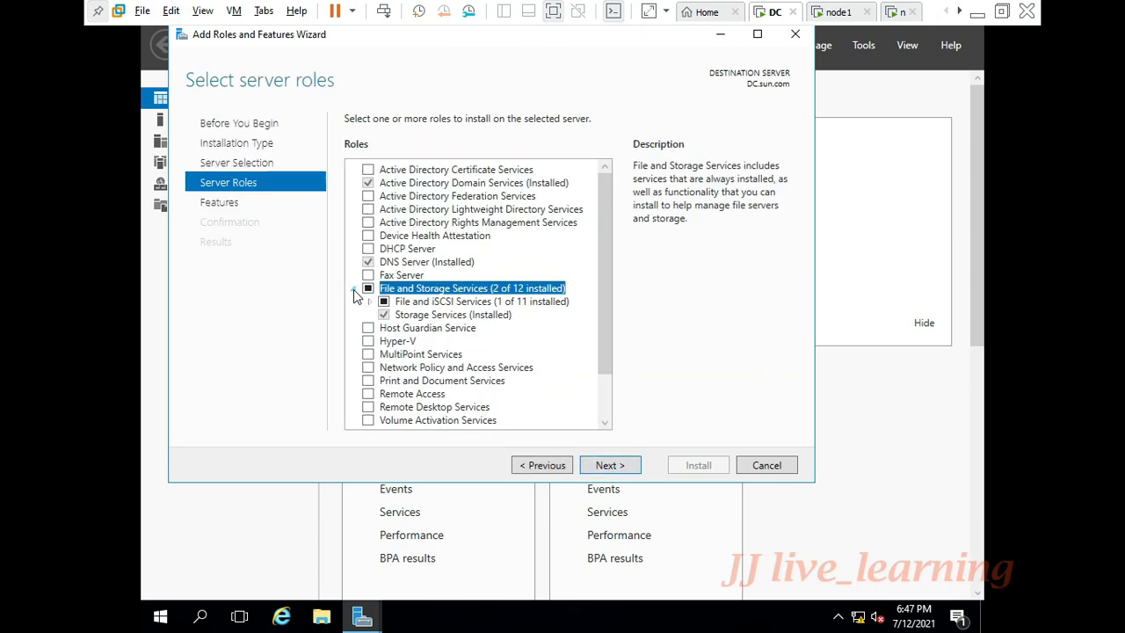
{"action": "left_click", "coordinate": [370, 302]}
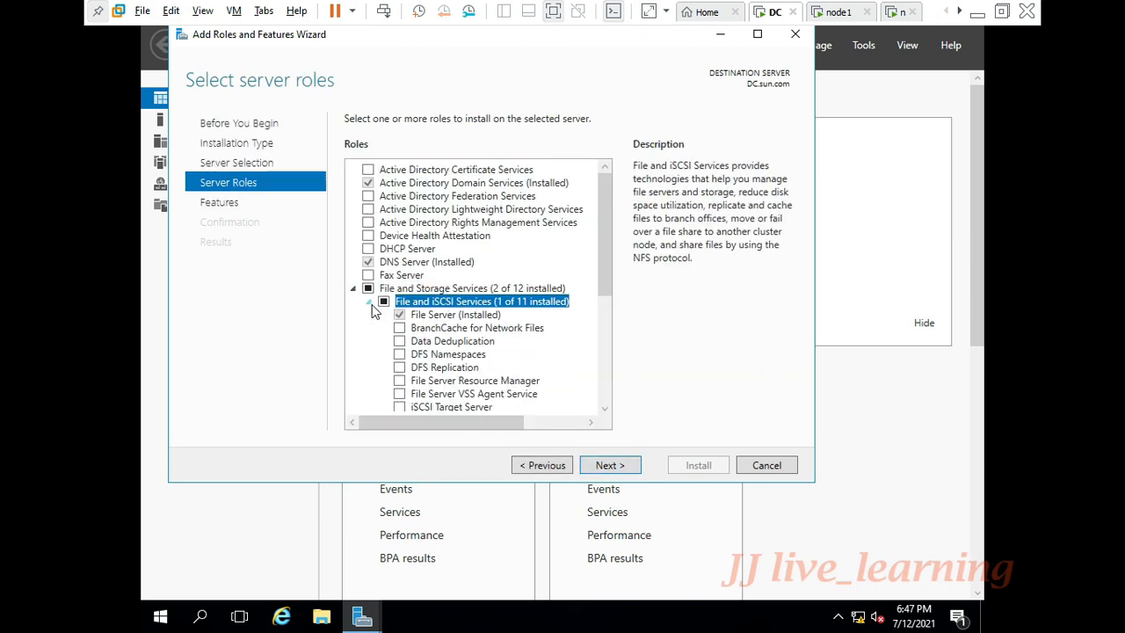
{"action": "scroll", "coordinate": [403, 369], "scroll_direction": "down", "scroll_amount": 1}
{"action": "left_click", "coordinate": [400, 367]}
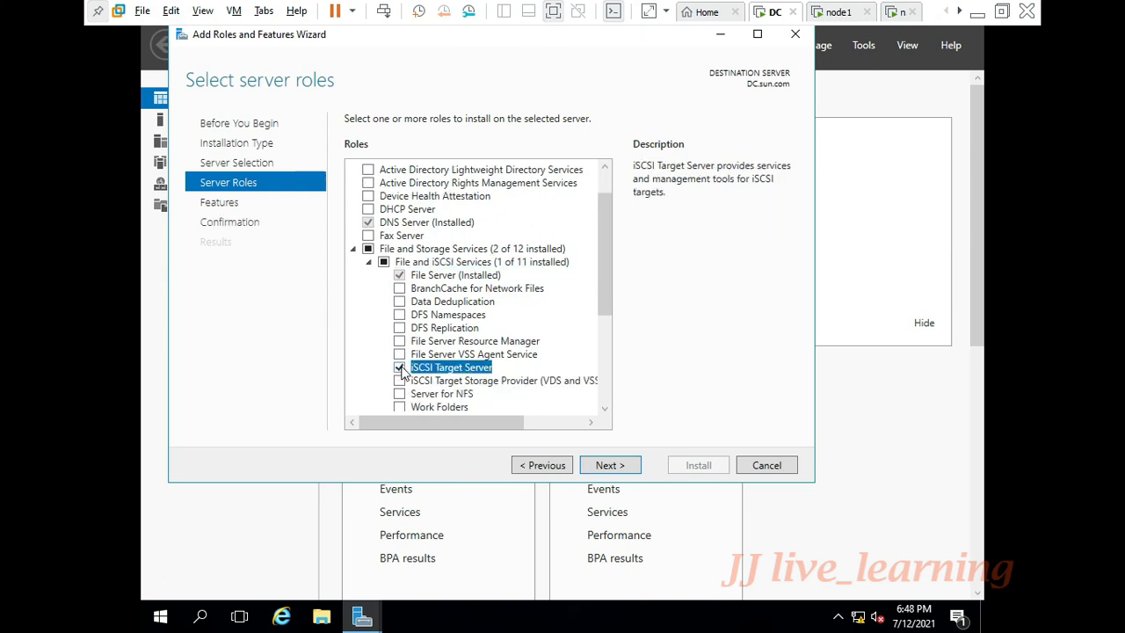
Install the selected iSCSI Target Server role without adding any features, and close the installation wizard.
{"action": "left_click", "coordinate": [636, 469]}
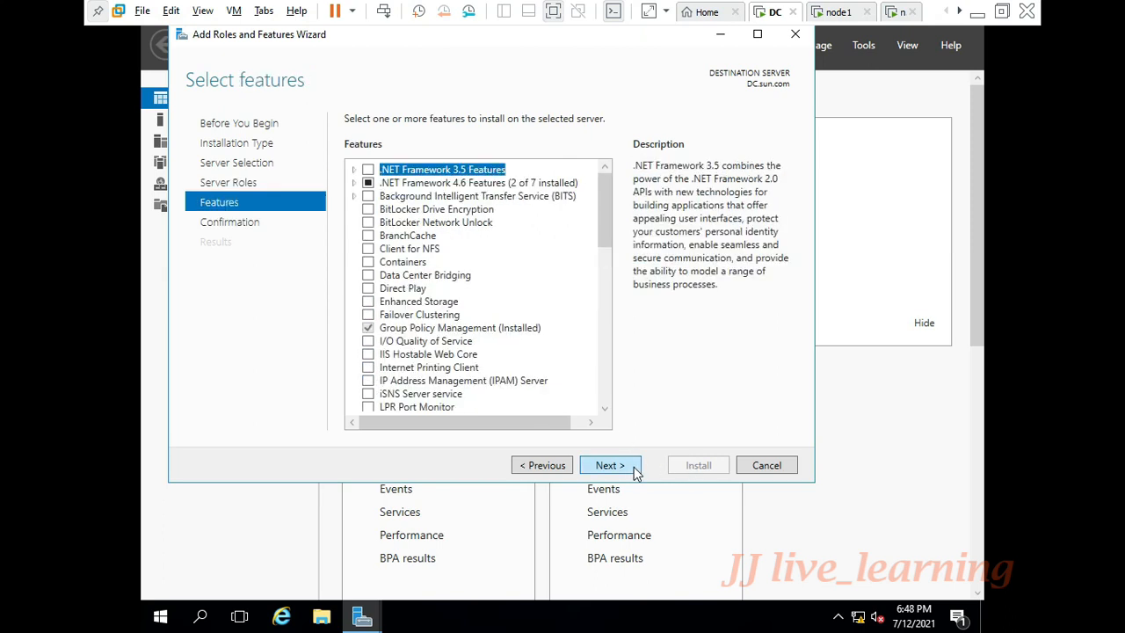
{"action": "left_click", "coordinate": [636, 469]}
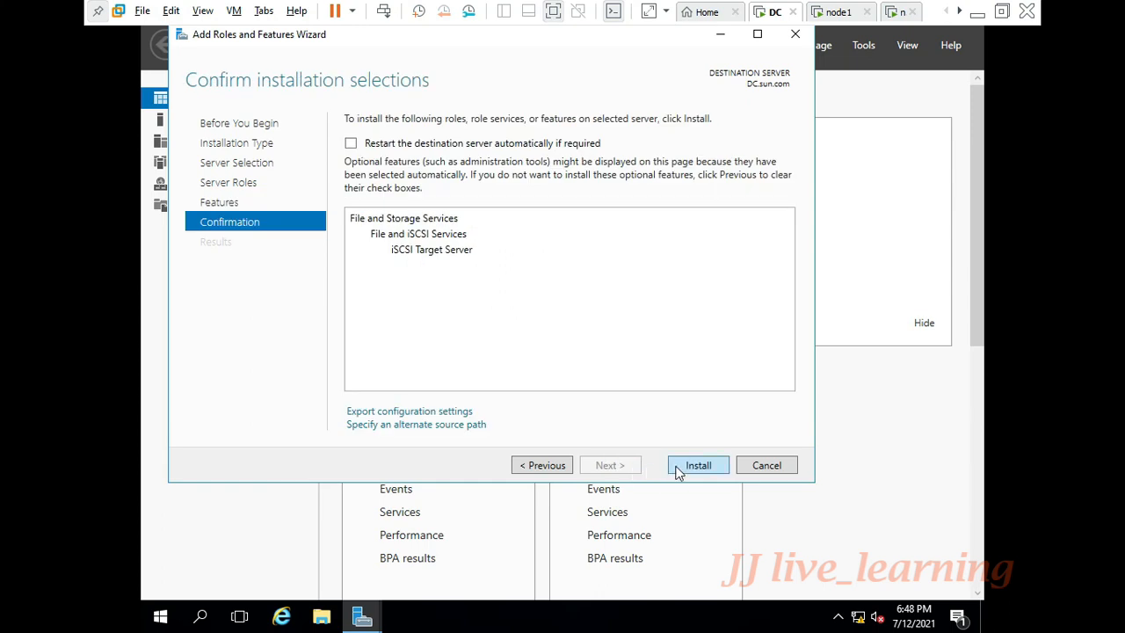
{"action": "left_click", "coordinate": [677, 470]}
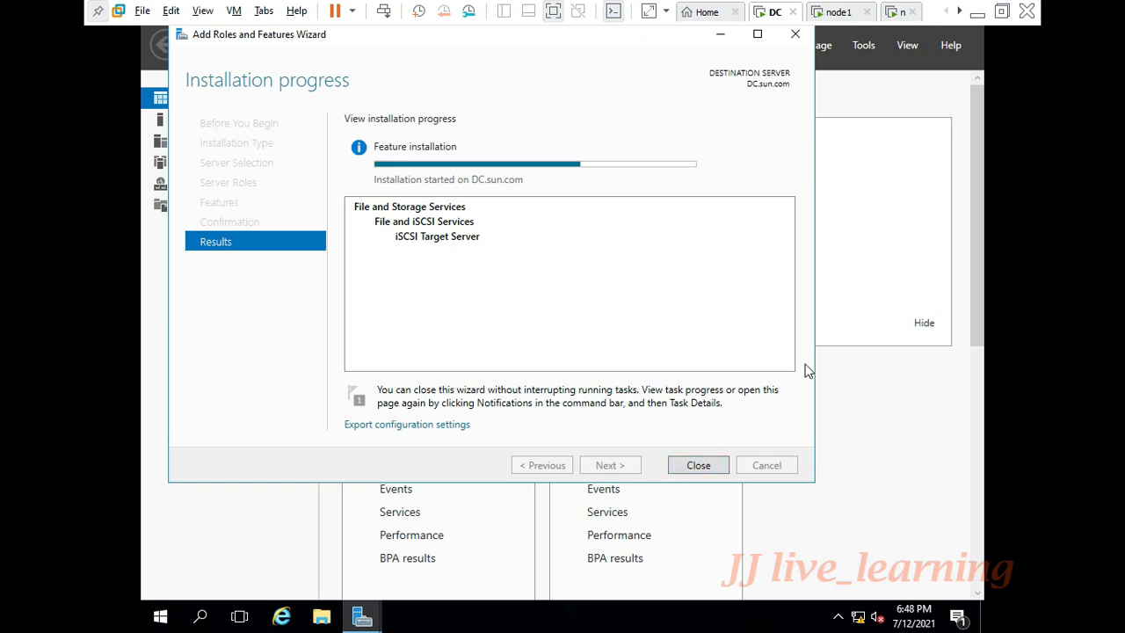
{"action": "left_click", "coordinate": [696, 466]}
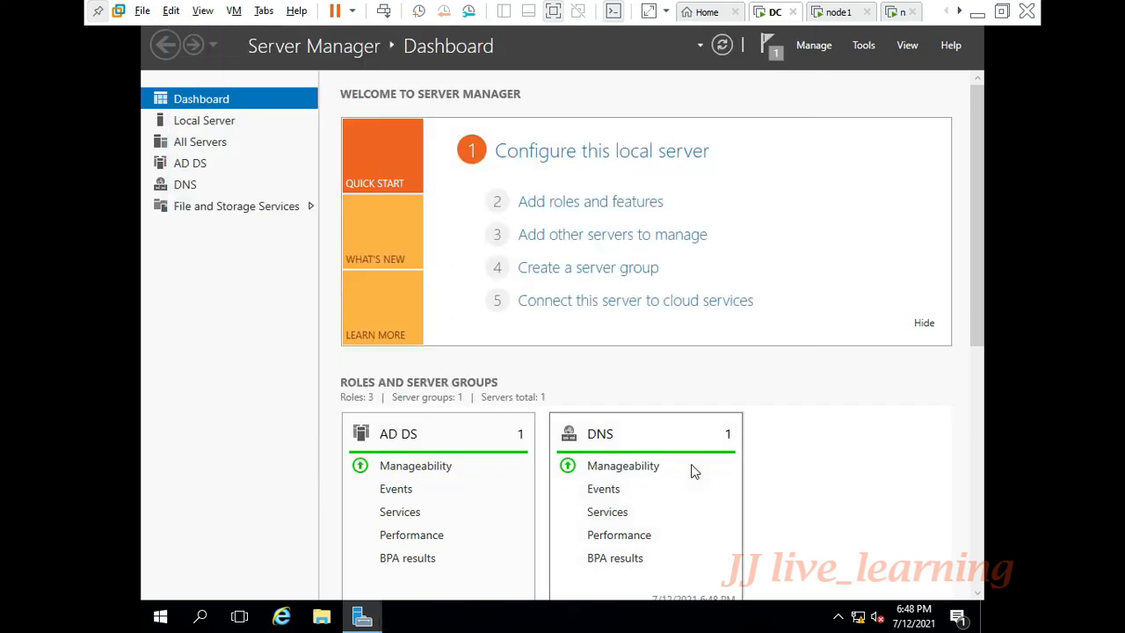
Start a new iSCSI virtual disk in File and Storage Services and choose volume E: as its storage location.
{"action": "left_click", "coordinate": [287, 207]}
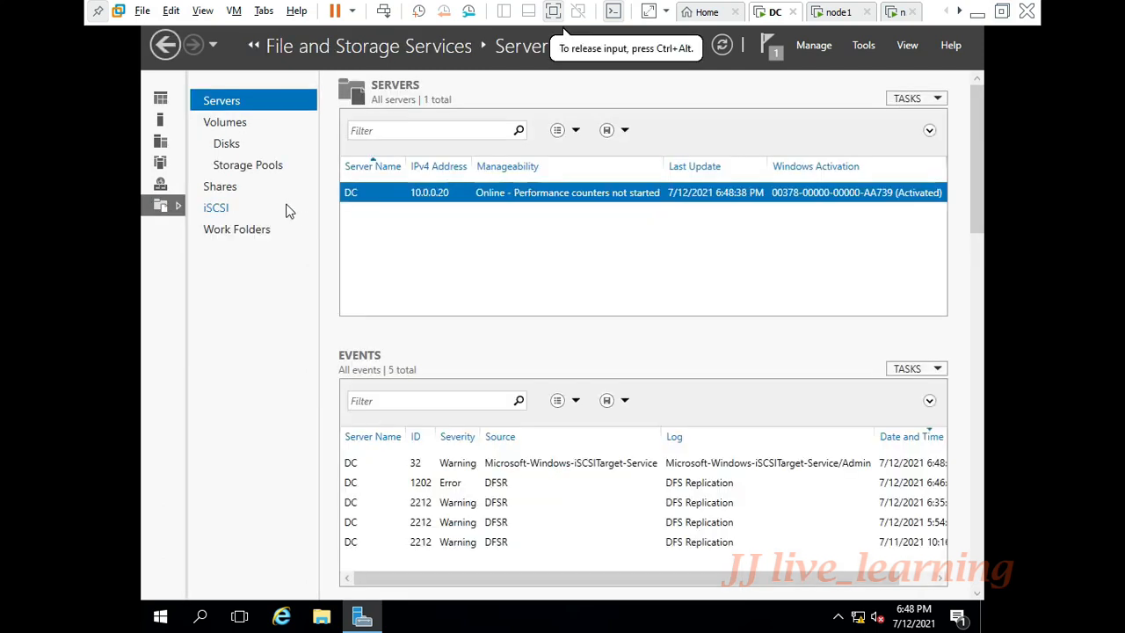
{"action": "left_click", "coordinate": [222, 209]}
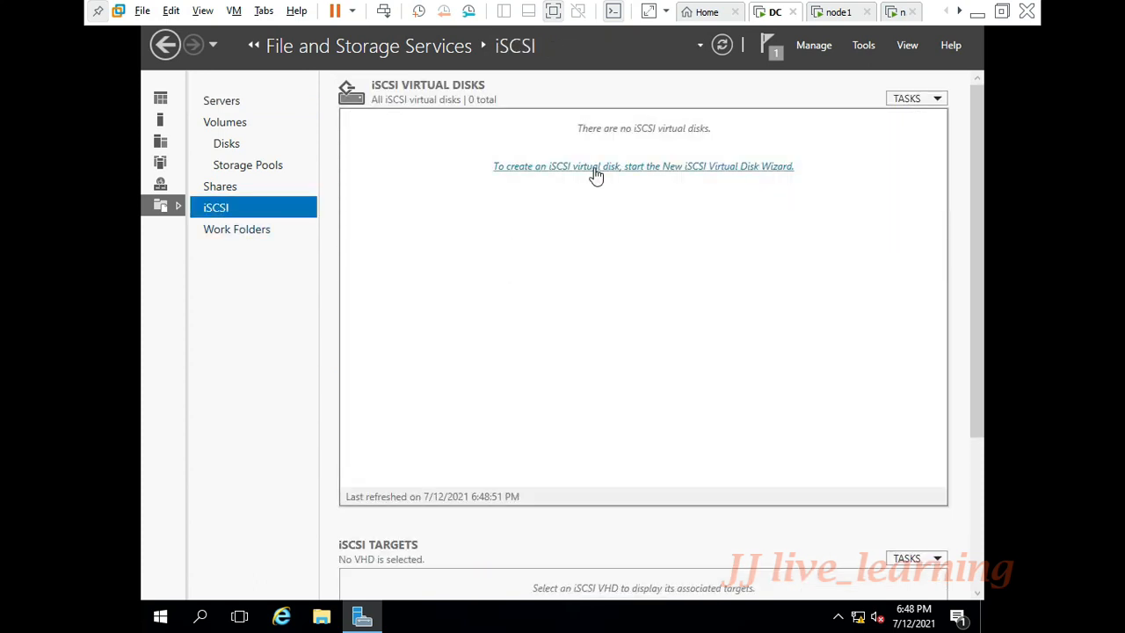
{"action": "left_click", "coordinate": [596, 167]}
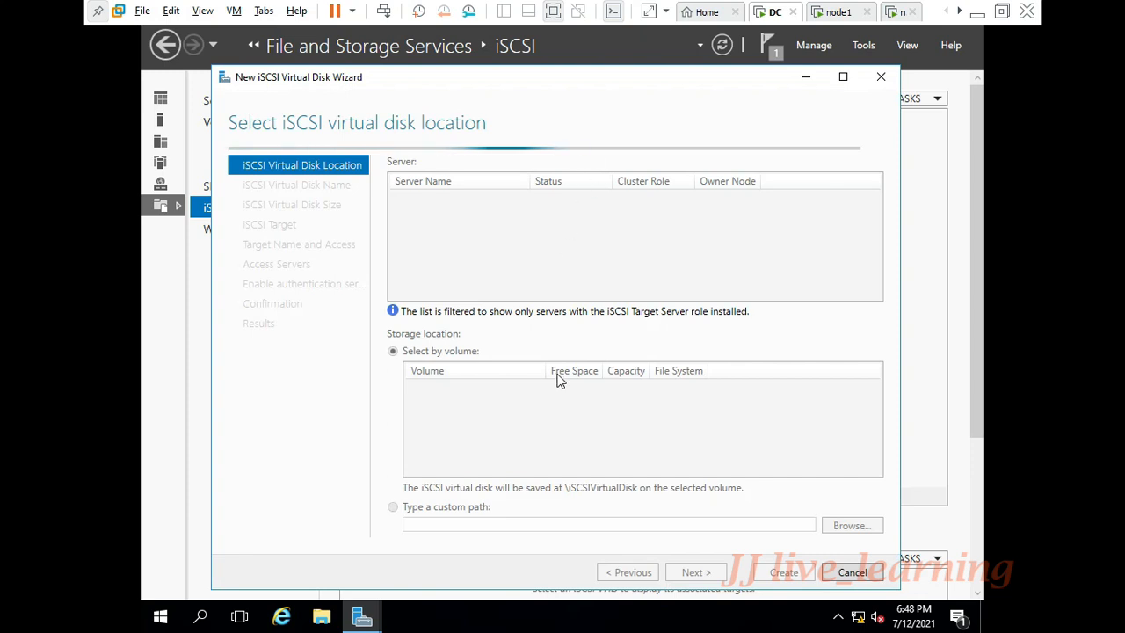
{"action": "left_click", "coordinate": [563, 405]}
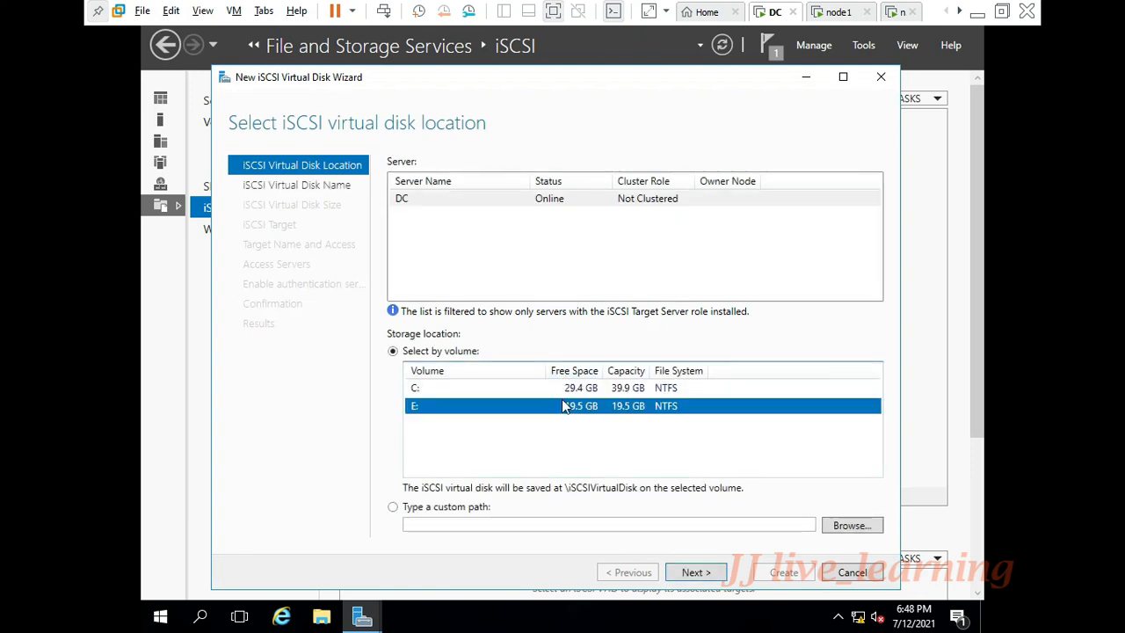
{"action": "left_click", "coordinate": [691, 572]}
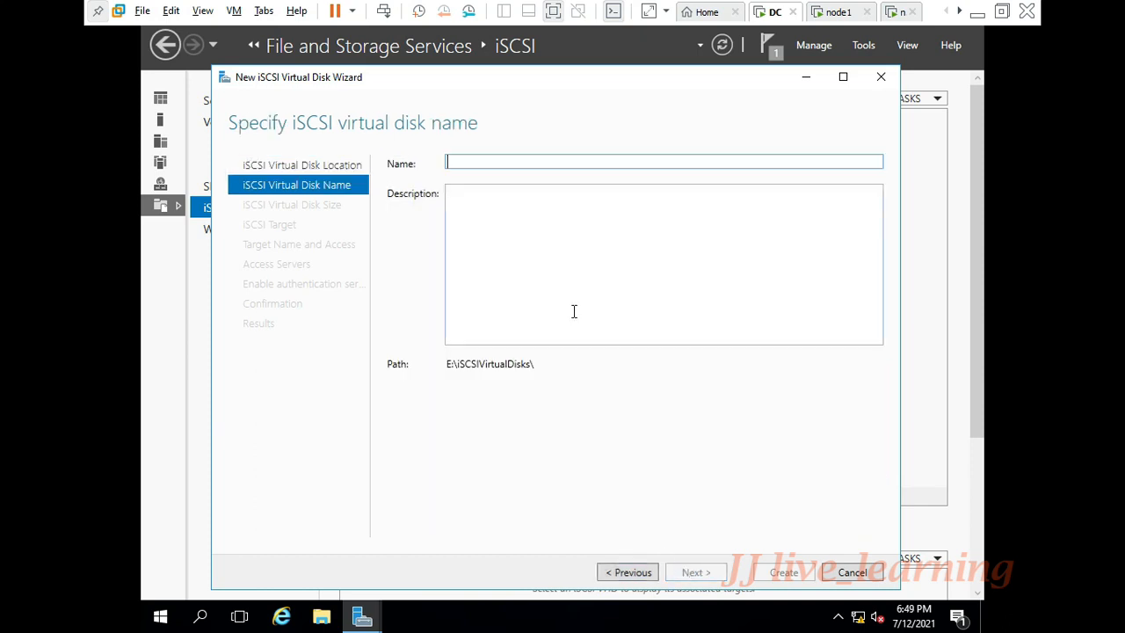
Name the iSCSI virtual disk vdisk01 and set its size to 2 GB, keeping it dynamically expanding.
{"action": "type", "text": "vd"}
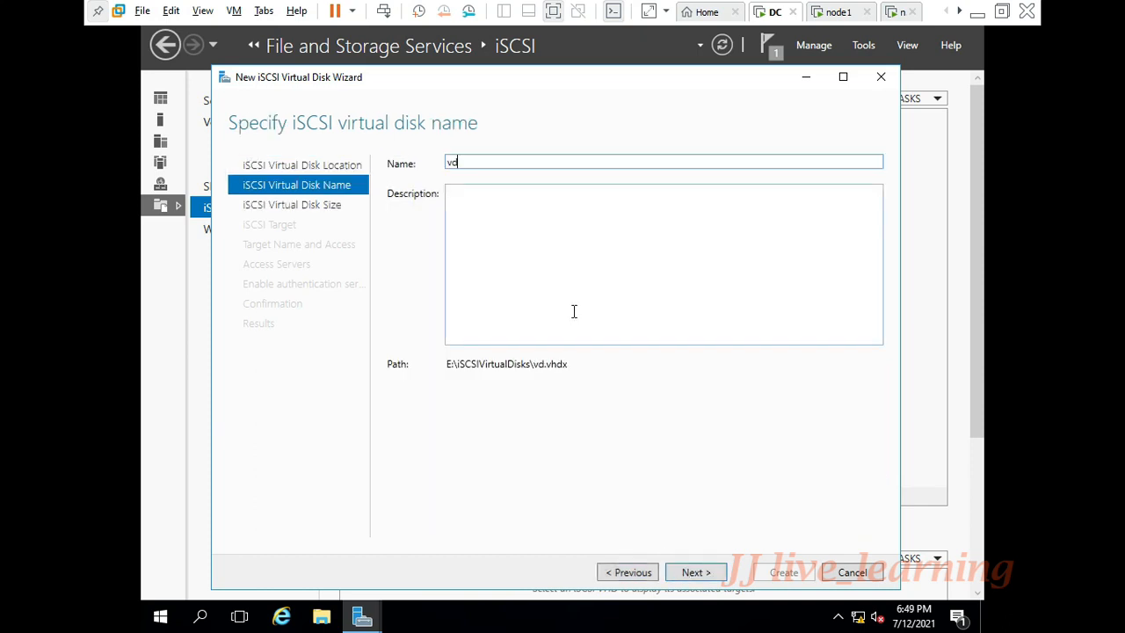
{"action": "type", "text": "isk01"}
{"action": "left_click", "coordinate": [708, 573]}
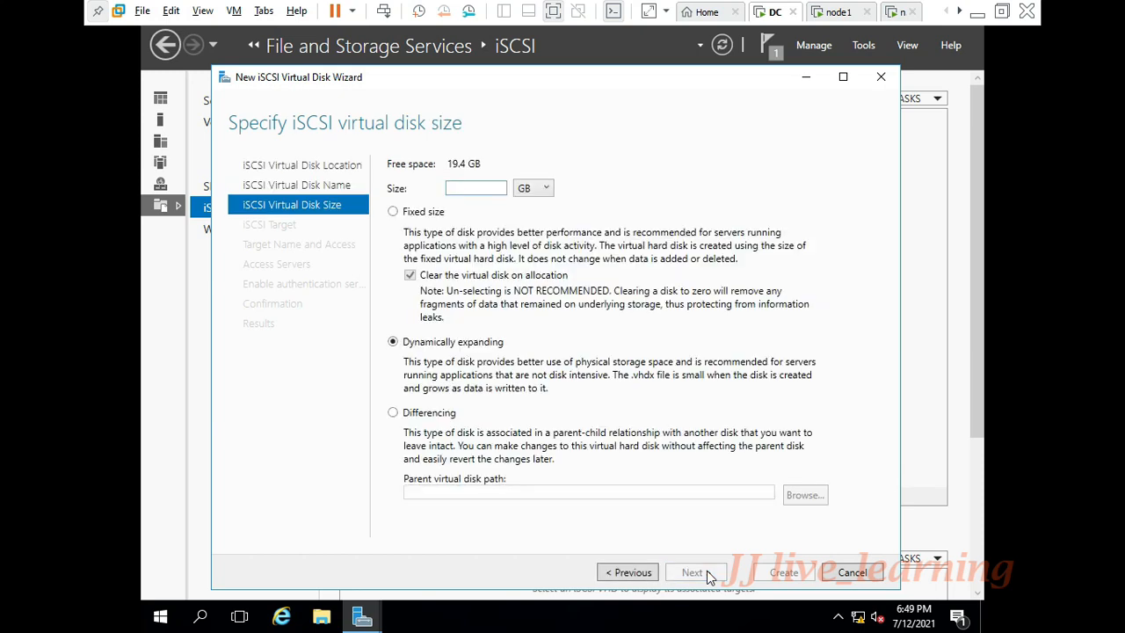
{"action": "type", "text": "2"}
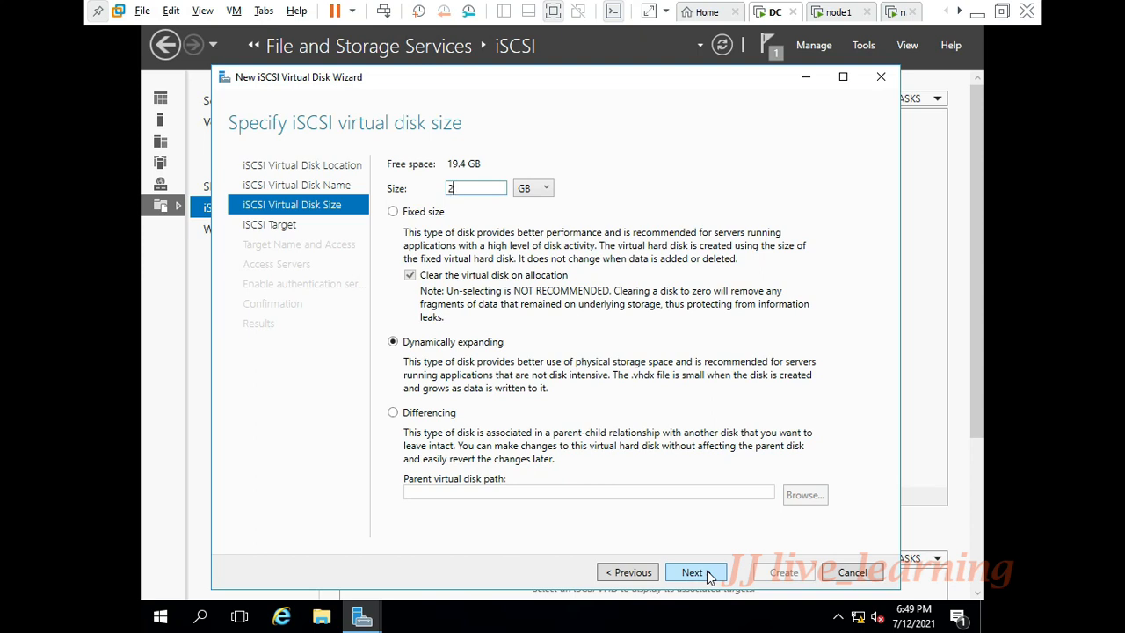
{"action": "left_click", "coordinate": [708, 571]}
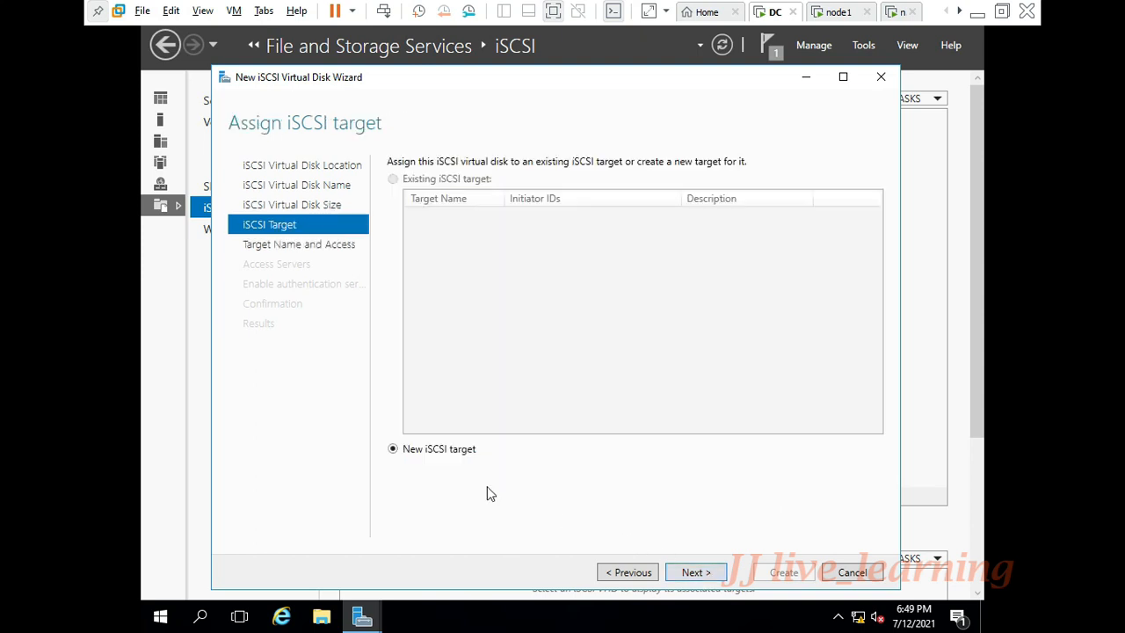
Assign the virtual disk to a new iSCSI target named iscsi01.
{"action": "left_click", "coordinate": [691, 573]}
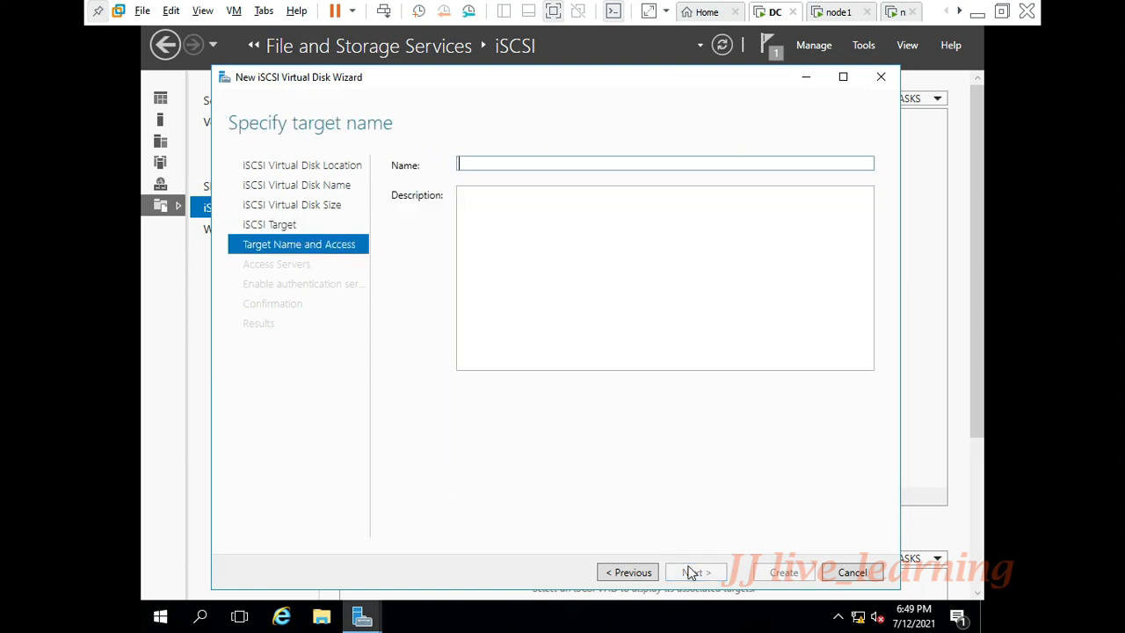
{"action": "type", "text": "isc"}
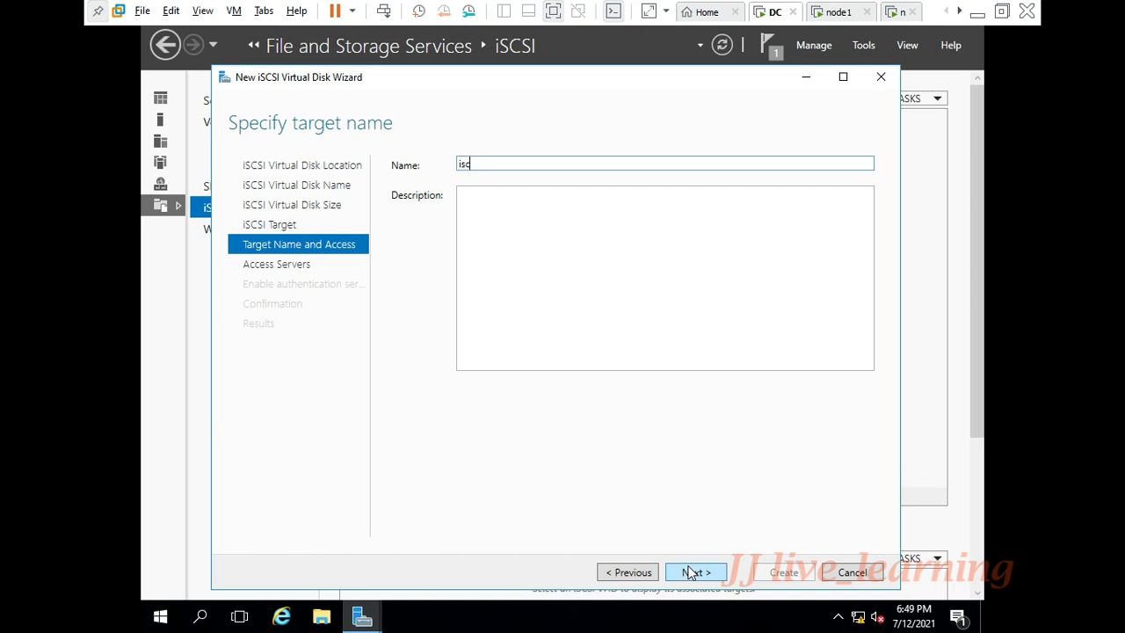
{"action": "type", "text": "s-01"}
{"action": "key", "text": "BackSpace"}
{"action": "key", "text": "BackSpace"}
{"action": "key", "text": "BackSpace"}
{"action": "type", "text": "1"}
{"action": "key", "text": "BackSpace"}
{"action": "type", "text": "i01"}
{"action": "left_click", "coordinate": [678, 577]}
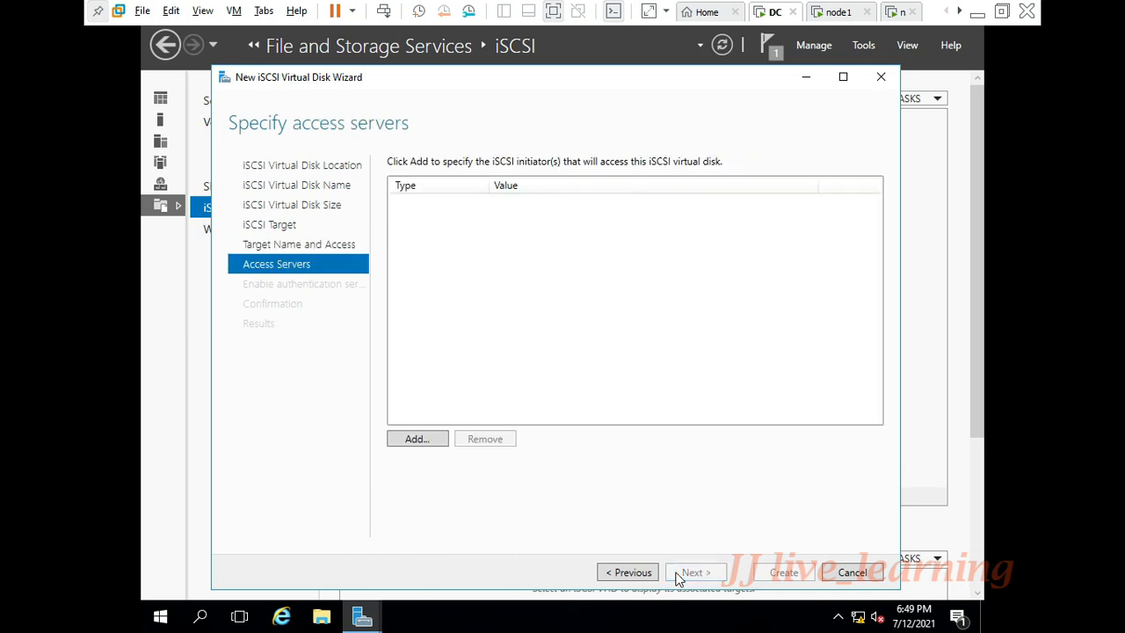
Add an access server for the target, identified by the IP address 10.0.0.30.
{"action": "left_click", "coordinate": [415, 440]}
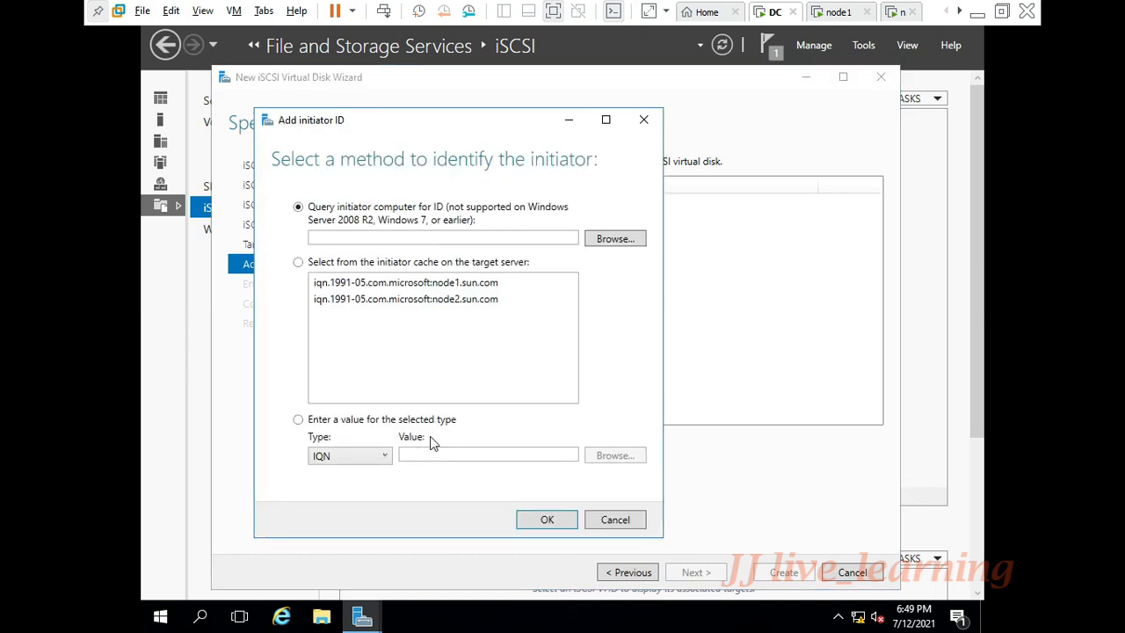
{"action": "left_click", "coordinate": [302, 421]}
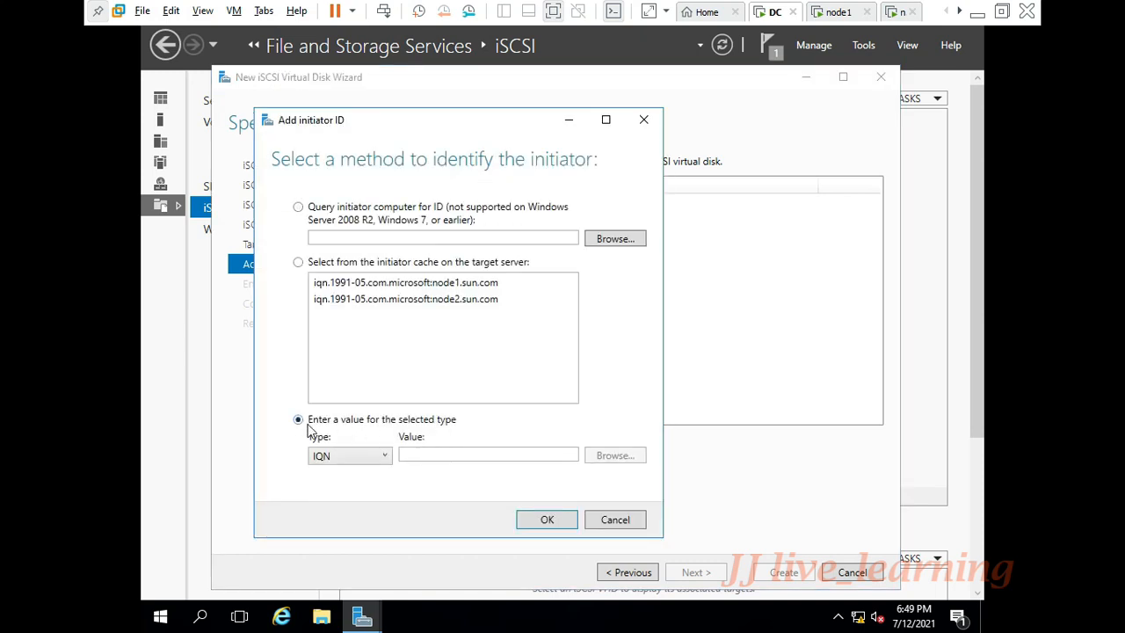
{"action": "left_click", "coordinate": [341, 456]}
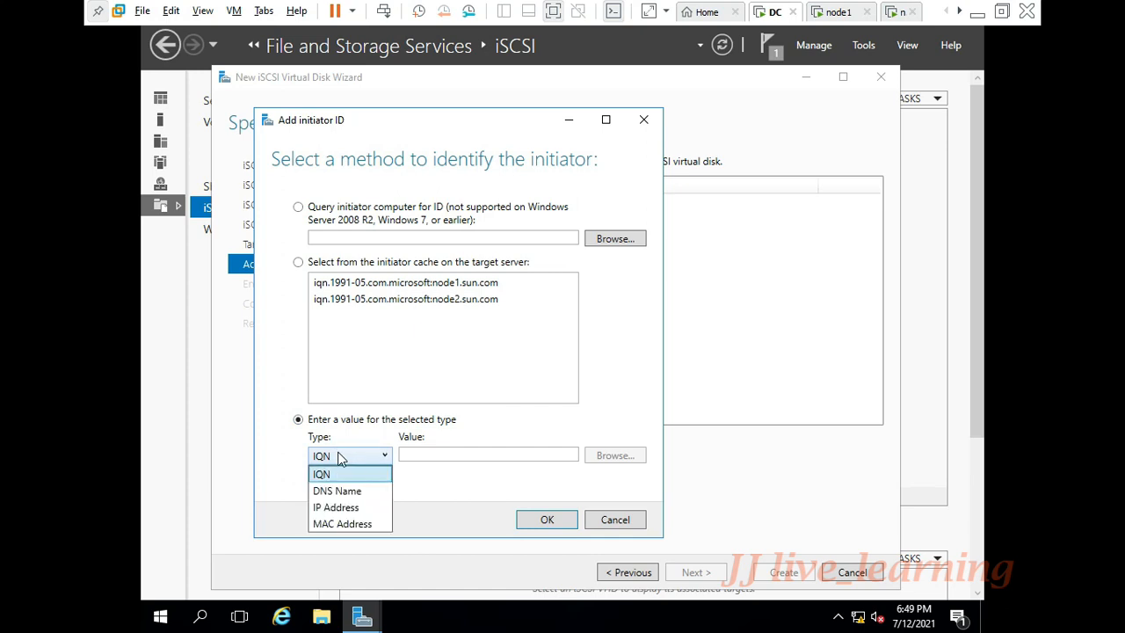
{"action": "left_click", "coordinate": [334, 508]}
{"action": "left_click", "coordinate": [415, 454]}
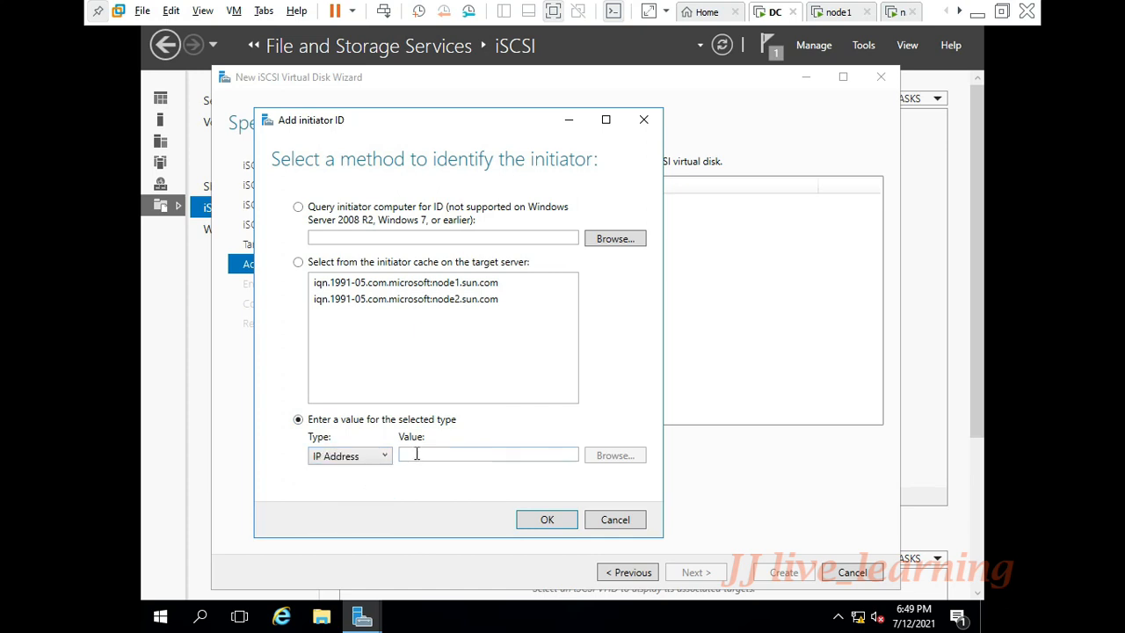
{"action": "type", "text": "10"}
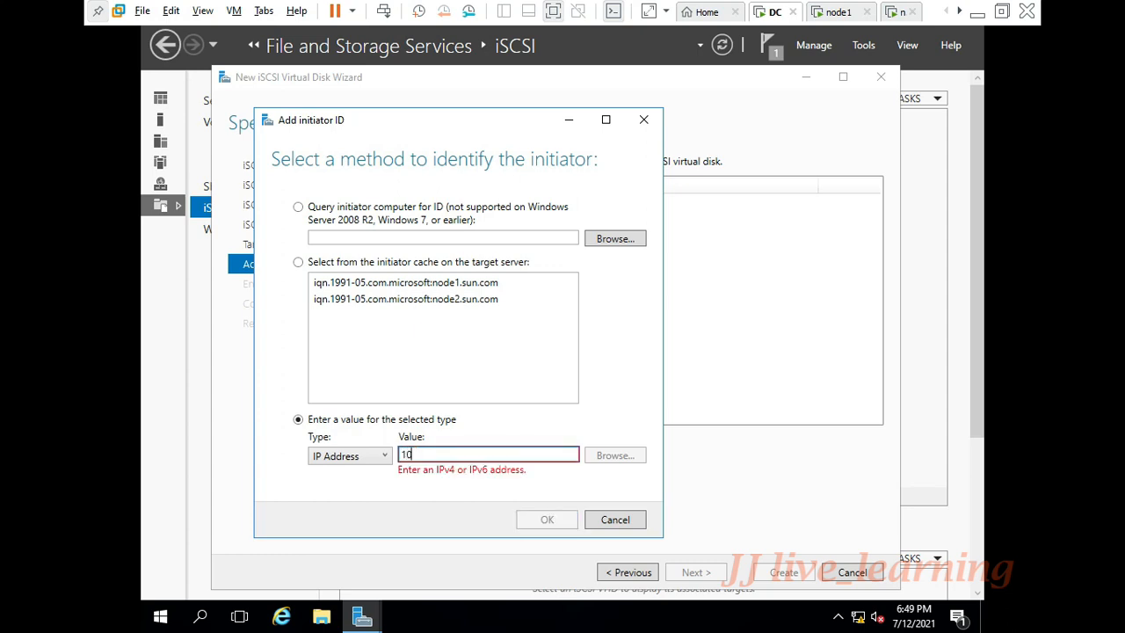
{"action": "type", "text": ".0.0.30"}
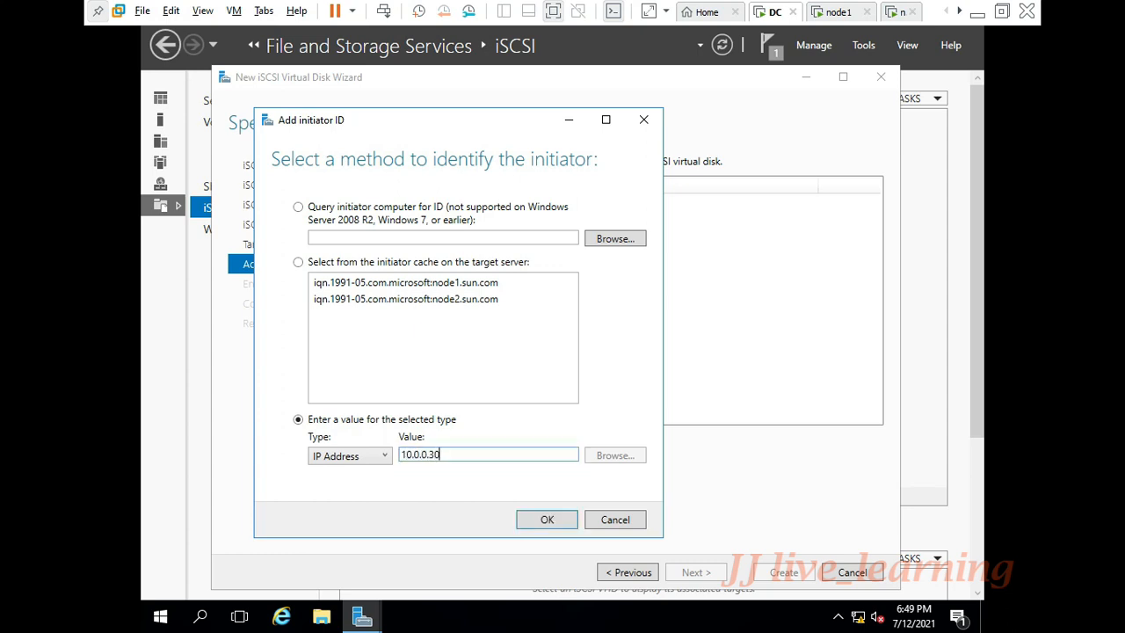
{"action": "left_click", "coordinate": [534, 520]}
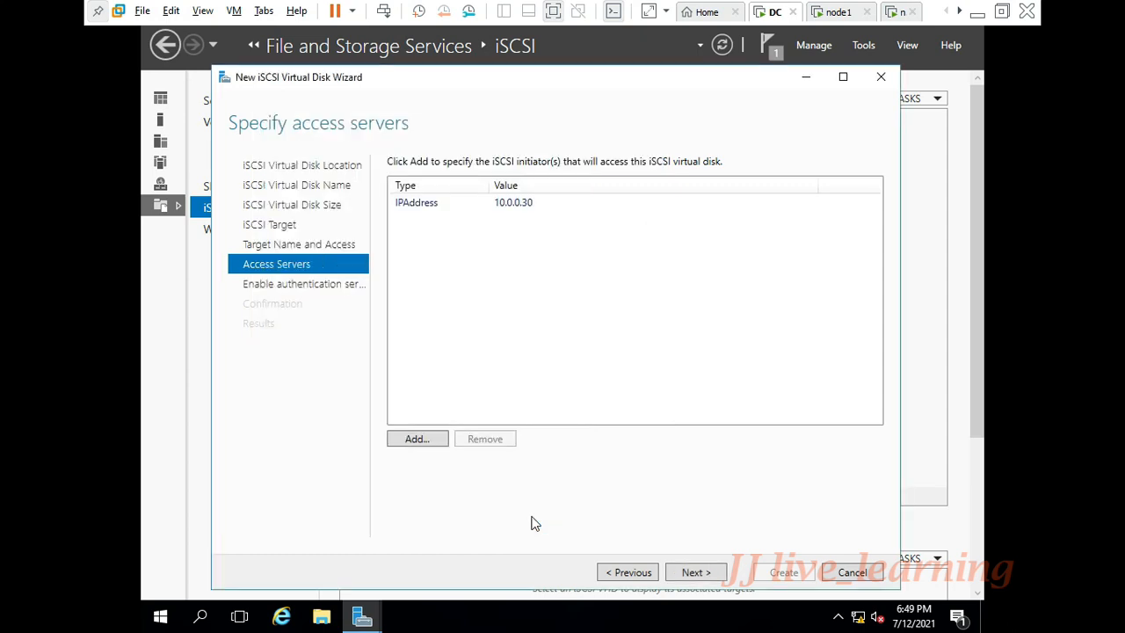
Add a second access server with the IP address 10.0.0.40 and continue to the authentication settings.
{"action": "left_click", "coordinate": [429, 447]}
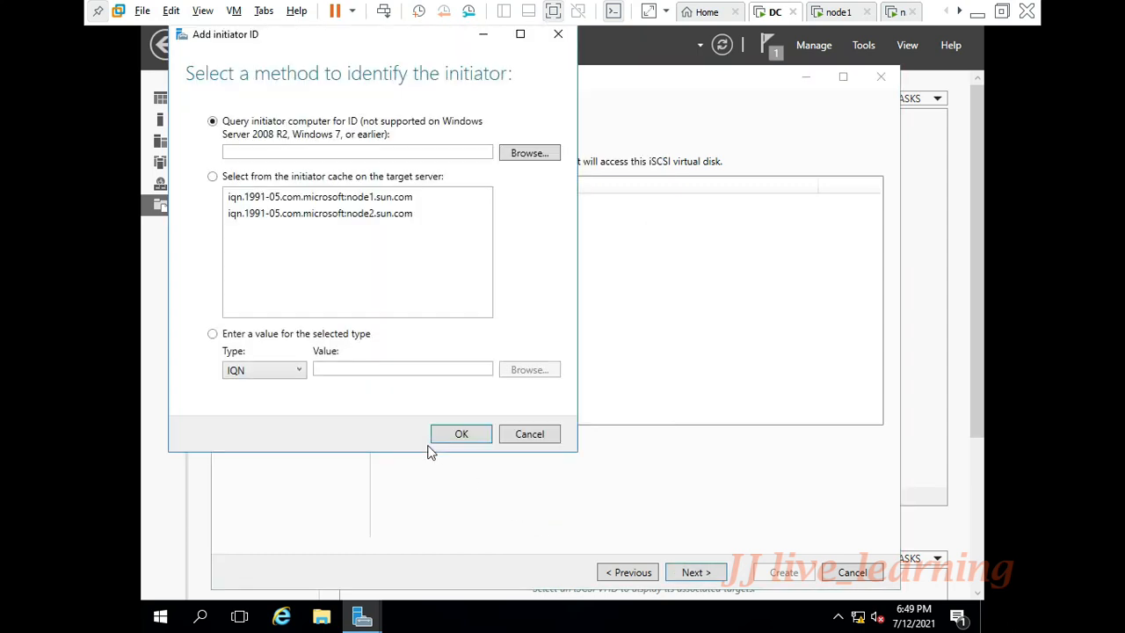
{"action": "left_click", "coordinate": [293, 371]}
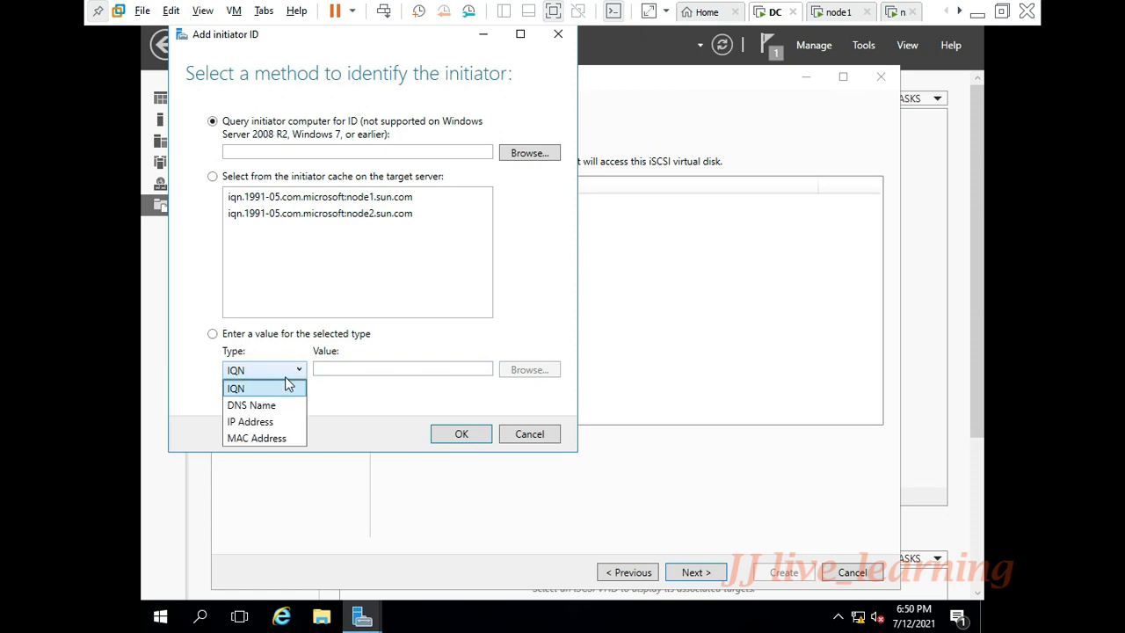
{"action": "left_click", "coordinate": [277, 418]}
{"action": "left_click", "coordinate": [341, 373]}
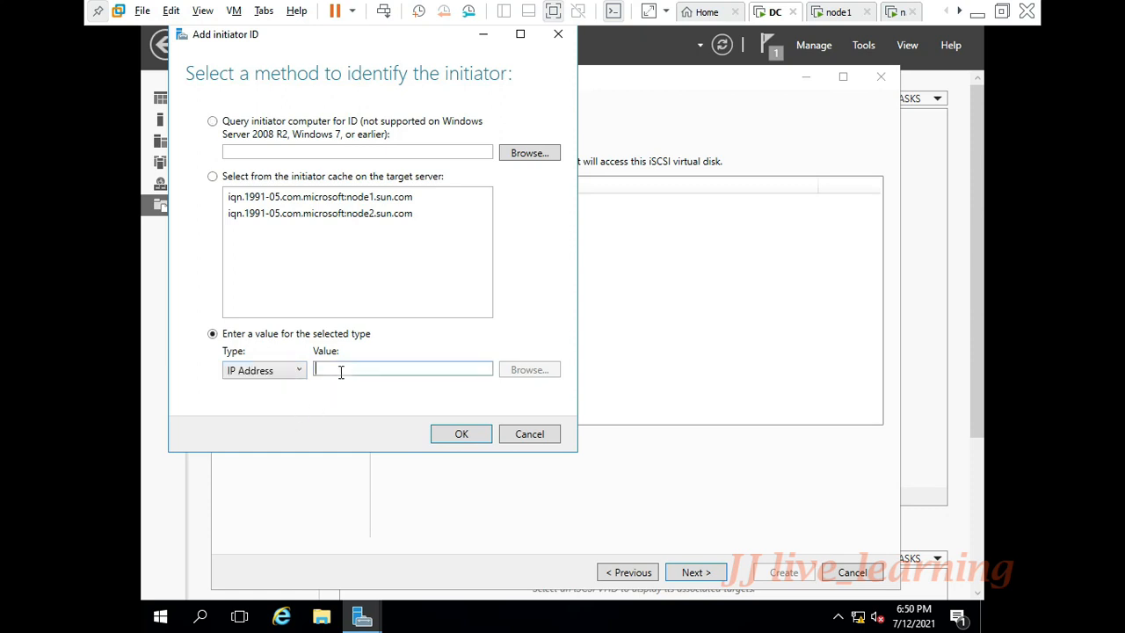
{"action": "type", "text": "10.0"}
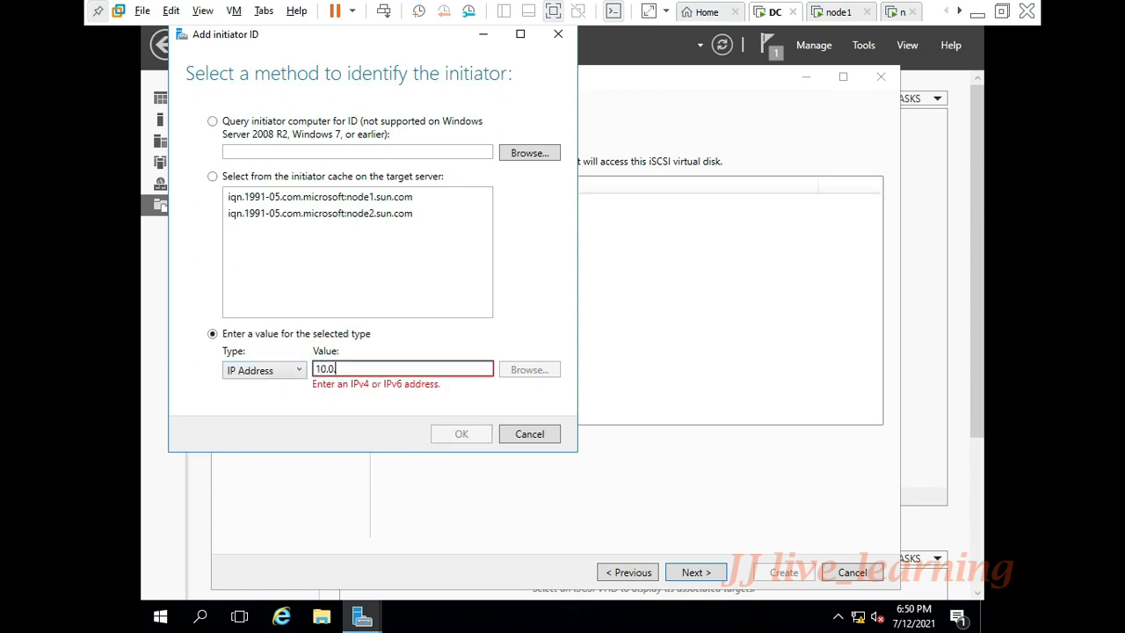
{"action": "type", "text": ".0.40"}
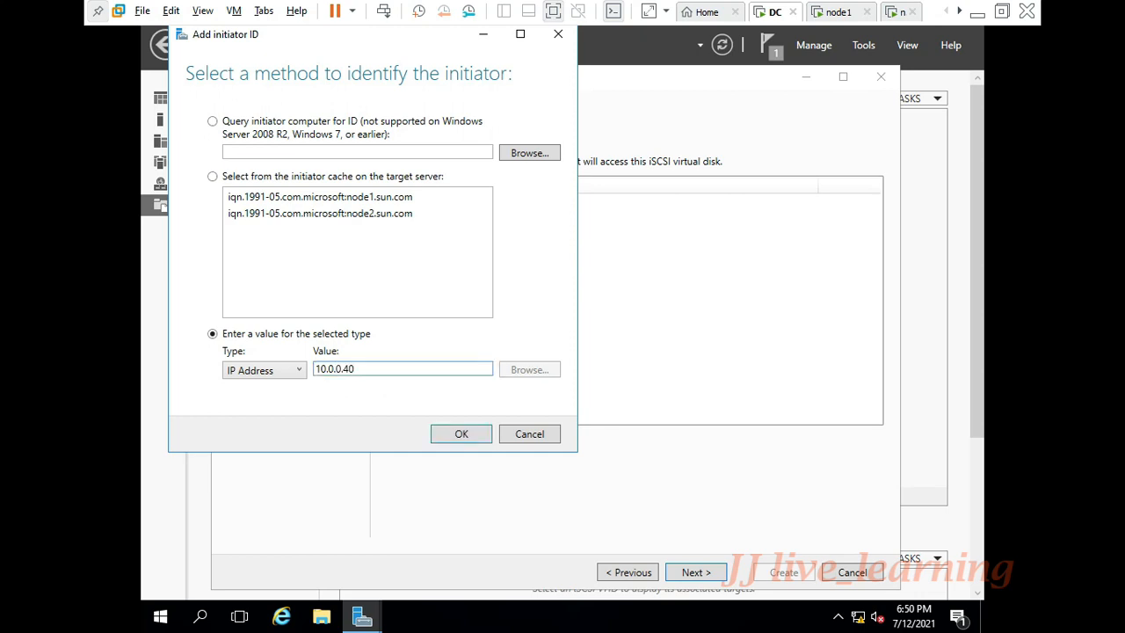
{"action": "key", "text": "Return"}
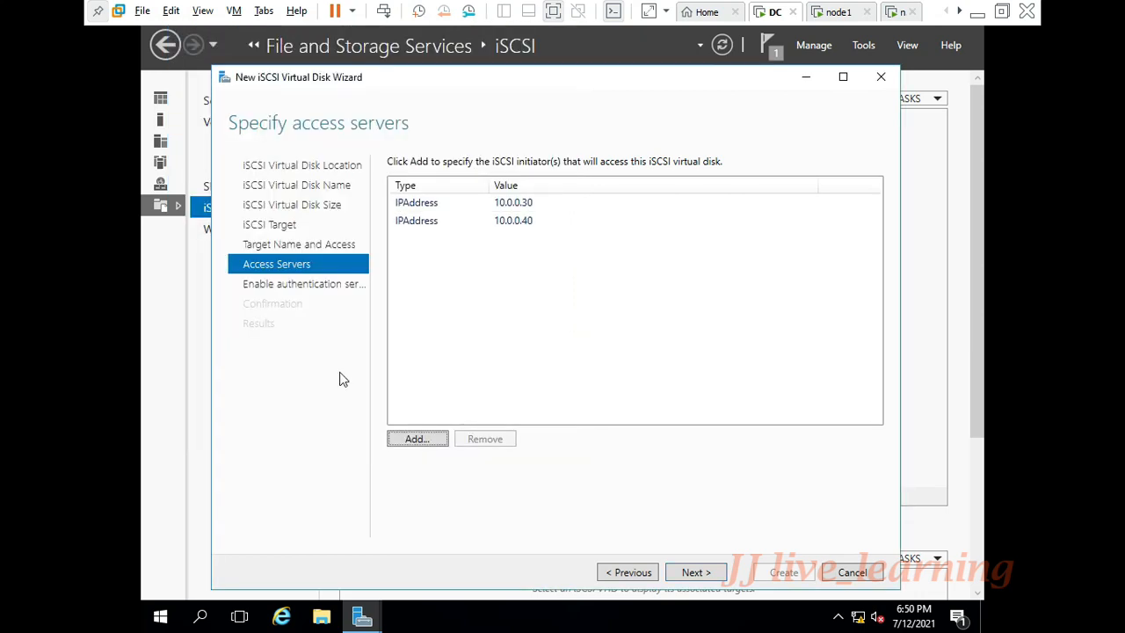
{"action": "left_click", "coordinate": [691, 572]}
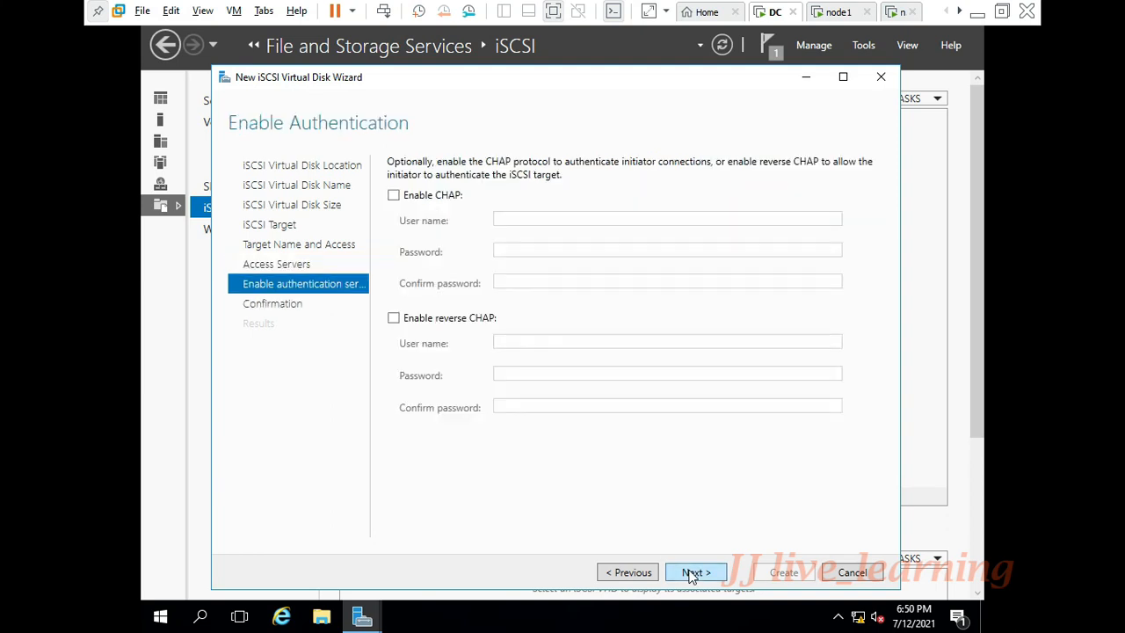
Leave CHAP and reverse CHAP disabled, create the vdisk01 iSCSI virtual disk, and close the wizard.
{"action": "left_click", "coordinate": [691, 572]}
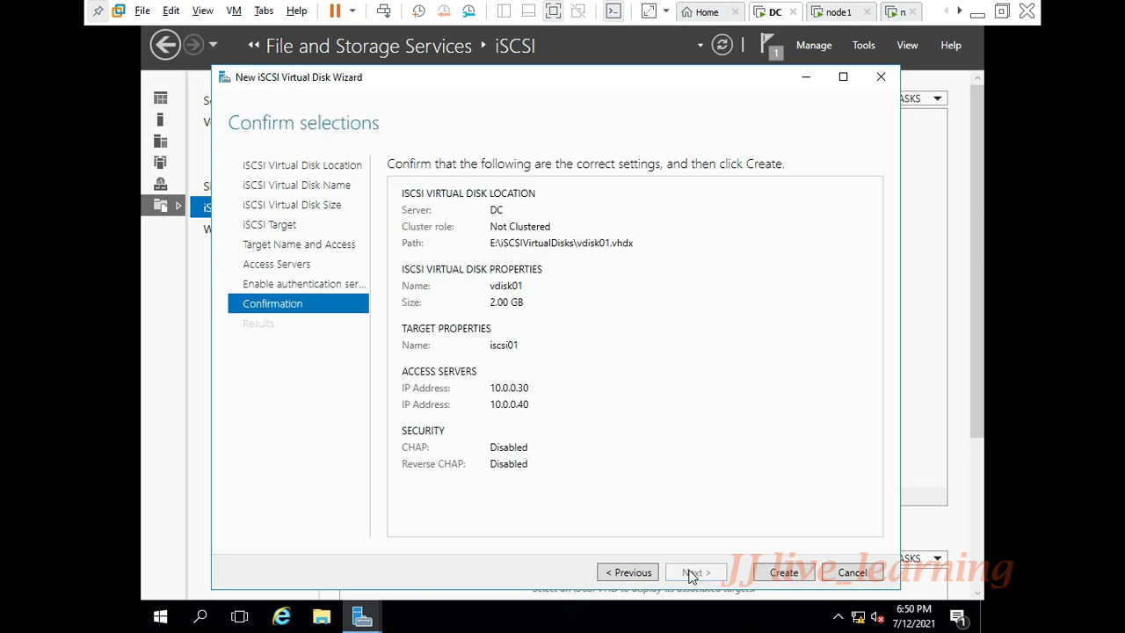
{"action": "left_click", "coordinate": [781, 572]}
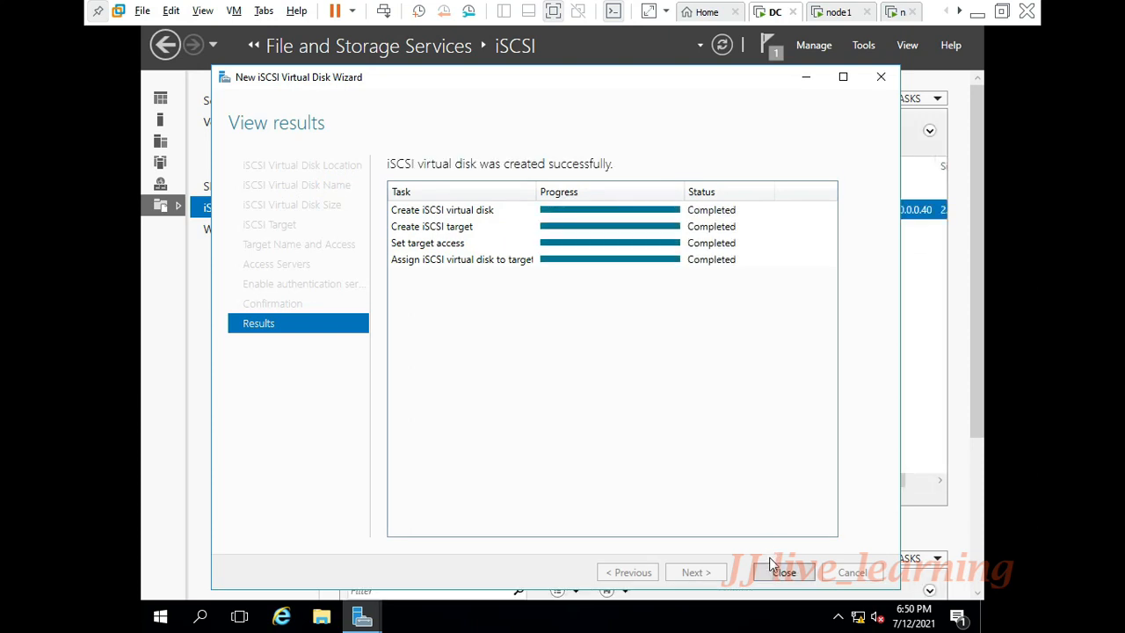
{"action": "left_click", "coordinate": [782, 572]}
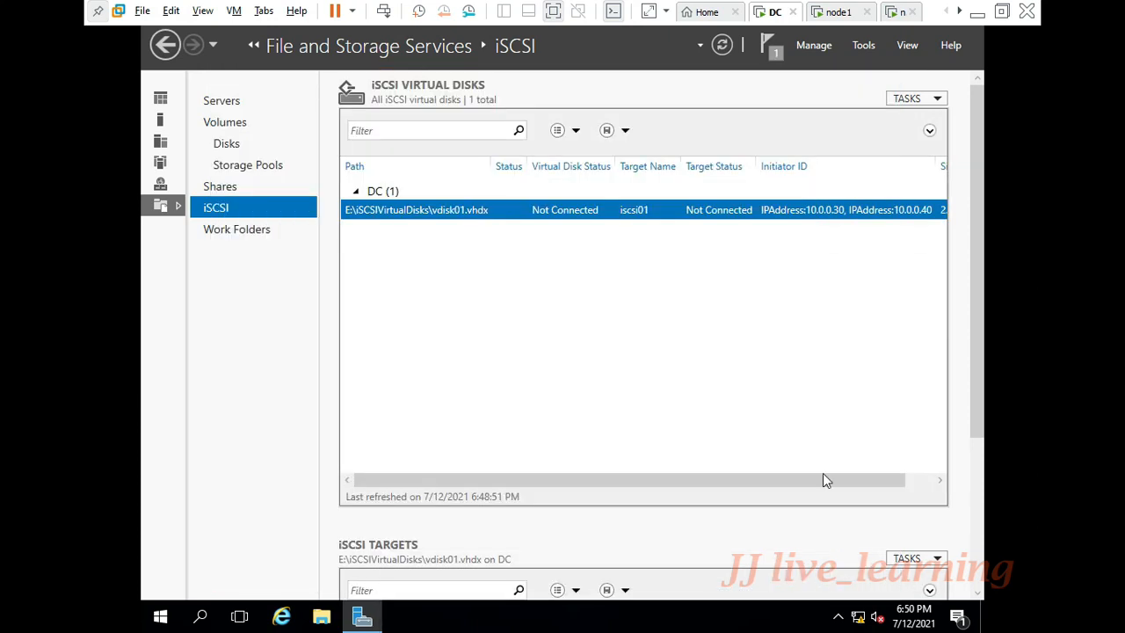
Start another new iSCSI virtual disk on the DC server and choose volume E: as its storage location.
{"action": "left_click", "coordinate": [921, 102]}
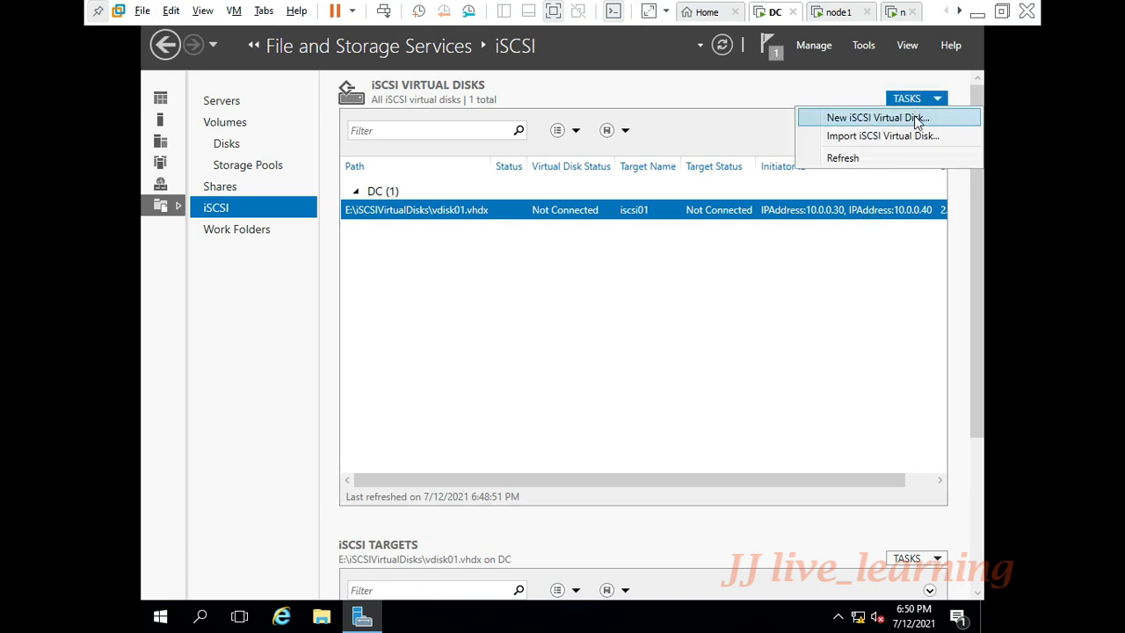
{"action": "left_click", "coordinate": [917, 120]}
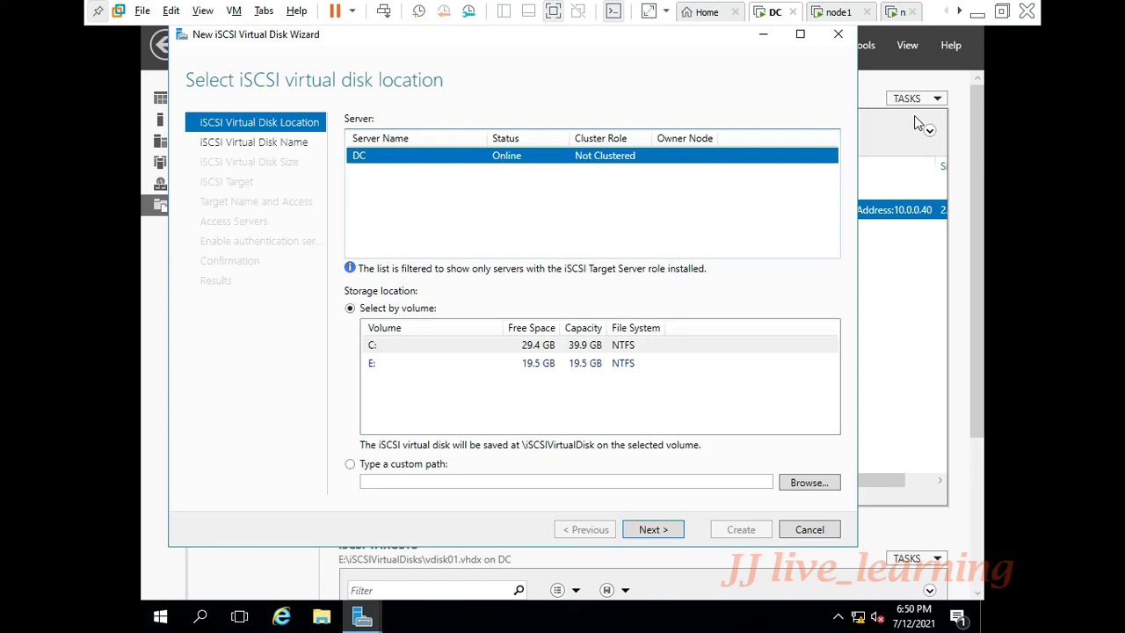
{"action": "left_click", "coordinate": [545, 365]}
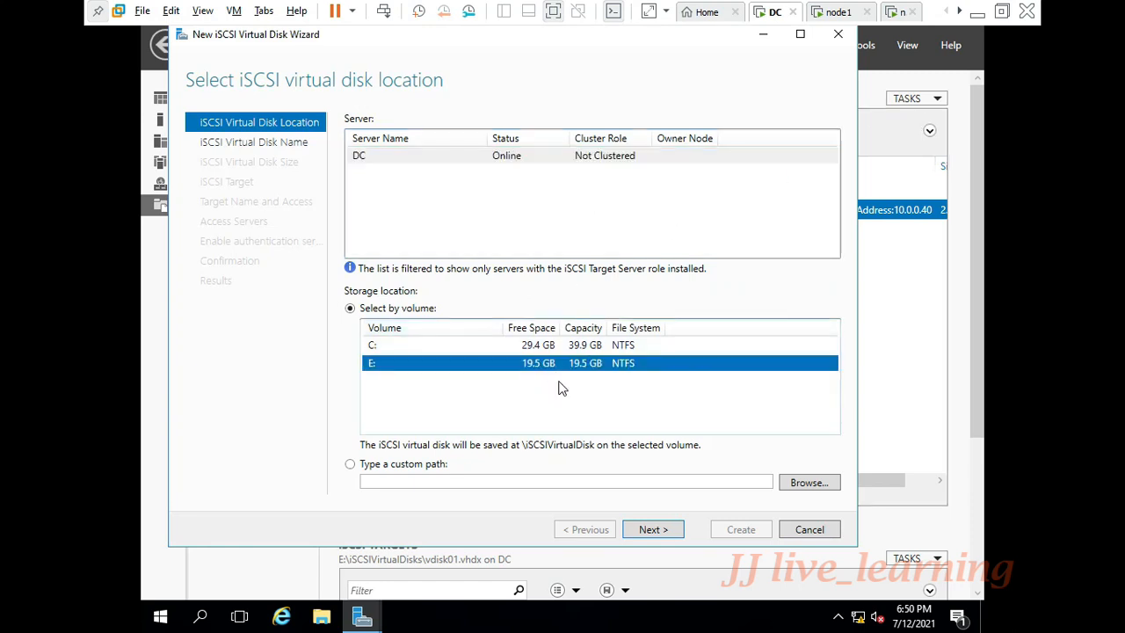
{"action": "left_click", "coordinate": [655, 530]}
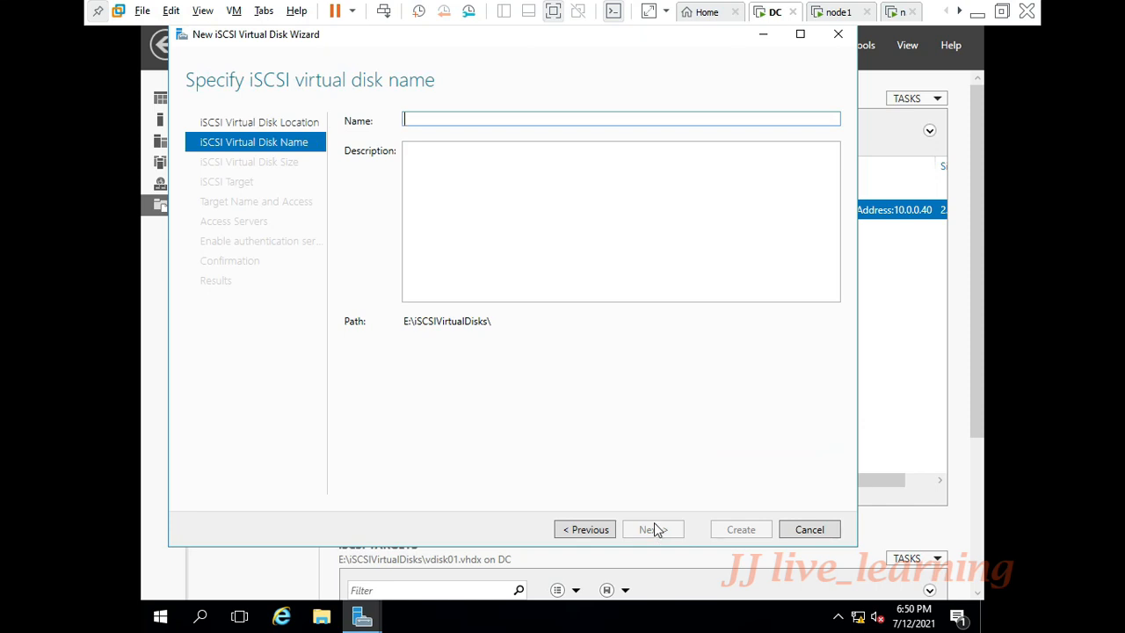
Name the second iSCSI virtual disk vdisk02 and set its size to 3 GB, keeping it dynamically expanding.
{"action": "type", "text": "vdis"}
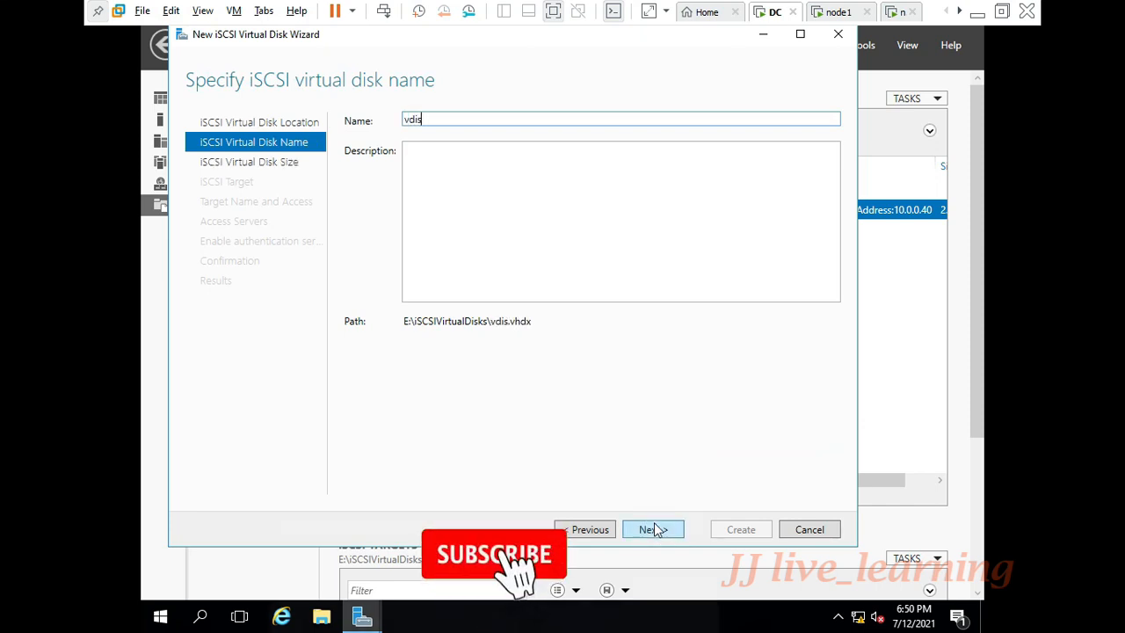
{"action": "type", "text": "k02"}
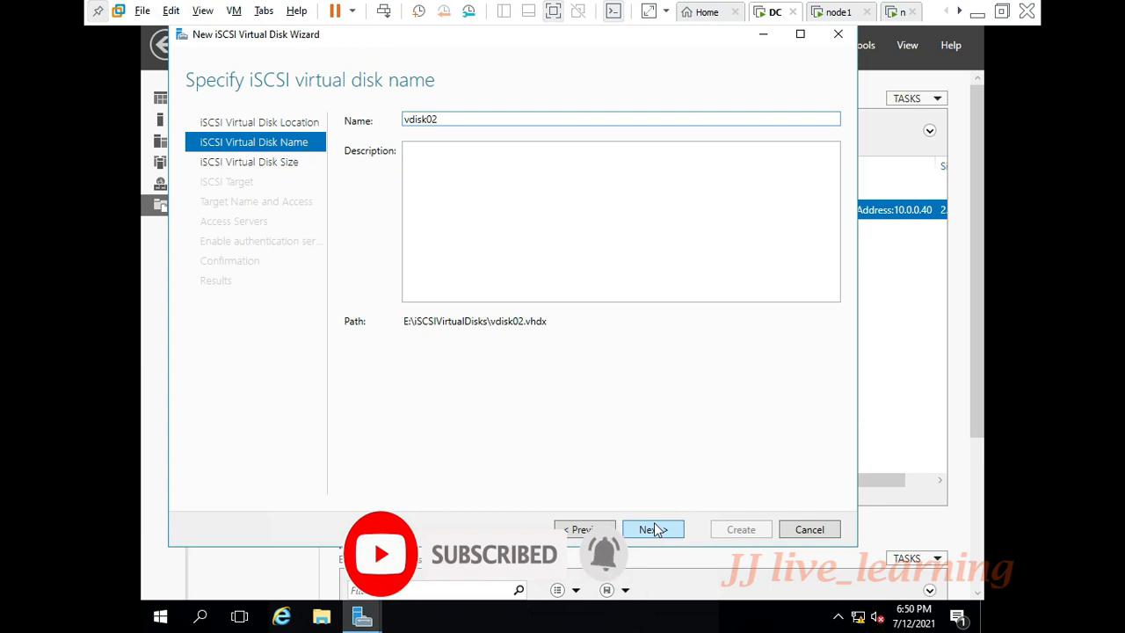
{"action": "left_click", "coordinate": [652, 529]}
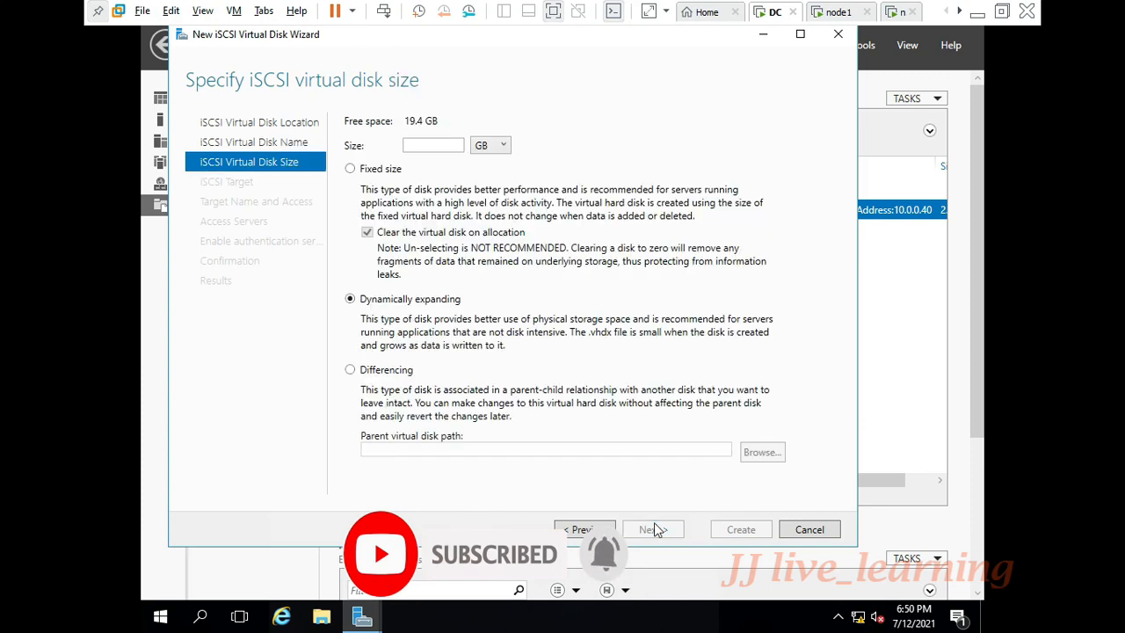
{"action": "left_click", "coordinate": [446, 147]}
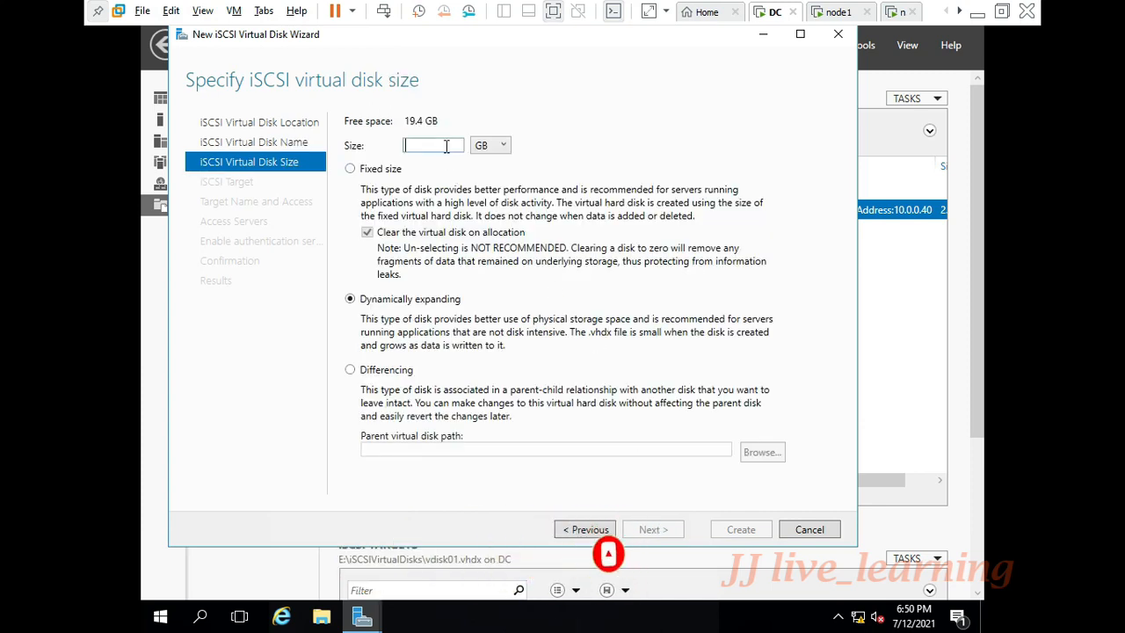
{"action": "type", "text": "3"}
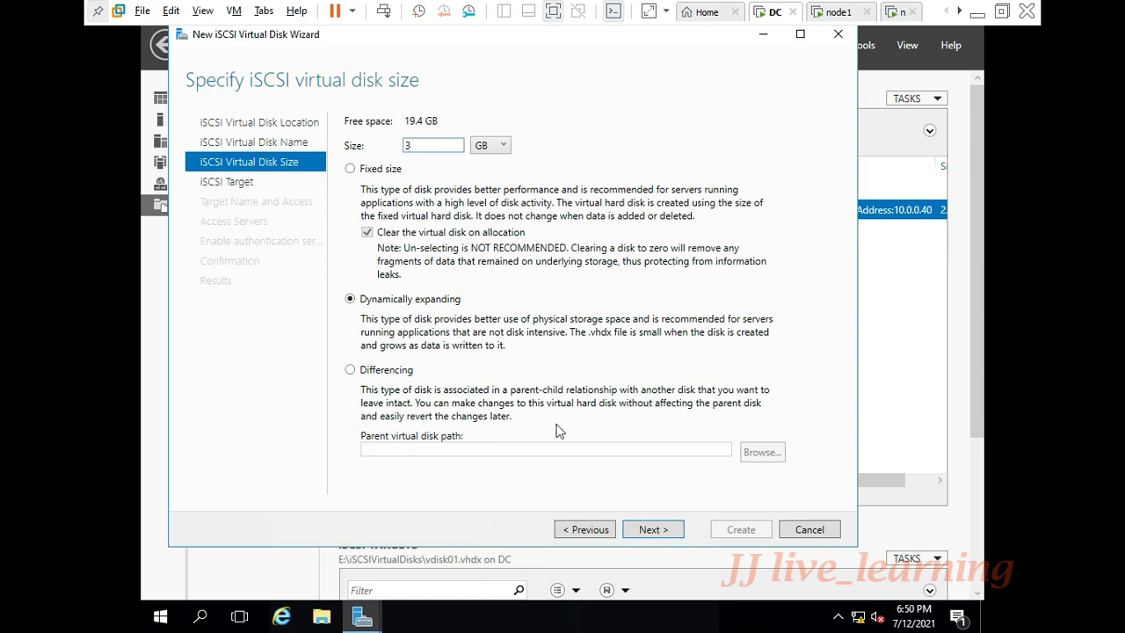
{"action": "left_click", "coordinate": [651, 529]}
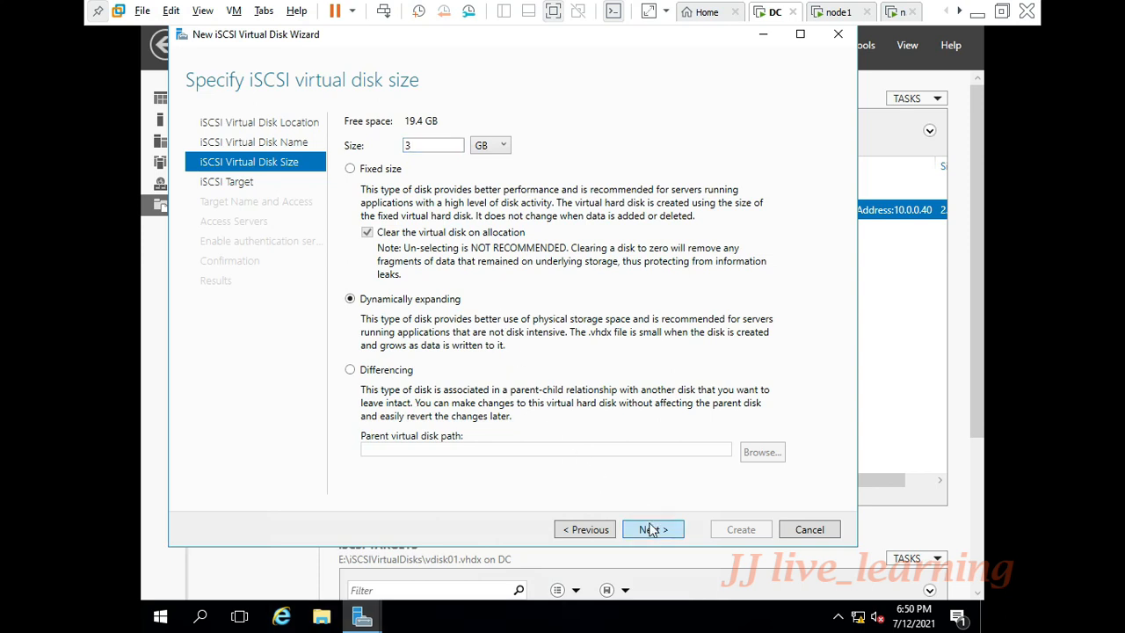
Assign vdisk02 to the existing iSCSI target iscsi01, create the disk, and close the wizard.
{"action": "left_click", "coordinate": [539, 172]}
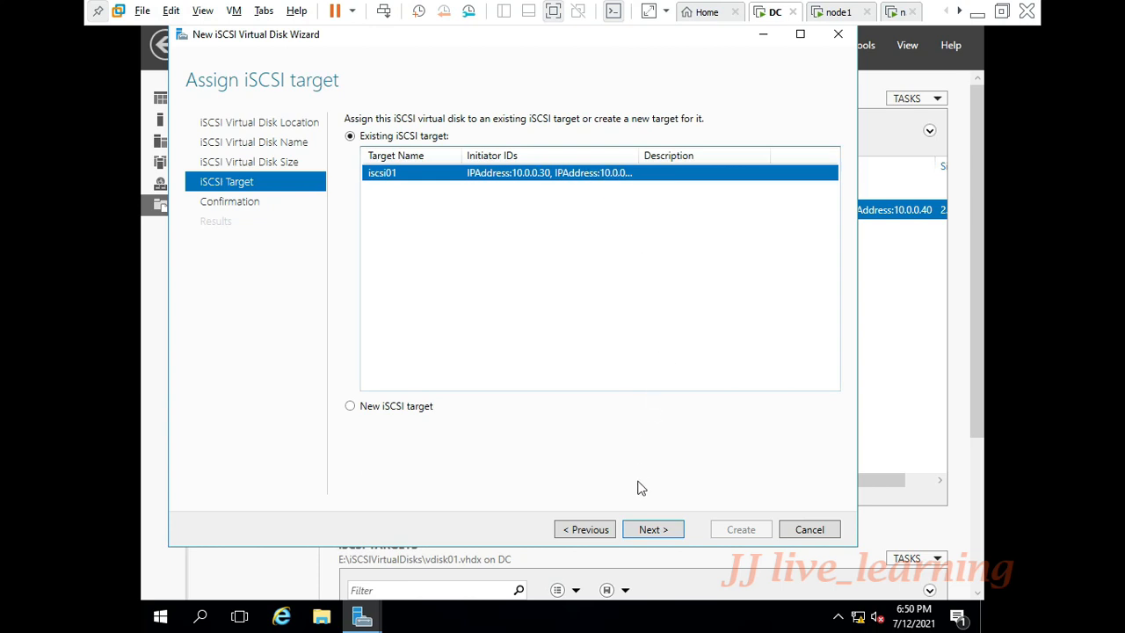
{"action": "left_click", "coordinate": [651, 529]}
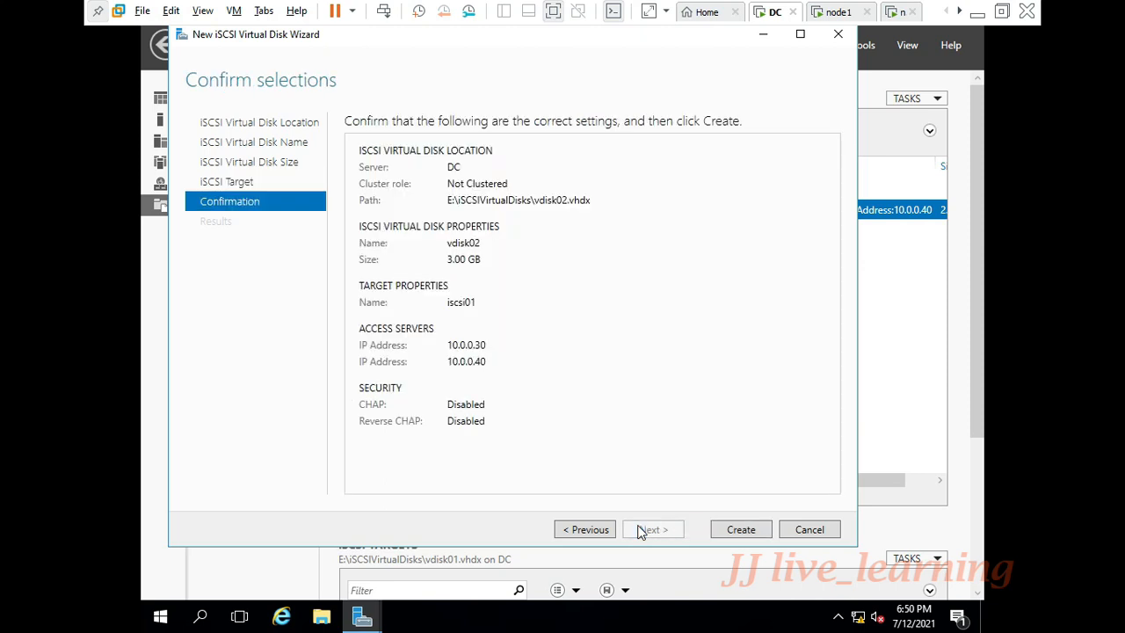
{"action": "left_click", "coordinate": [734, 531]}
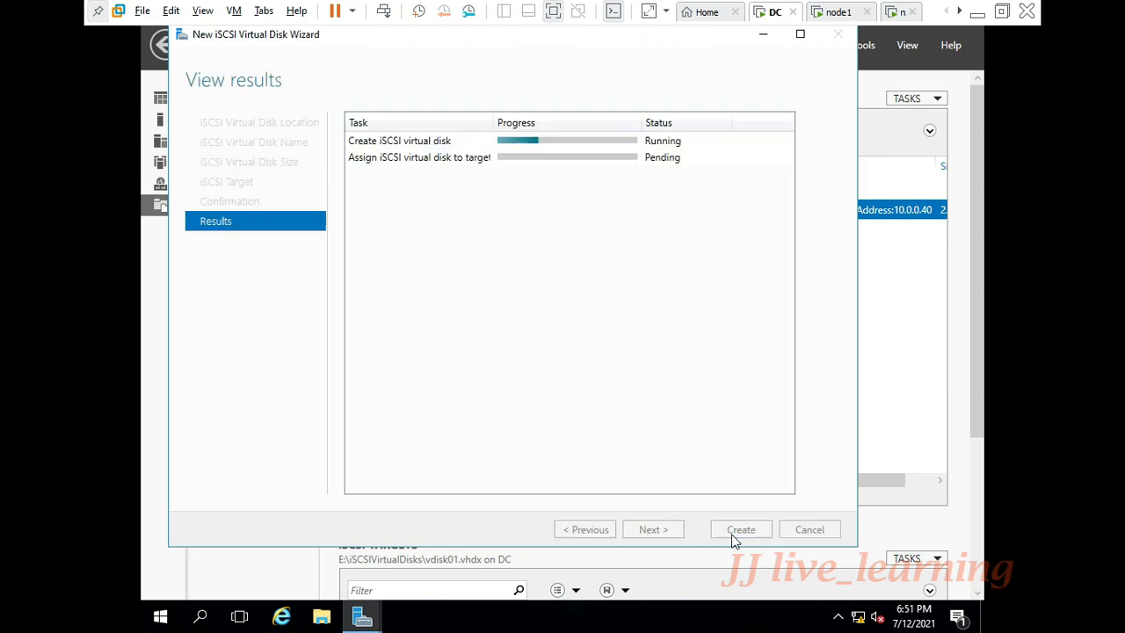
{"action": "left_click", "coordinate": [742, 531]}
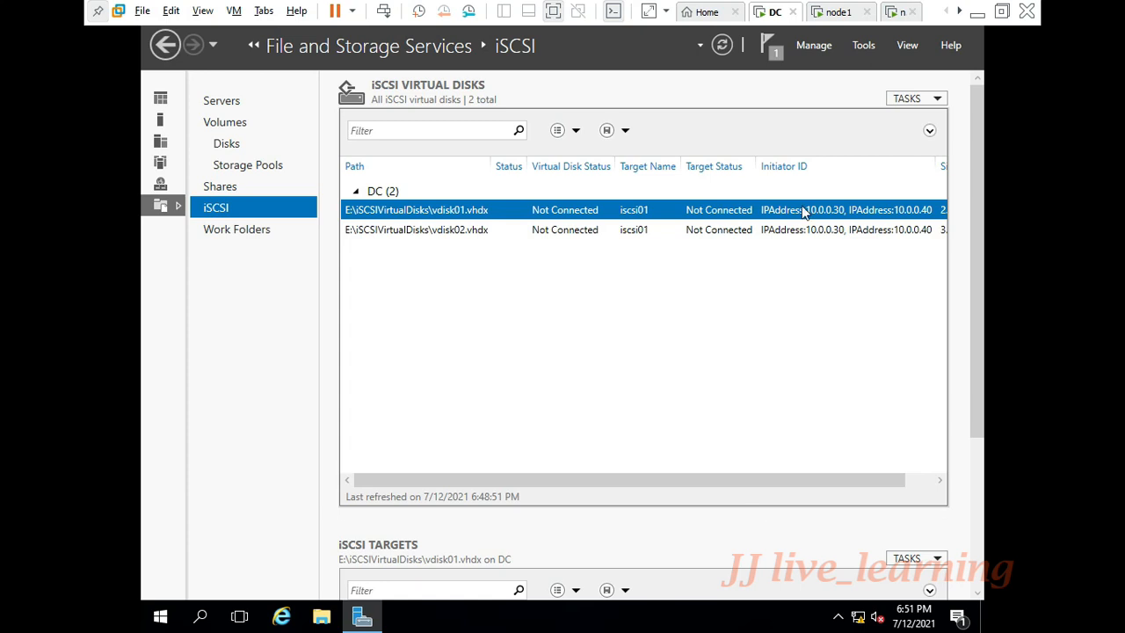
Examine the virtual disk files in the iSCSIVirtualDisks folder on New Volume (E:) in File Explorer.
{"action": "key", "text": "super+e"}
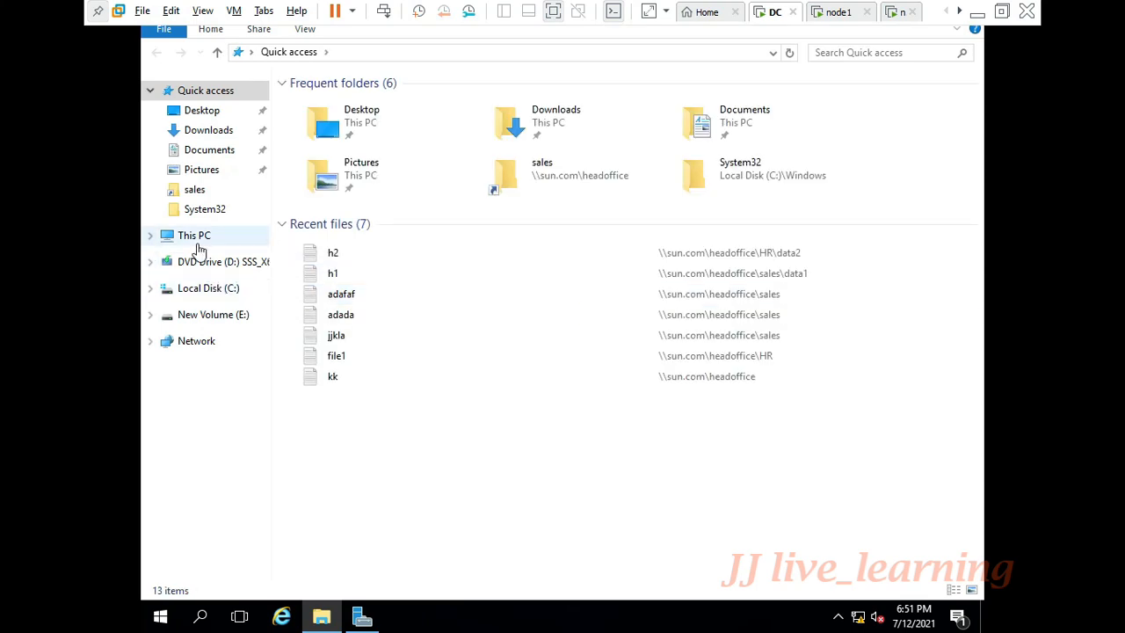
{"action": "left_click", "coordinate": [198, 238]}
{"action": "double_click", "coordinate": [719, 251]}
{"action": "left_click", "coordinate": [533, 114]}
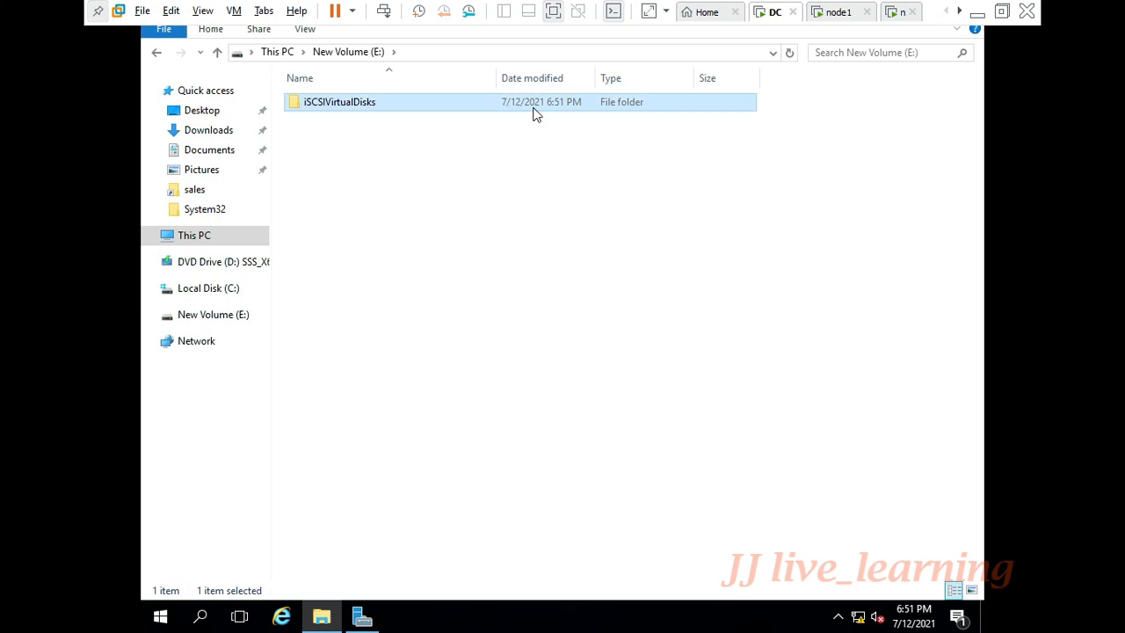
{"action": "double_click", "coordinate": [534, 112]}
{"action": "left_click_drag", "start_coordinate": [421, 159], "coordinate": [738, 102]}
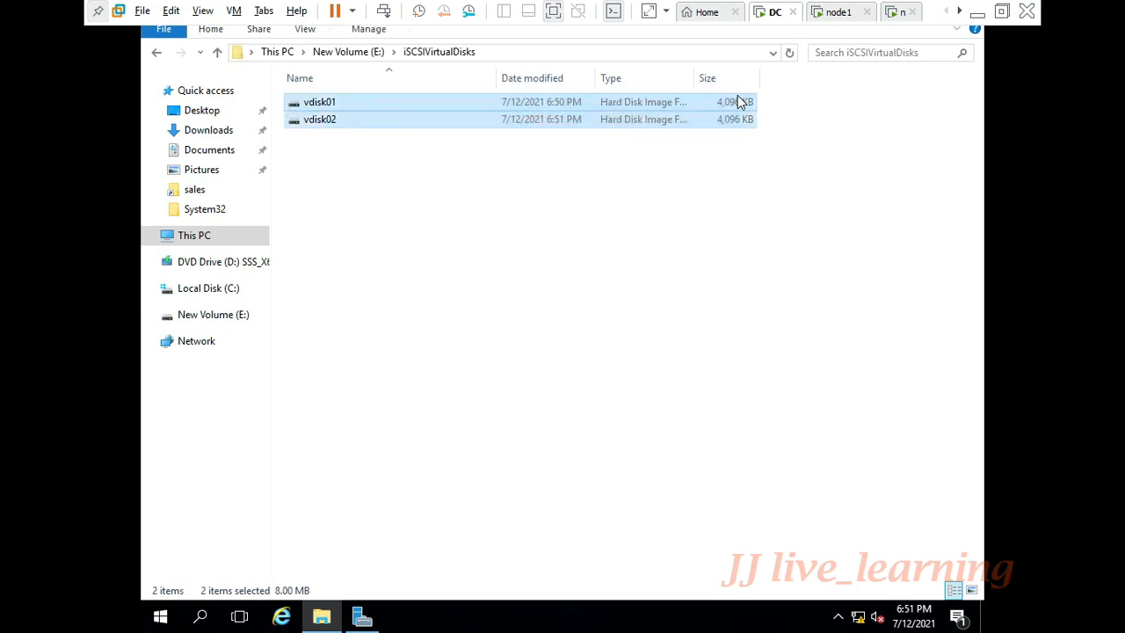
{"action": "left_click", "coordinate": [711, 169]}
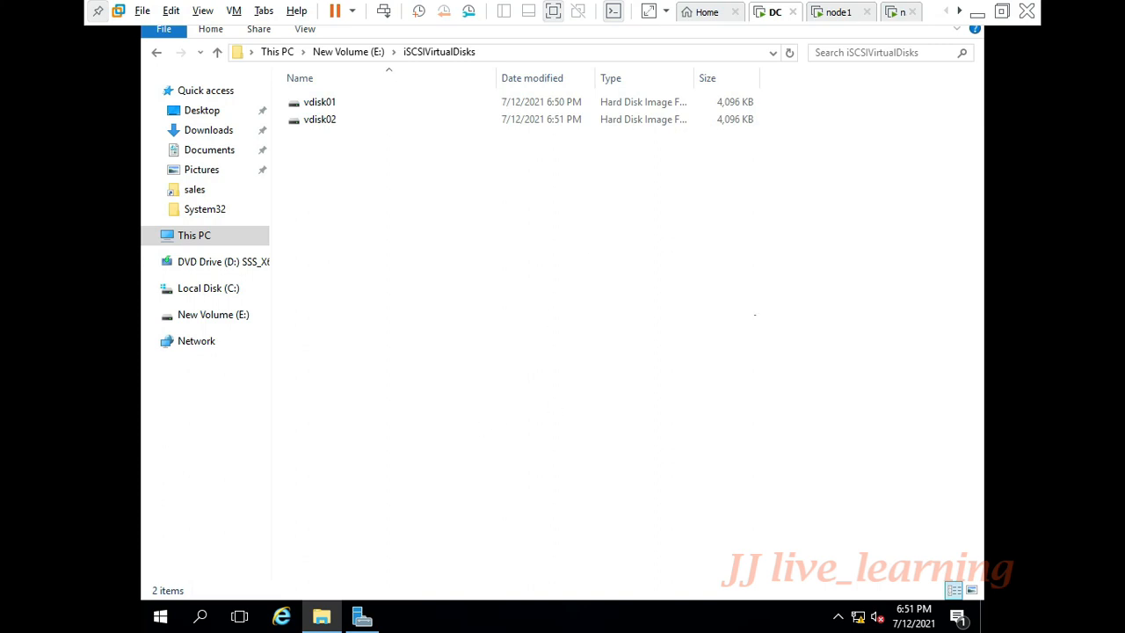
Switch to the node1 virtual machine and open iSCSI Initiator, agreeing to start the Microsoft iSCSI service automatically.
{"action": "left_click", "coordinate": [833, 12]}
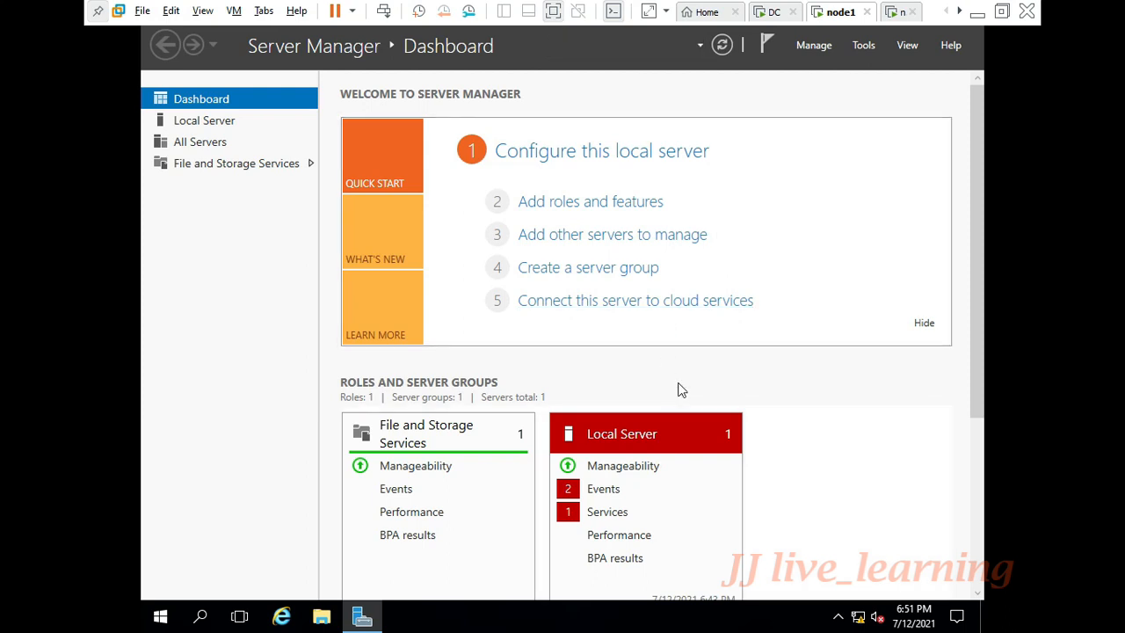
{"action": "left_click", "coordinate": [823, 45]}
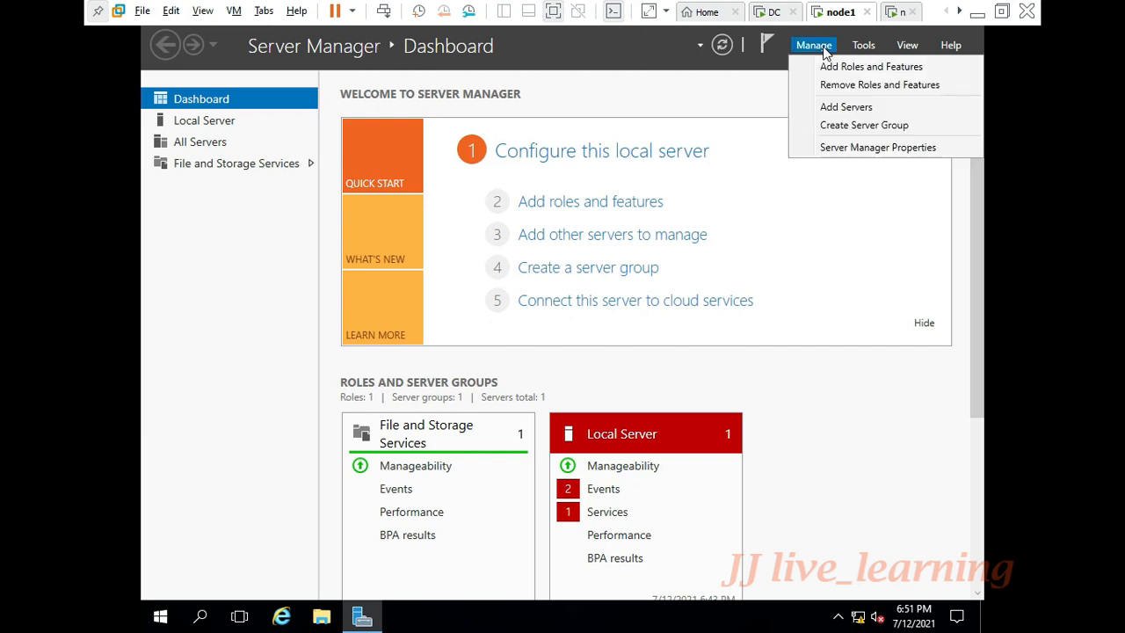
{"action": "left_click", "coordinate": [863, 44]}
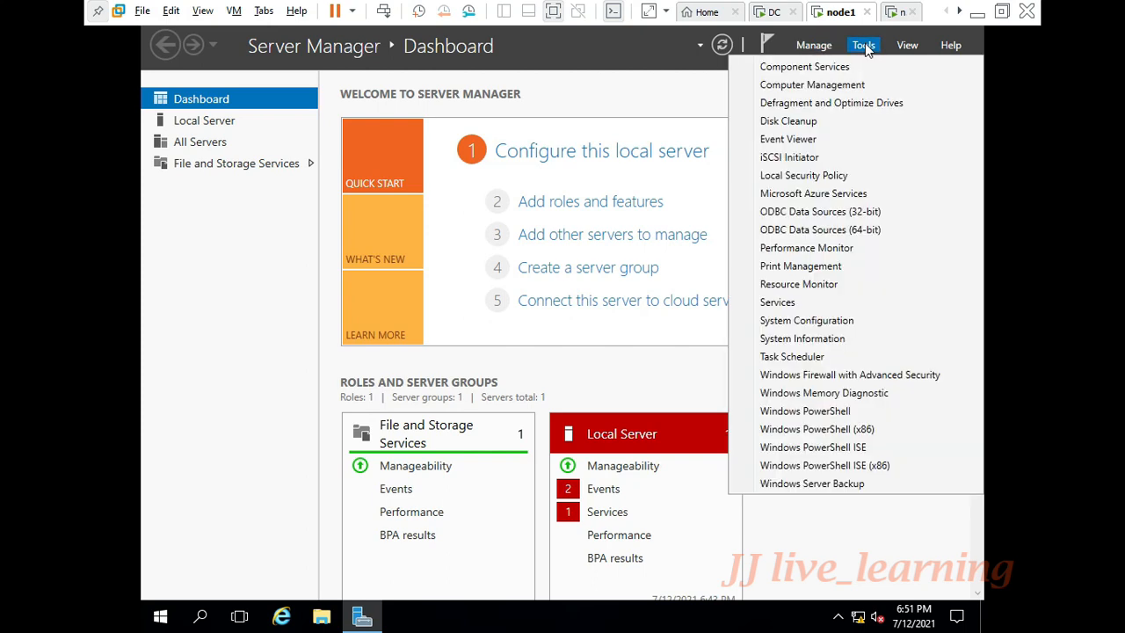
{"action": "left_click", "coordinate": [831, 159]}
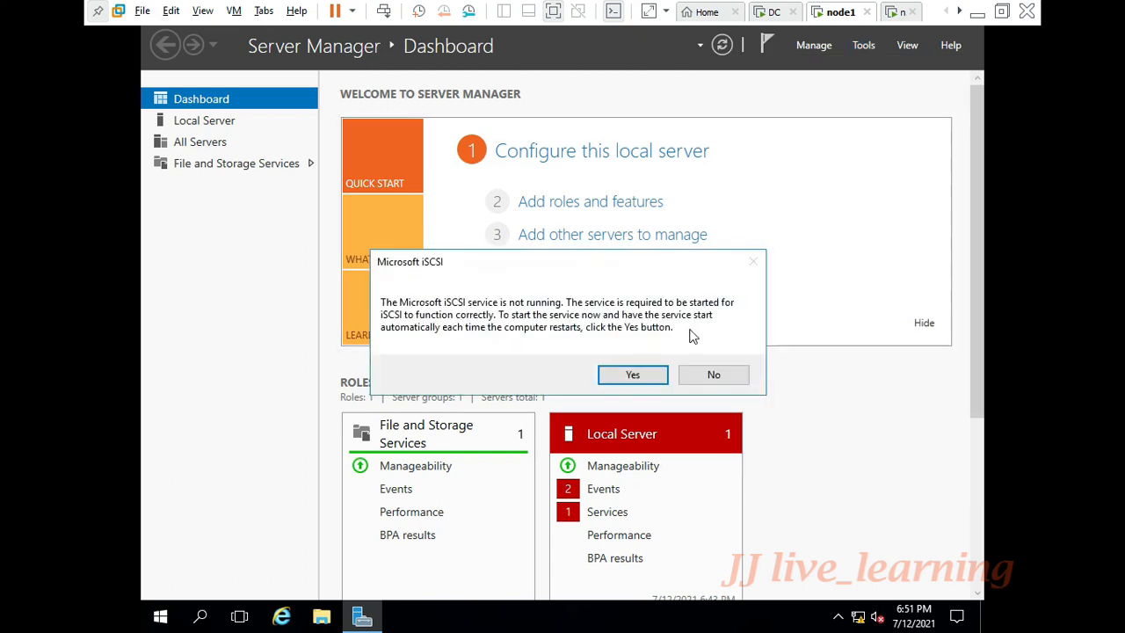
{"action": "left_click", "coordinate": [633, 377]}
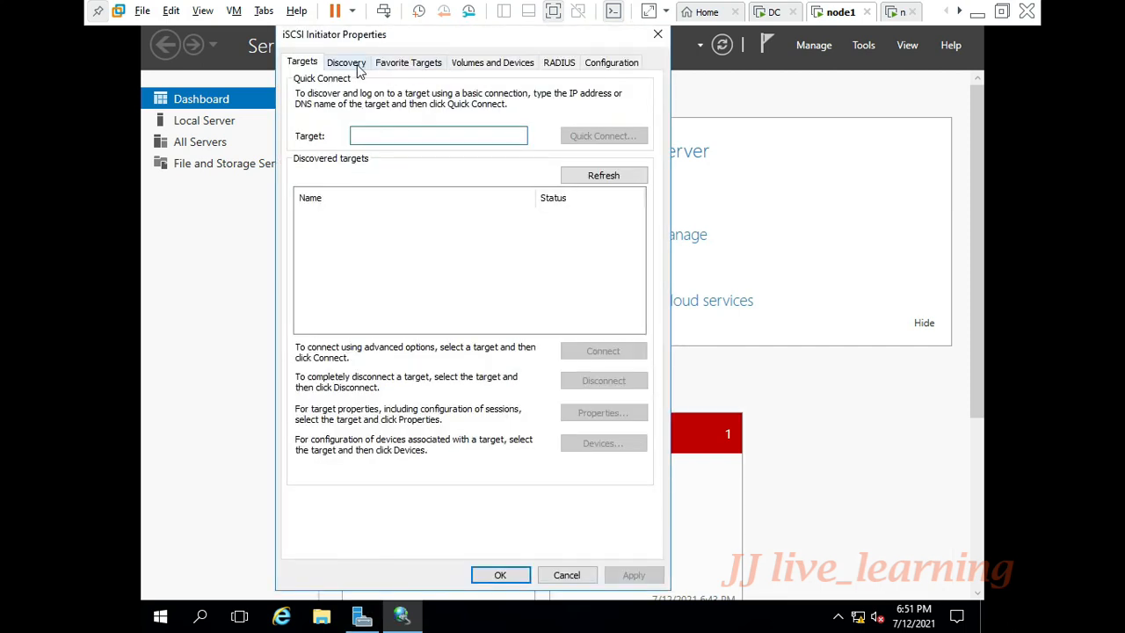
Begin discovering a target portal in the iSCSI Initiator properties and enter 10.0.0.20 as its IP address.
{"action": "left_click", "coordinate": [351, 65]}
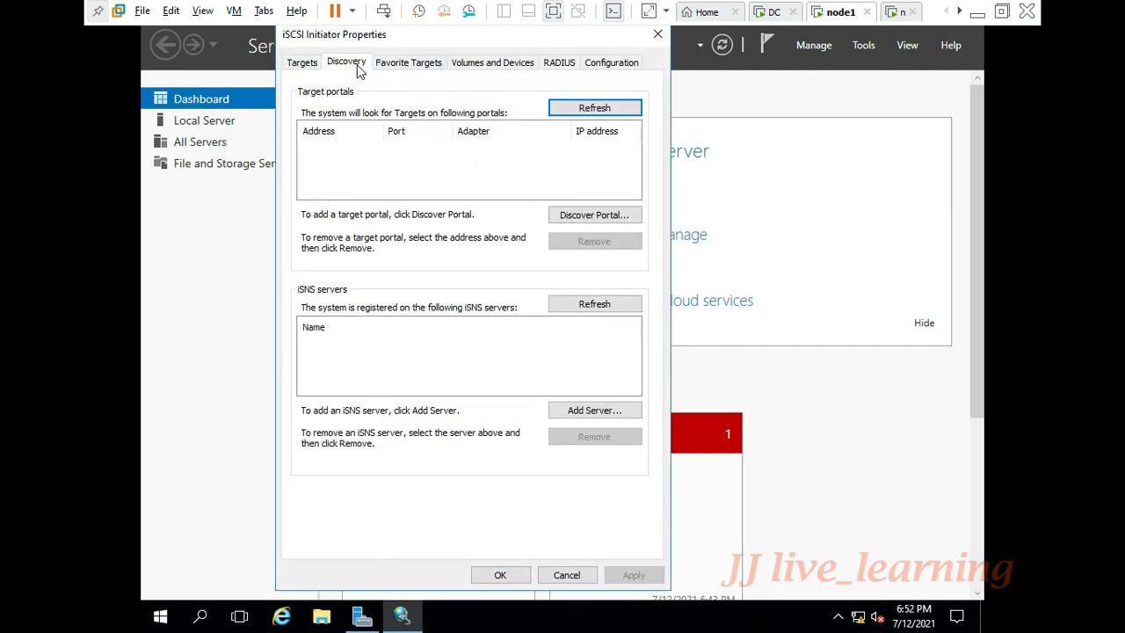
{"action": "left_click", "coordinate": [567, 216]}
{"action": "type", "text": "10.0.0.20"}
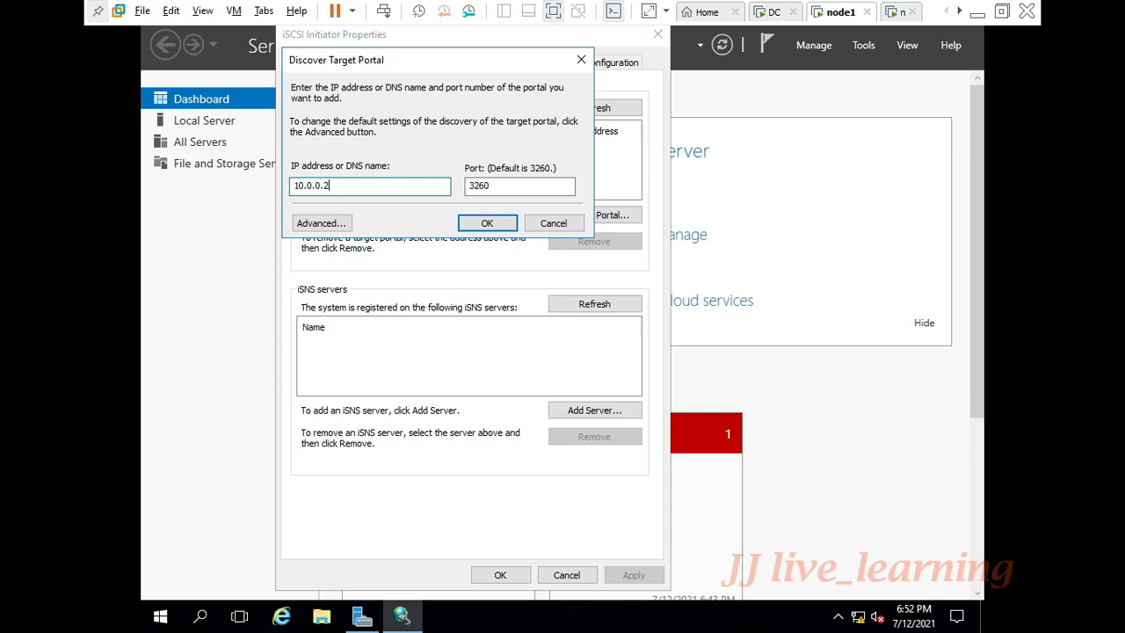
Set the portal's local adapter to Microsoft iSCSI Initiator and its initiator IP to 10.0.0.30, and add the portal.
{"action": "left_click", "coordinate": [347, 225]}
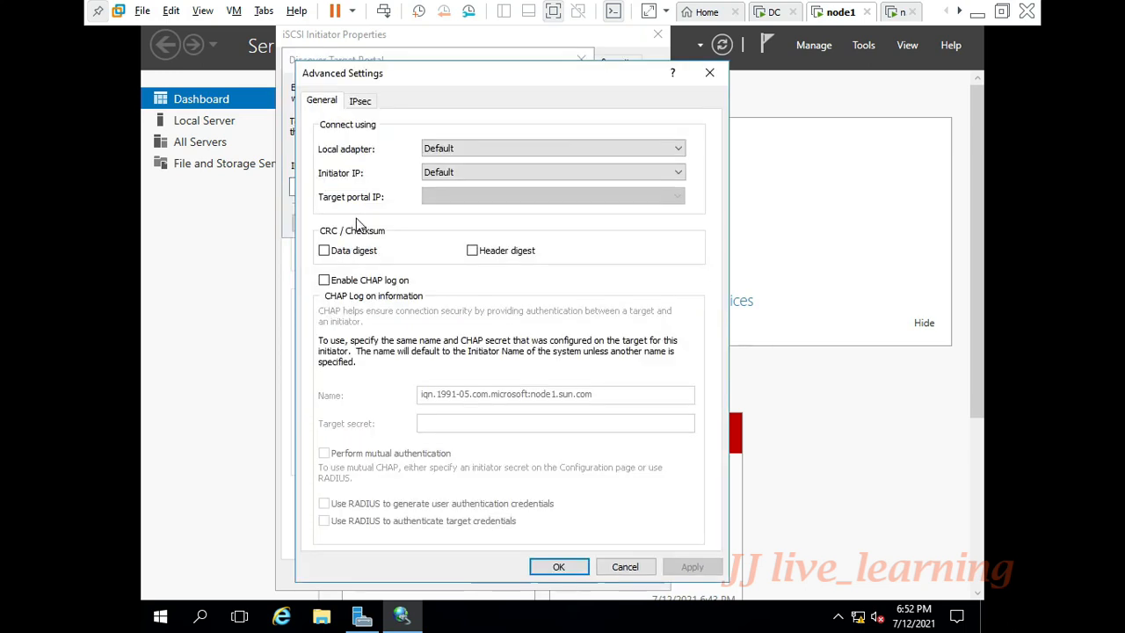
{"action": "left_click", "coordinate": [448, 154]}
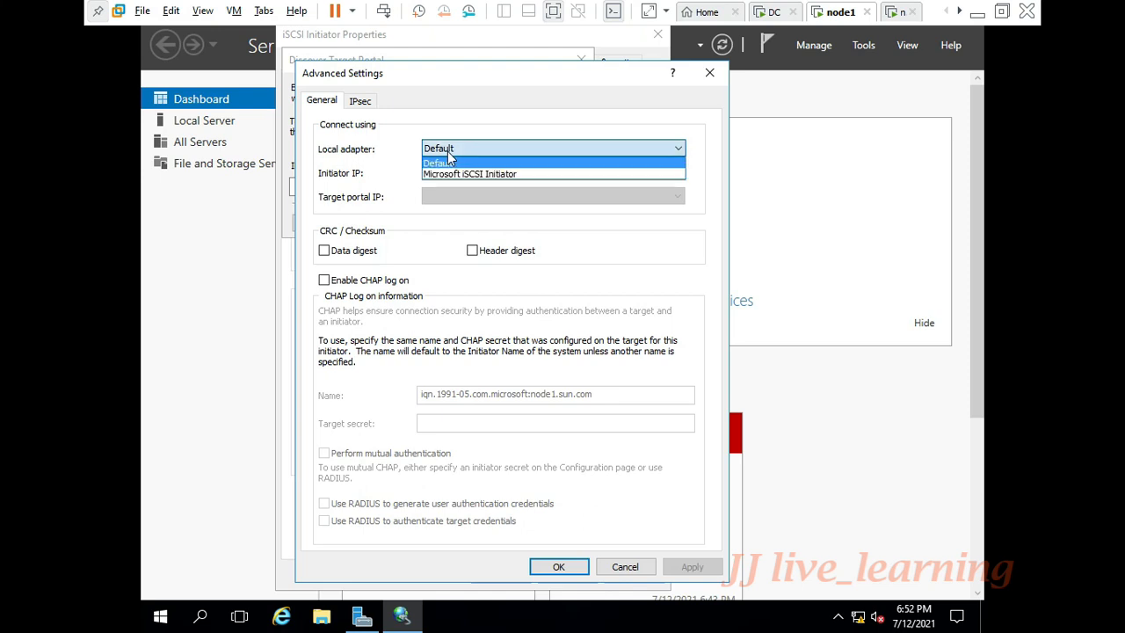
{"action": "left_click", "coordinate": [449, 174]}
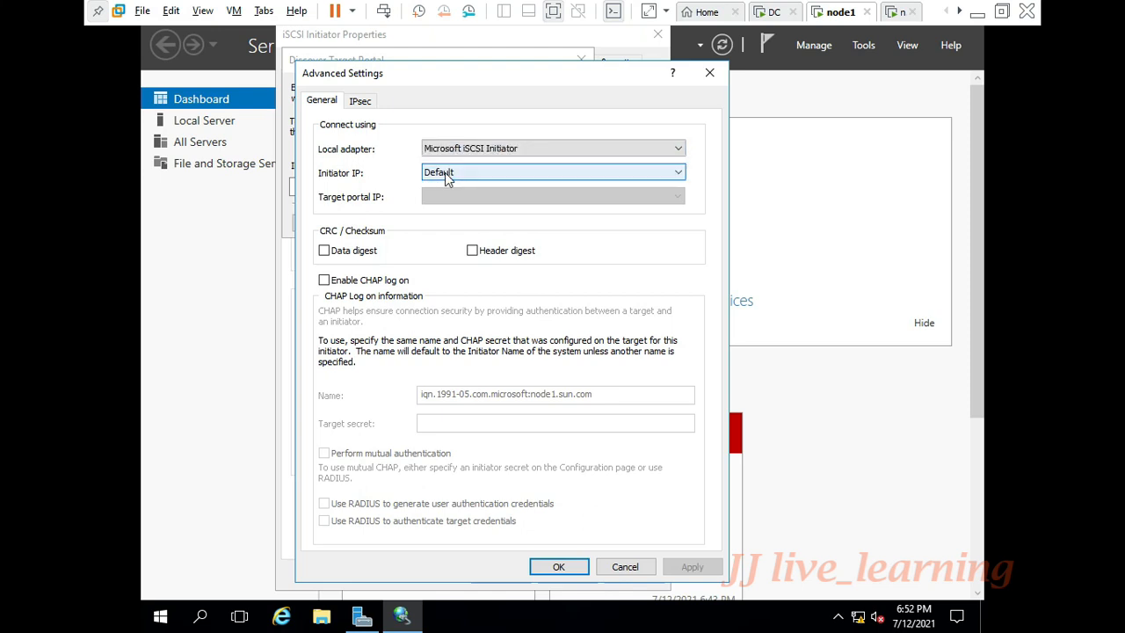
{"action": "left_click", "coordinate": [447, 174]}
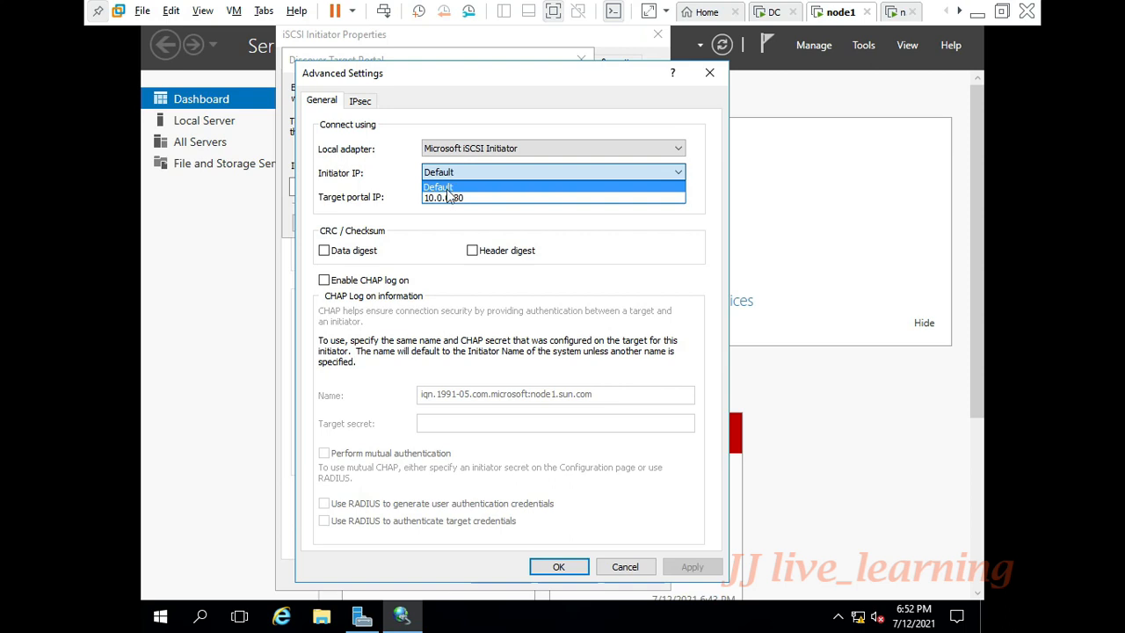
{"action": "left_click", "coordinate": [450, 200]}
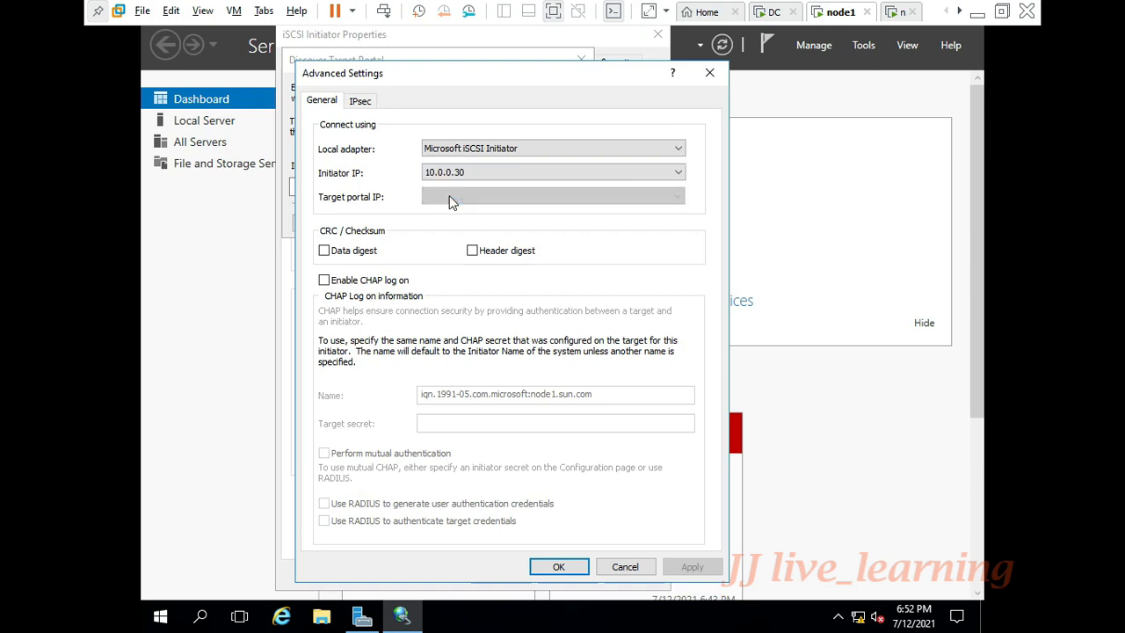
{"action": "left_click", "coordinate": [558, 567]}
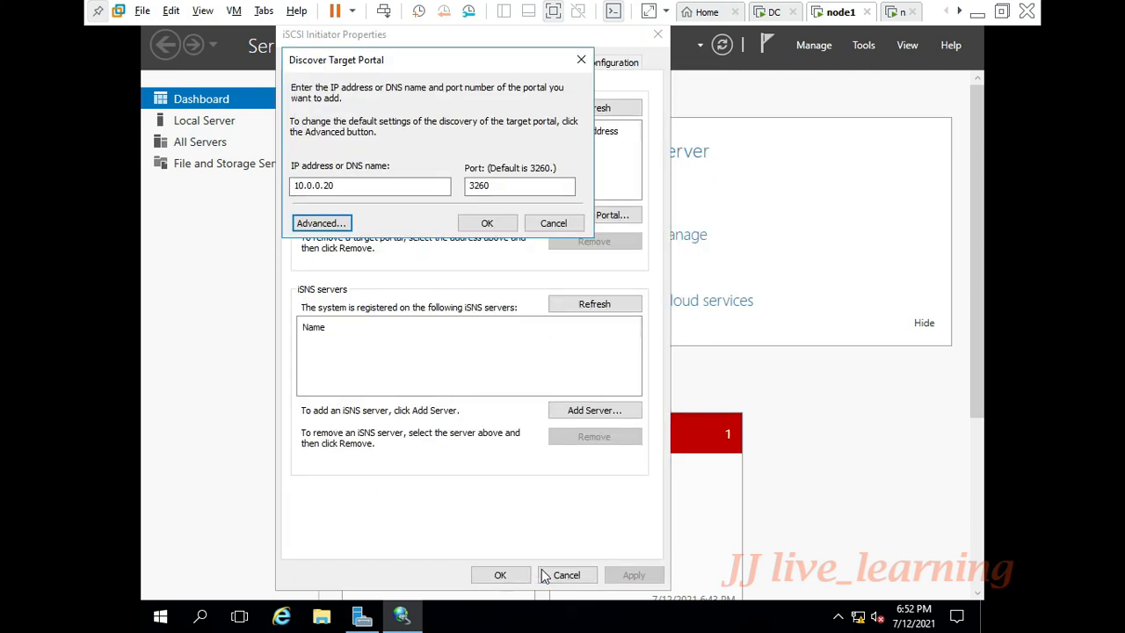
{"action": "left_click", "coordinate": [488, 230]}
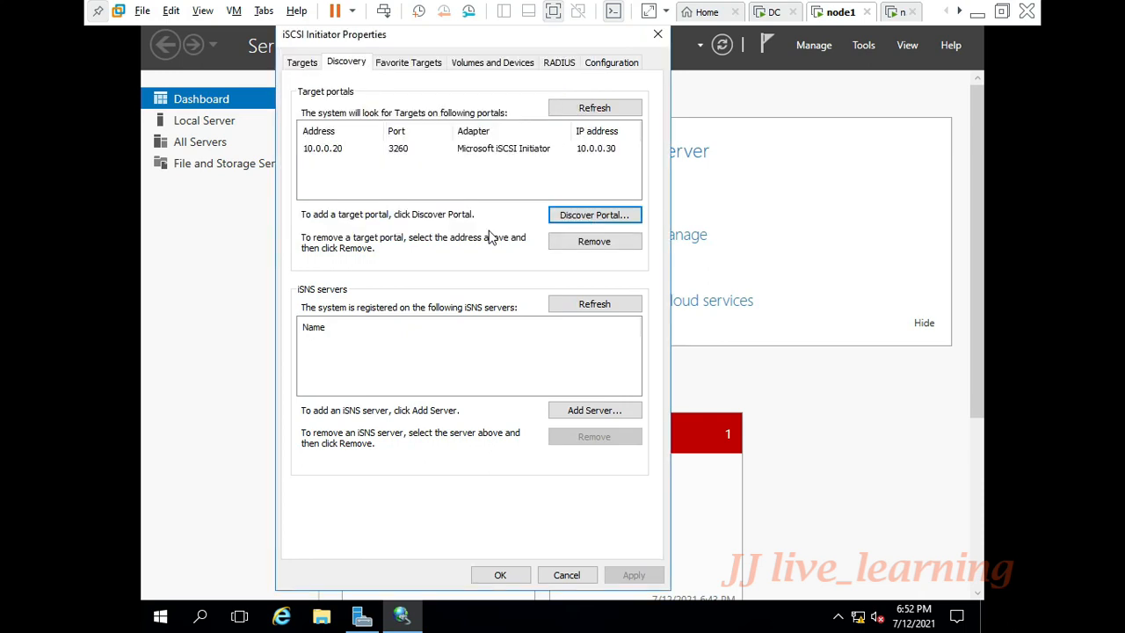
Connect to the discovered dc-iscsi01-target using the Microsoft iSCSI Initiator adapter, initiator IP 10.0.0.30 and target portal 10.0.0.20 / 3260.
{"action": "left_click", "coordinate": [302, 64]}
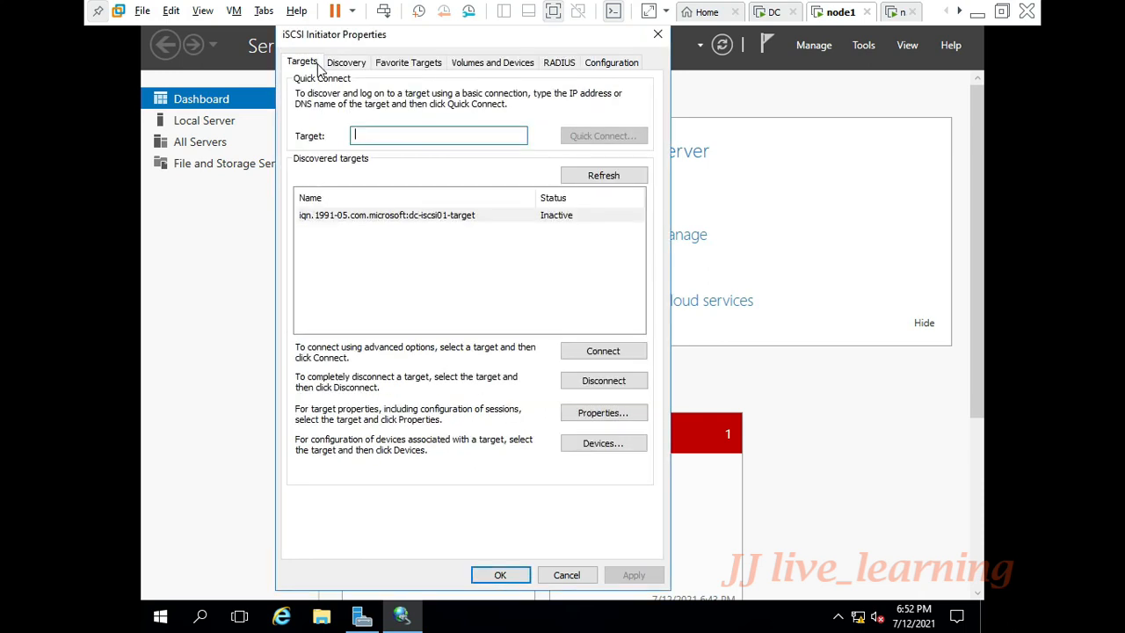
{"action": "left_click", "coordinate": [440, 220]}
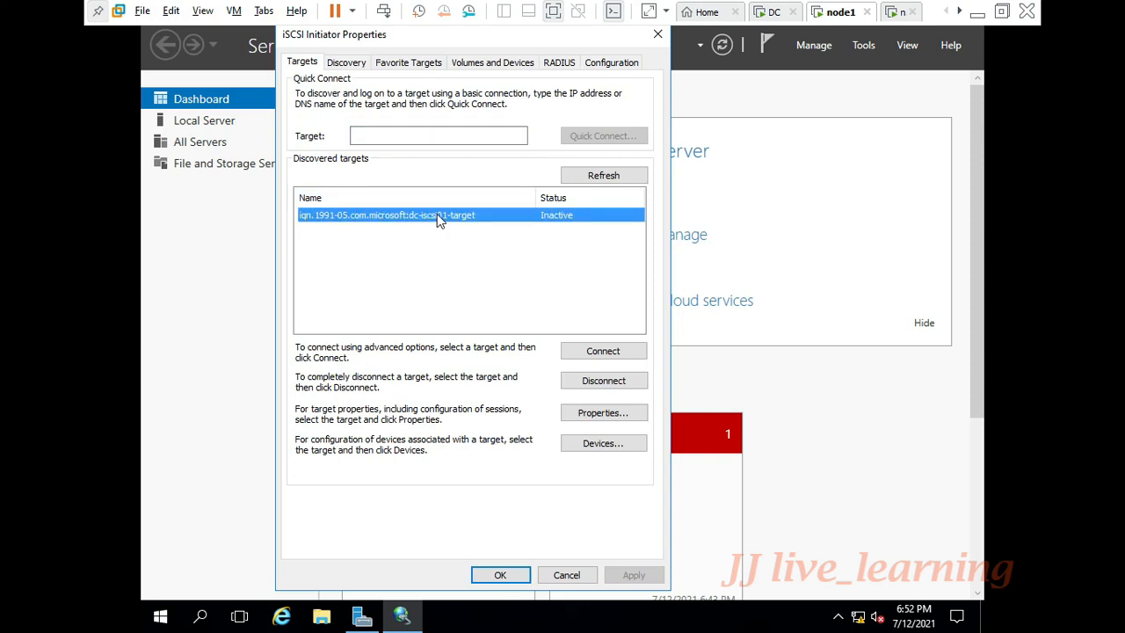
{"action": "left_click", "coordinate": [581, 351]}
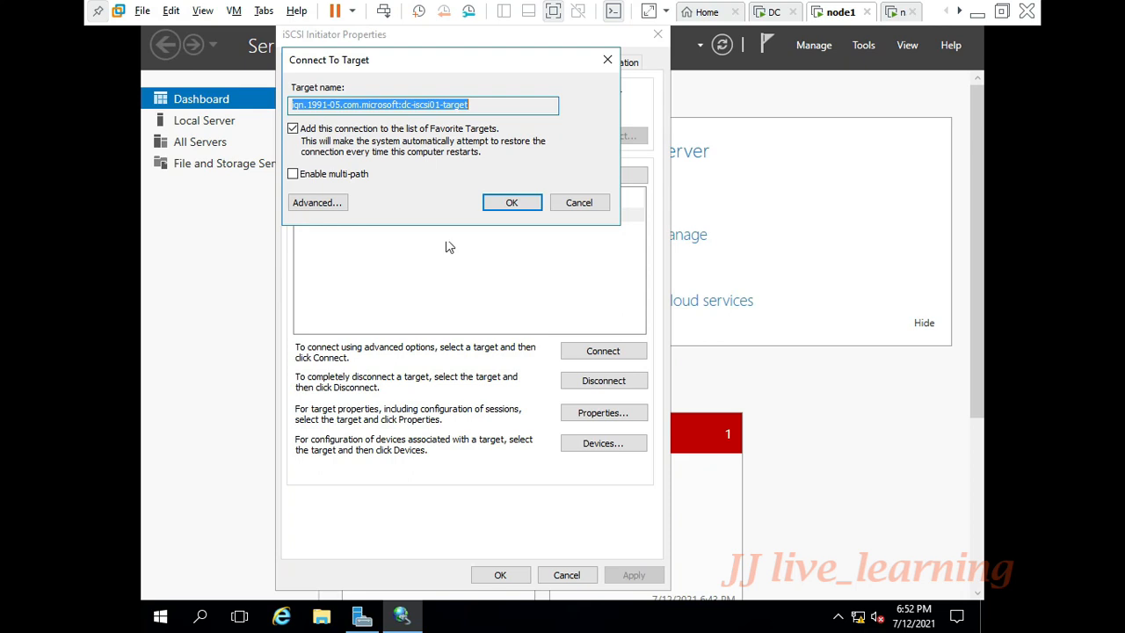
{"action": "left_click", "coordinate": [329, 203]}
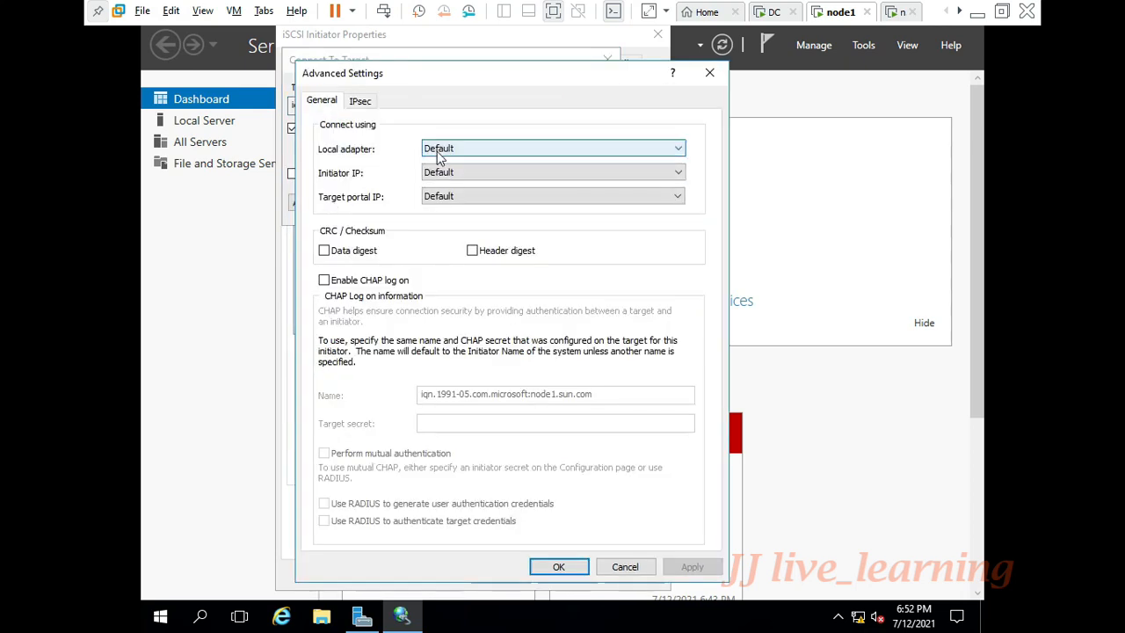
{"action": "left_click", "coordinate": [440, 151]}
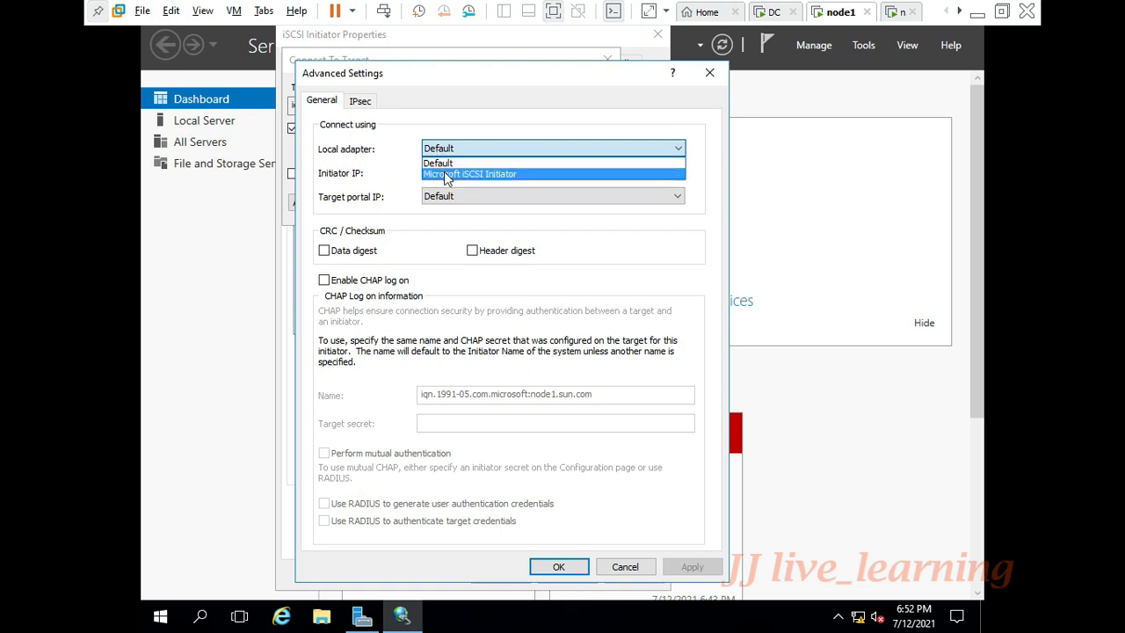
{"action": "left_click", "coordinate": [447, 174]}
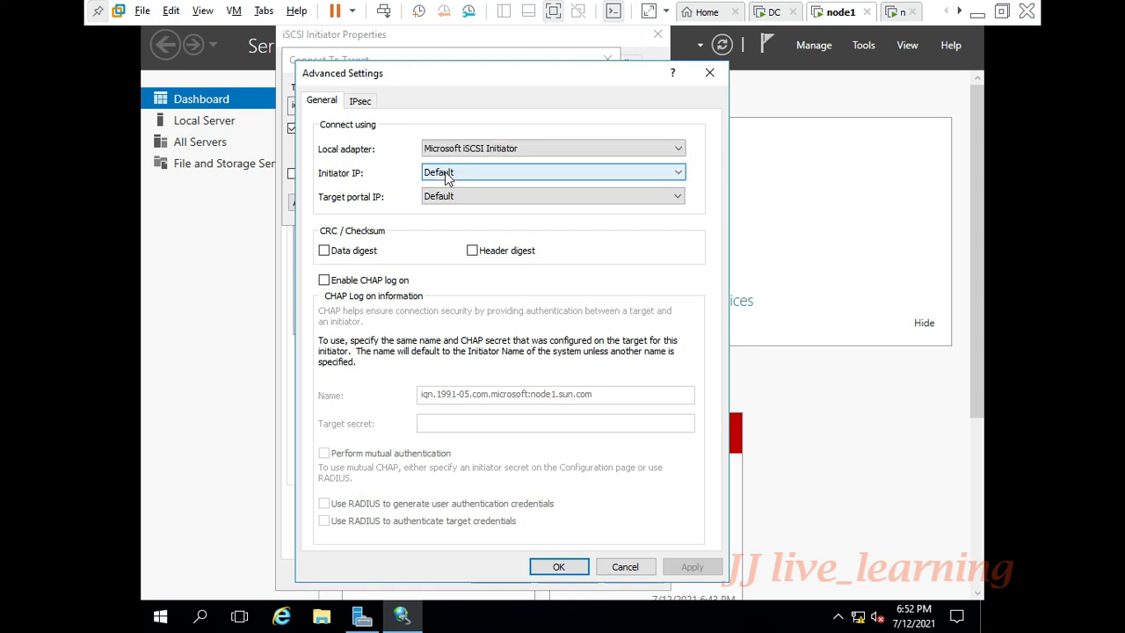
{"action": "left_click", "coordinate": [447, 176]}
{"action": "left_click", "coordinate": [448, 197]}
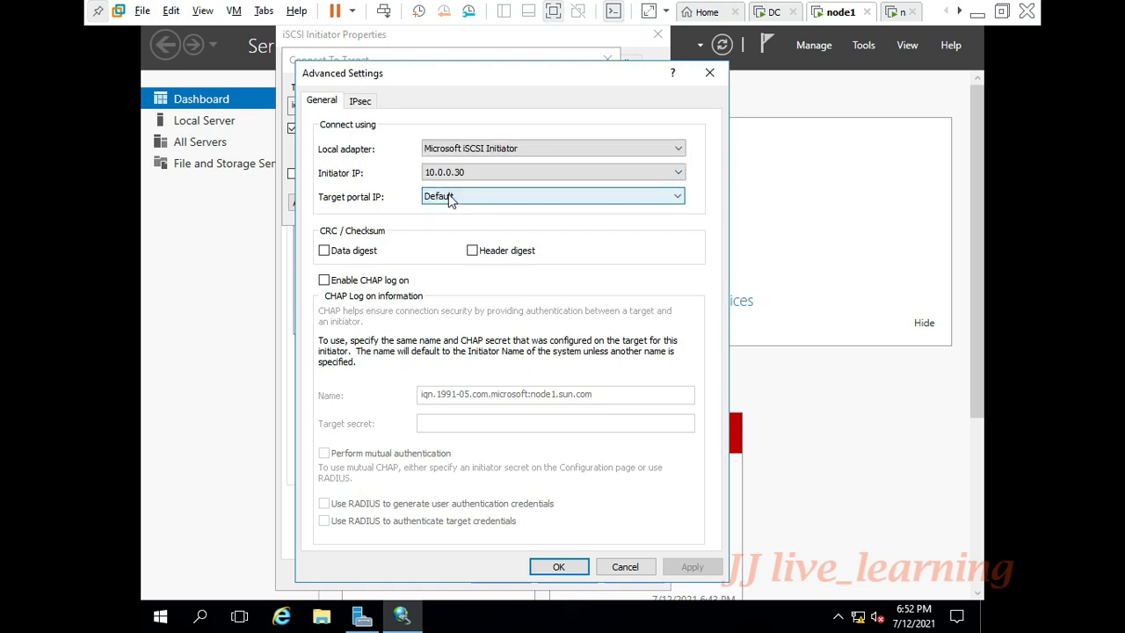
{"action": "left_click", "coordinate": [453, 198]}
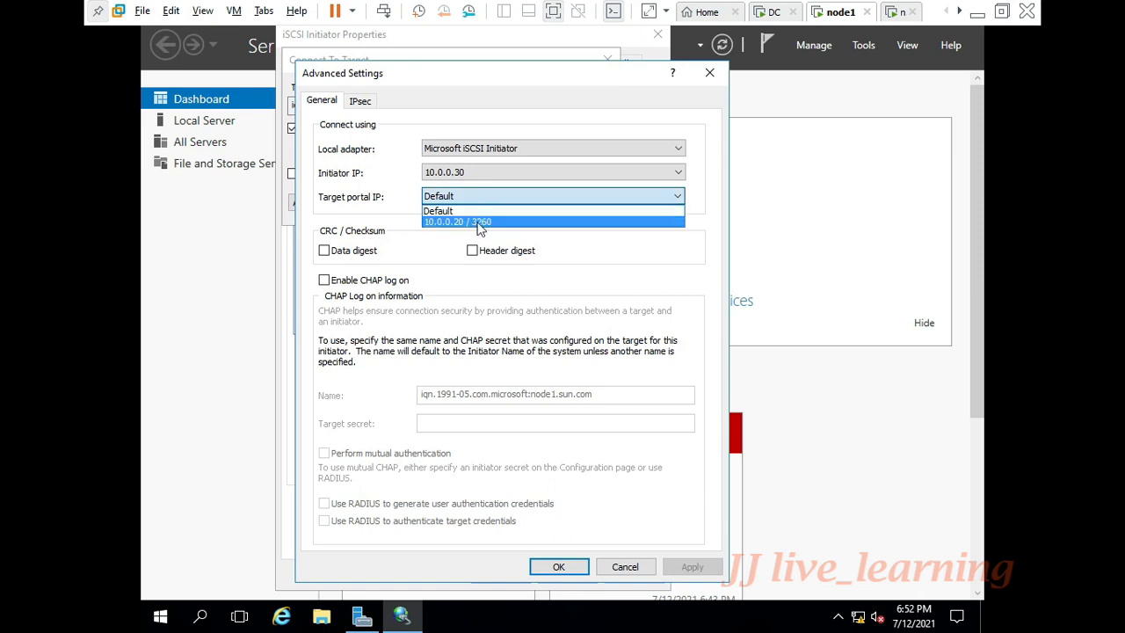
{"action": "left_click", "coordinate": [467, 222]}
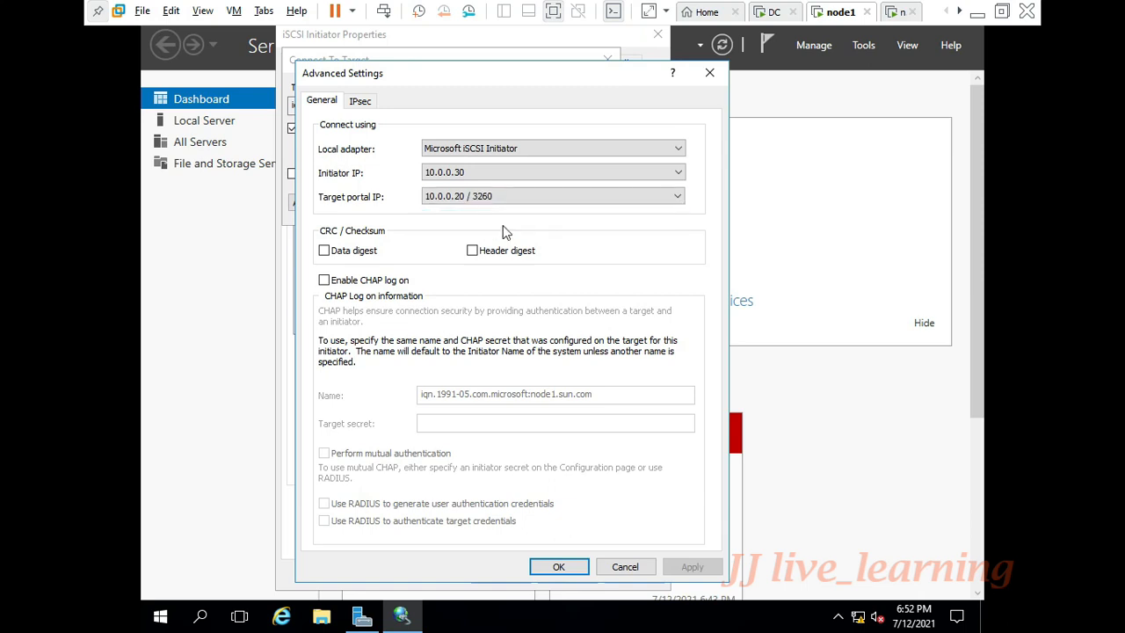
{"action": "left_click", "coordinate": [556, 566]}
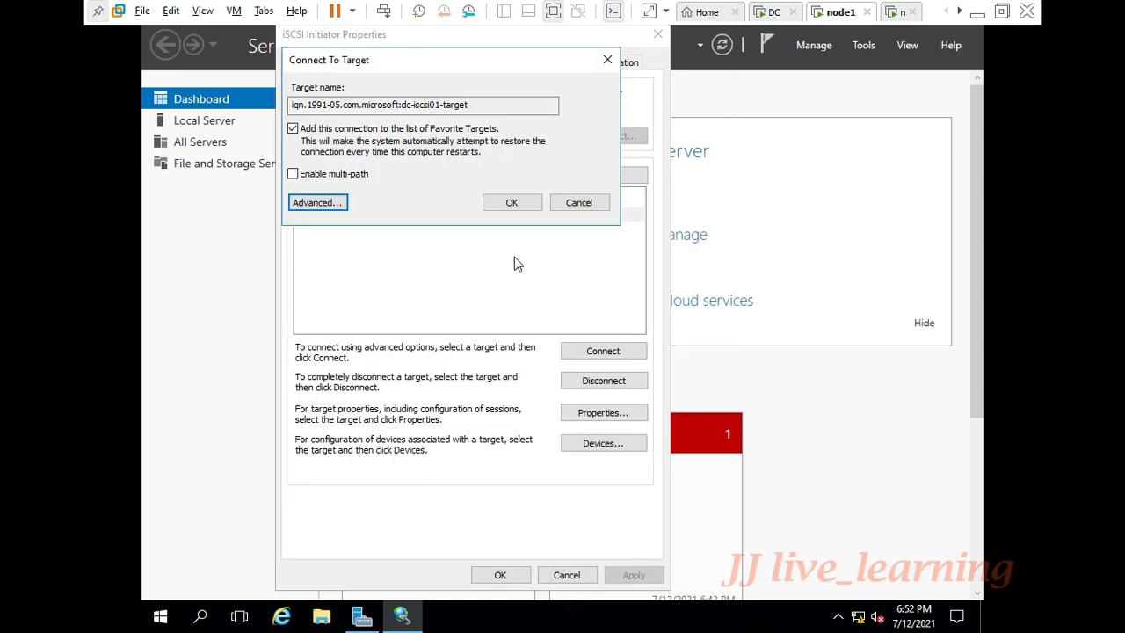
{"action": "left_click", "coordinate": [513, 207]}
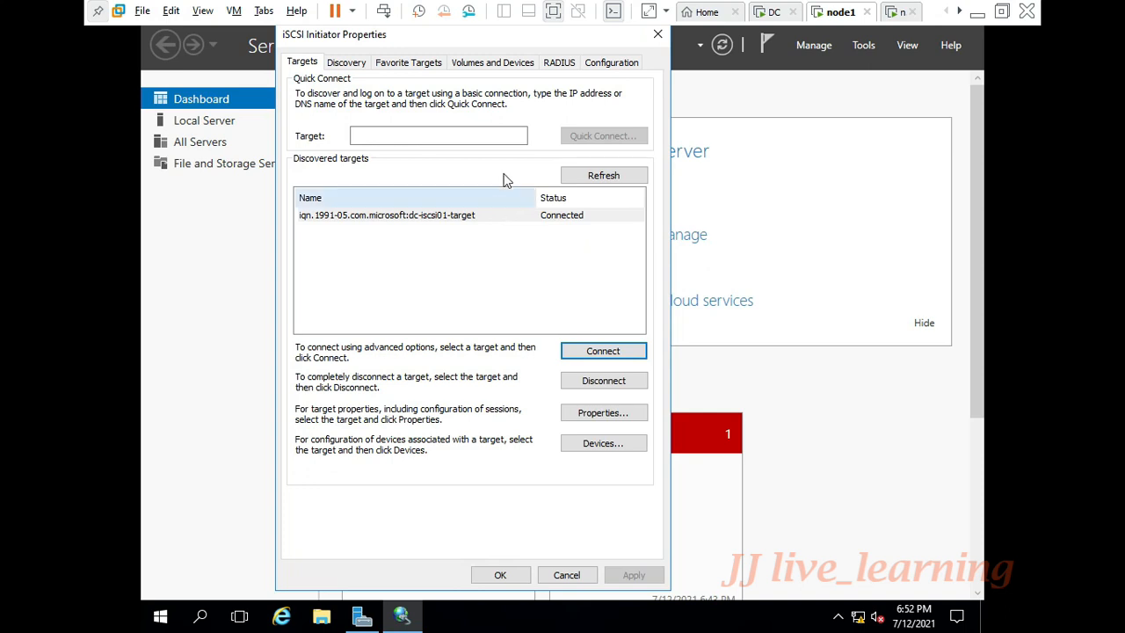
Auto-configure all available iSCSI volumes and devices, and confirm the iSCSI Initiator properties.
{"action": "left_click", "coordinate": [458, 67]}
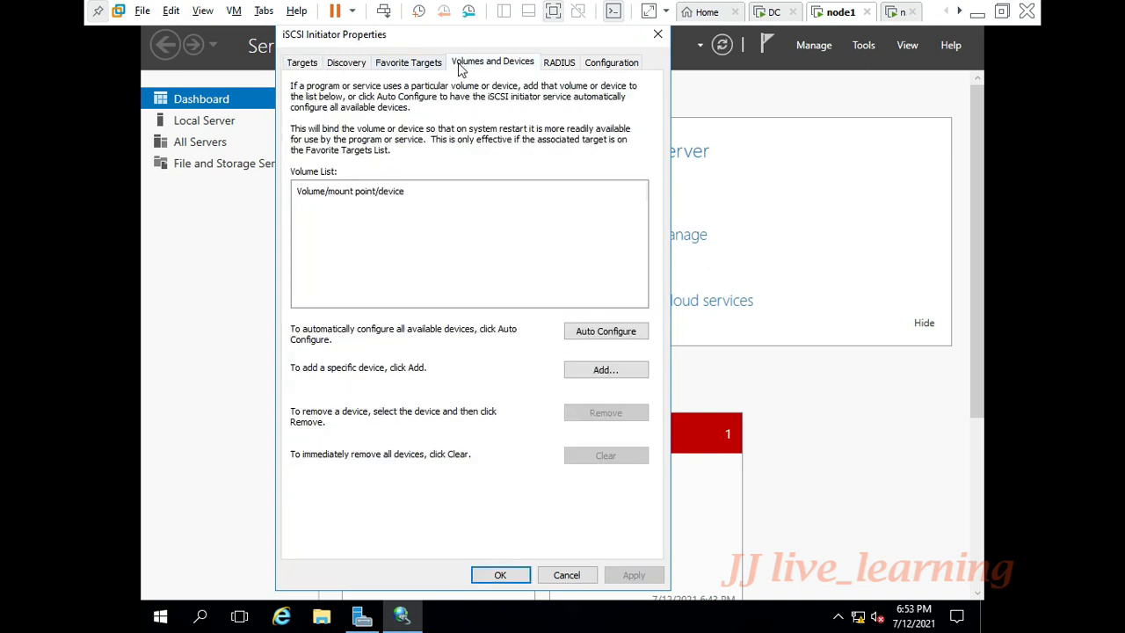
{"action": "left_click", "coordinate": [604, 334]}
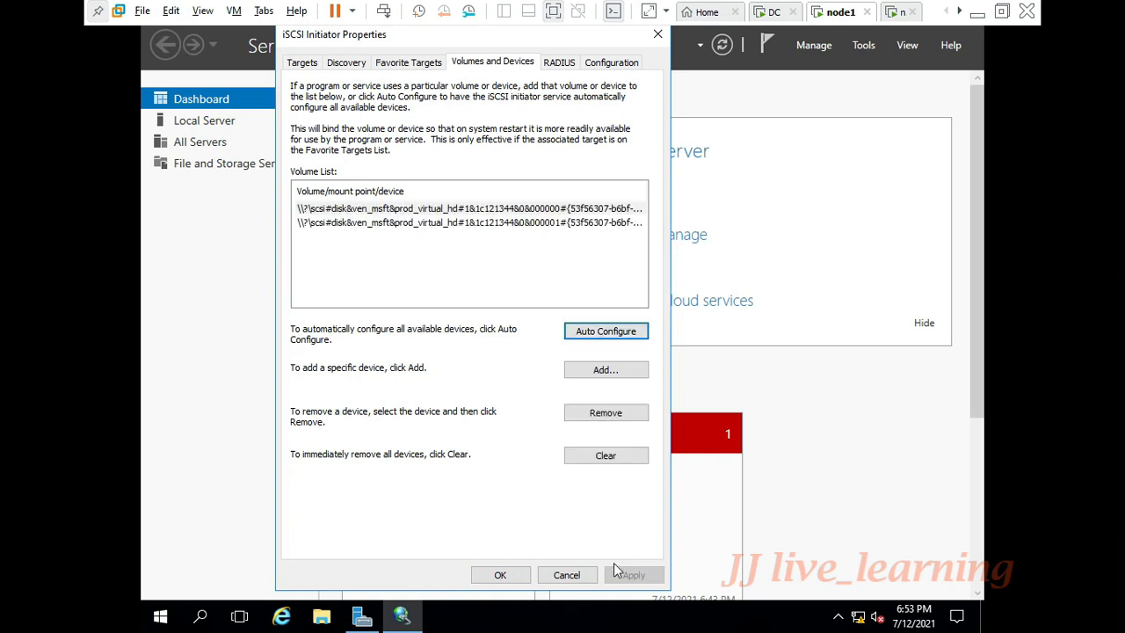
{"action": "left_click", "coordinate": [500, 576]}
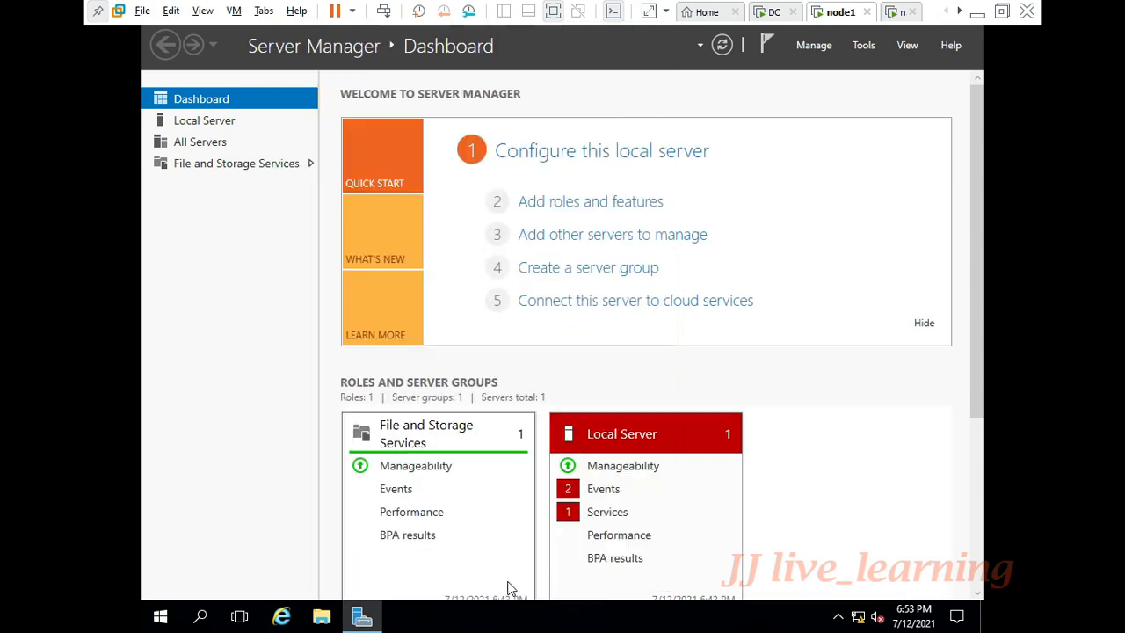
Open Disk Management with diskmgmt.msc and bring Disk 1 and Disk 2 online.
{"action": "key", "text": "super+r"}
{"action": "type", "text": "diskmgmt.msc"}
{"action": "key", "text": "Return"}
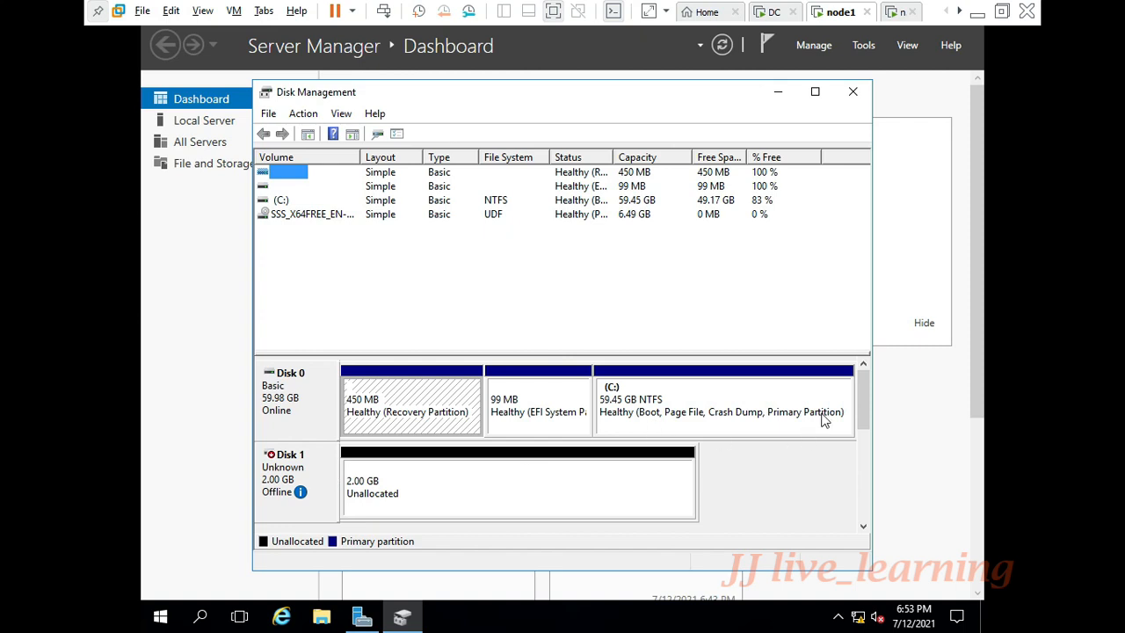
{"action": "left_click_drag", "start_coordinate": [862, 432], "coordinate": [862, 448]}
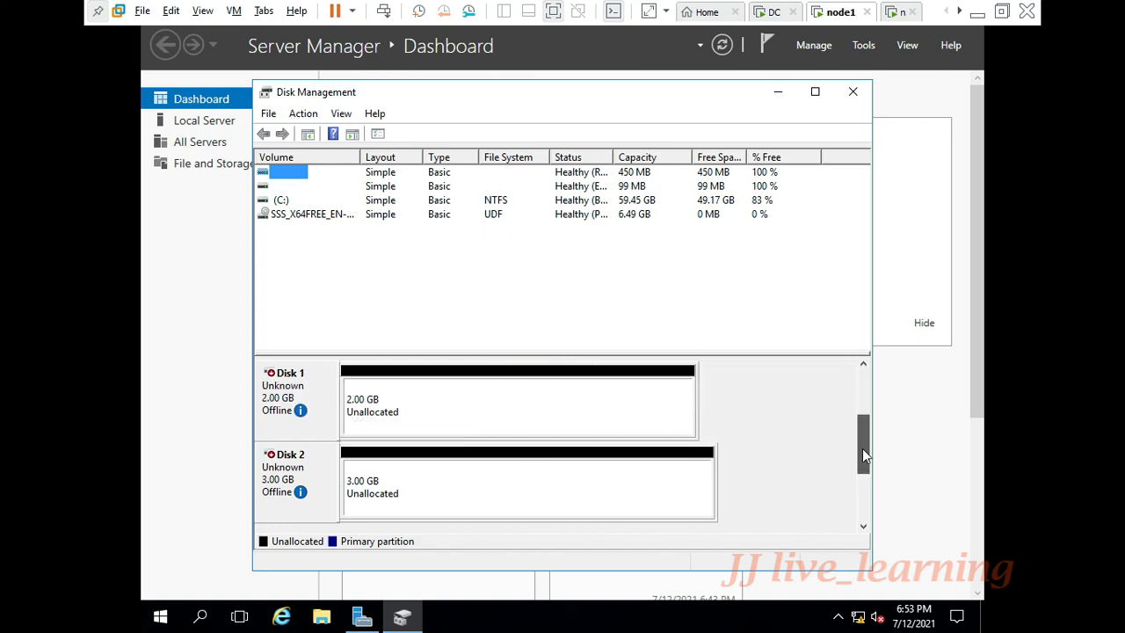
{"action": "right_click", "coordinate": [281, 400]}
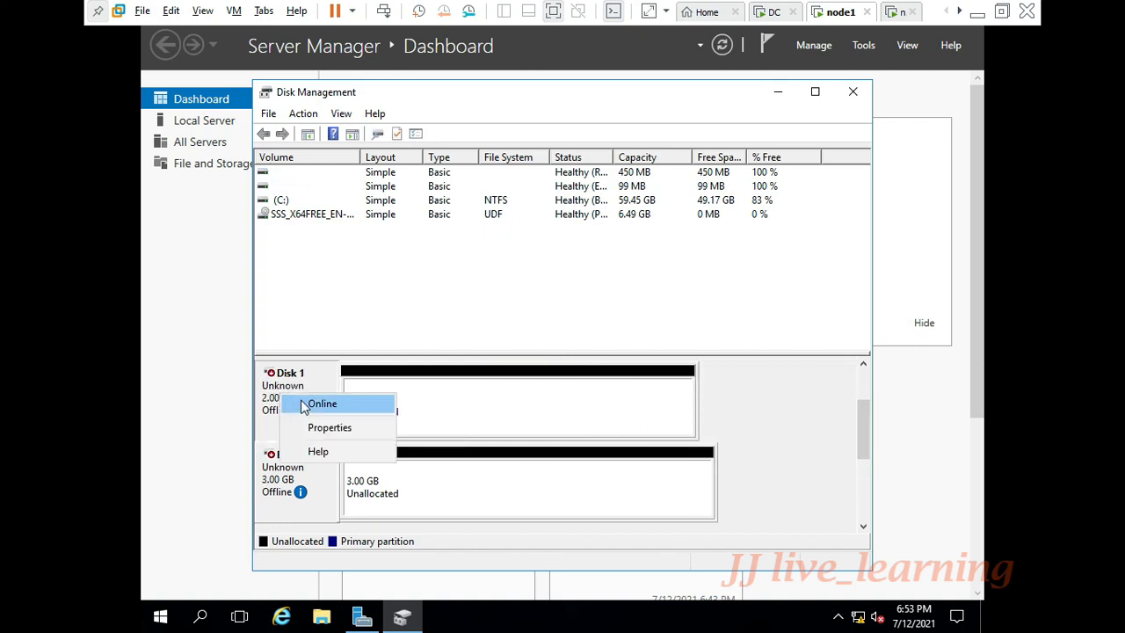
{"action": "left_click", "coordinate": [304, 405]}
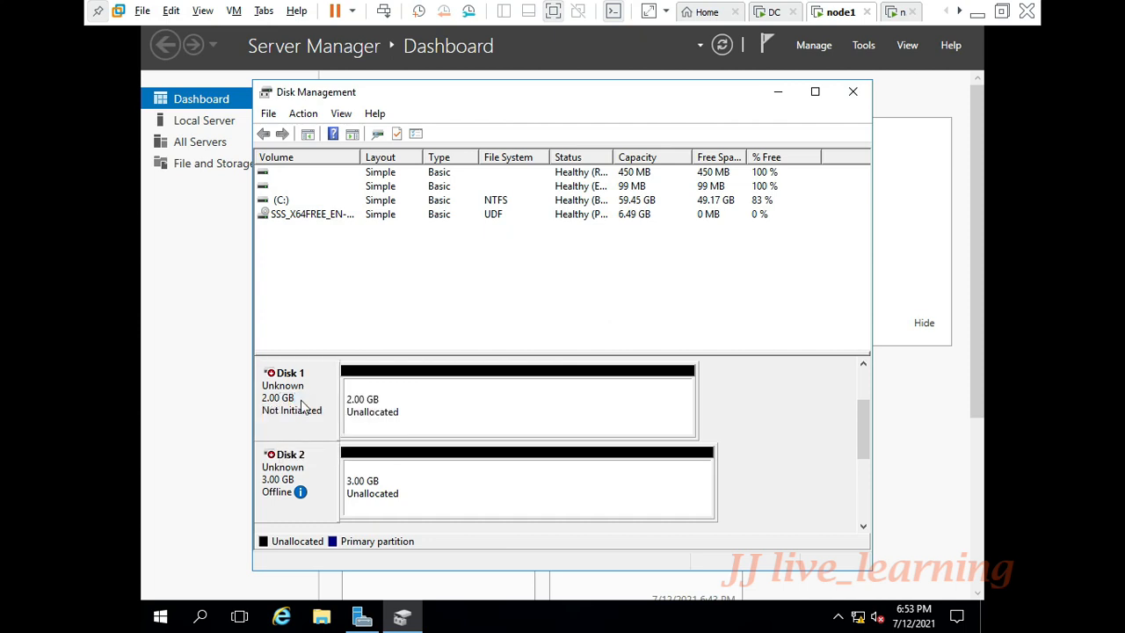
{"action": "right_click", "coordinate": [299, 470]}
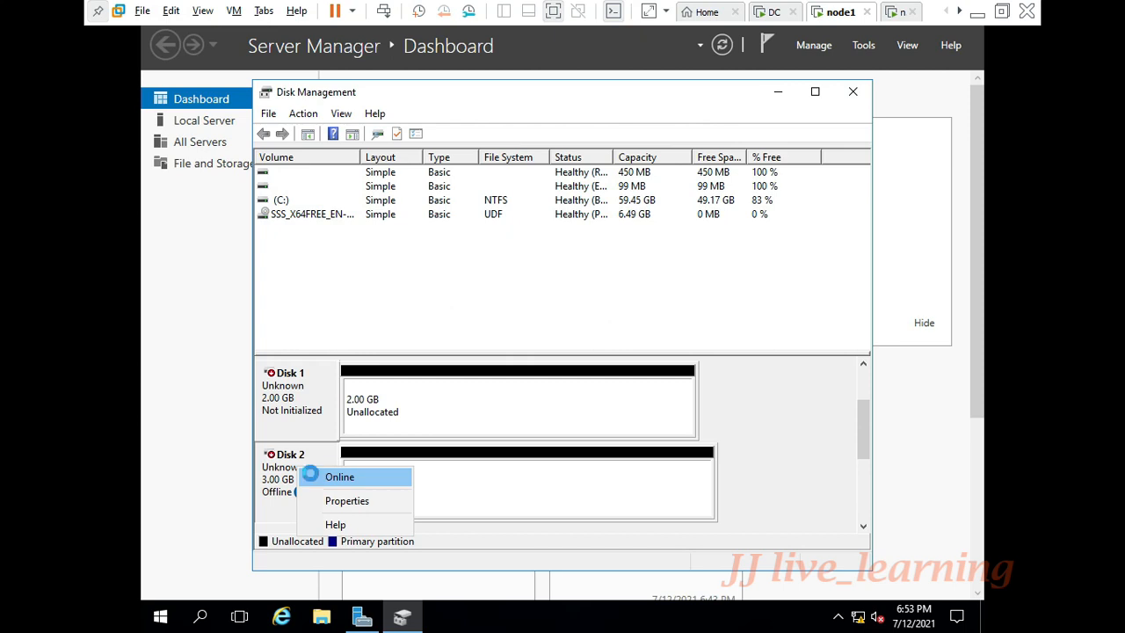
{"action": "left_click", "coordinate": [314, 479]}
Initialize Disk 1 and Disk 2 with the GPT (GUID Partition Table) partition style.
{"action": "right_click", "coordinate": [277, 390]}
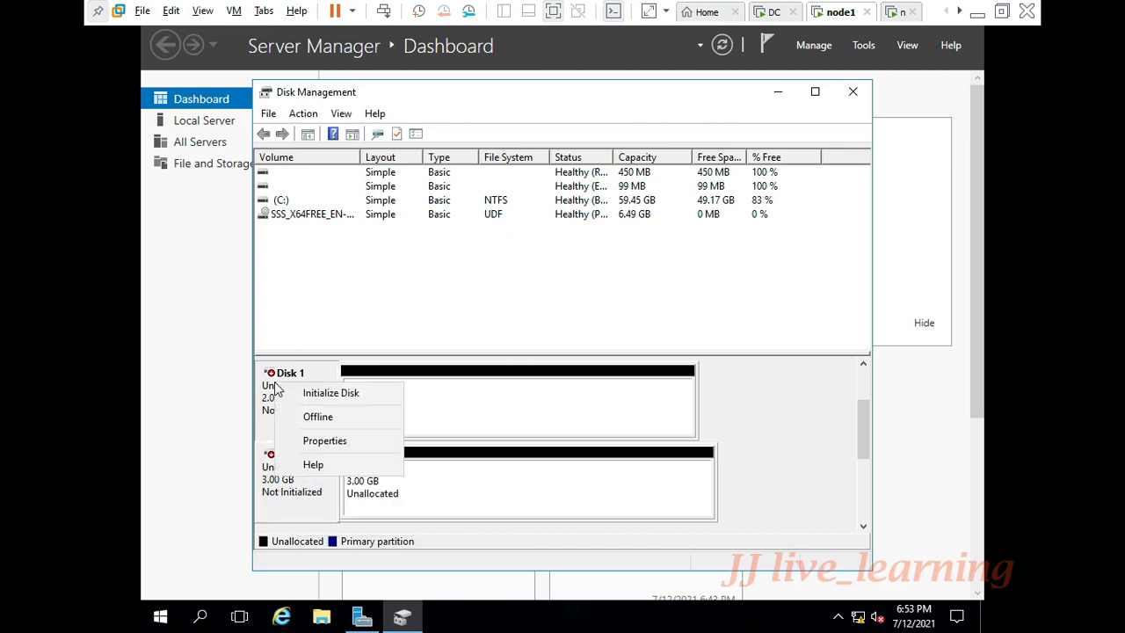
{"action": "left_click", "coordinate": [330, 393]}
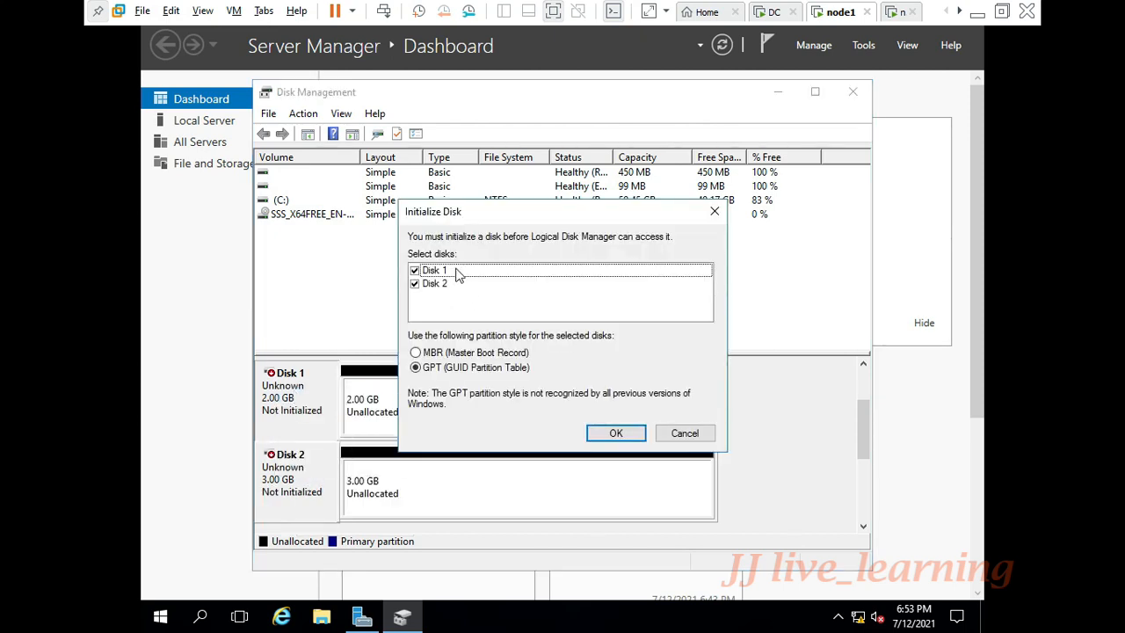
{"action": "left_click", "coordinate": [616, 433]}
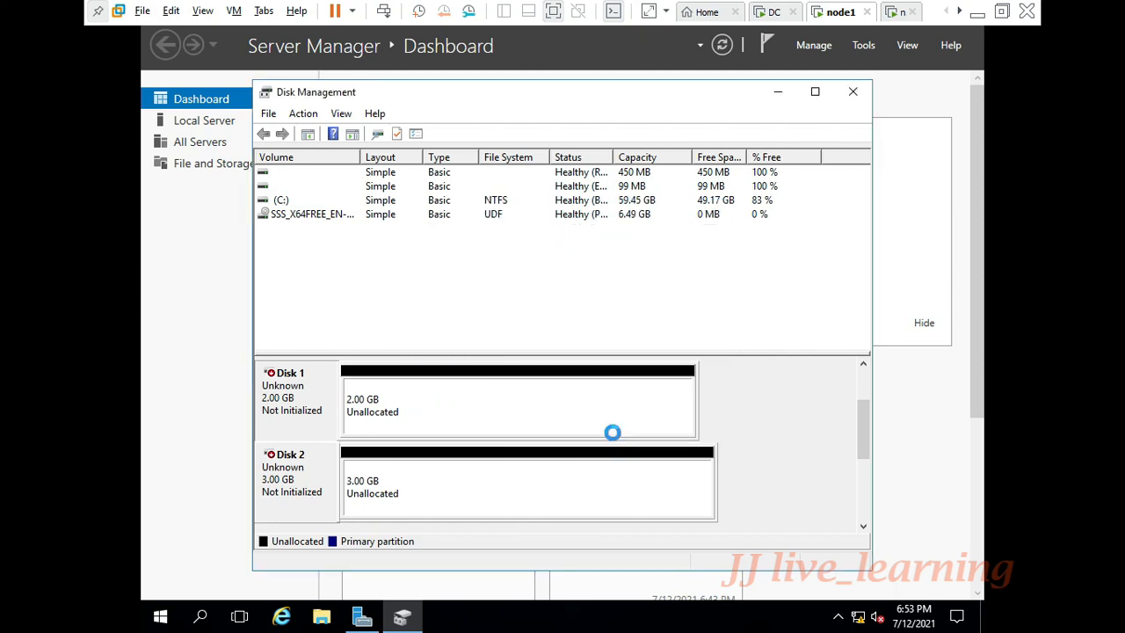
Create a simple volume across Disk 1 with drive letter E, quick-formatted as NTFS and labelled New Volume.
{"action": "right_click", "coordinate": [391, 426]}
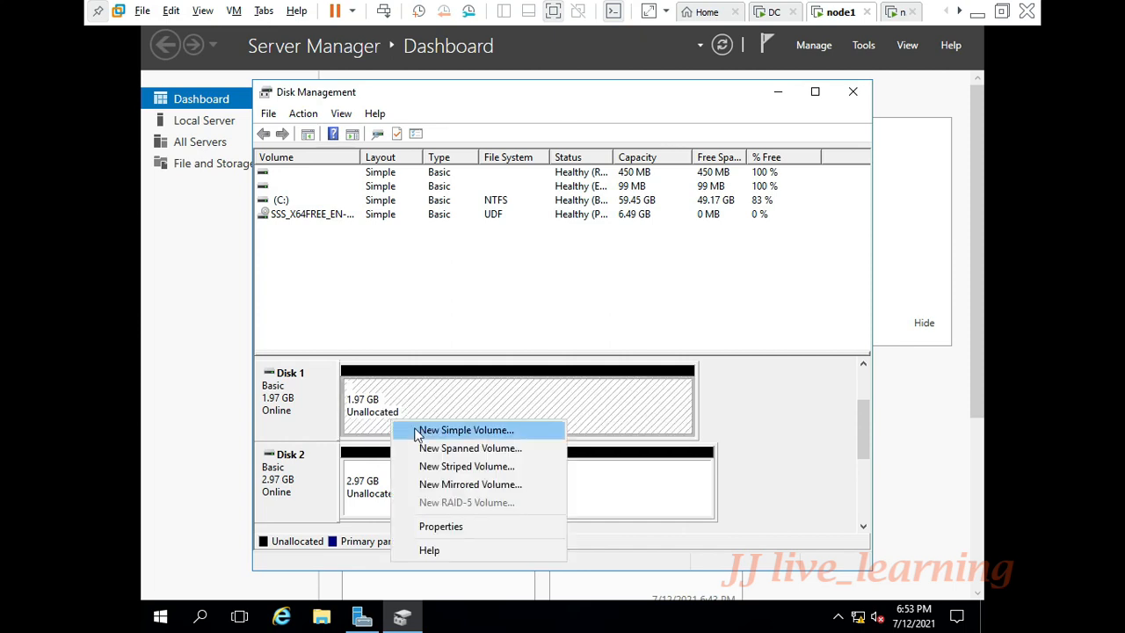
{"action": "left_click", "coordinate": [416, 431]}
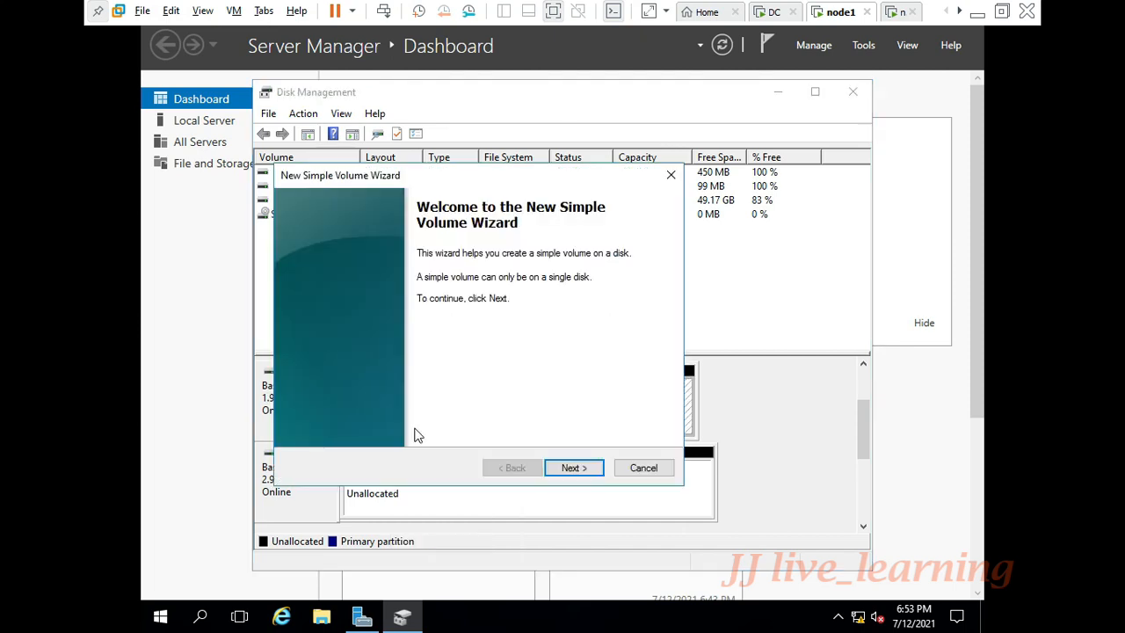
{"action": "left_click", "coordinate": [573, 468]}
{"action": "left_click", "coordinate": [573, 467]}
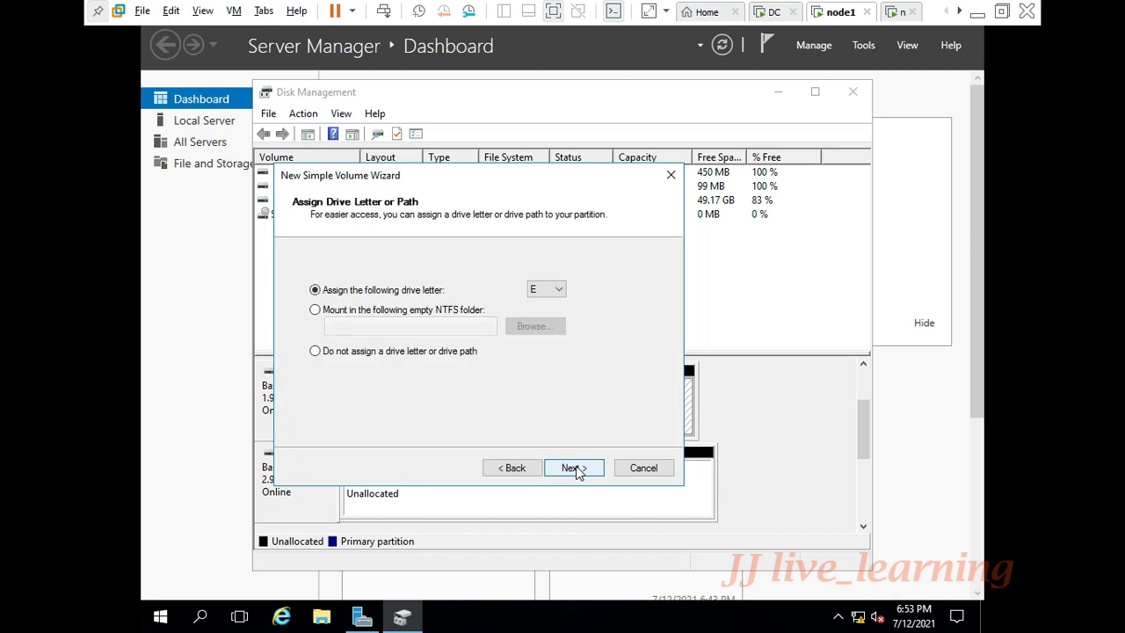
{"action": "left_click", "coordinate": [573, 467]}
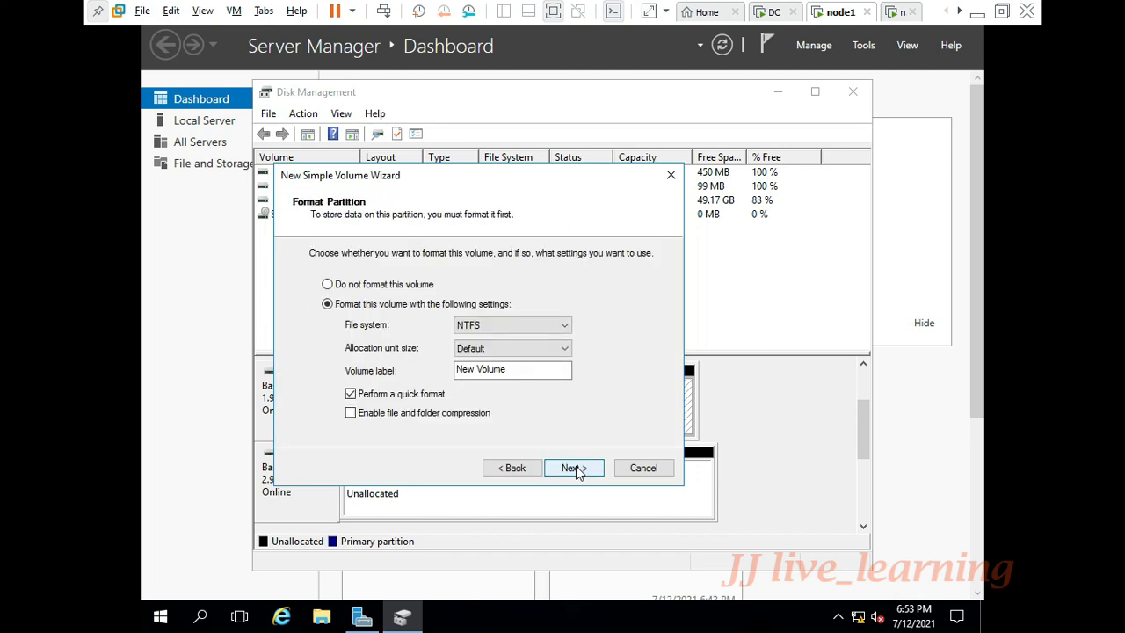
{"action": "left_click", "coordinate": [573, 468]}
{"action": "left_click", "coordinate": [573, 468]}
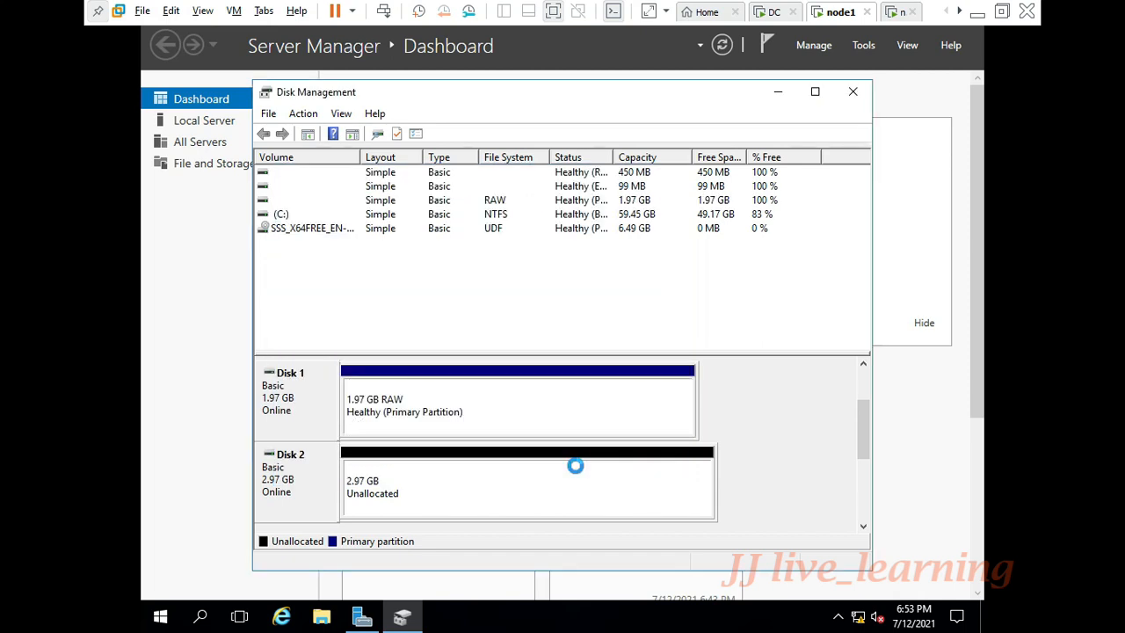
Create a simple volume across Disk 2 with drive letter F, quick-formatted as NTFS and labelled New Volume.
{"action": "right_click", "coordinate": [430, 498]}
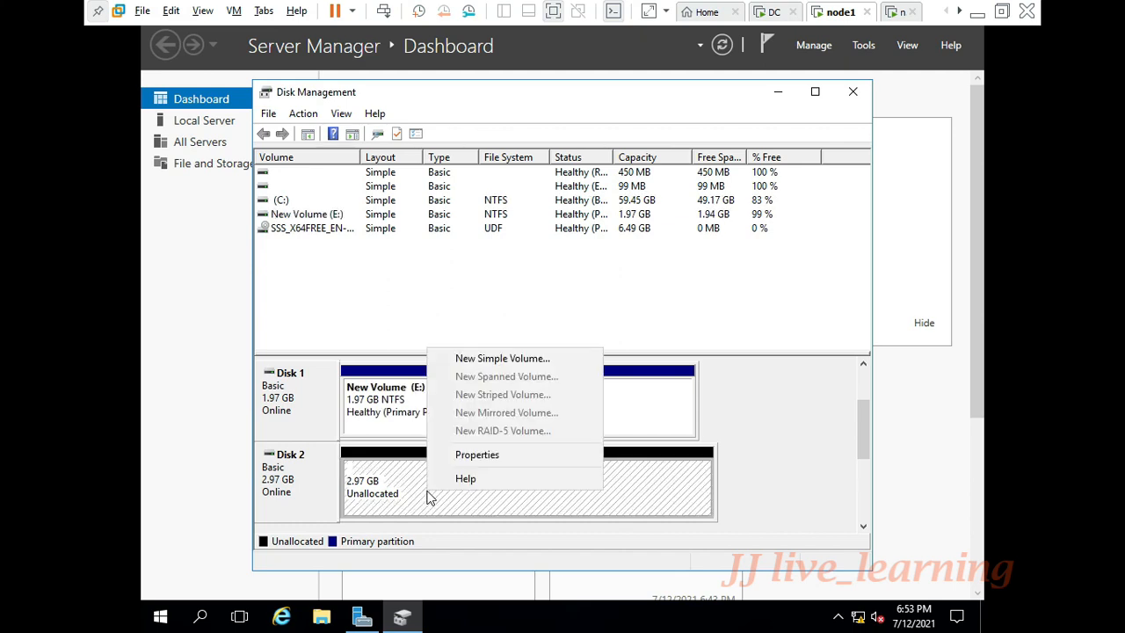
{"action": "left_click", "coordinate": [461, 360]}
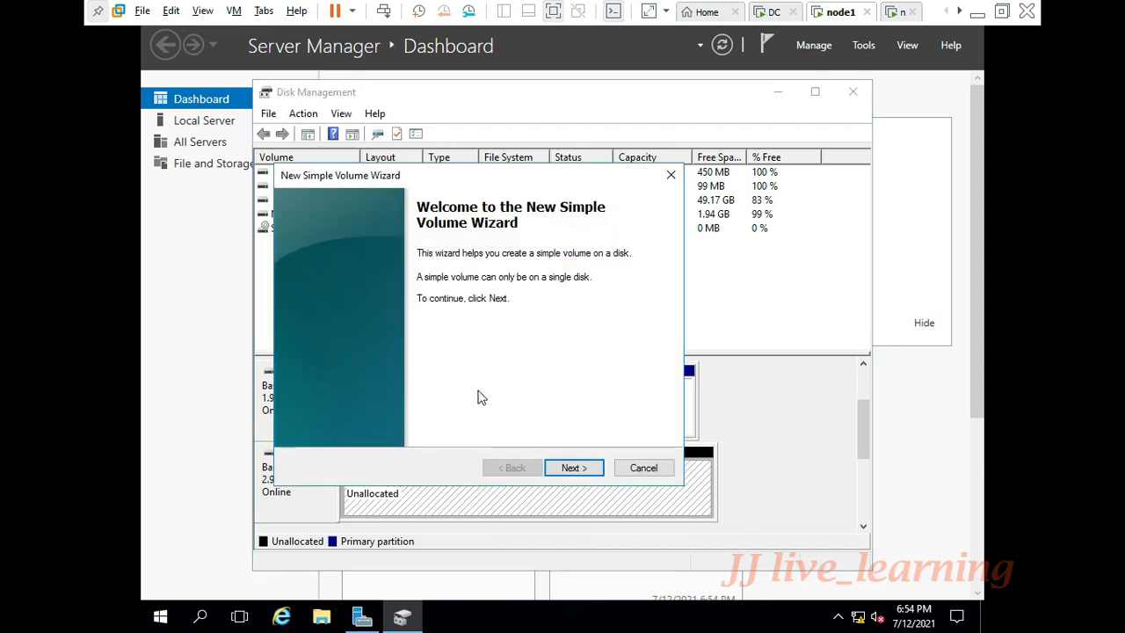
{"action": "left_click", "coordinate": [573, 469]}
{"action": "left_click", "coordinate": [573, 468]}
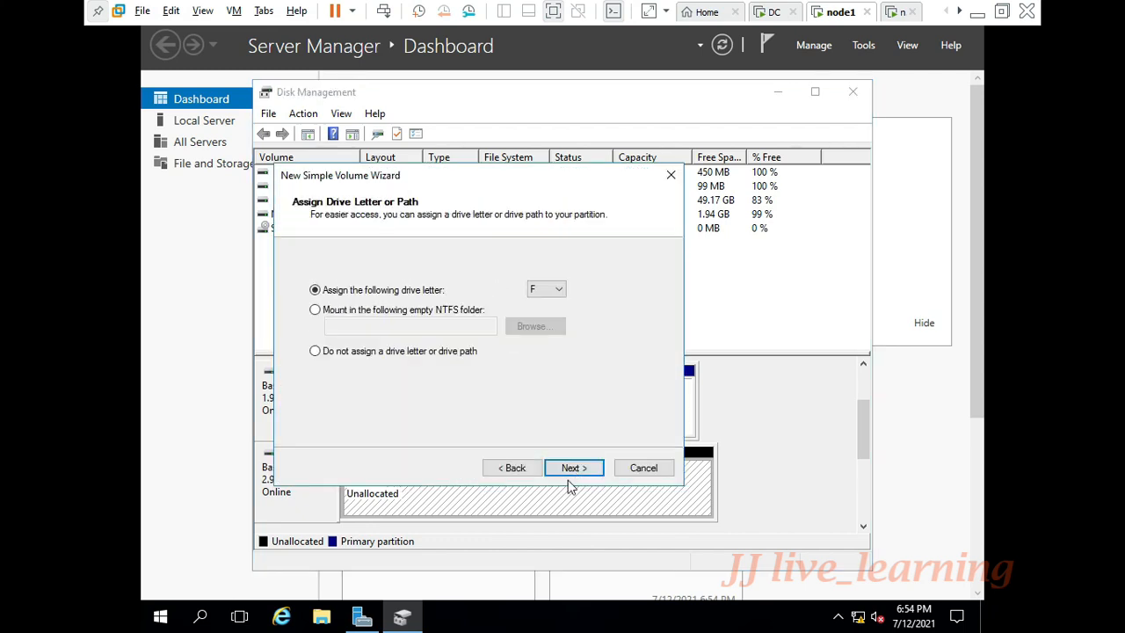
{"action": "left_click", "coordinate": [571, 473]}
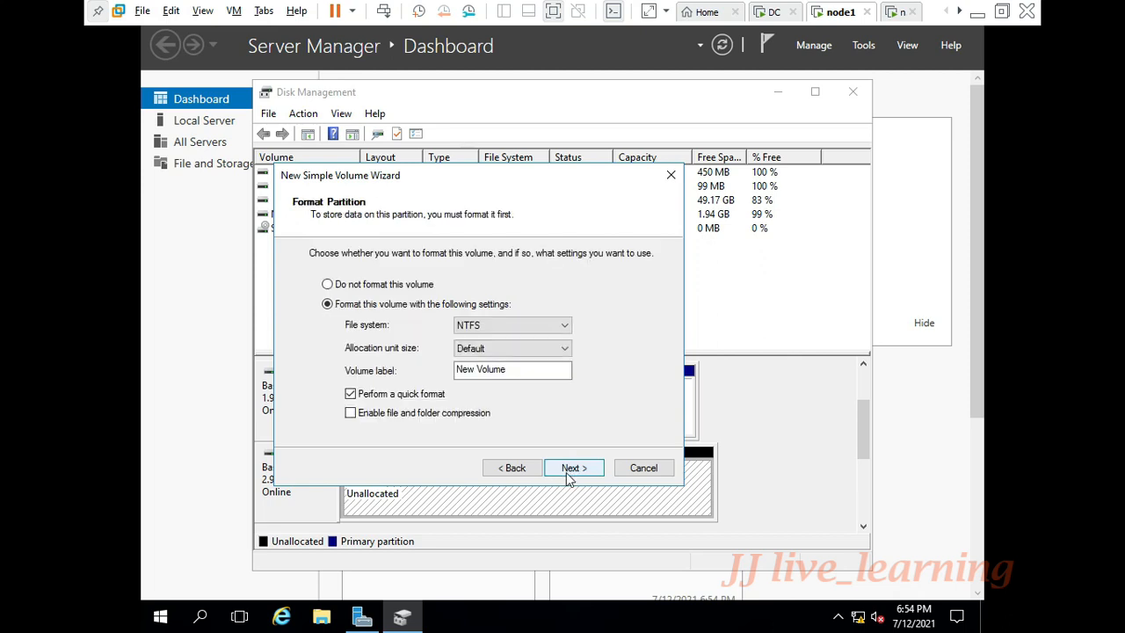
{"action": "left_click", "coordinate": [571, 471]}
{"action": "left_click", "coordinate": [571, 469]}
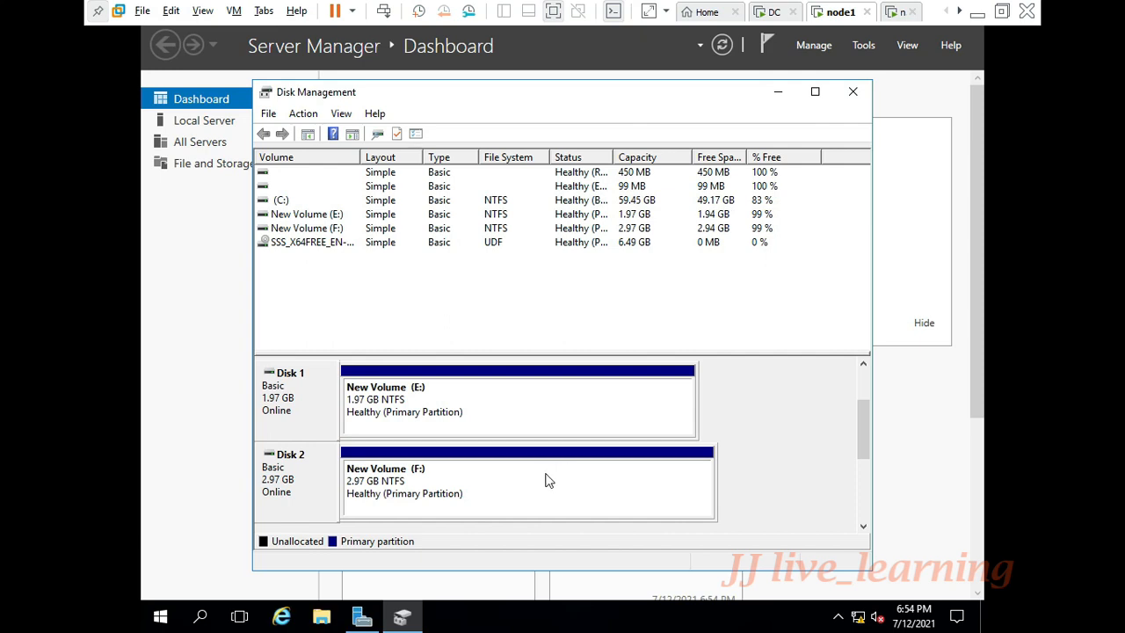
Check the new E: and F: volumes under This PC in File Explorer.
{"action": "left_click", "coordinate": [341, 612]}
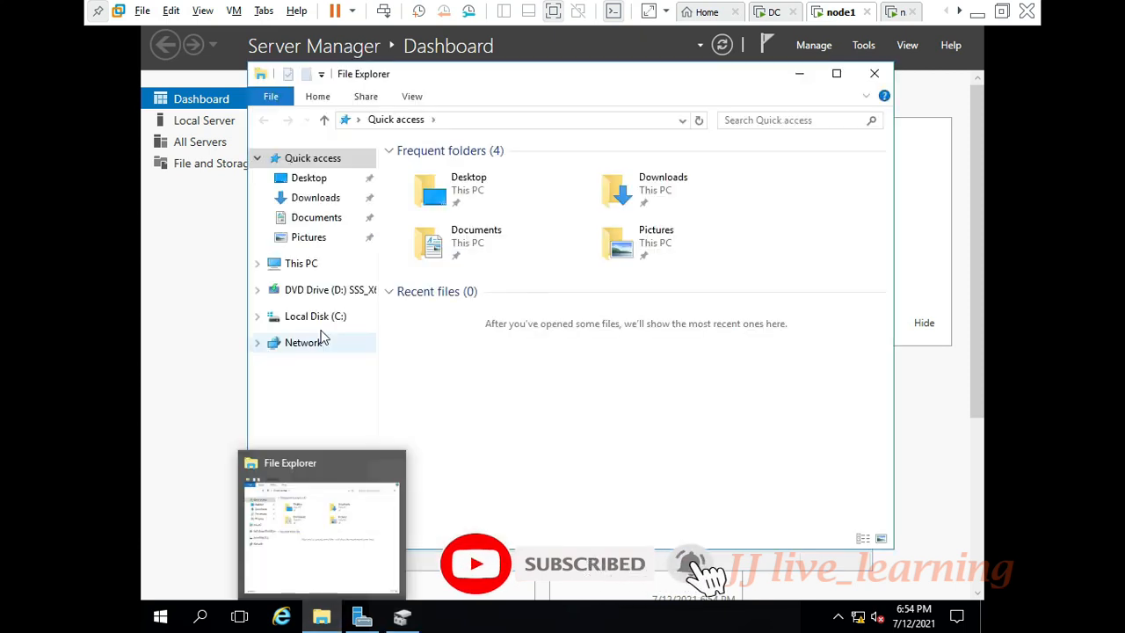
{"action": "left_click", "coordinate": [320, 264]}
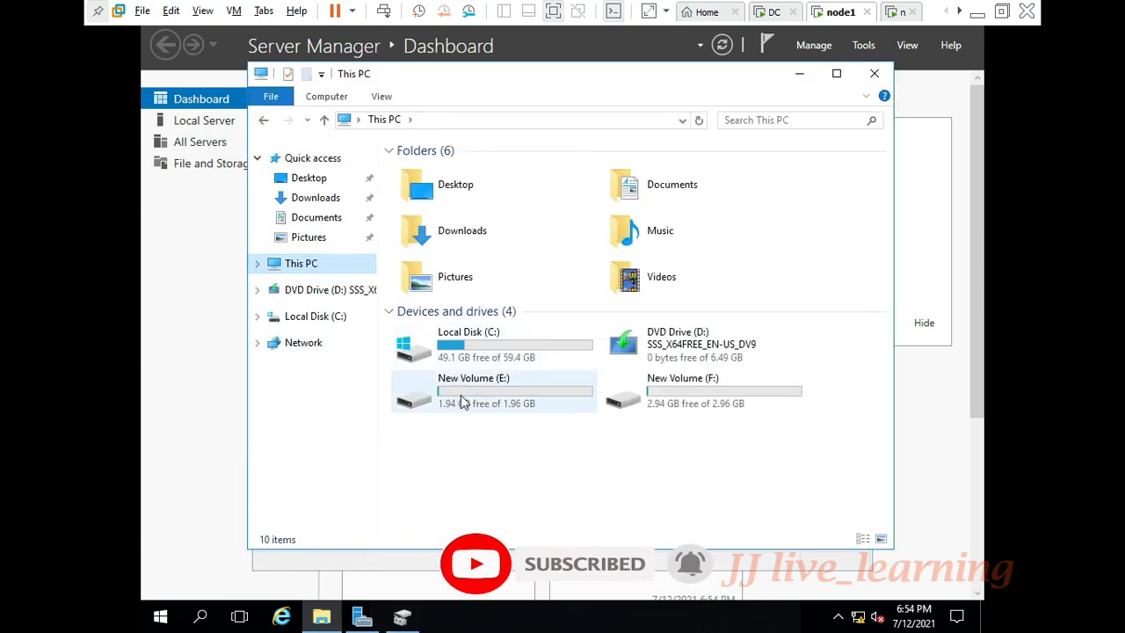
{"action": "left_click", "coordinate": [663, 391]}
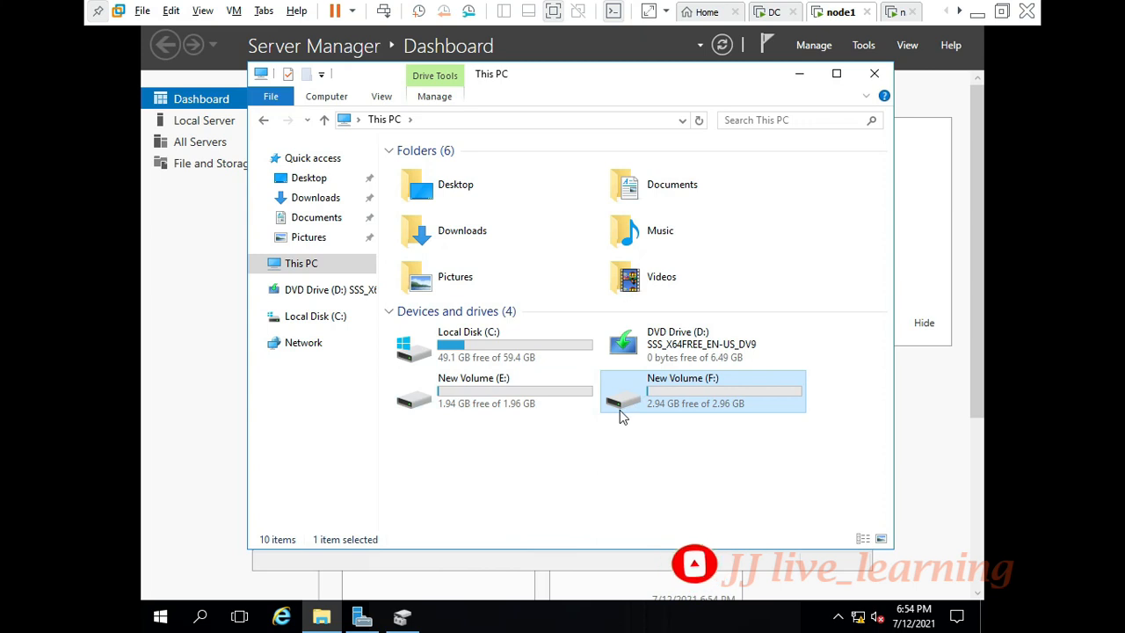
Switch to the node2 virtual machine, send it Ctrl+Alt+Del, and sign in with the administrator account password.
{"action": "left_click", "coordinate": [894, 12]}
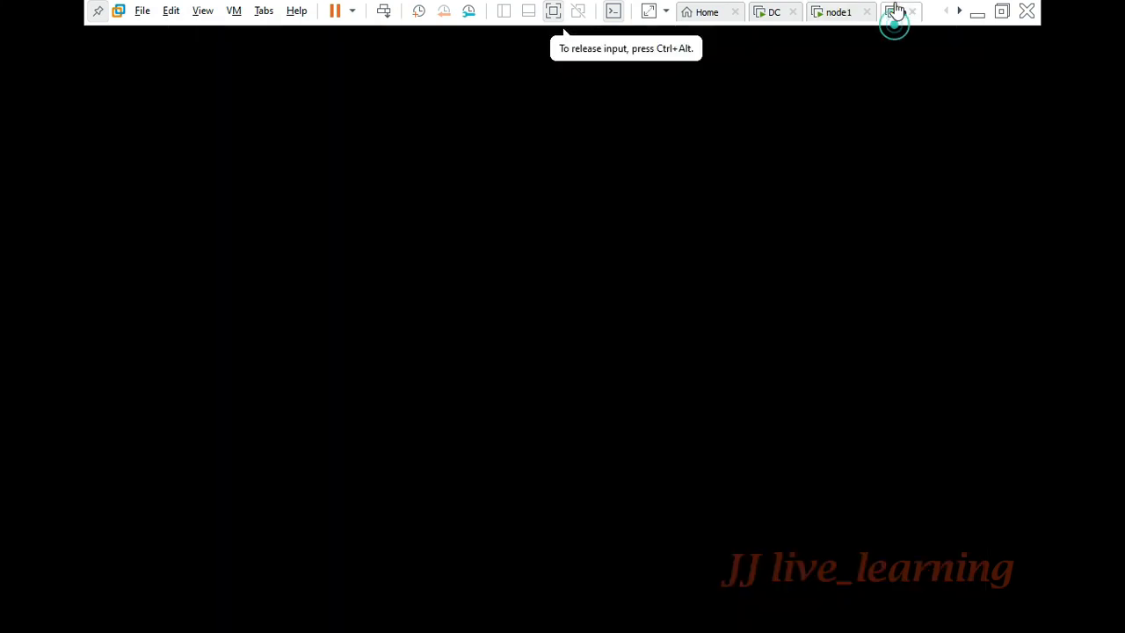
{"action": "right_click", "coordinate": [894, 10]}
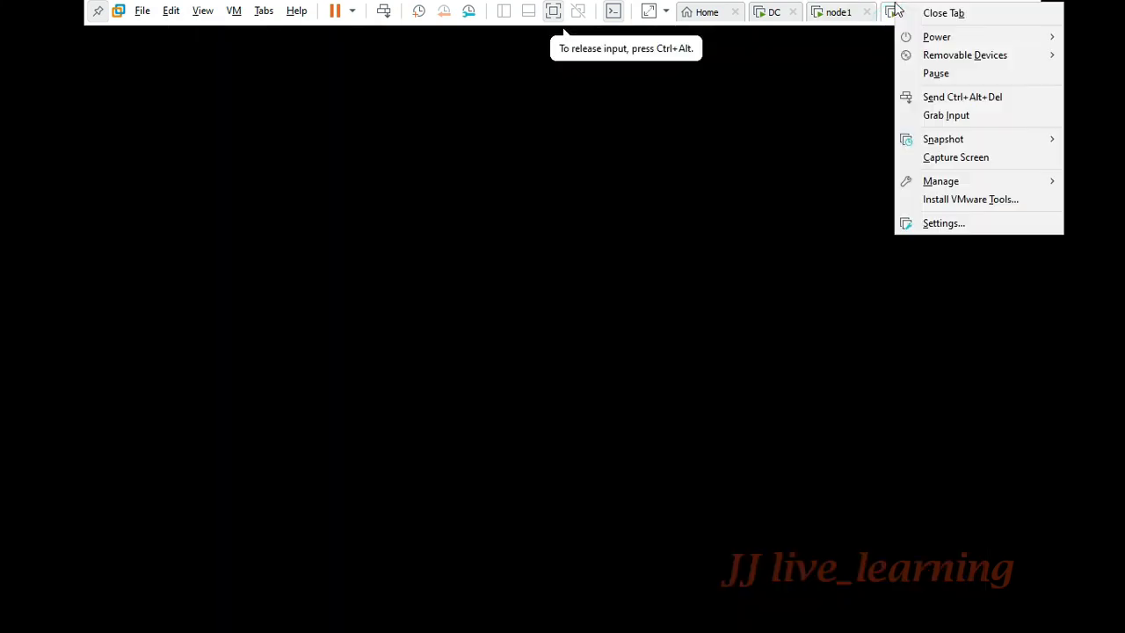
{"action": "left_click", "coordinate": [917, 93]}
{"action": "type", "text": "*****"}
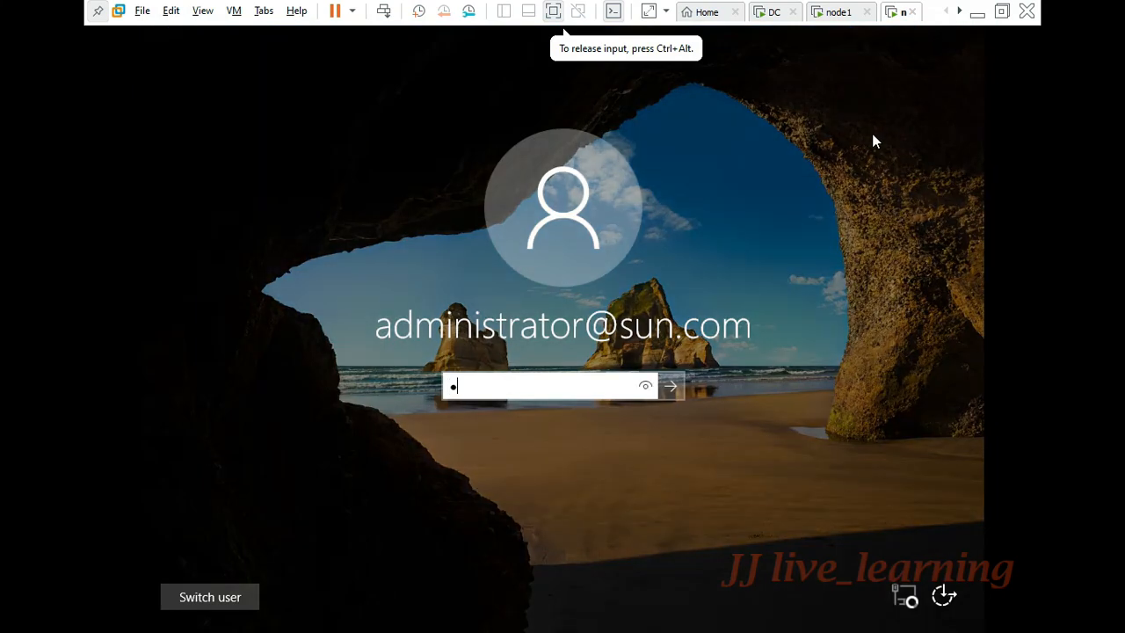
{"action": "type", "text": "***"}
{"action": "key", "text": "Return"}
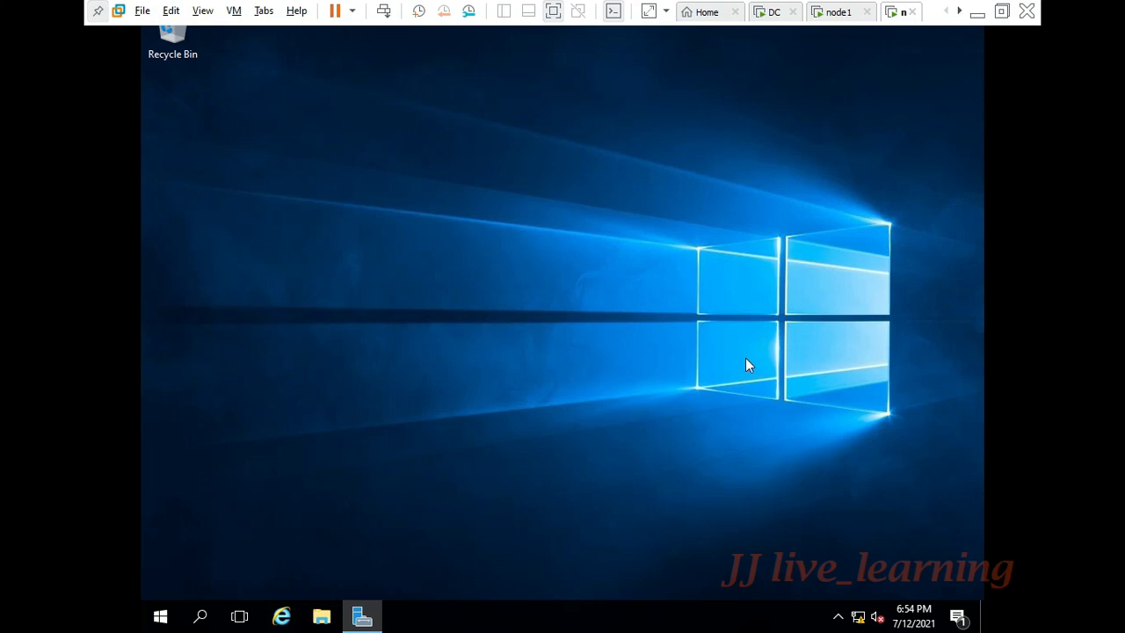
Run servermanager on node2 and launch the iSCSI Initiator, agreeing to start the Microsoft iSCSI service automatically.
{"action": "key", "text": "super+r"}
{"action": "type", "text": "ser"}
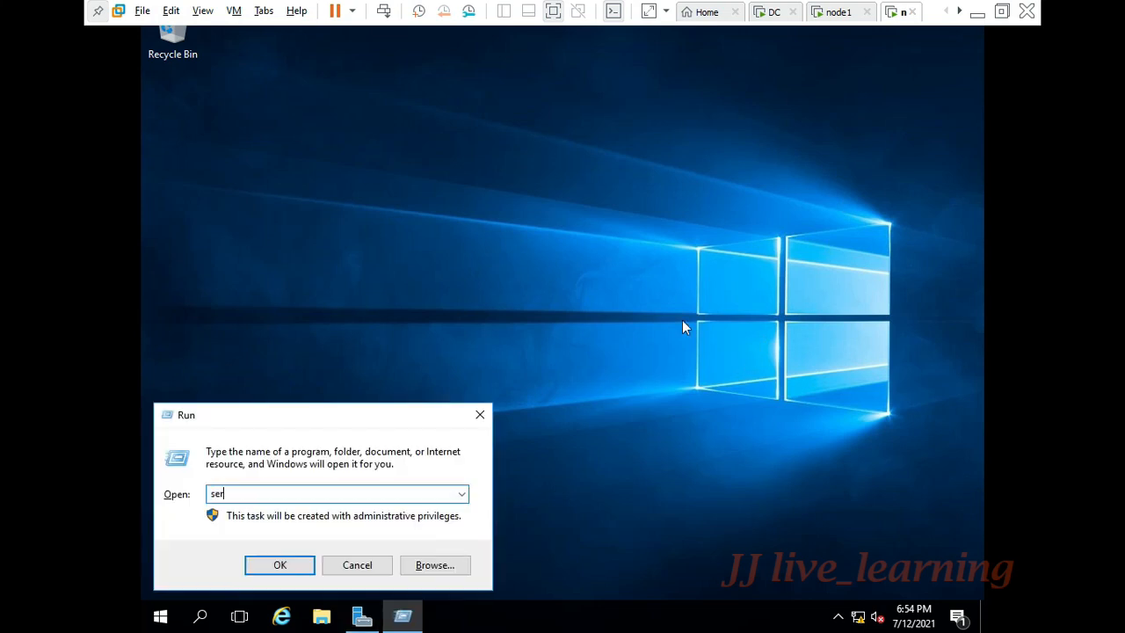
{"action": "type", "text": "vermanager"}
{"action": "key", "text": "Return"}
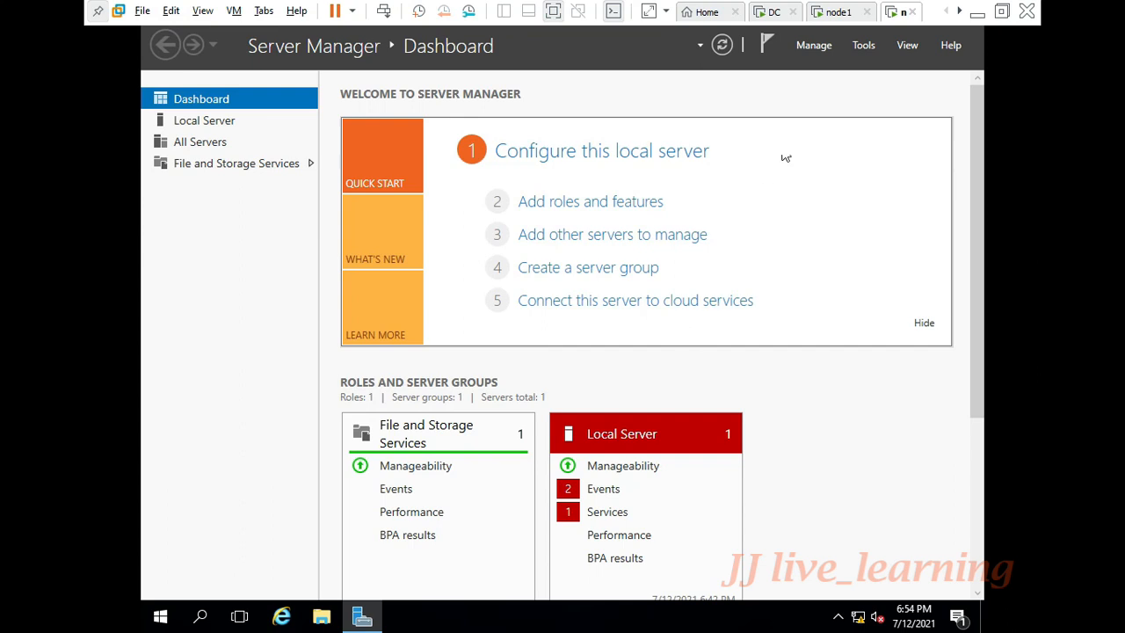
{"action": "left_click", "coordinate": [864, 51]}
{"action": "left_click", "coordinate": [830, 155]}
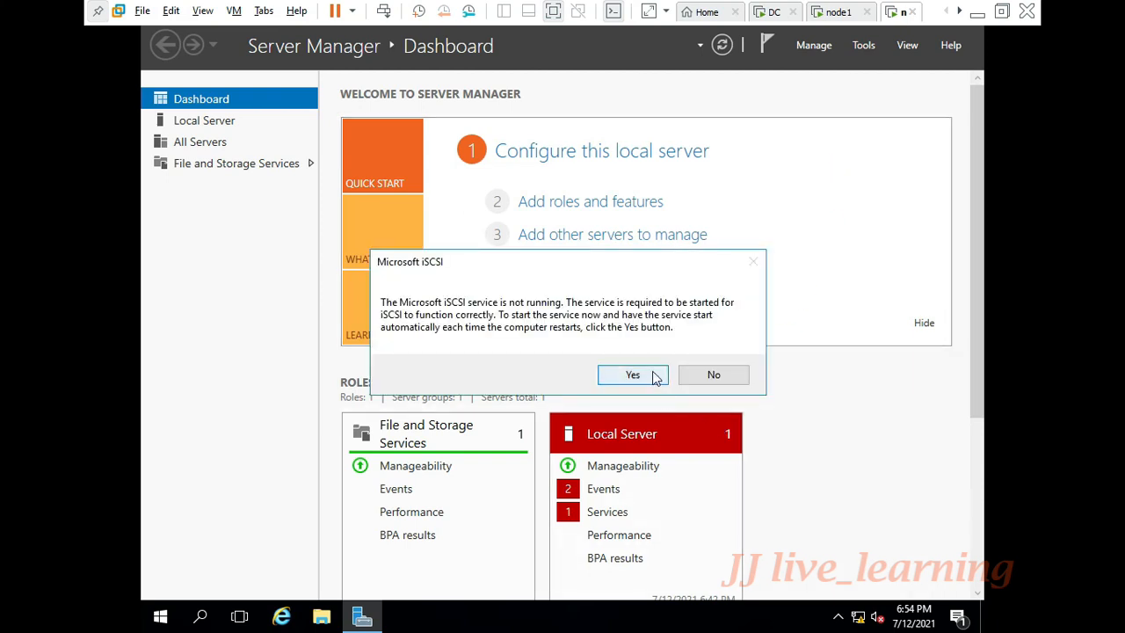
{"action": "left_click", "coordinate": [653, 377]}
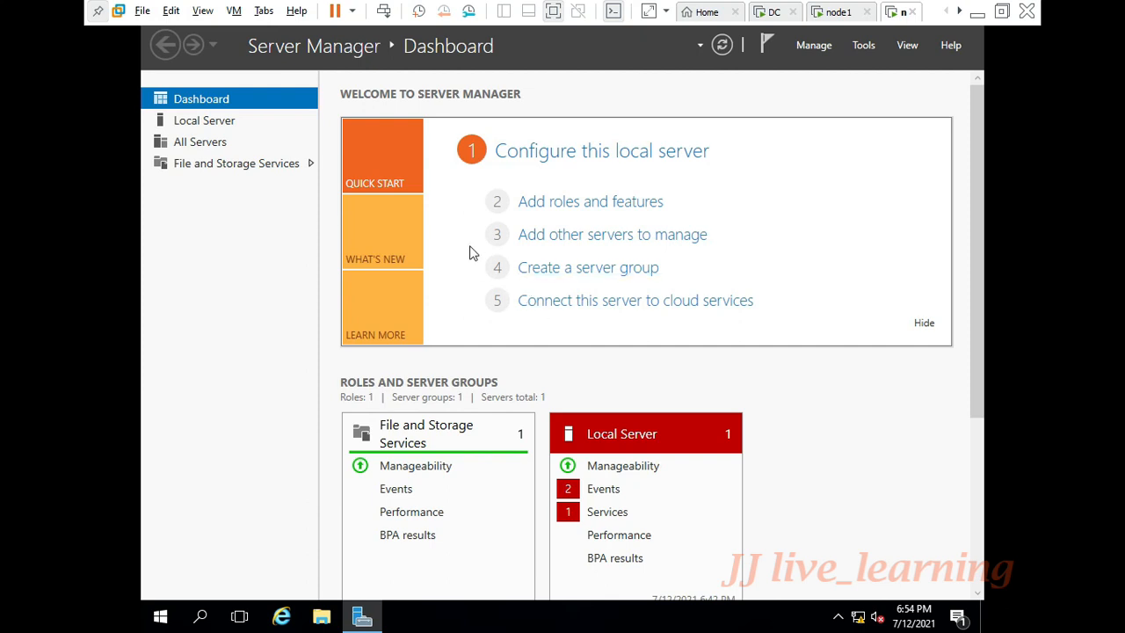
Add target portal 10.0.0.20 for discovery, using Microsoft iSCSI Initiator as local adapter and 10.0.0.40 as initiator IP.
{"action": "left_click", "coordinate": [287, 65]}
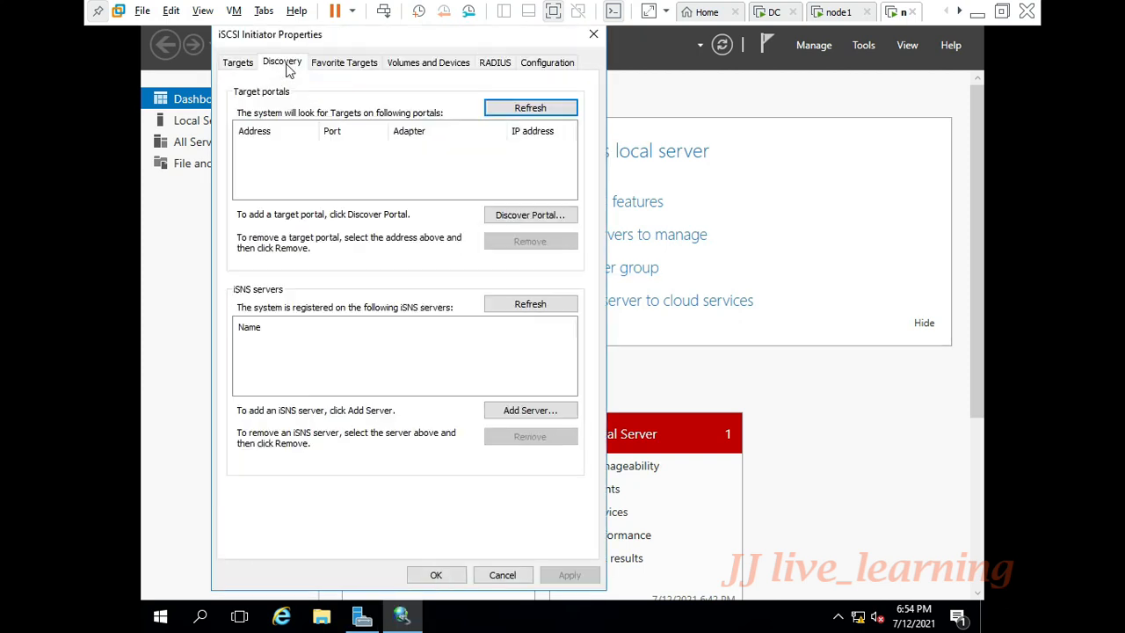
{"action": "left_click", "coordinate": [548, 211]}
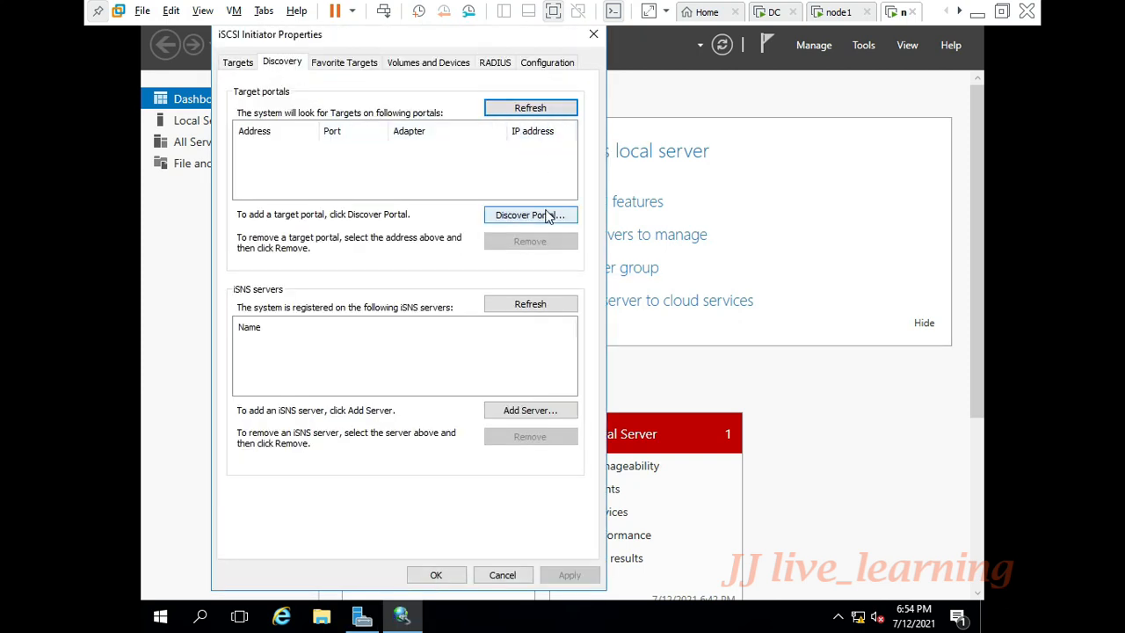
{"action": "type", "text": "10.0.0.20"}
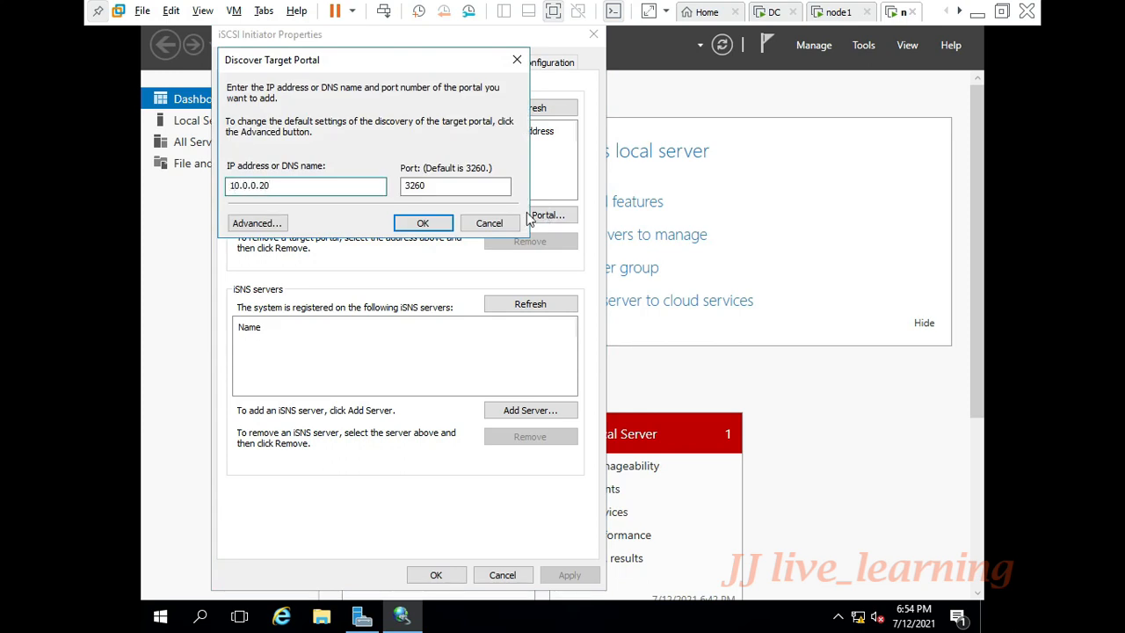
{"action": "left_click", "coordinate": [278, 225]}
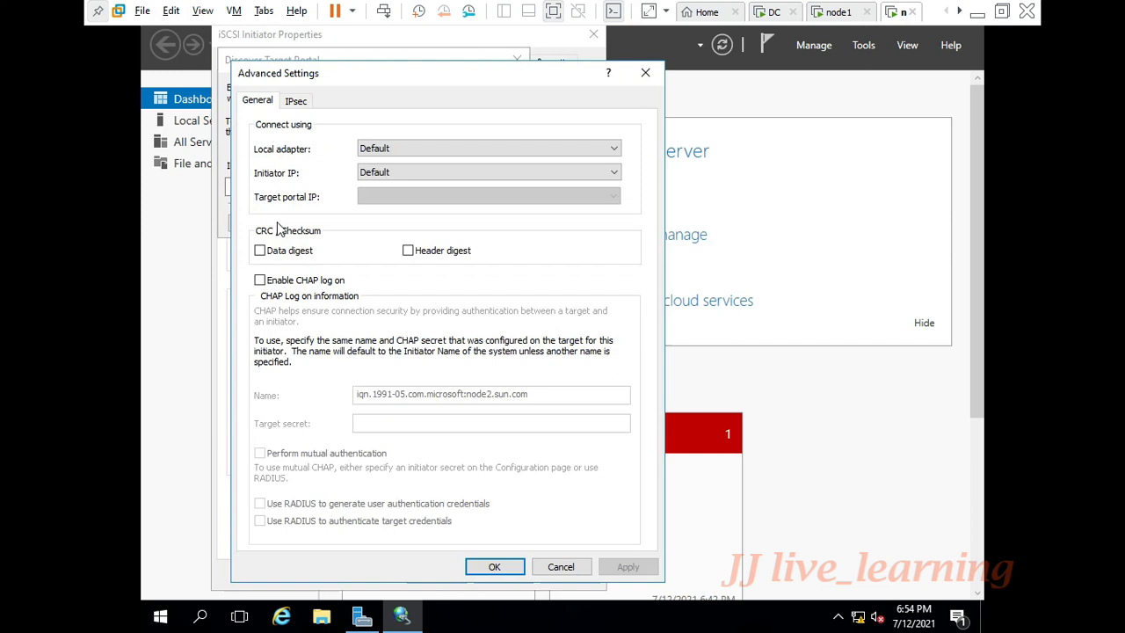
{"action": "left_click", "coordinate": [388, 149]}
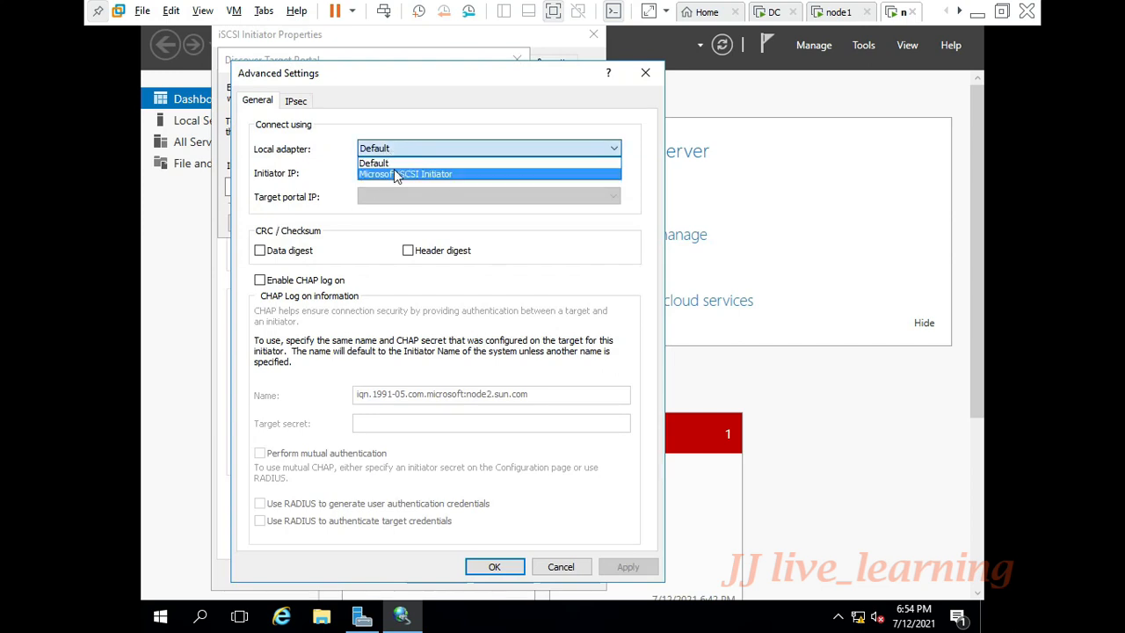
{"action": "left_click", "coordinate": [394, 173]}
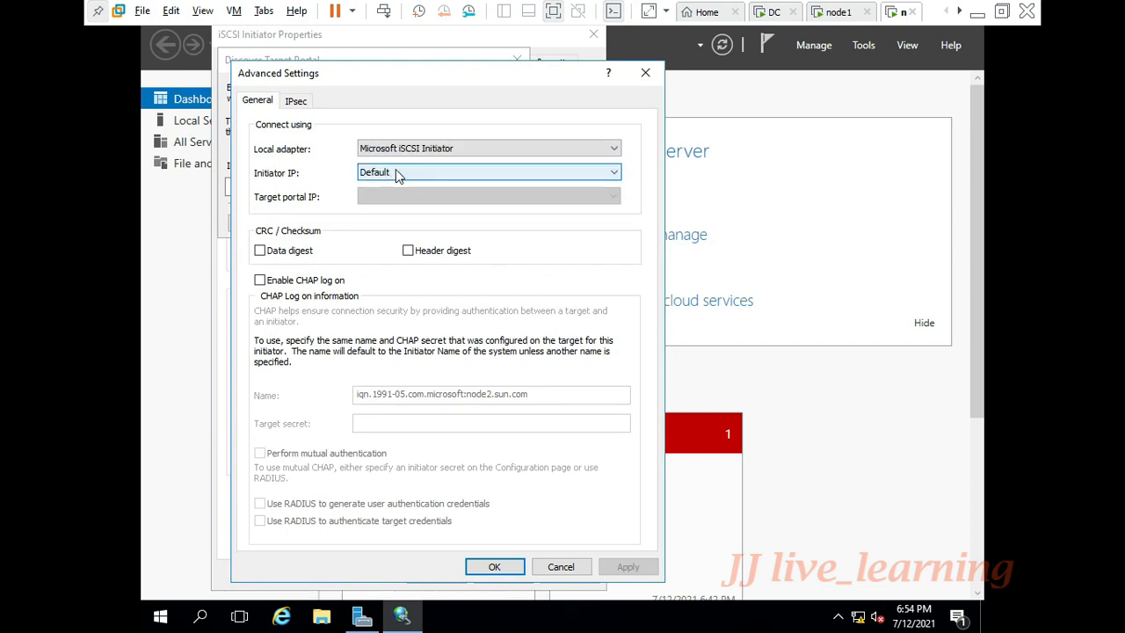
{"action": "left_click", "coordinate": [503, 173]}
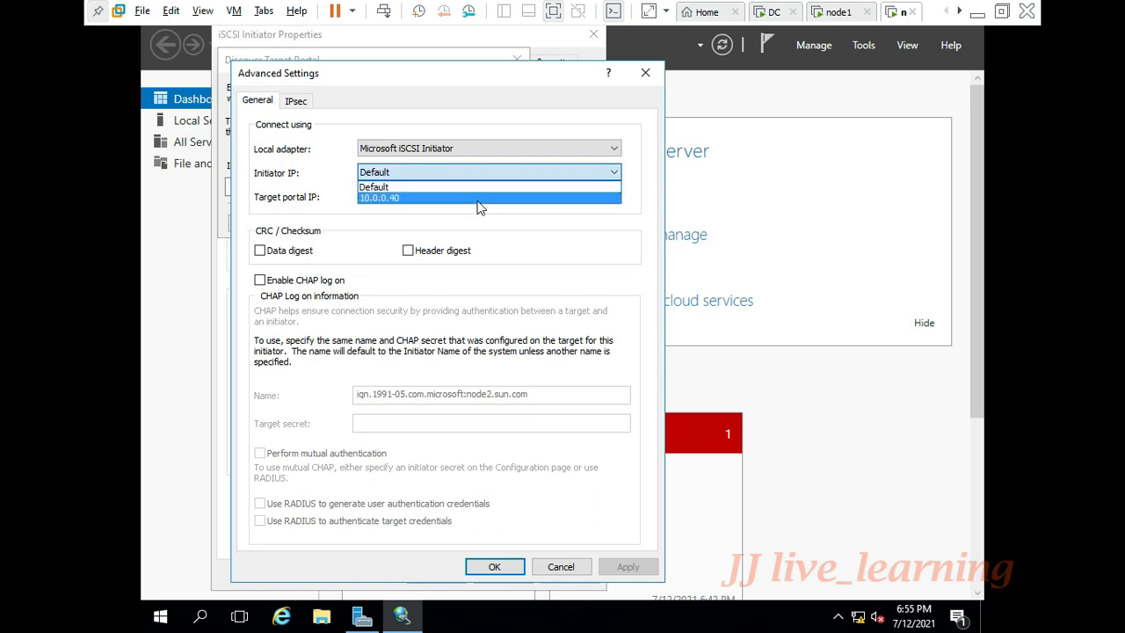
{"action": "left_click", "coordinate": [479, 198]}
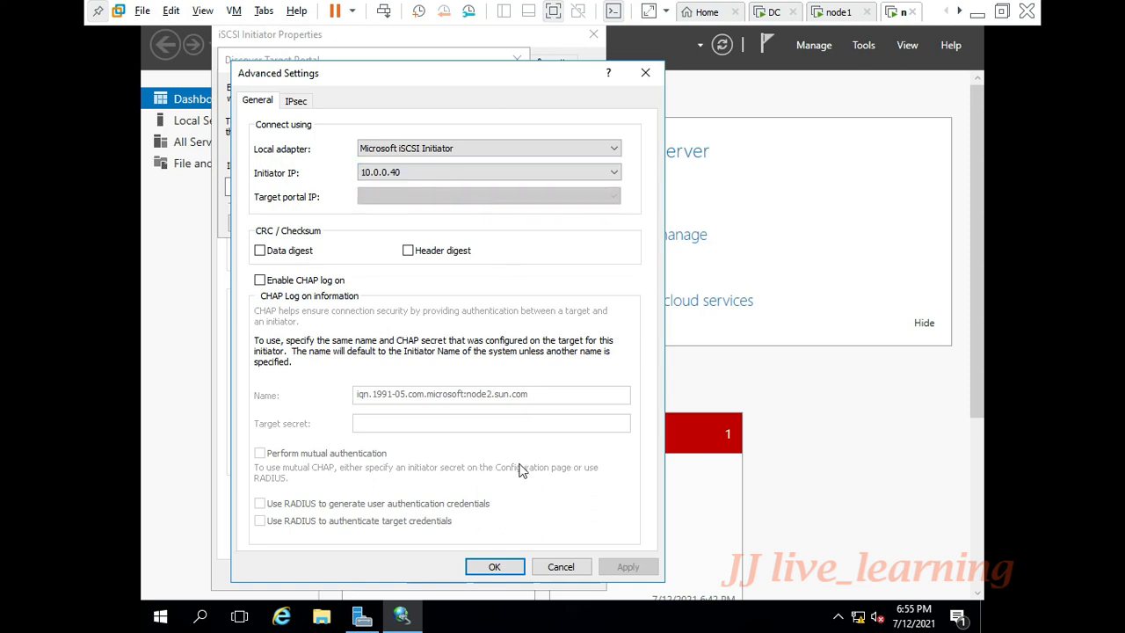
{"action": "left_click", "coordinate": [494, 567]}
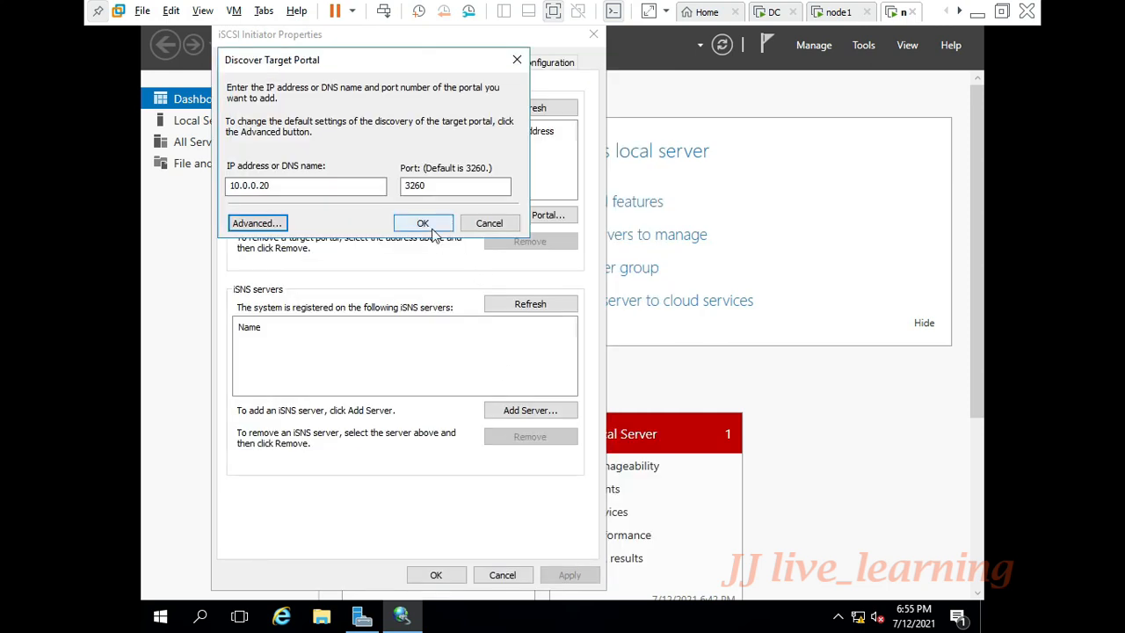
{"action": "left_click", "coordinate": [423, 224]}
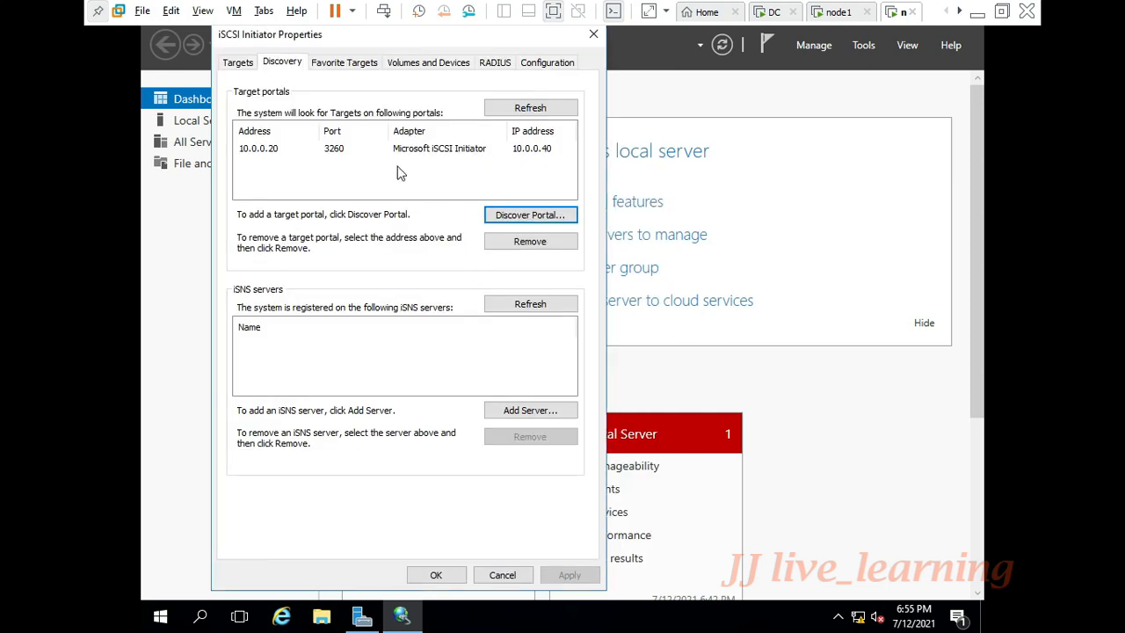
Connect to the discovered dc-iscsi01-target using Microsoft iSCSI Initiator, initiator IP 10.0.0.40 and target portal 10.0.0.20 / 3260.
{"action": "left_click", "coordinate": [237, 62]}
{"action": "left_click", "coordinate": [482, 220]}
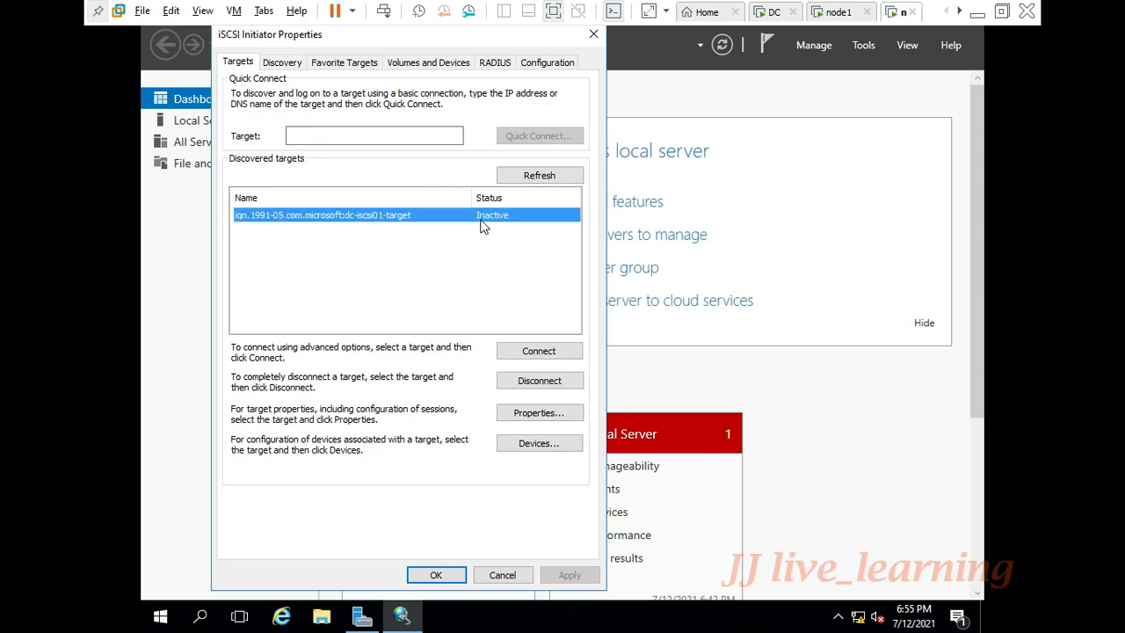
{"action": "left_click", "coordinate": [528, 356]}
{"action": "left_click", "coordinate": [253, 205]}
{"action": "left_click", "coordinate": [430, 149]}
{"action": "left_click", "coordinate": [432, 173]}
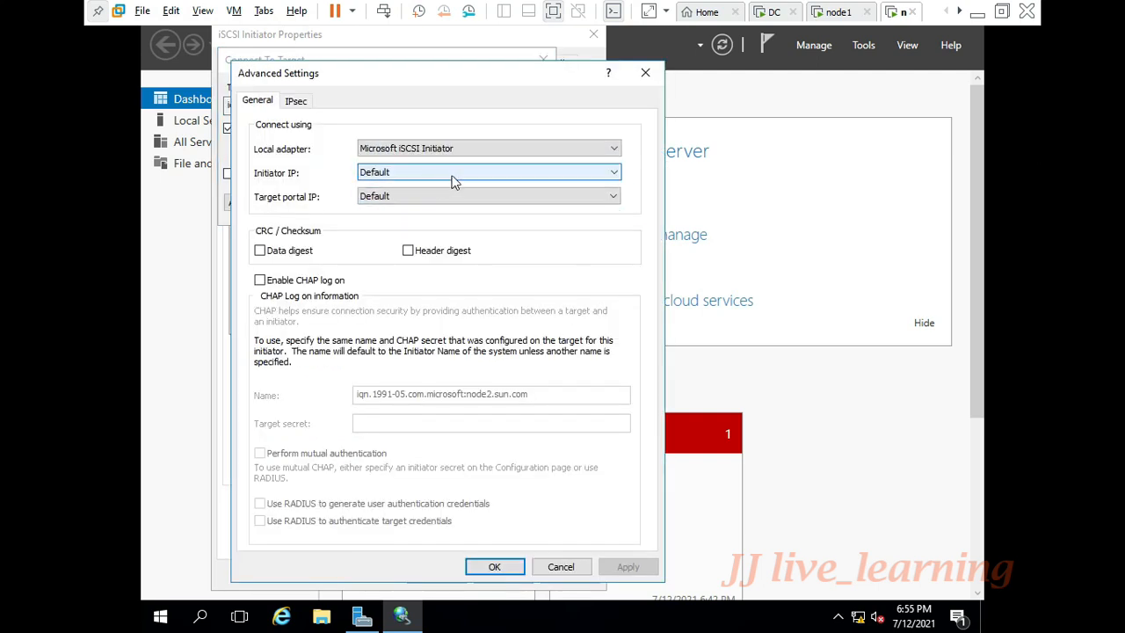
{"action": "left_click", "coordinate": [454, 175]}
{"action": "left_click", "coordinate": [464, 197]}
{"action": "left_click", "coordinate": [482, 197]}
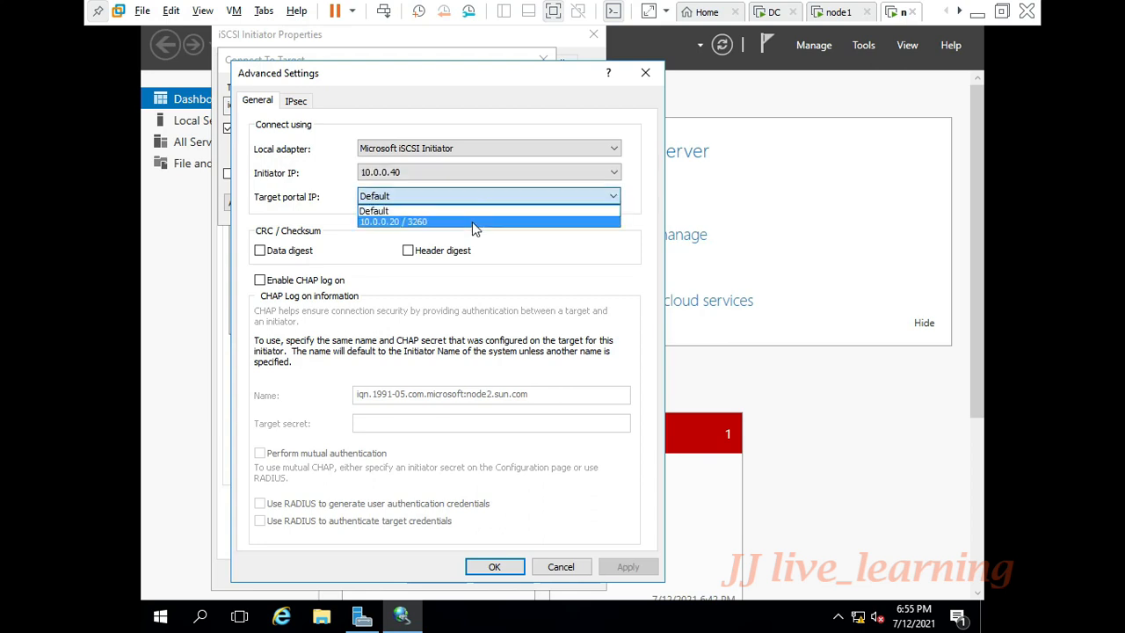
{"action": "left_click", "coordinate": [472, 221]}
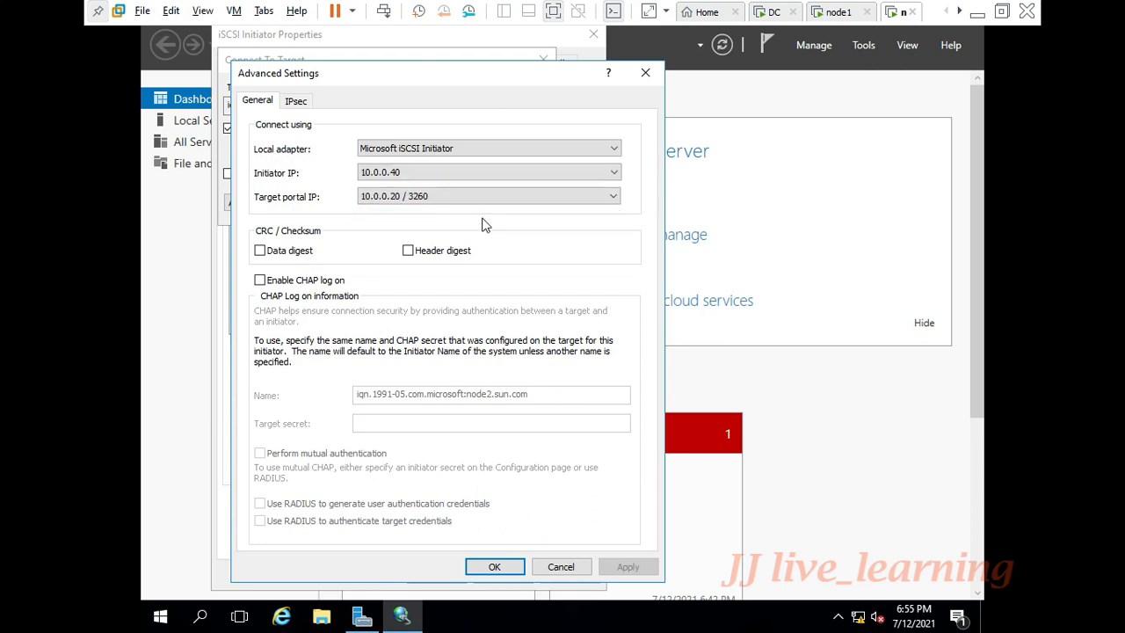
{"action": "left_click", "coordinate": [495, 567]}
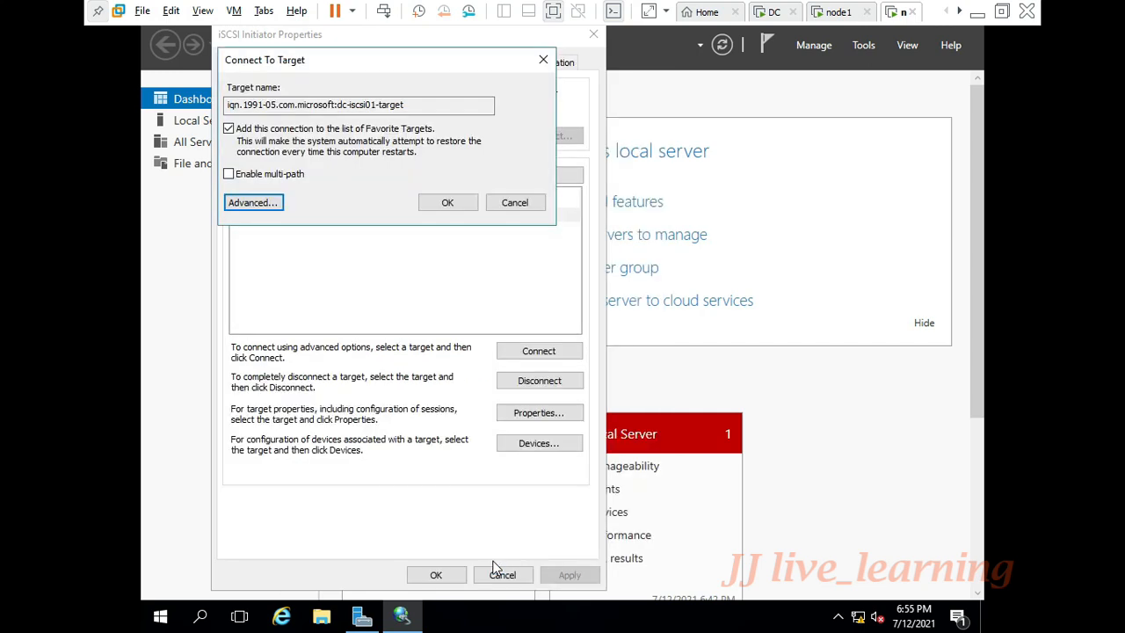
{"action": "left_click", "coordinate": [448, 203]}
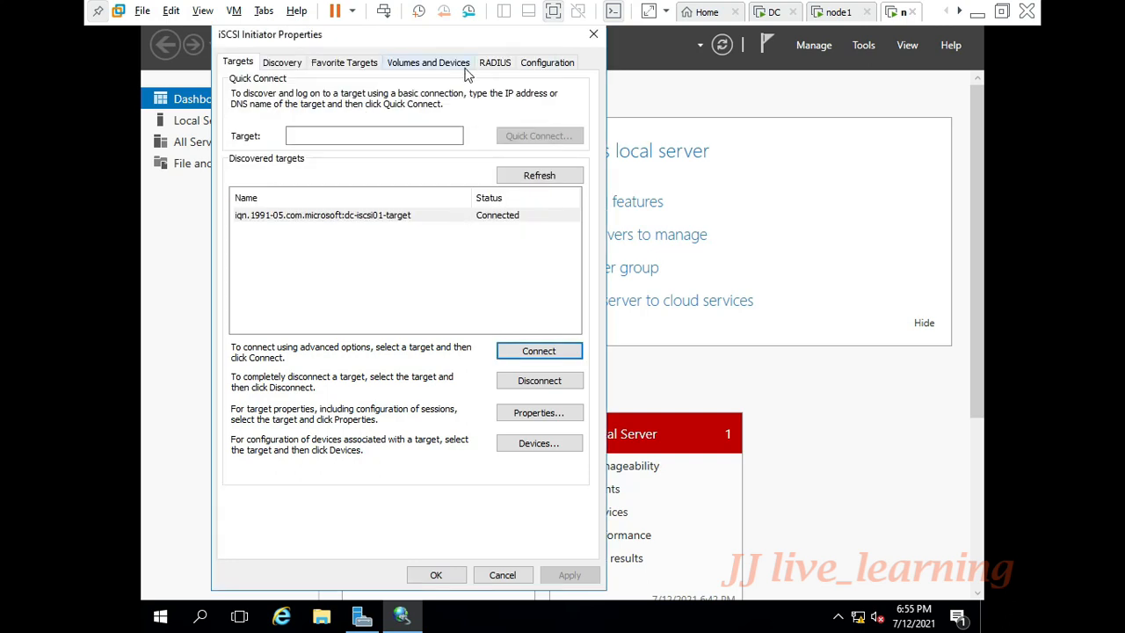
Auto-configure all available iSCSI volumes and devices, and accept the iSCSI Initiator properties.
{"action": "left_click", "coordinate": [430, 63]}
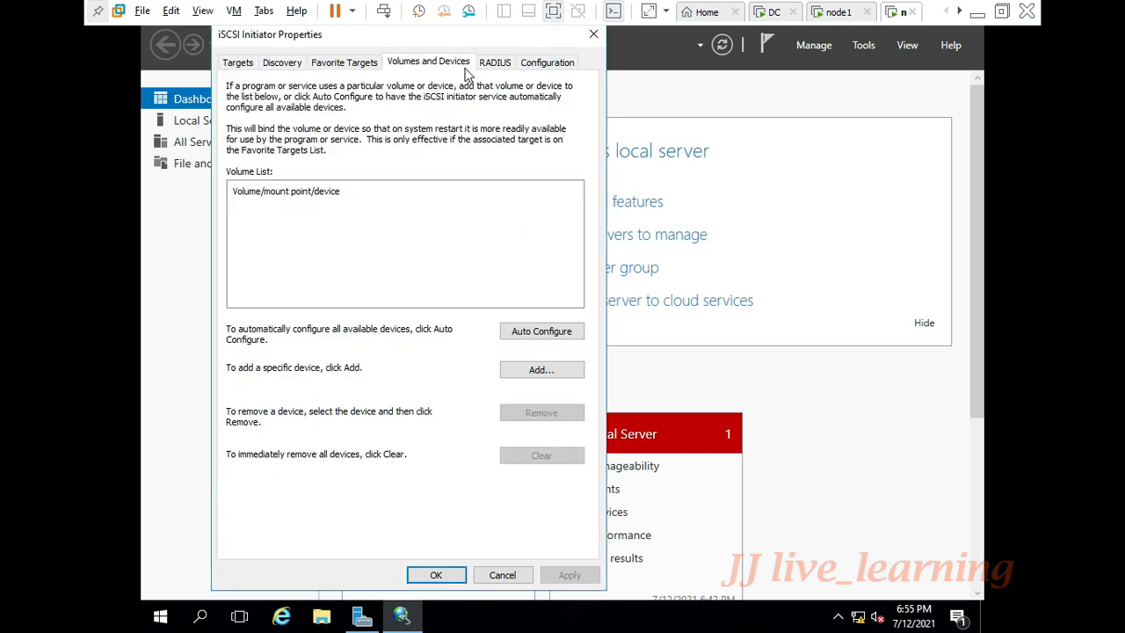
{"action": "left_click", "coordinate": [562, 337]}
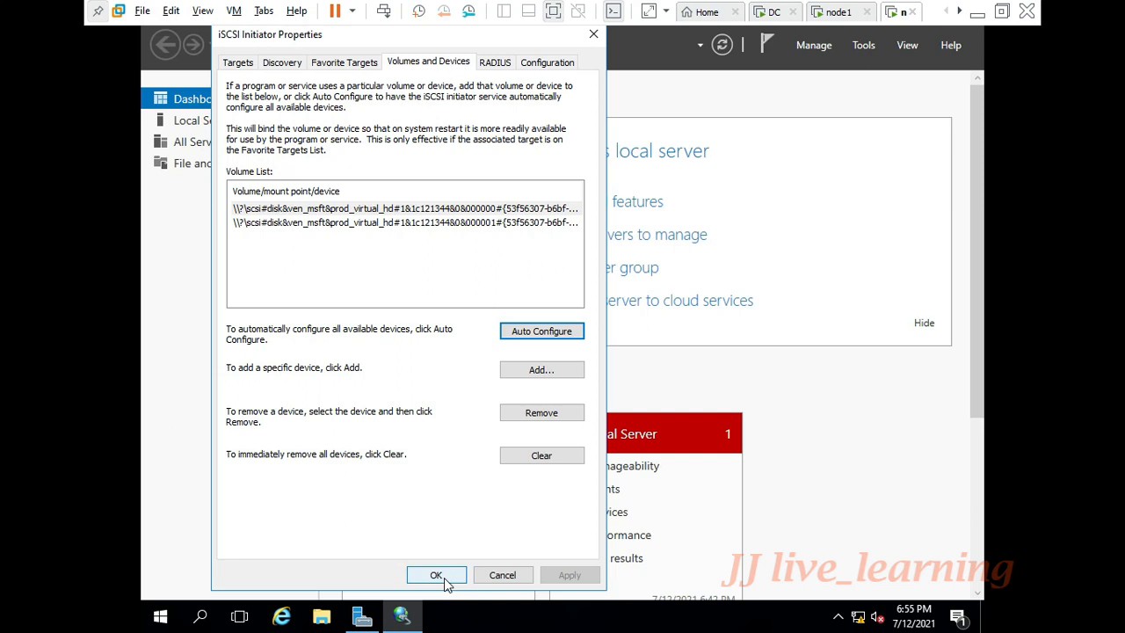
{"action": "left_click", "coordinate": [437, 575]}
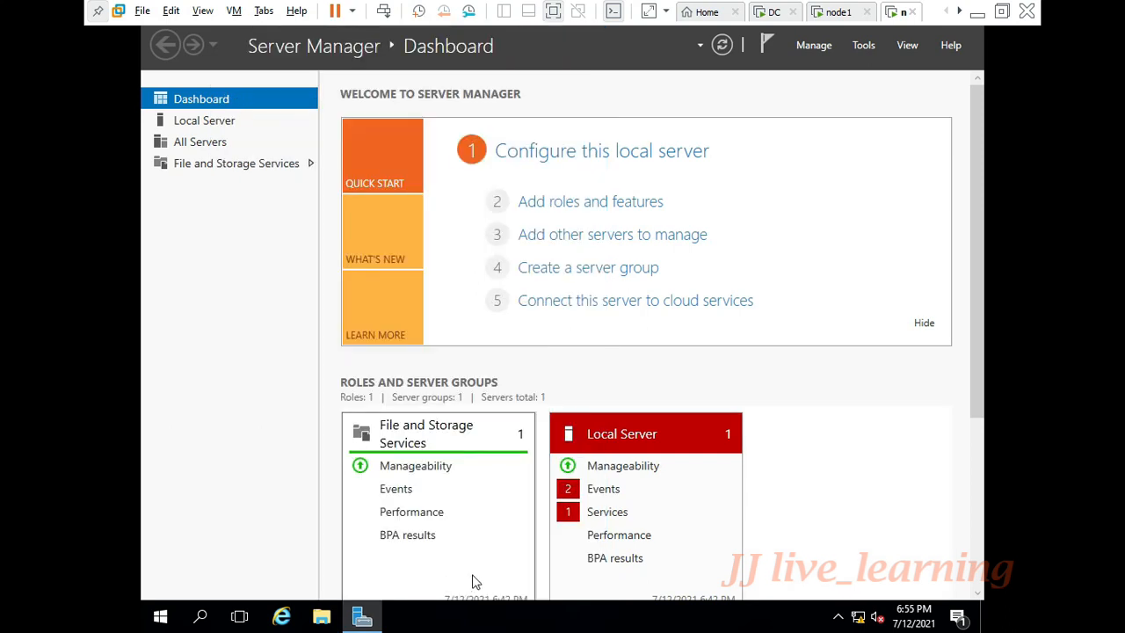
Run diskmgmt.msc and bring Disk 1 and Disk 2 online, closing Disk Management when done.
{"action": "key", "text": "super+r"}
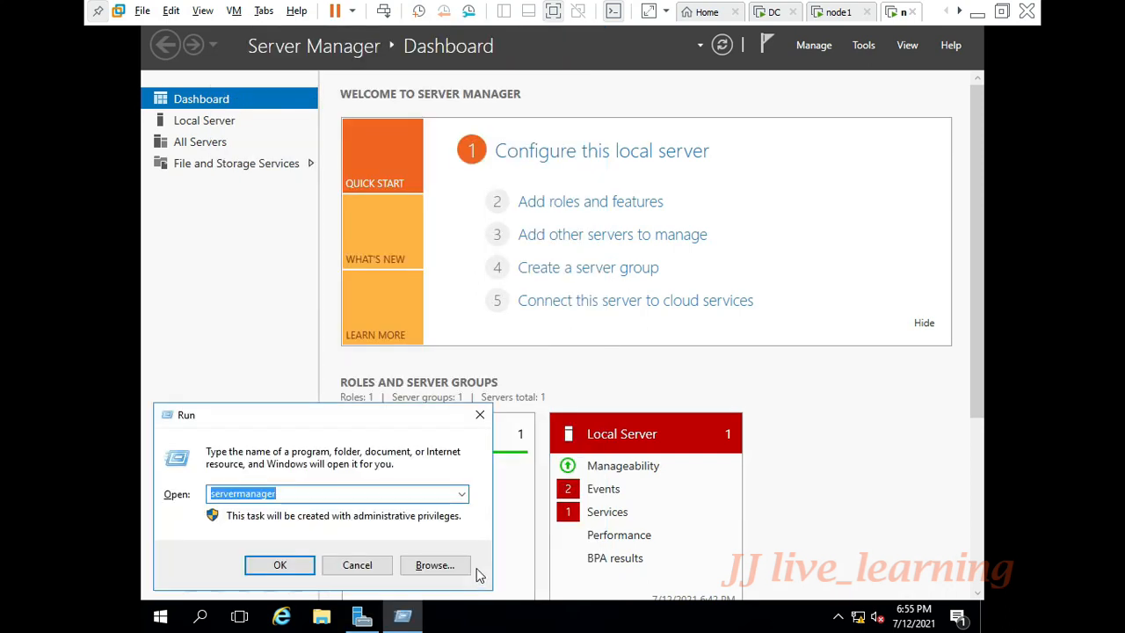
{"action": "type", "text": "diskmgmt.ms"}
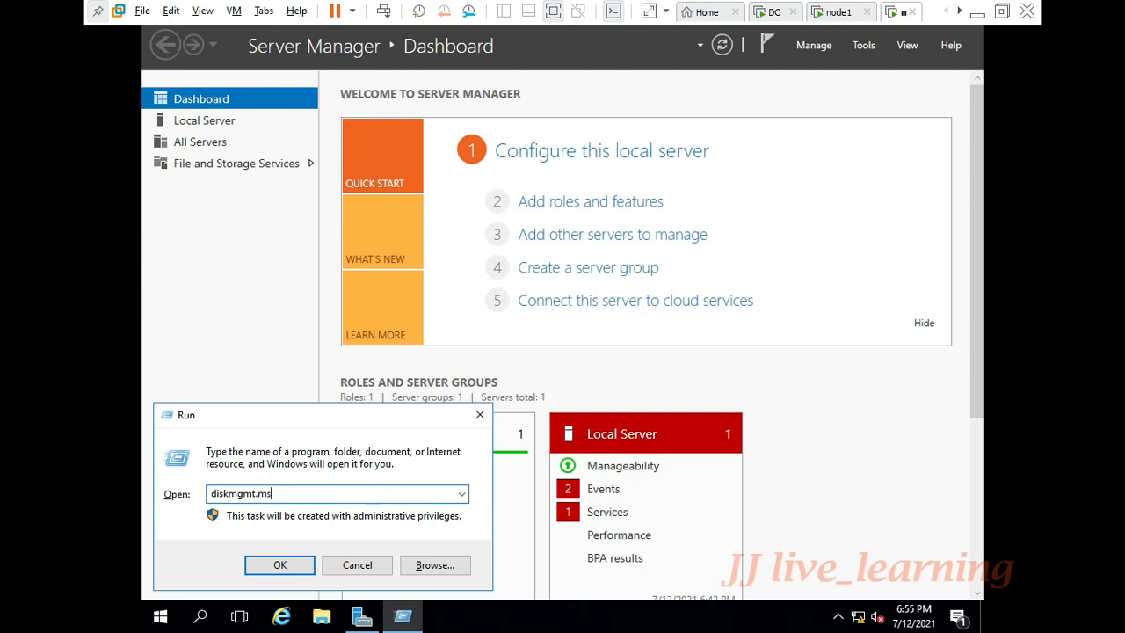
{"action": "type", "text": "c"}
{"action": "key", "text": "Return"}
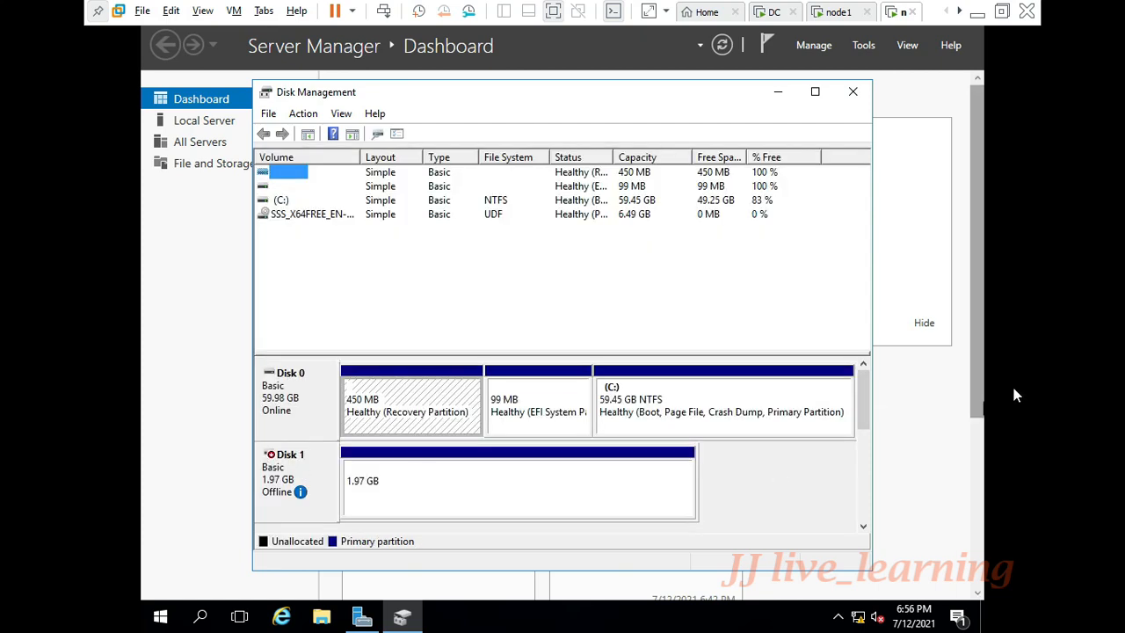
{"action": "scroll", "coordinate": [865, 425], "scroll_direction": "down", "scroll_amount": 2}
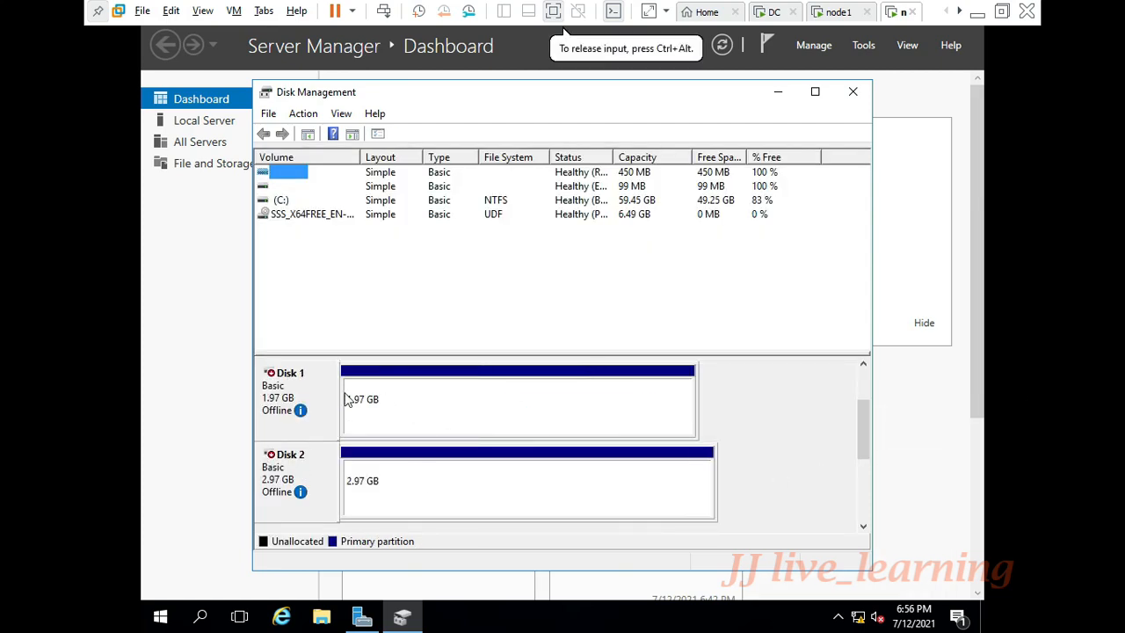
{"action": "right_click", "coordinate": [291, 392]}
{"action": "left_click", "coordinate": [306, 400]}
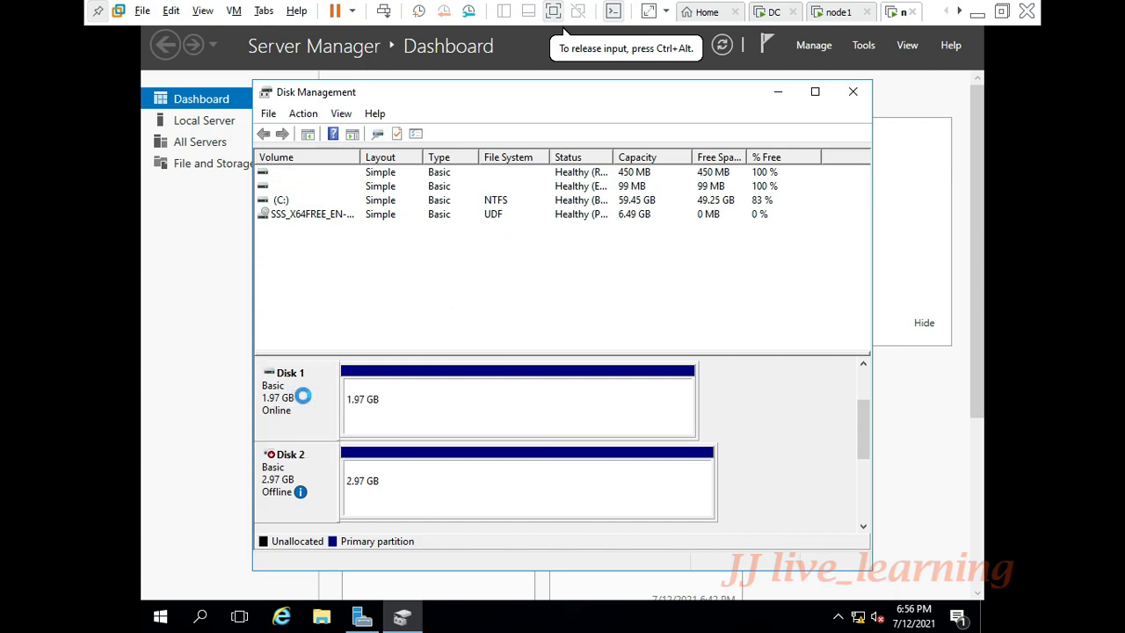
{"action": "right_click", "coordinate": [272, 471]}
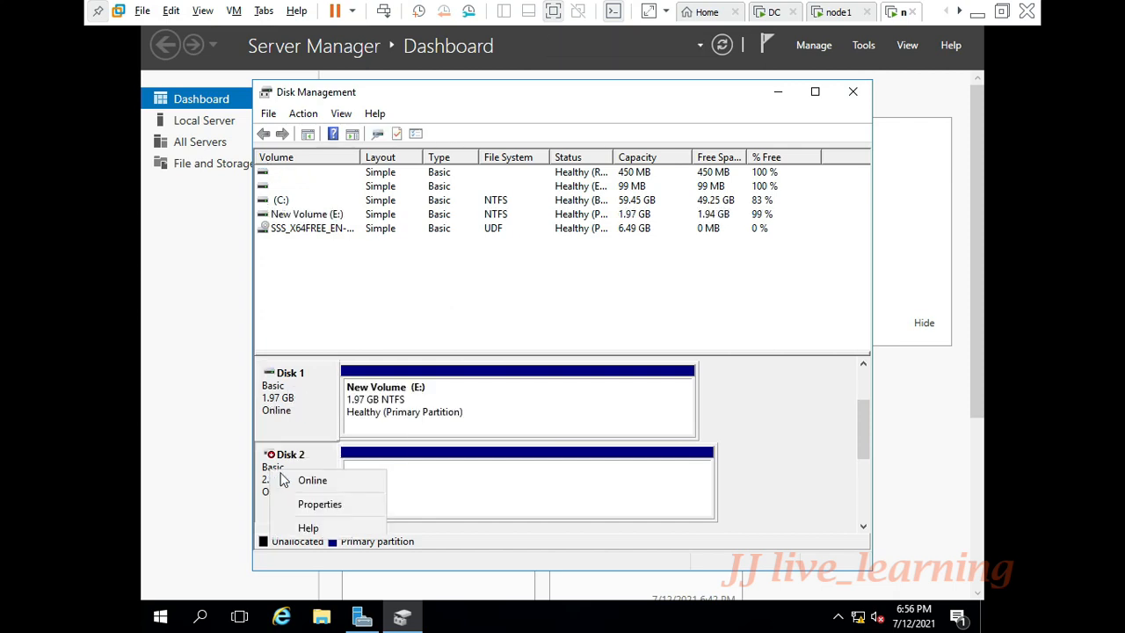
{"action": "left_click", "coordinate": [290, 480]}
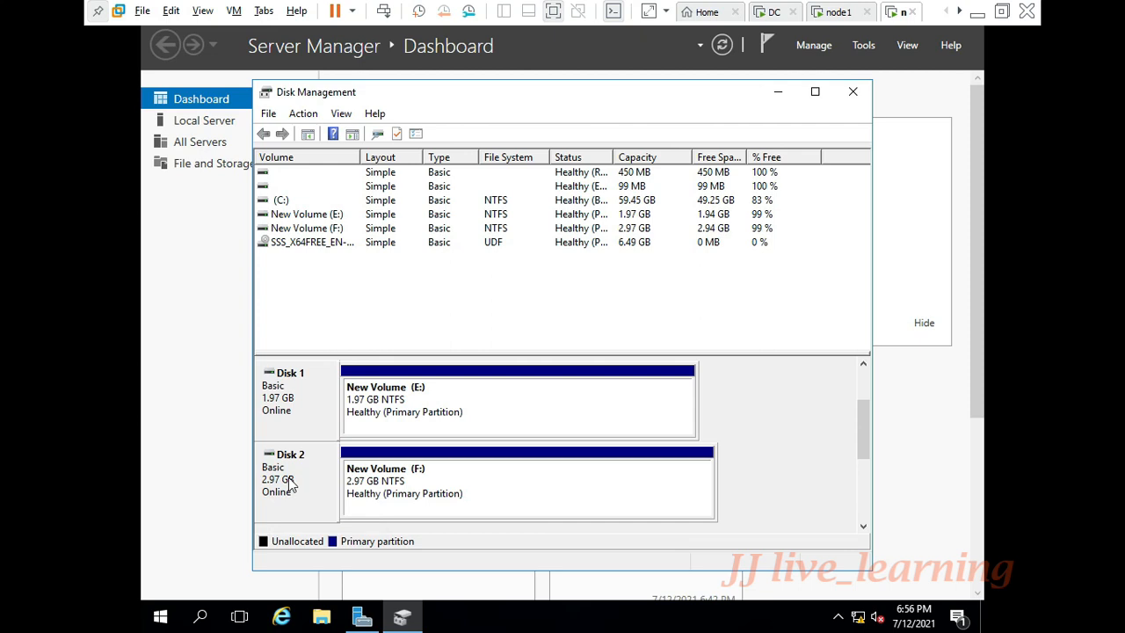
{"action": "left_click", "coordinate": [857, 100]}
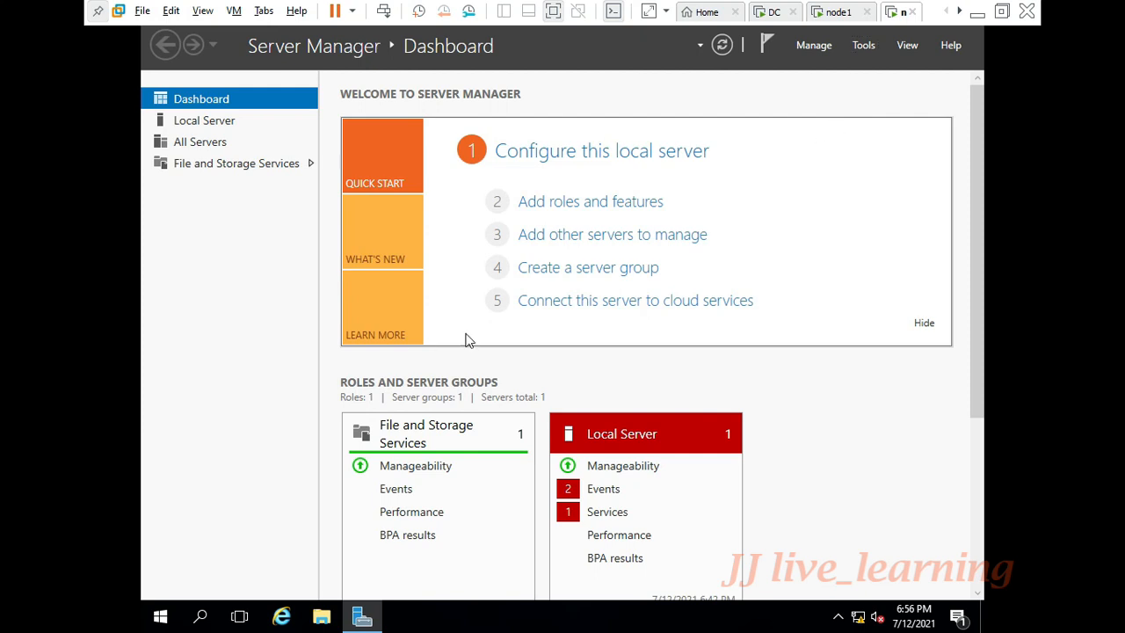
Check the shared volumes E: and F: under This PC on node2, and minimize the window.
{"action": "key", "text": "super+e"}
{"action": "left_click", "coordinate": [299, 263]}
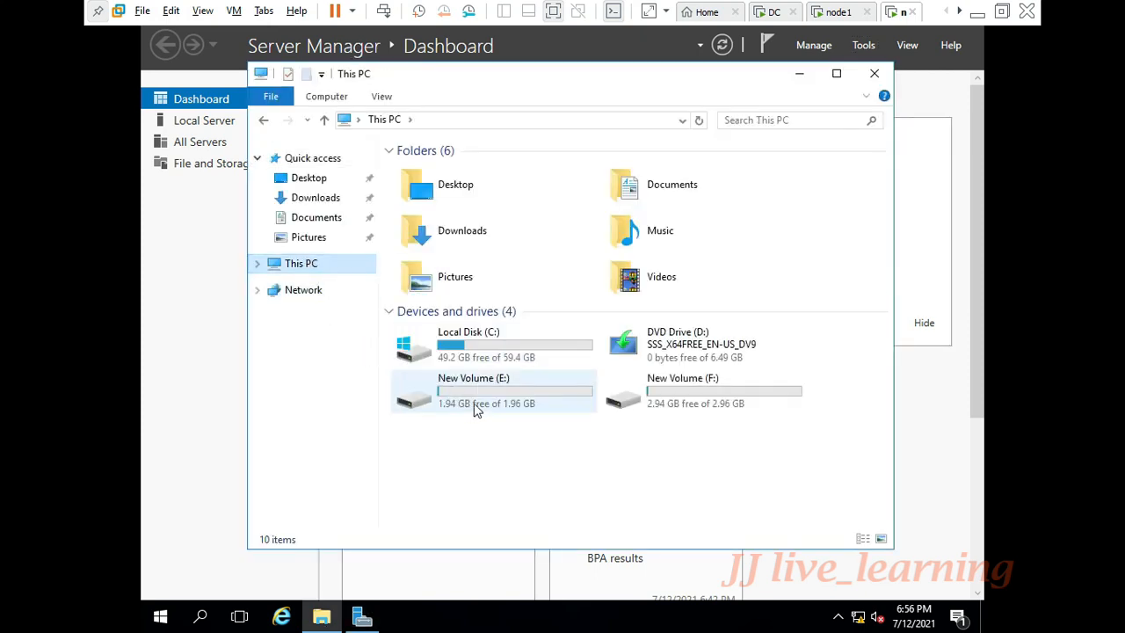
{"action": "left_click", "coordinate": [628, 400]}
{"action": "left_click", "coordinate": [802, 76]}
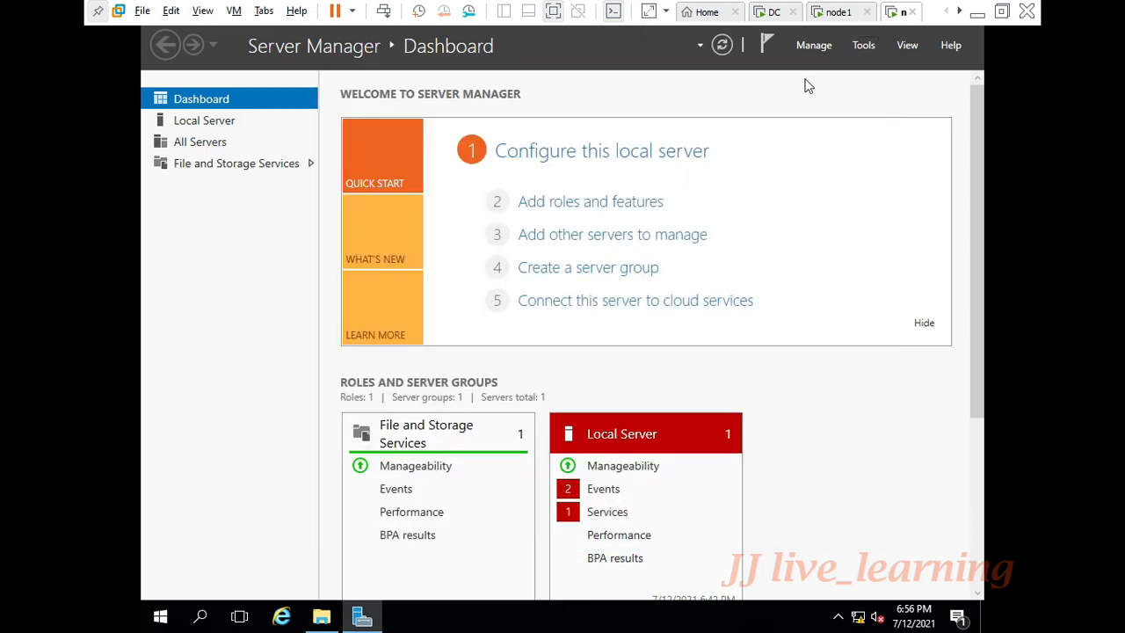
On node1, start adding roles and features as a role-based installation on node1.sun.com, continuing to feature selection without adding roles.
{"action": "left_click", "coordinate": [823, 10]}
{"action": "left_click", "coordinate": [813, 45]}
{"action": "left_click", "coordinate": [823, 67]}
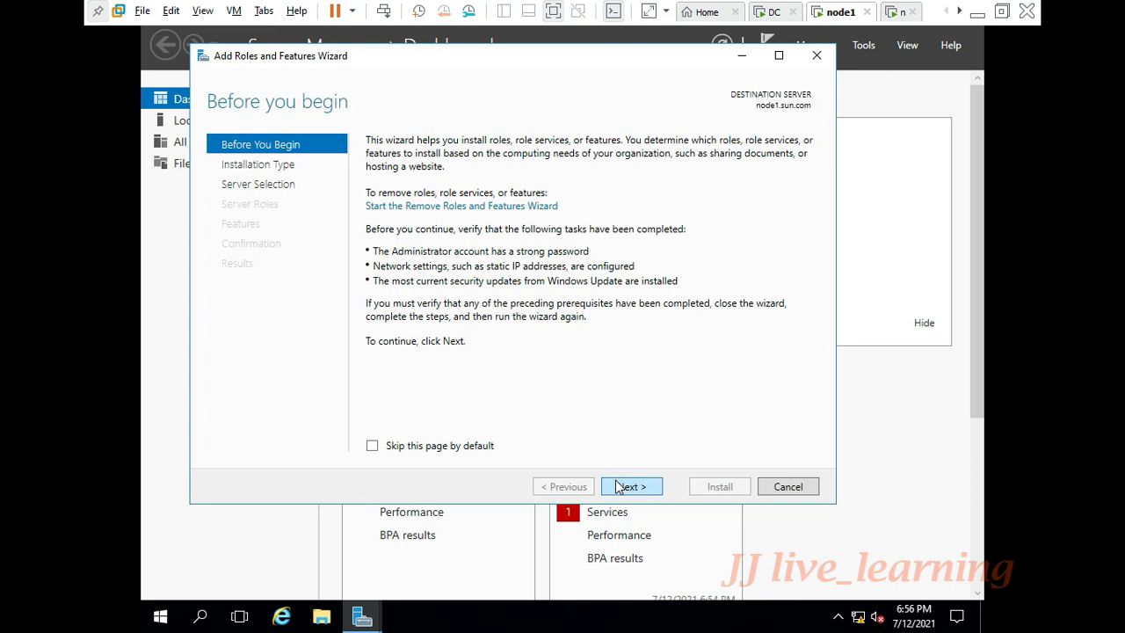
{"action": "left_click", "coordinate": [619, 488]}
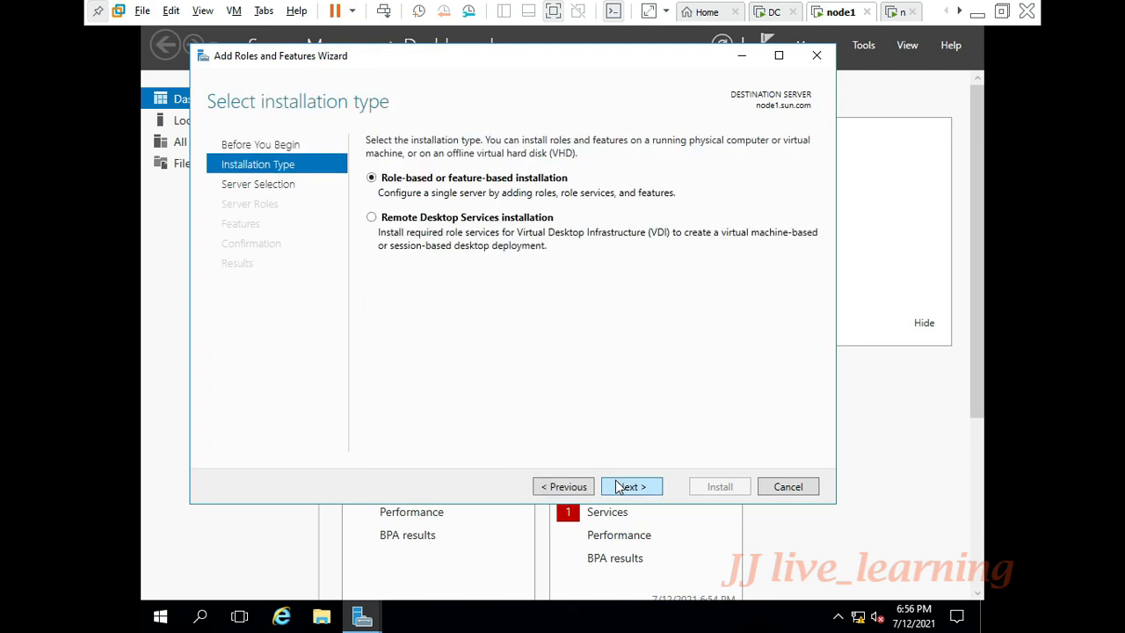
{"action": "left_click", "coordinate": [619, 488]}
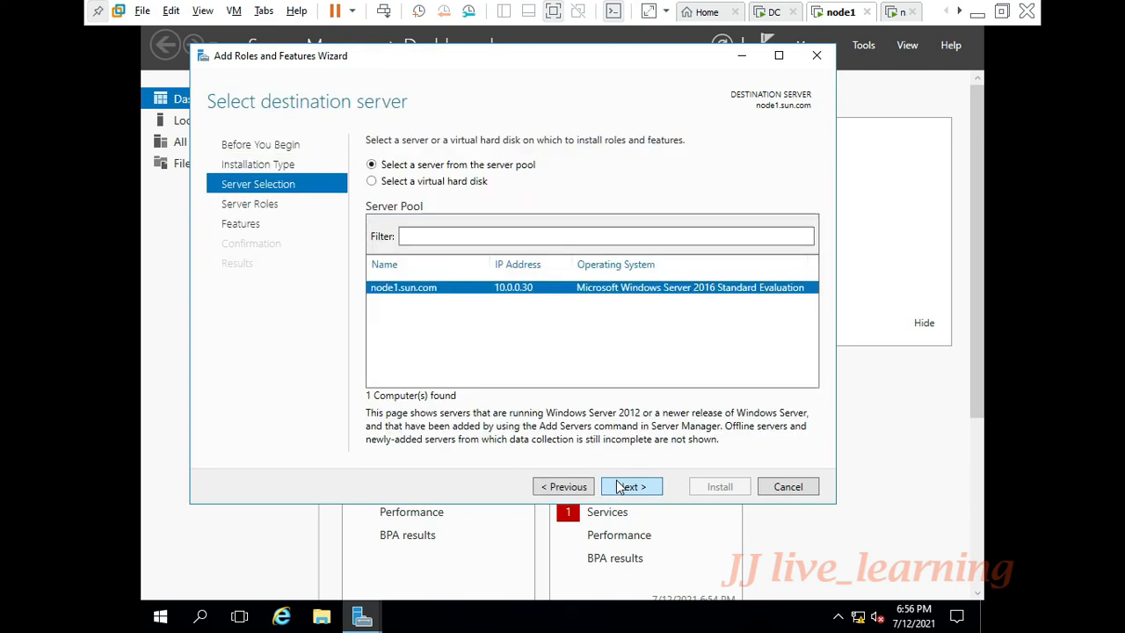
{"action": "left_click", "coordinate": [621, 487]}
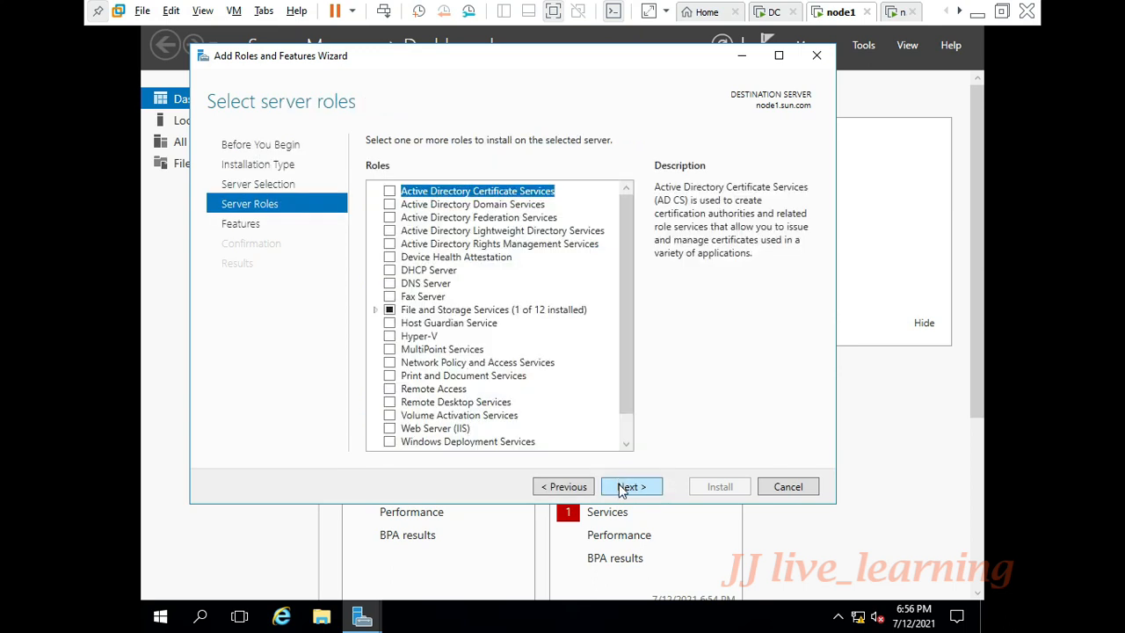
{"action": "left_click", "coordinate": [622, 487]}
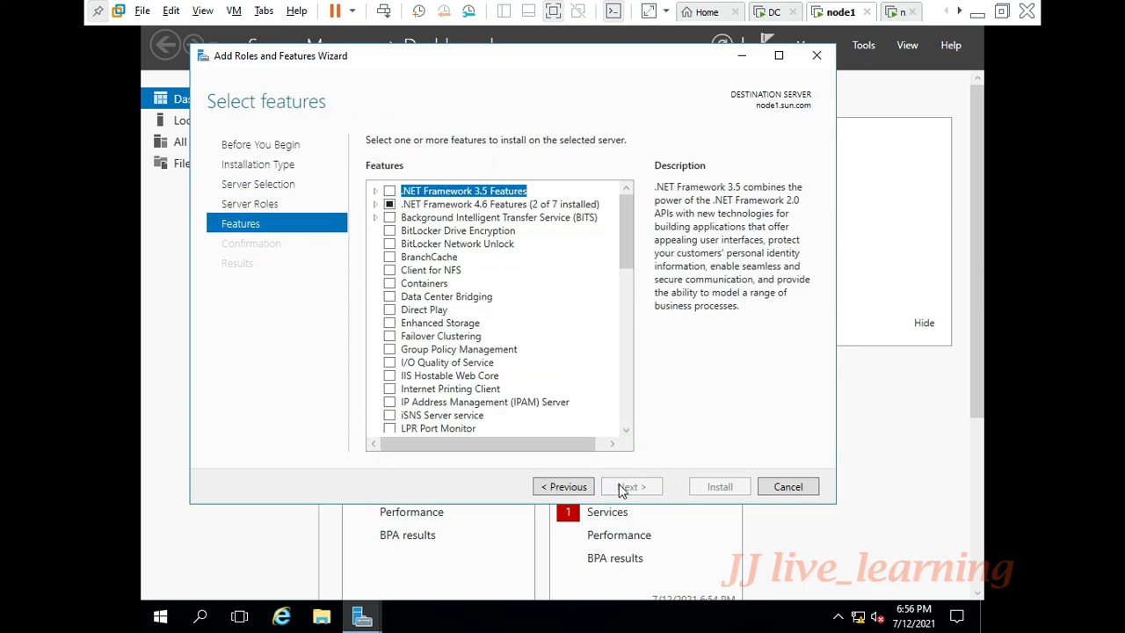
Install the Failover Clustering feature with its management tools on node1, and close the wizard when installation completes.
{"action": "left_click", "coordinate": [390, 337]}
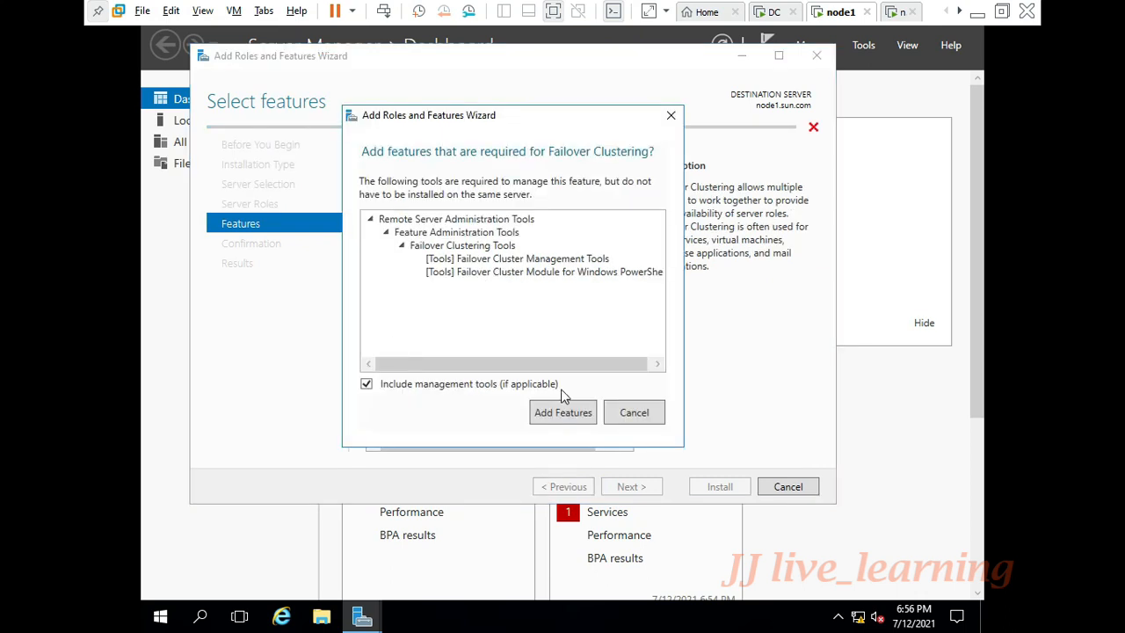
{"action": "left_click", "coordinate": [563, 413]}
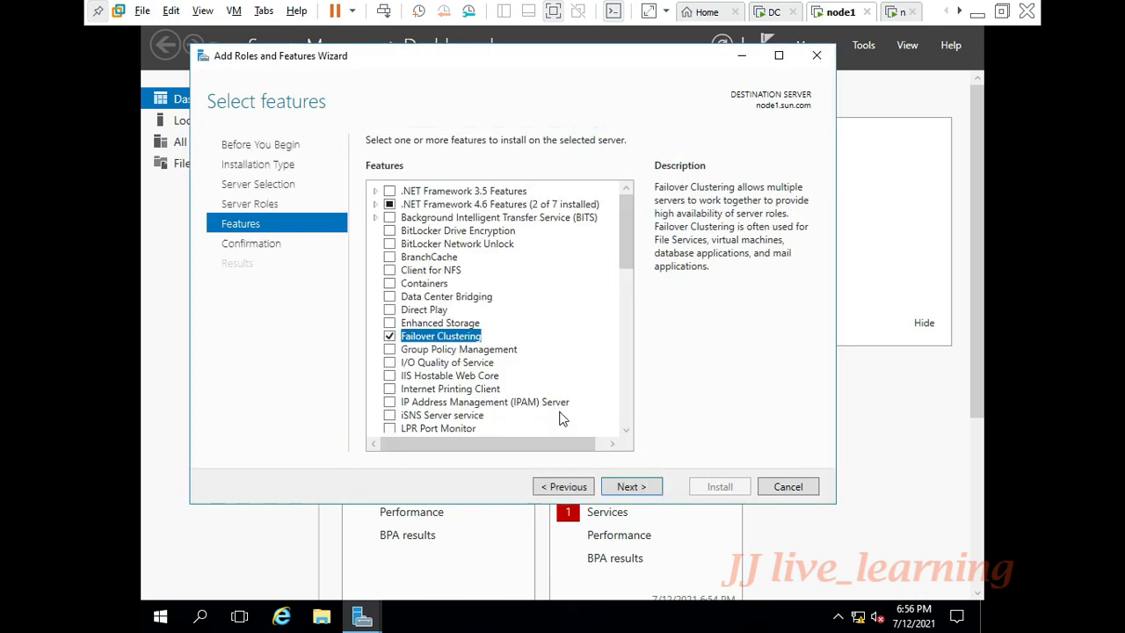
{"action": "left_click", "coordinate": [627, 489]}
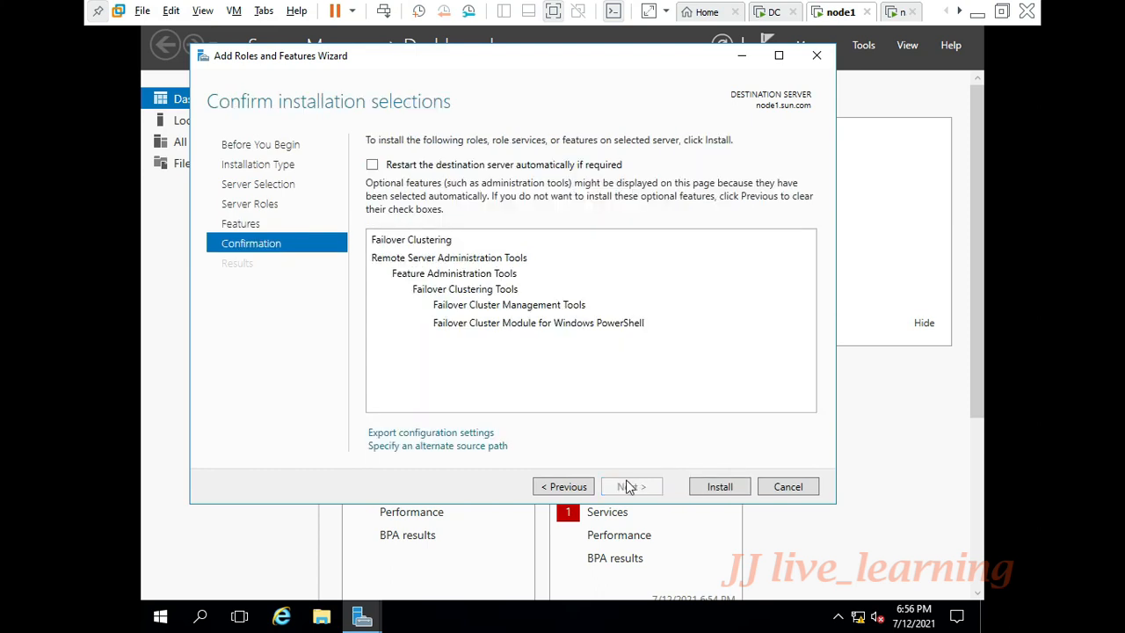
{"action": "left_click", "coordinate": [717, 488]}
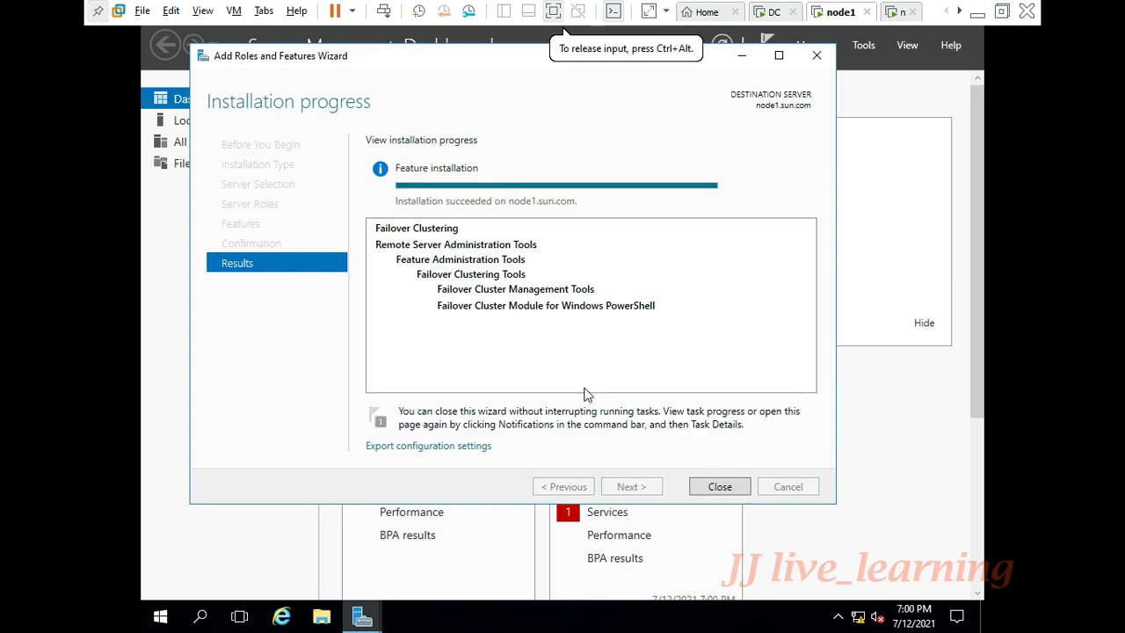
{"action": "left_click", "coordinate": [719, 487]}
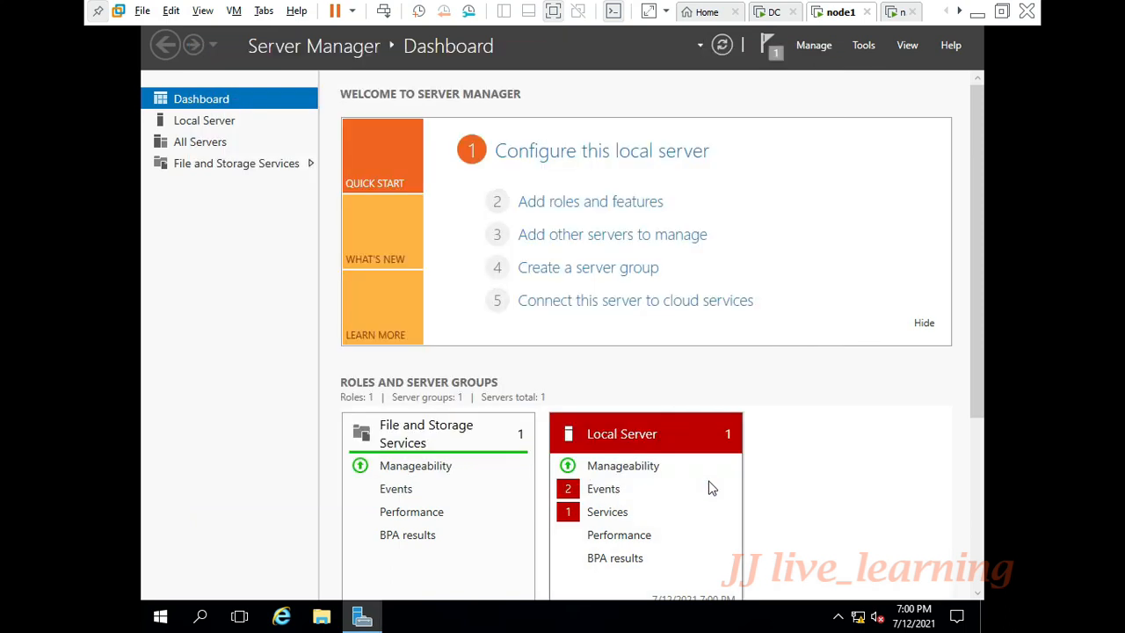
On node2, start a role-based installation on node2.sun.com and continue to feature selection without adding any server roles.
{"action": "left_click", "coordinate": [894, 10]}
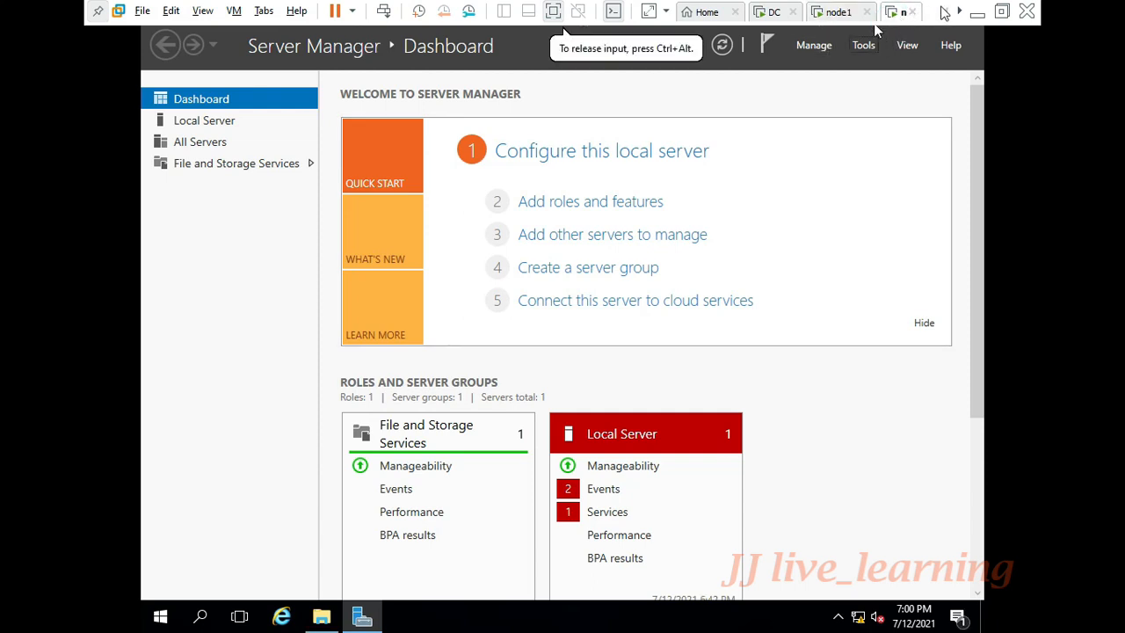
{"action": "left_click", "coordinate": [957, 12]}
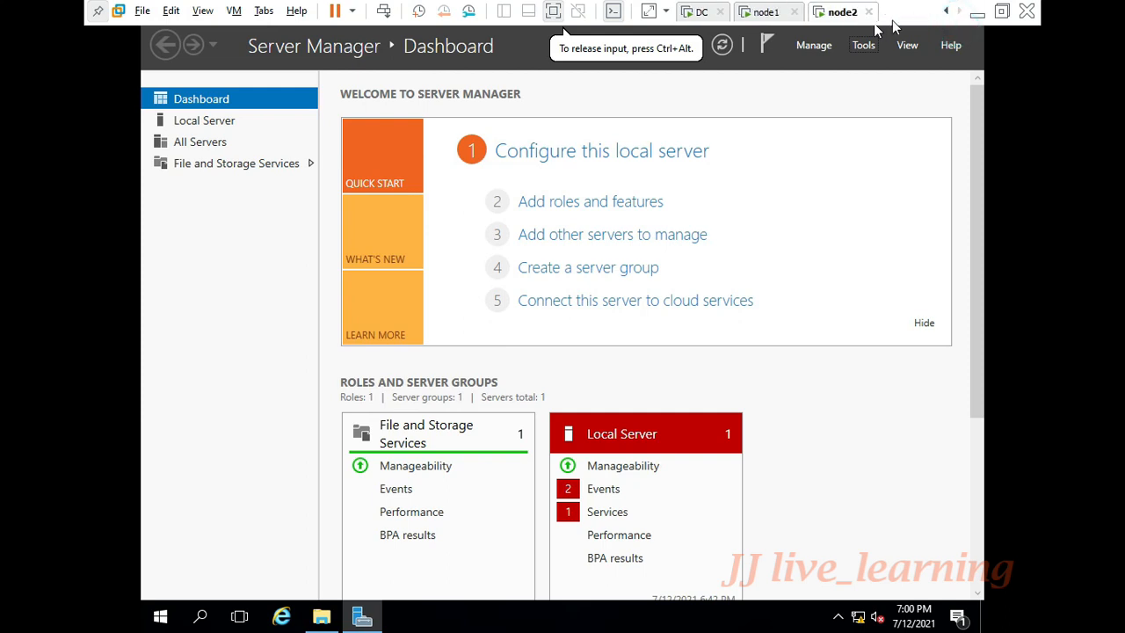
{"action": "left_click", "coordinate": [826, 55]}
{"action": "left_click", "coordinate": [821, 70]}
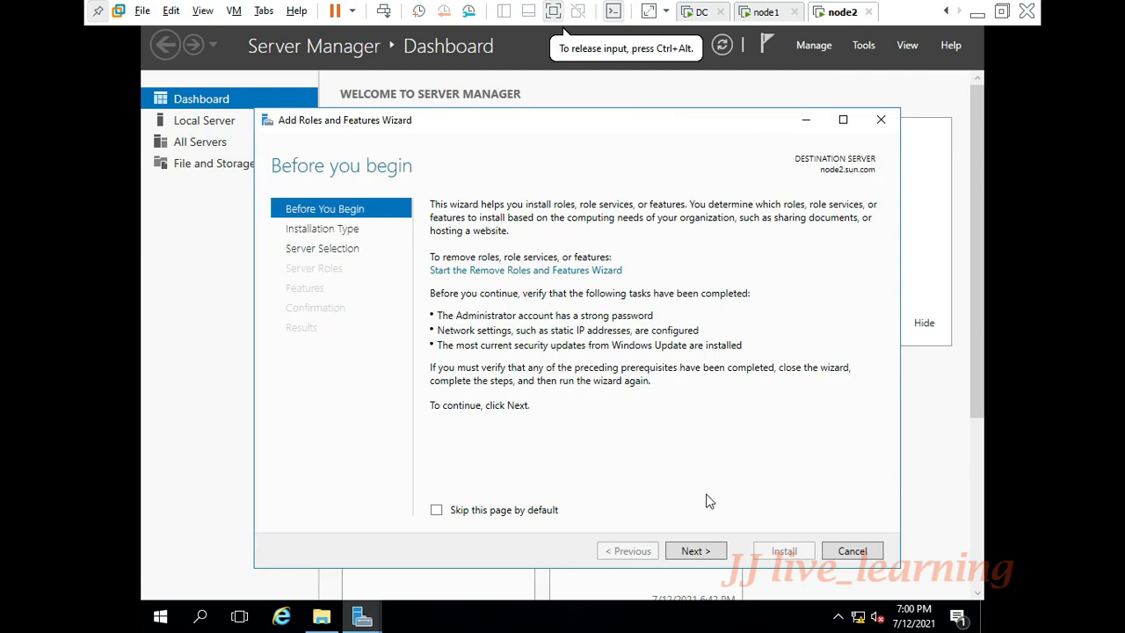
{"action": "left_click", "coordinate": [689, 551]}
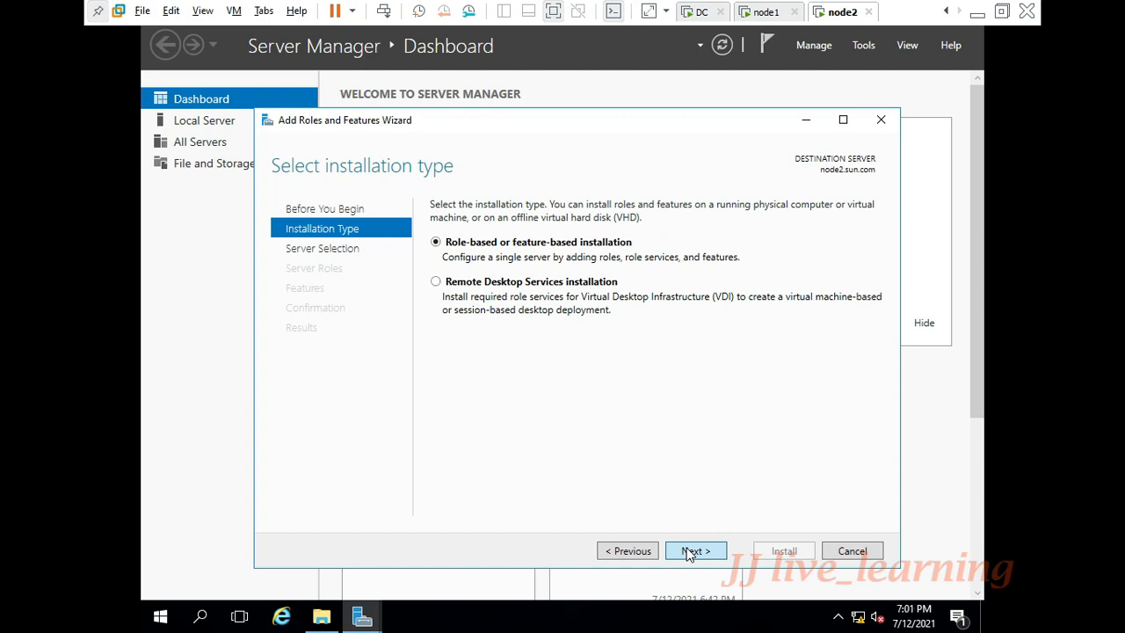
{"action": "left_click", "coordinate": [690, 551]}
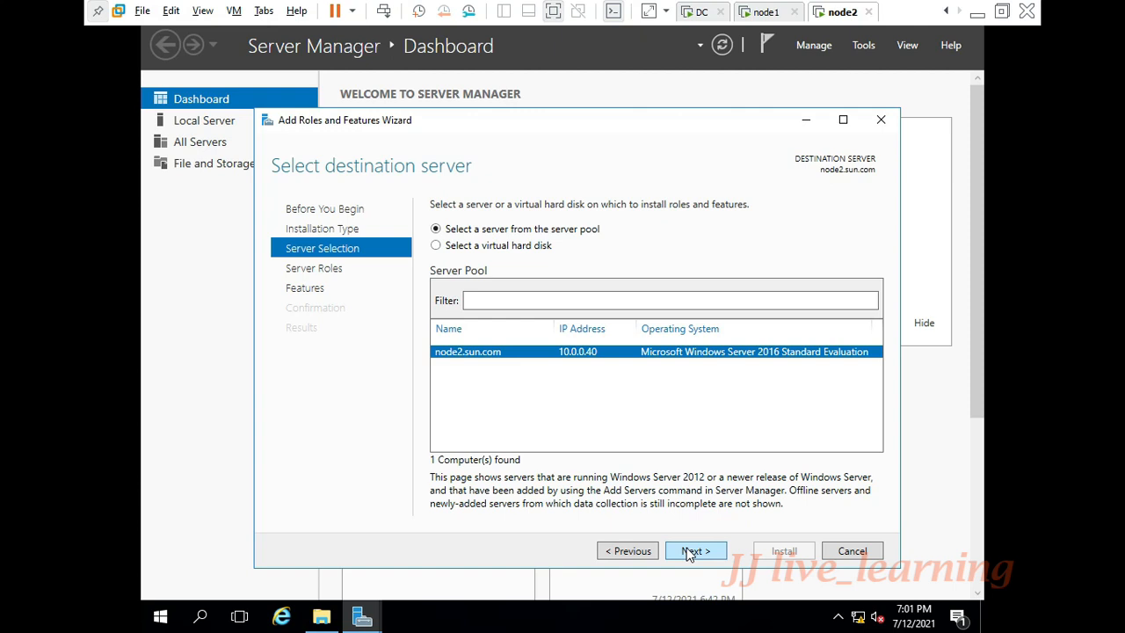
{"action": "left_click", "coordinate": [690, 551]}
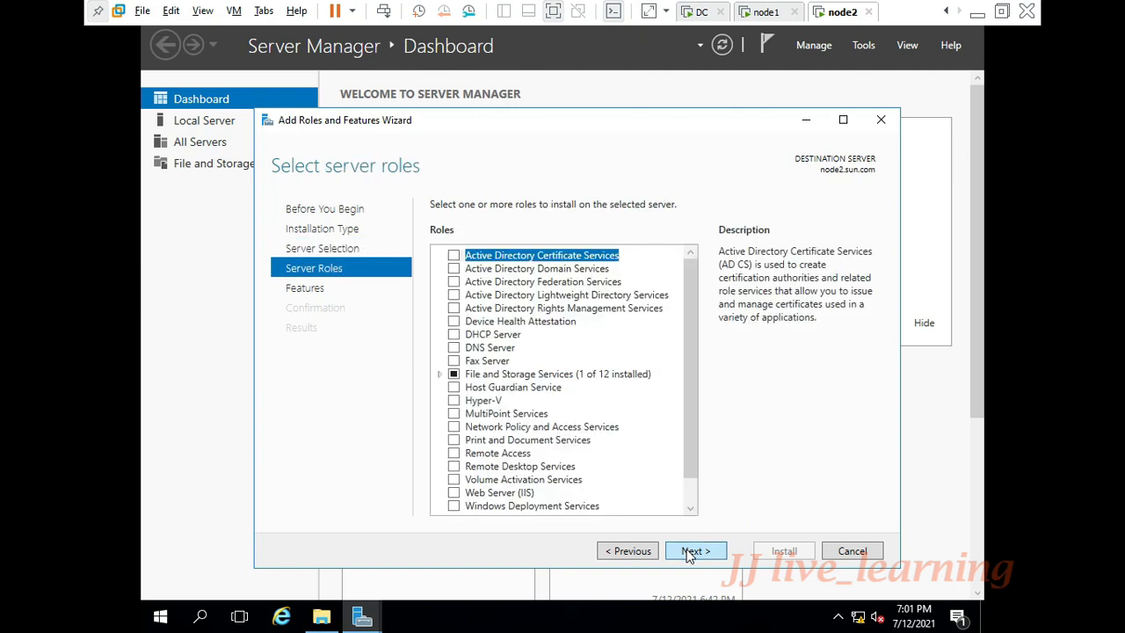
{"action": "left_click", "coordinate": [690, 554]}
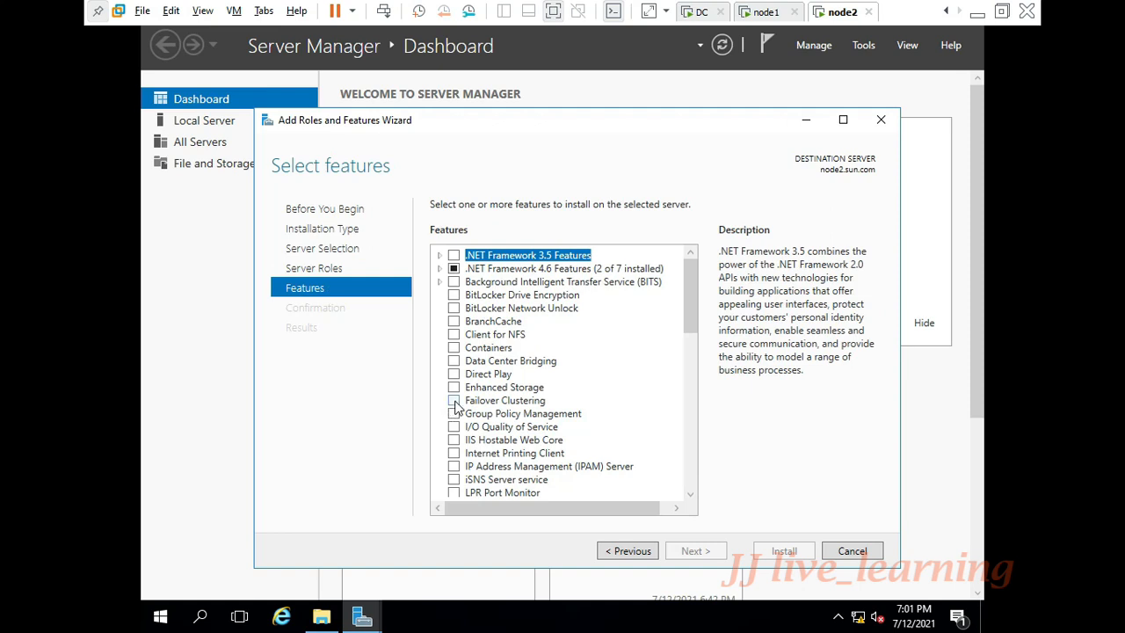
Install Failover Clustering and its required management tools on node2, and close the wizard once installation completes.
{"action": "left_click", "coordinate": [454, 402]}
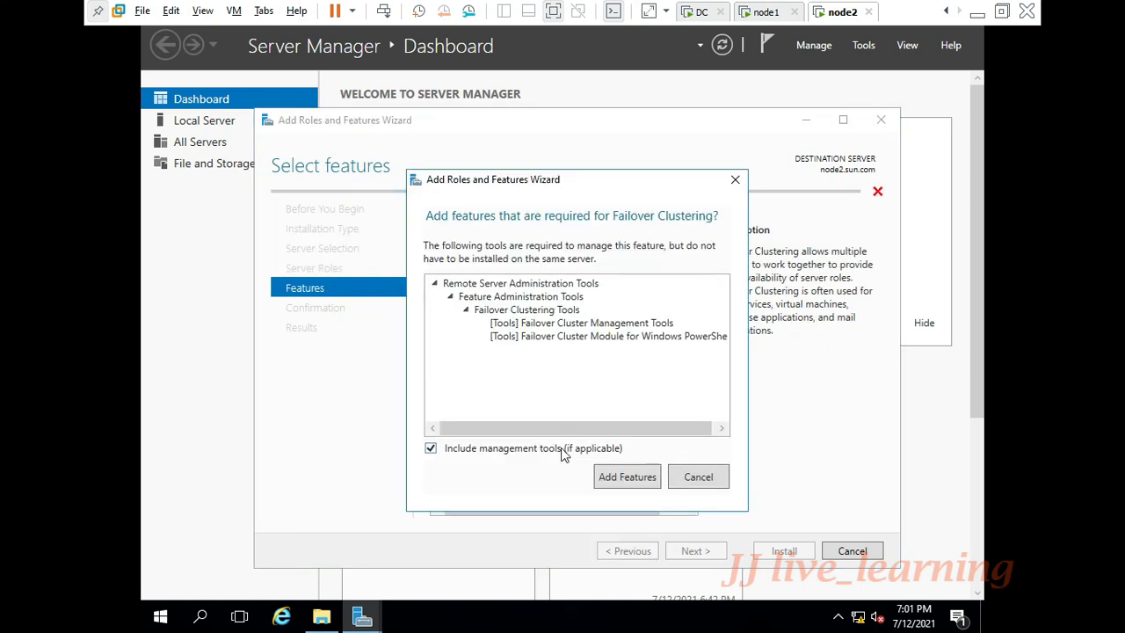
{"action": "left_click", "coordinate": [613, 478]}
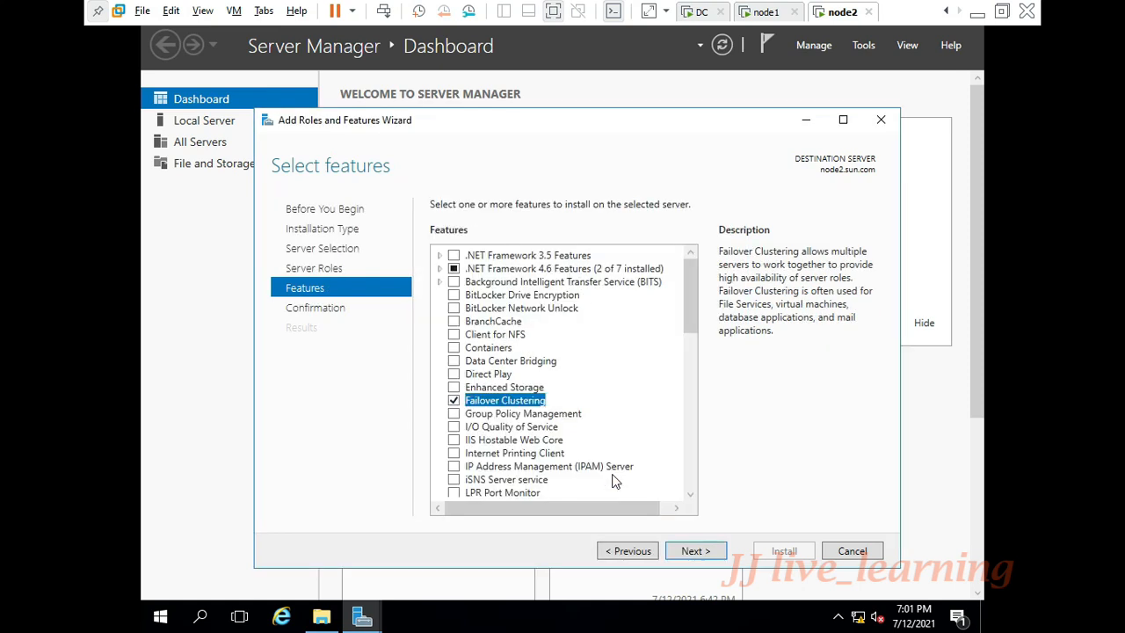
{"action": "left_click", "coordinate": [691, 551]}
{"action": "left_click", "coordinate": [777, 551]}
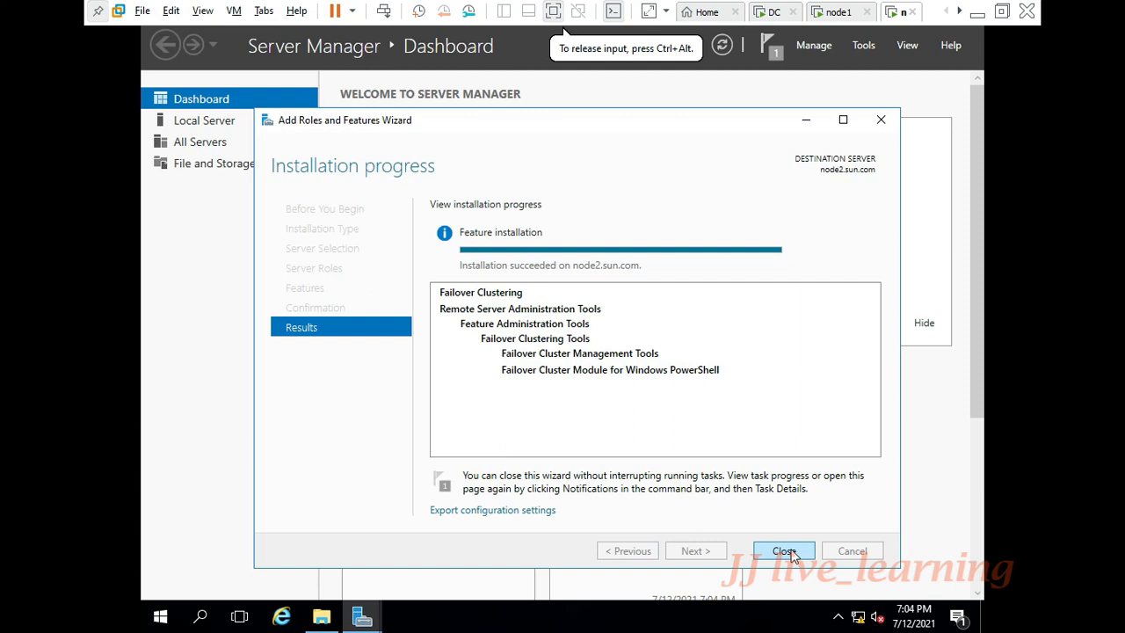
{"action": "left_click", "coordinate": [785, 551]}
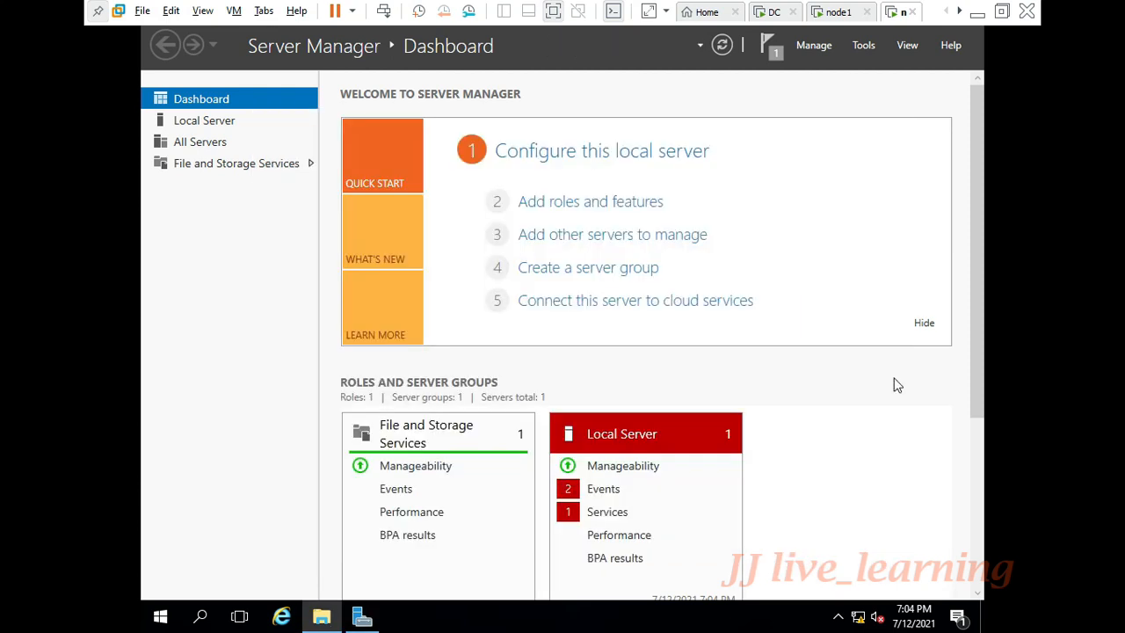
On node1, open Failover Cluster Manager and start the Validate a Configuration wizard, continuing to server selection.
{"action": "left_click", "coordinate": [826, 9]}
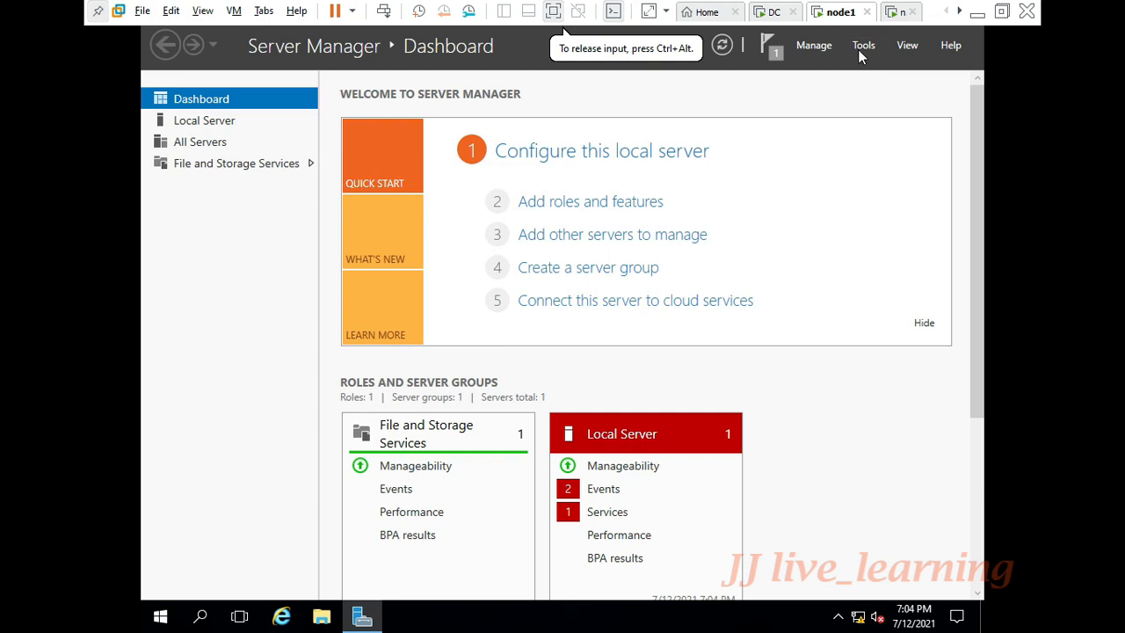
{"action": "left_click", "coordinate": [862, 53]}
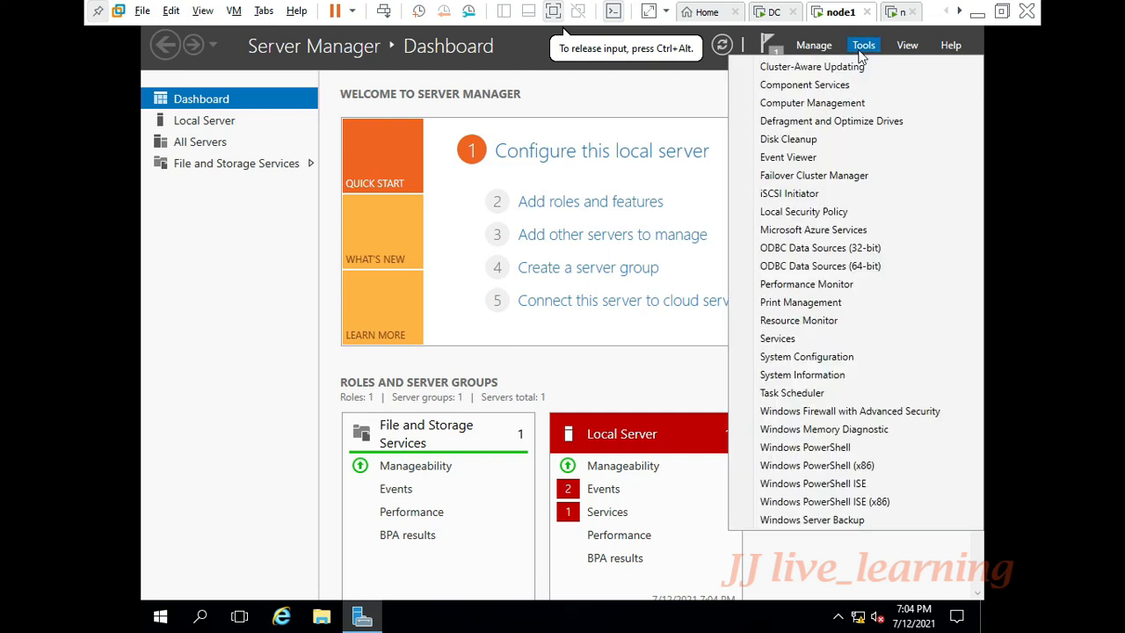
{"action": "left_click", "coordinate": [848, 182]}
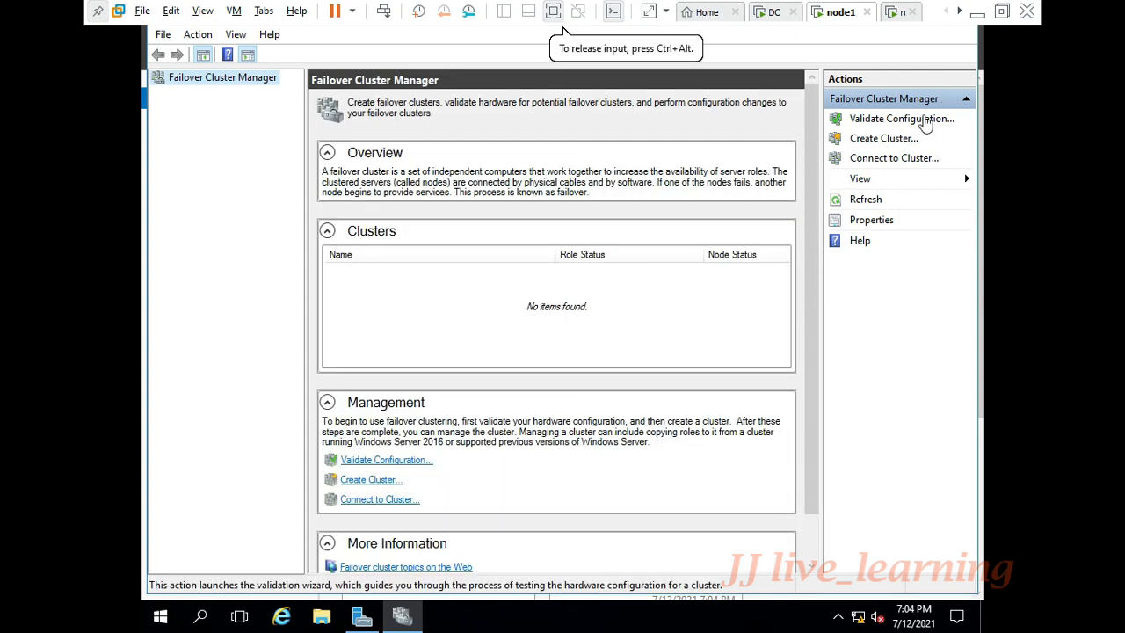
{"action": "left_click", "coordinate": [900, 119]}
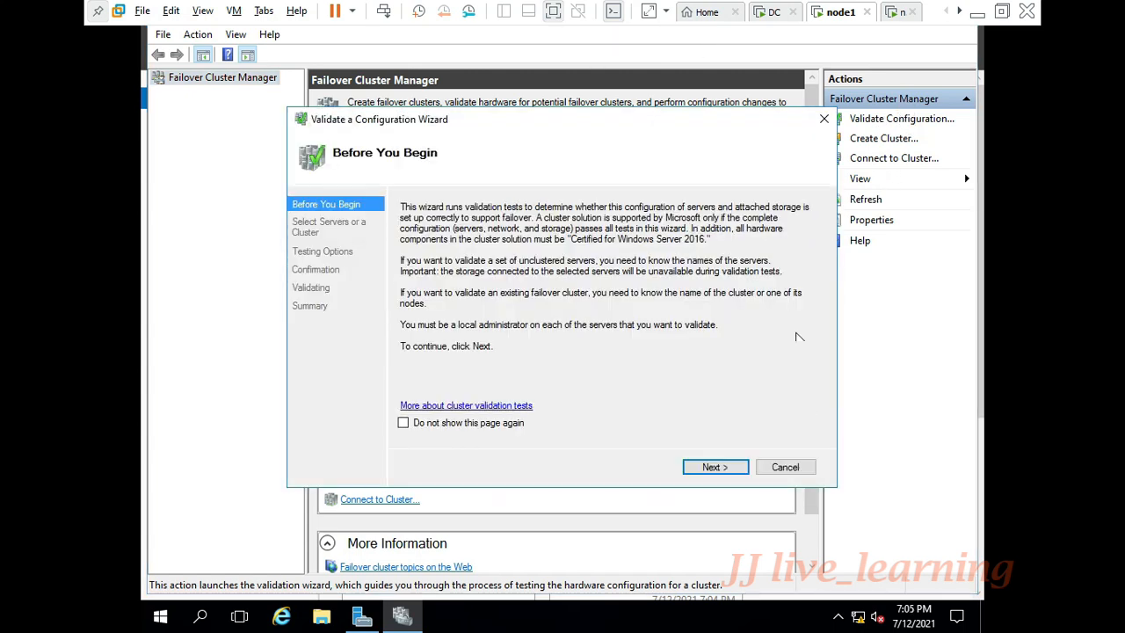
{"action": "left_click", "coordinate": [715, 466]}
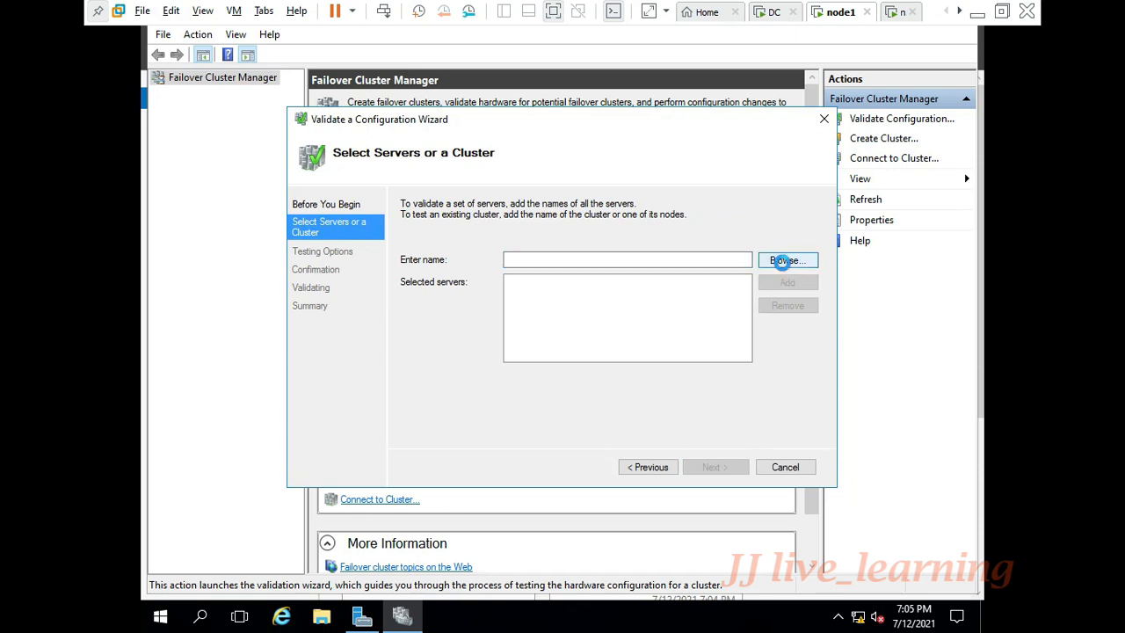
Find the sun.com domain computers and add NODE1 and NODE2 as the servers to validate.
{"action": "left_click", "coordinate": [785, 262]}
{"action": "left_click", "coordinate": [329, 322]}
{"action": "left_click", "coordinate": [668, 290]}
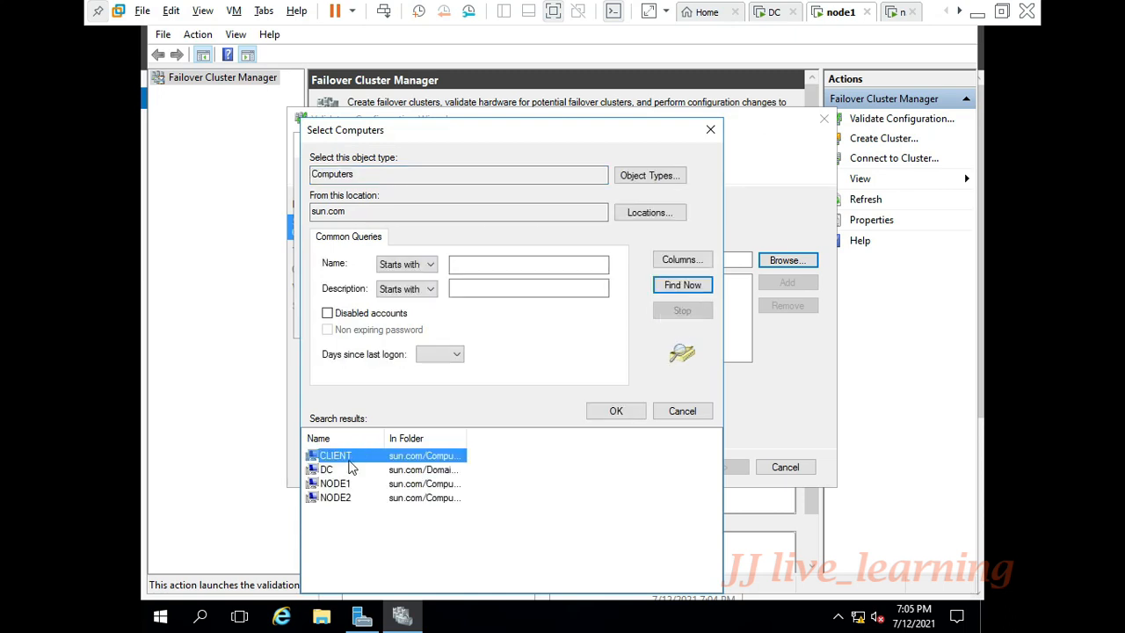
{"action": "left_click", "coordinate": [340, 484]}
{"action": "left_click", "coordinate": [340, 497], "text": "ctrl"}
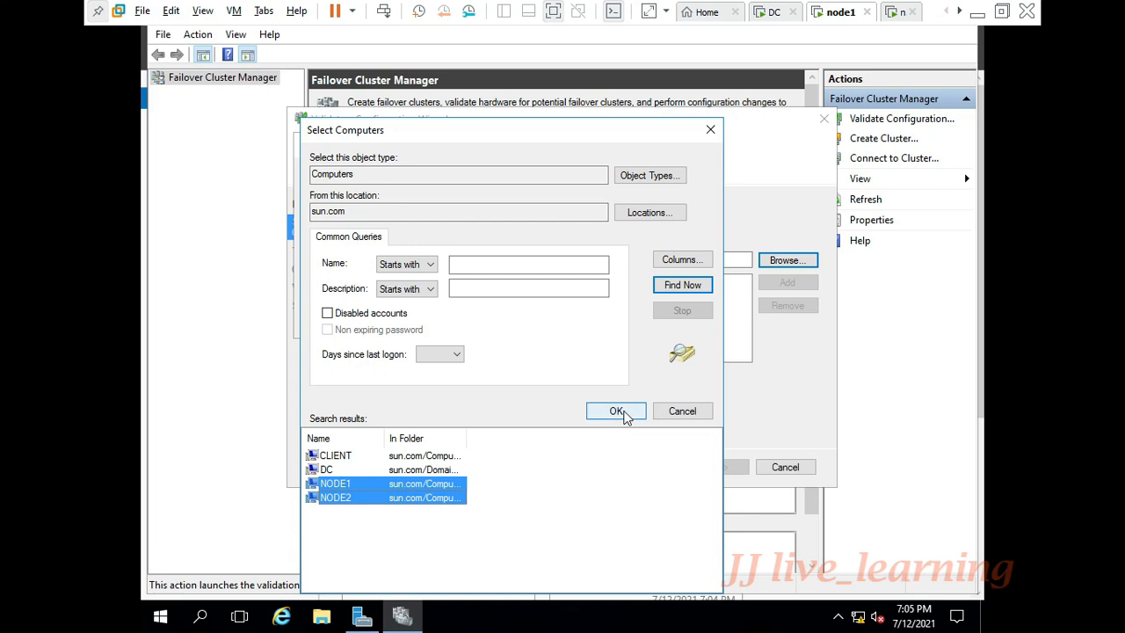
{"action": "left_click", "coordinate": [616, 411]}
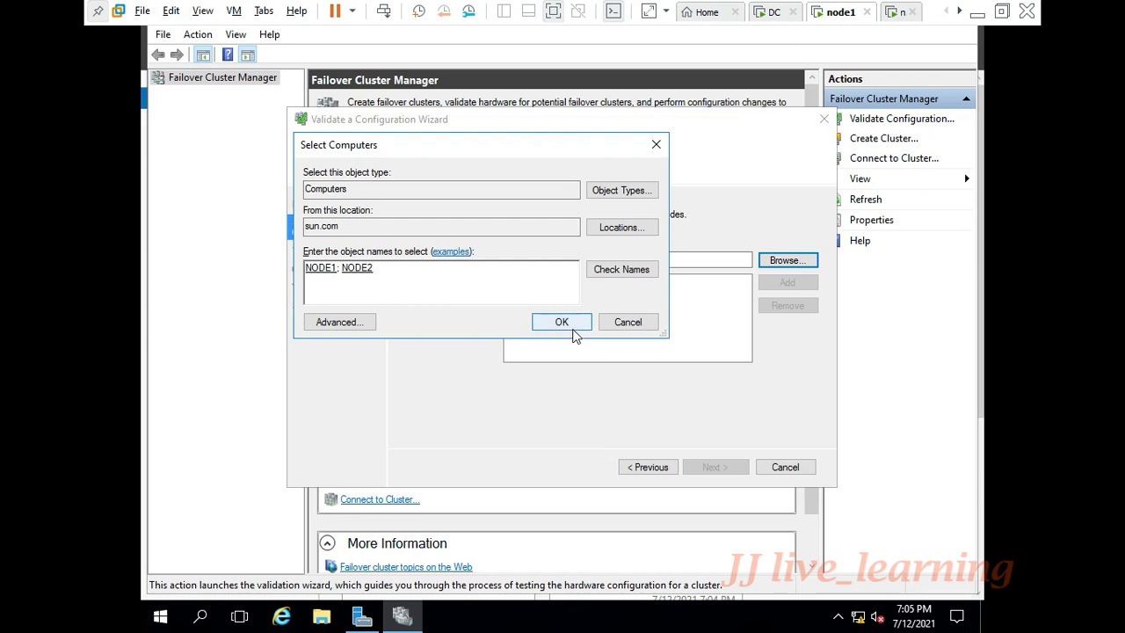
{"action": "left_click", "coordinate": [562, 324]}
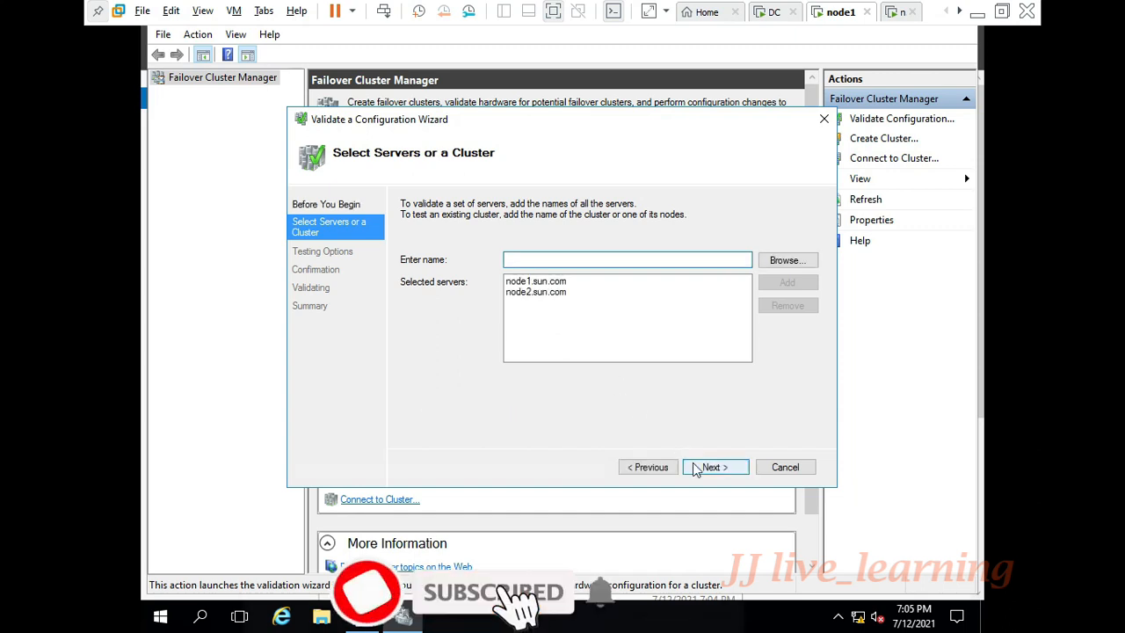
Run all recommended cluster validation tests on node1.sun.com and node2.sun.com.
{"action": "left_click", "coordinate": [693, 469]}
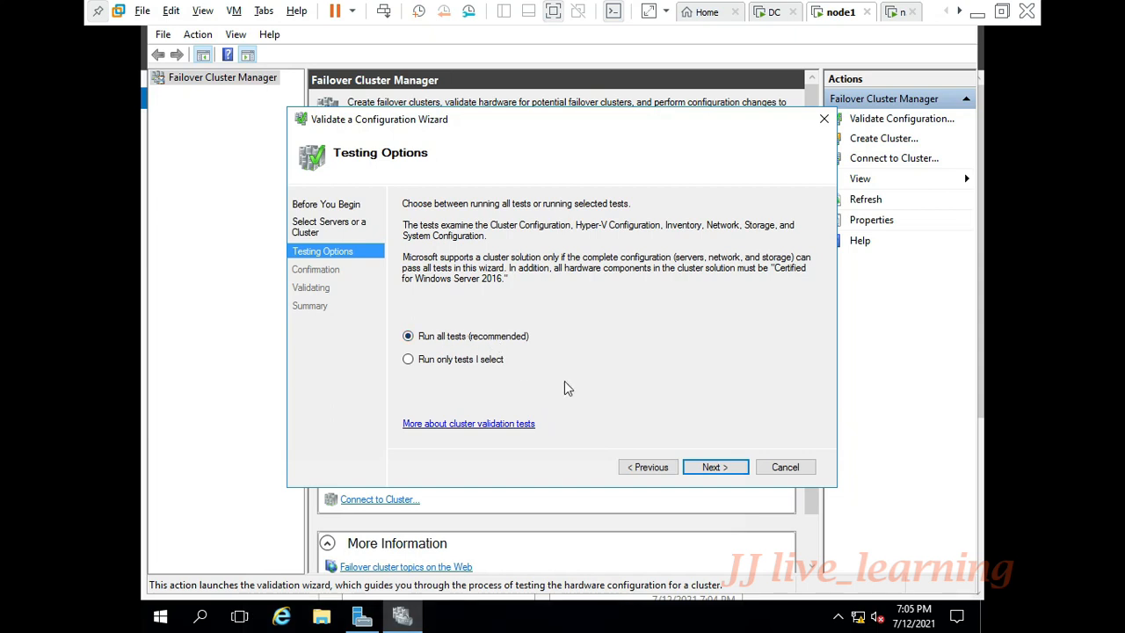
{"action": "left_click", "coordinate": [710, 466]}
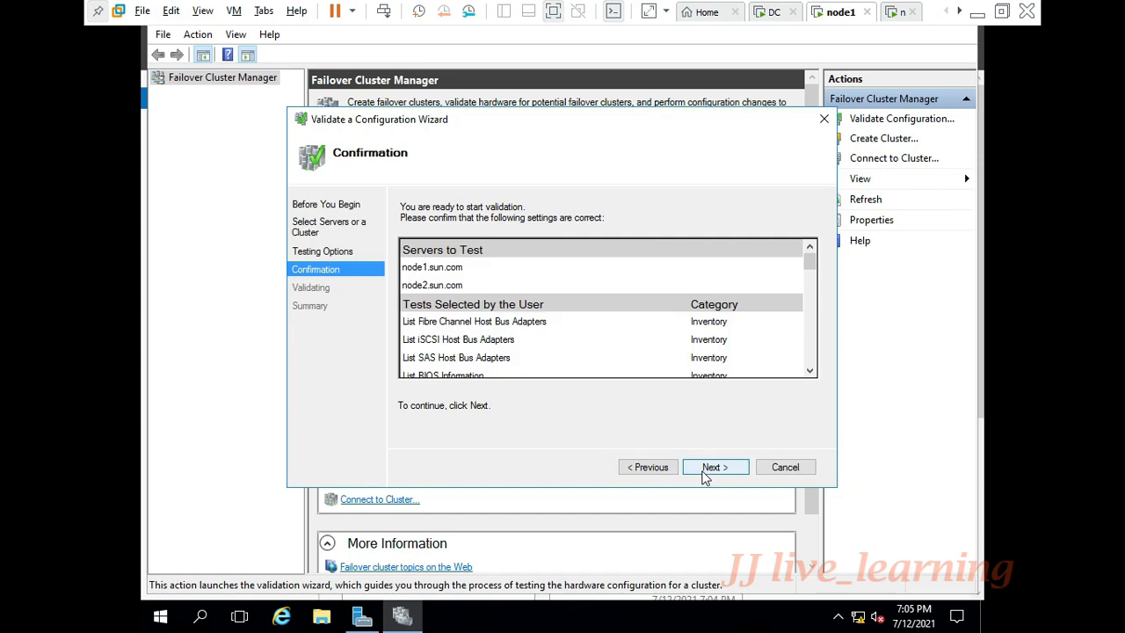
{"action": "left_click", "coordinate": [710, 469]}
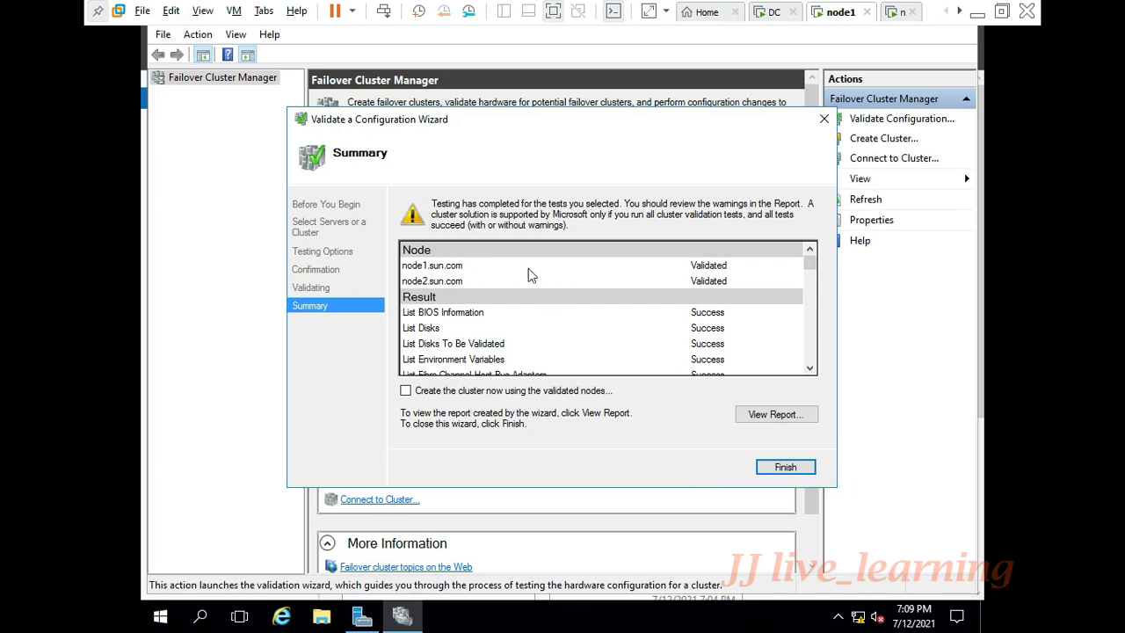
Review the validation test results for both nodes and finish the Validate a Configuration wizard.
{"action": "scroll", "coordinate": [543, 293], "scroll_direction": "down", "scroll_amount": 2}
{"action": "scroll", "coordinate": [580, 320], "scroll_direction": "down", "scroll_amount": 10}
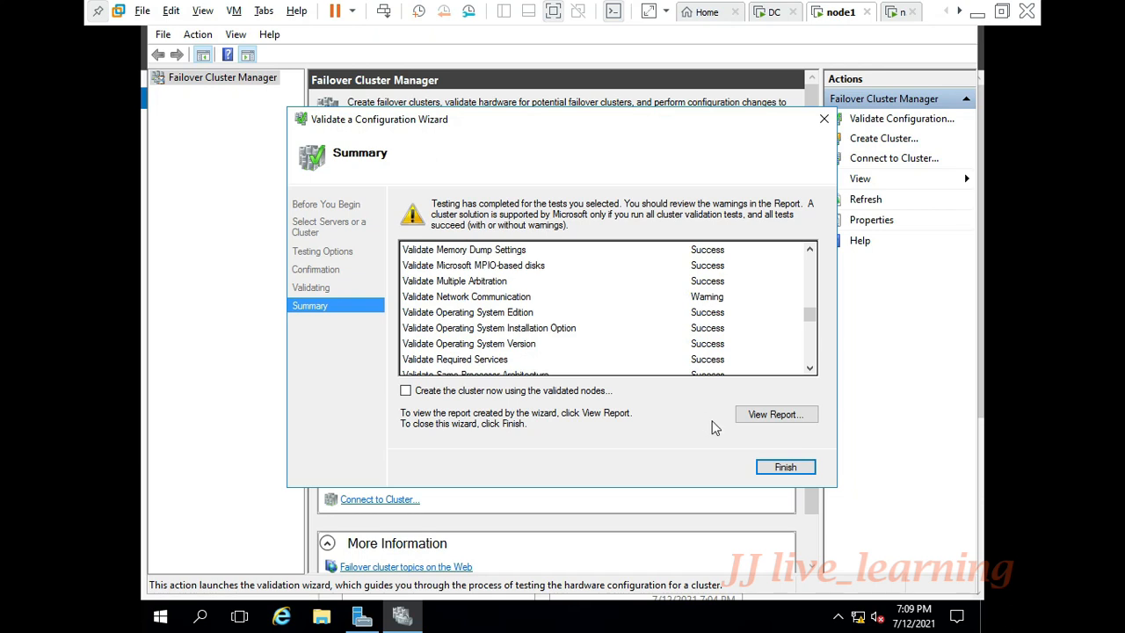
{"action": "left_click", "coordinate": [775, 469]}
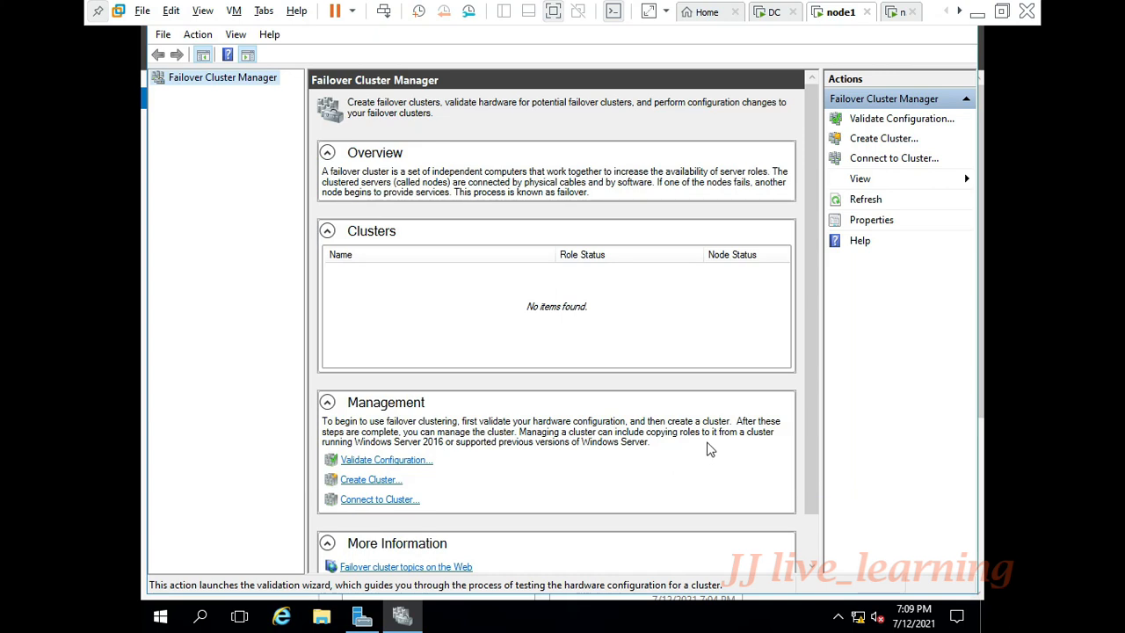
Start the Create Cluster wizard and add NODE1 and NODE2 from the sun.com domain as the cluster's servers.
{"action": "left_click", "coordinate": [890, 143]}
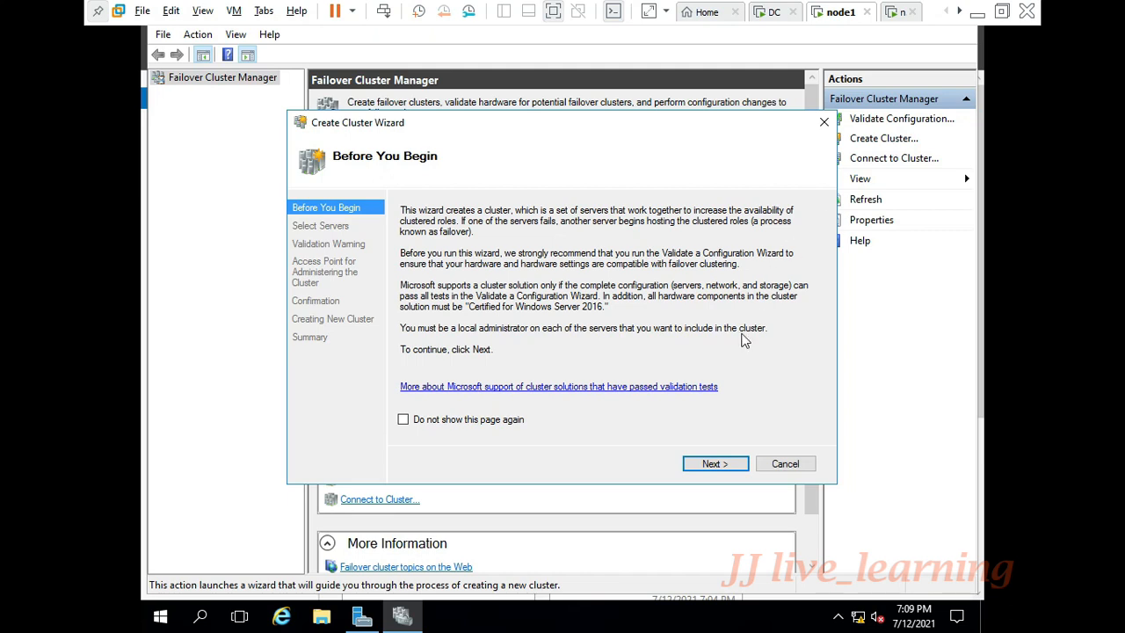
{"action": "left_click", "coordinate": [714, 471]}
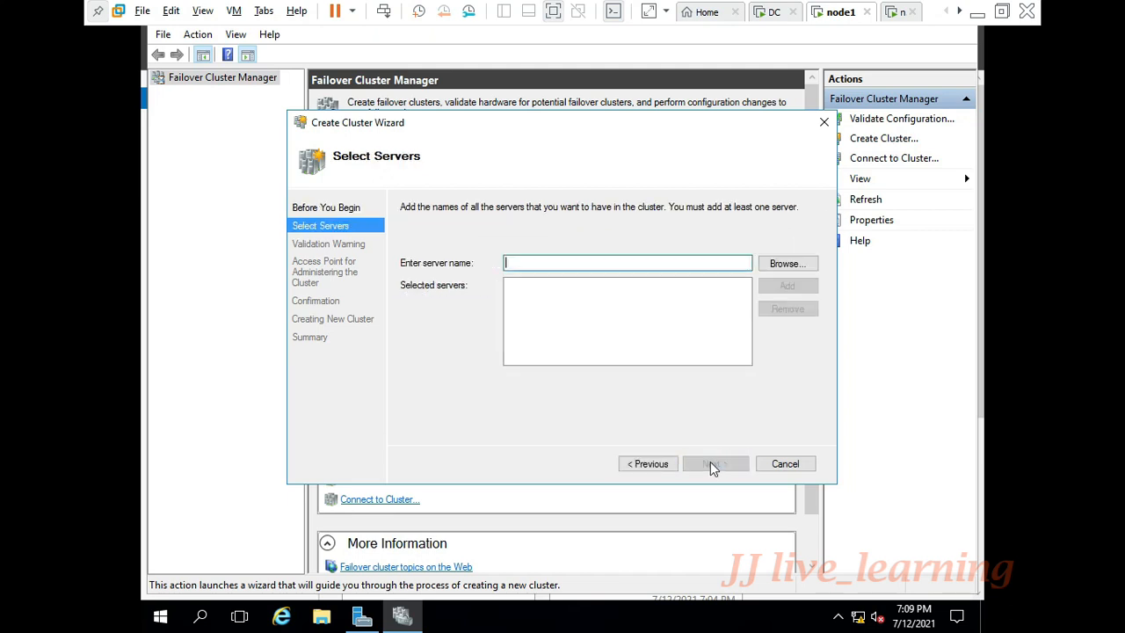
{"action": "left_click", "coordinate": [789, 263]}
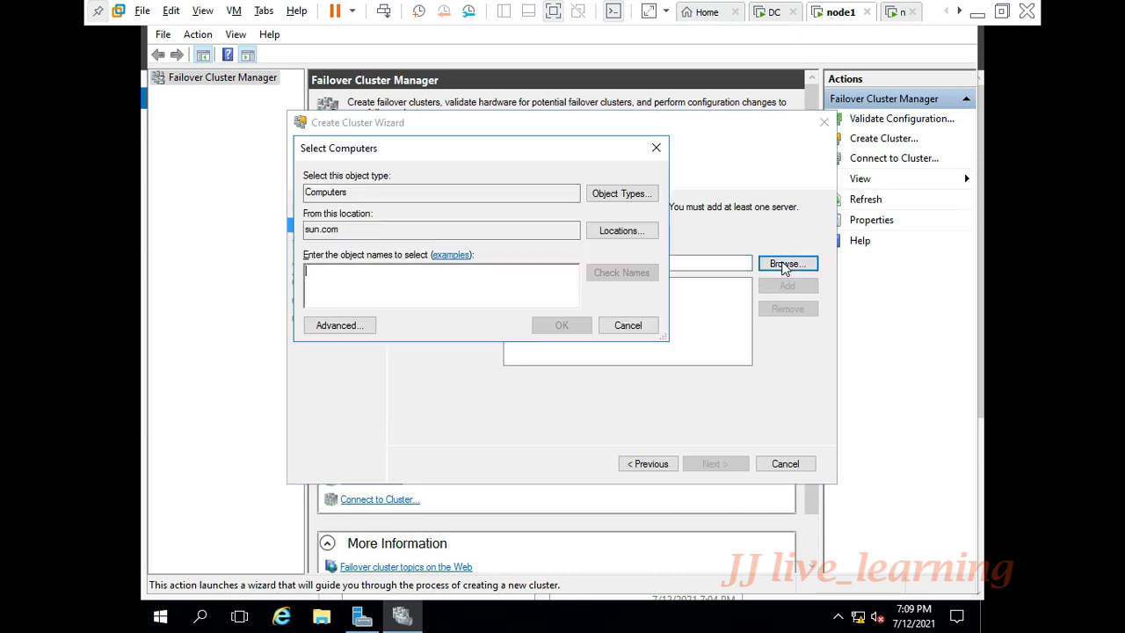
{"action": "left_click", "coordinate": [339, 325]}
{"action": "left_click", "coordinate": [690, 296]}
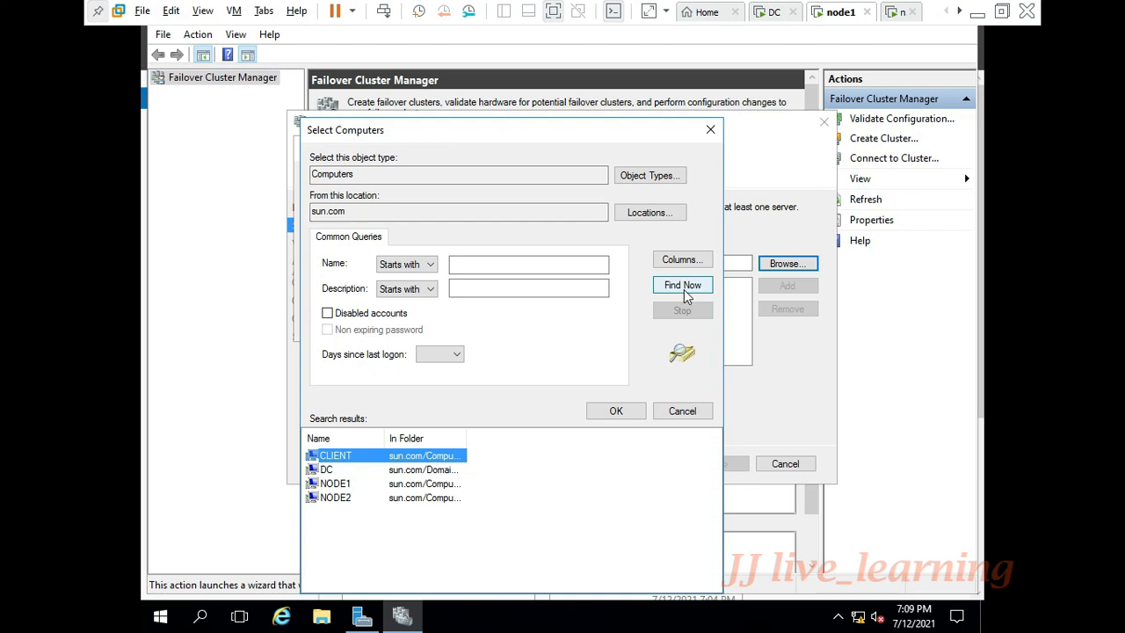
{"action": "left_click", "coordinate": [364, 483]}
{"action": "left_click", "coordinate": [358, 498], "text": "shift"}
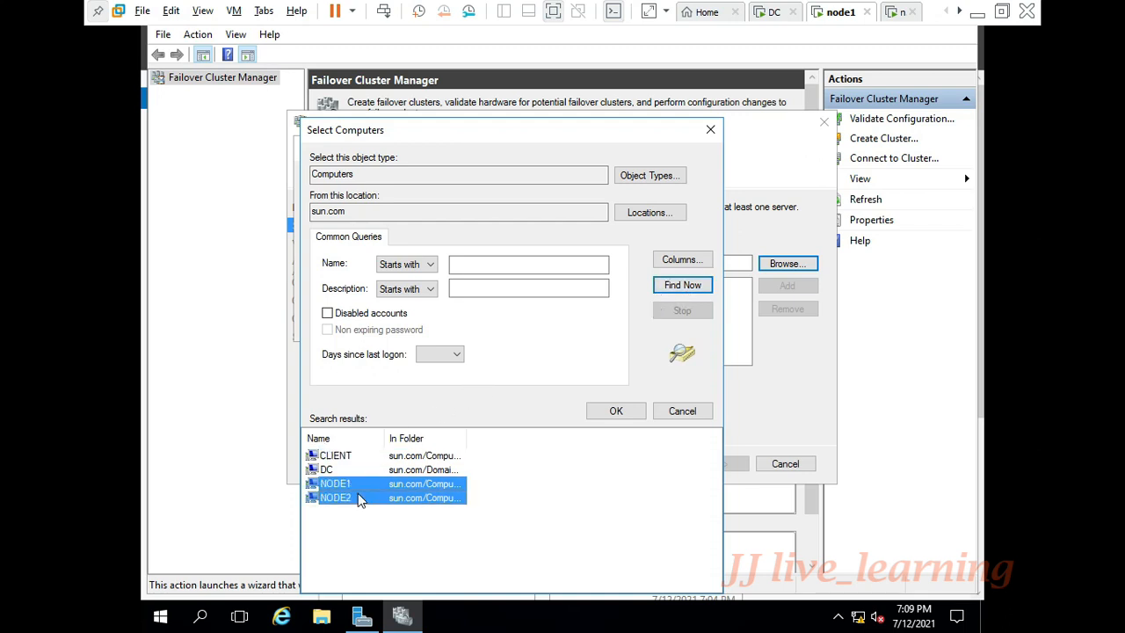
{"action": "left_click", "coordinate": [631, 413]}
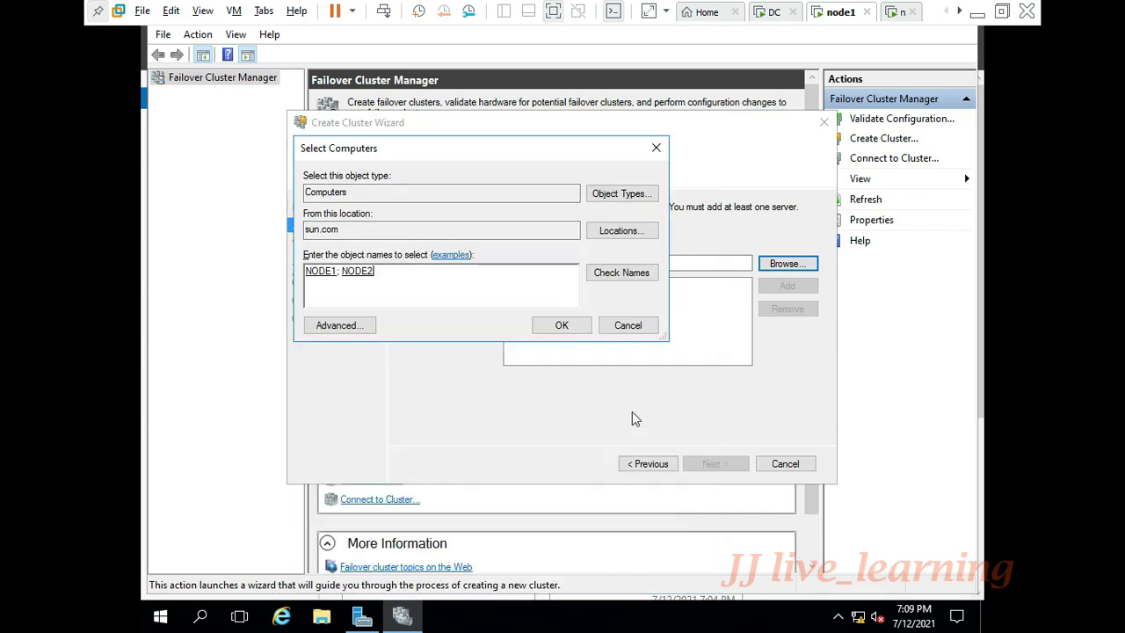
{"action": "left_click", "coordinate": [563, 327]}
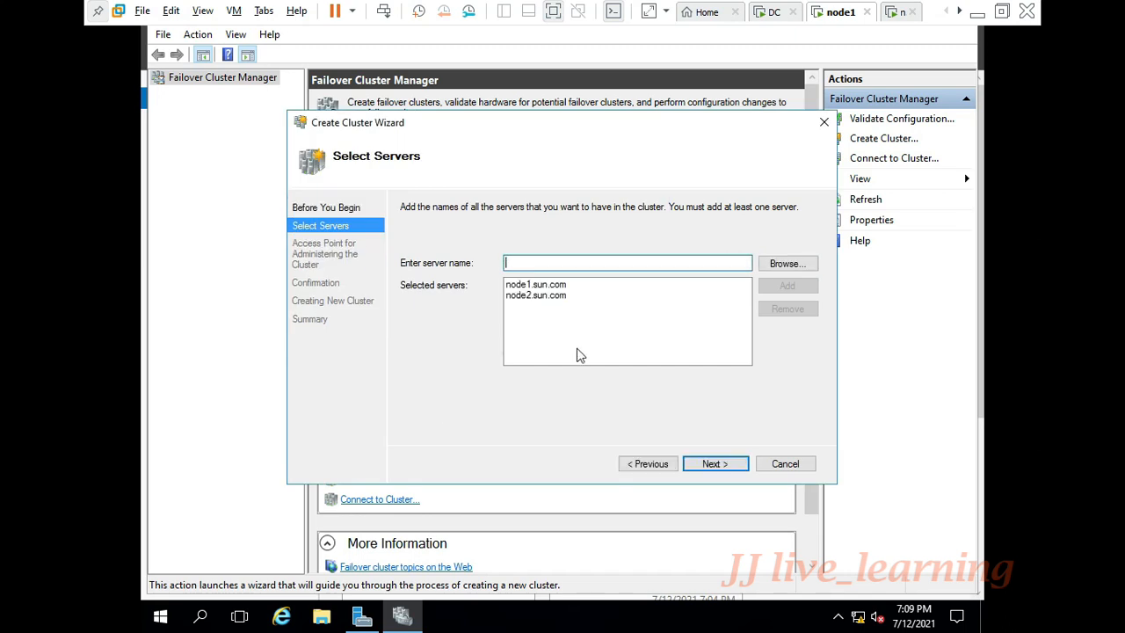
{"action": "left_click", "coordinate": [715, 464]}
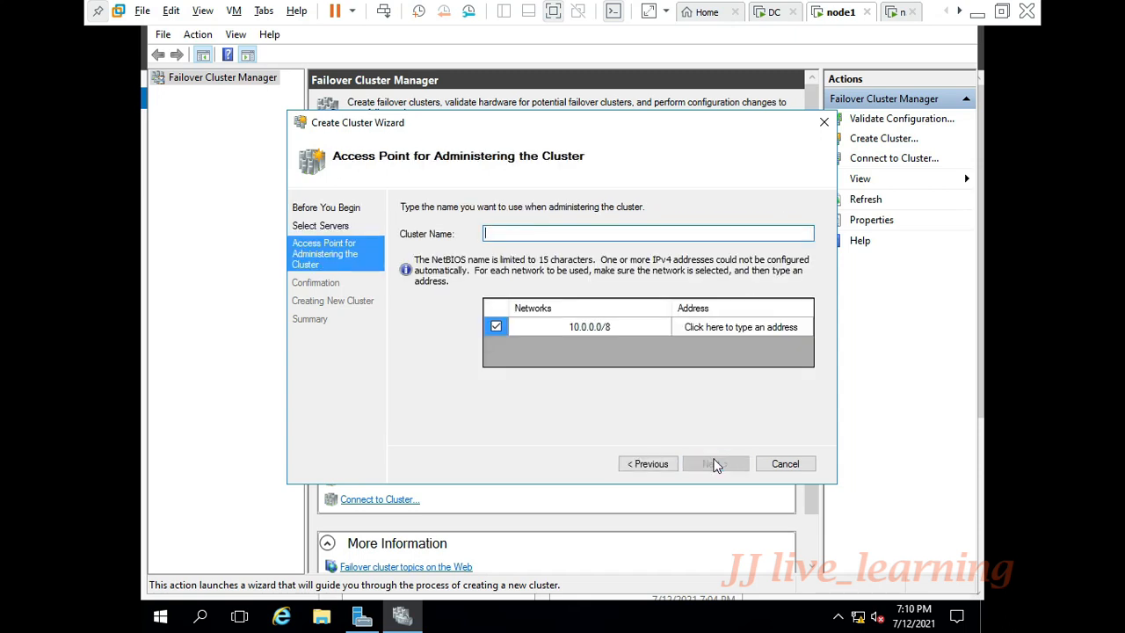
Name the cluster nlbcluster with address 10.0.0.90, create it with all eligible storage added, and finish the wizard.
{"action": "type", "text": "nlbcluster"}
{"action": "left_click", "coordinate": [799, 328]}
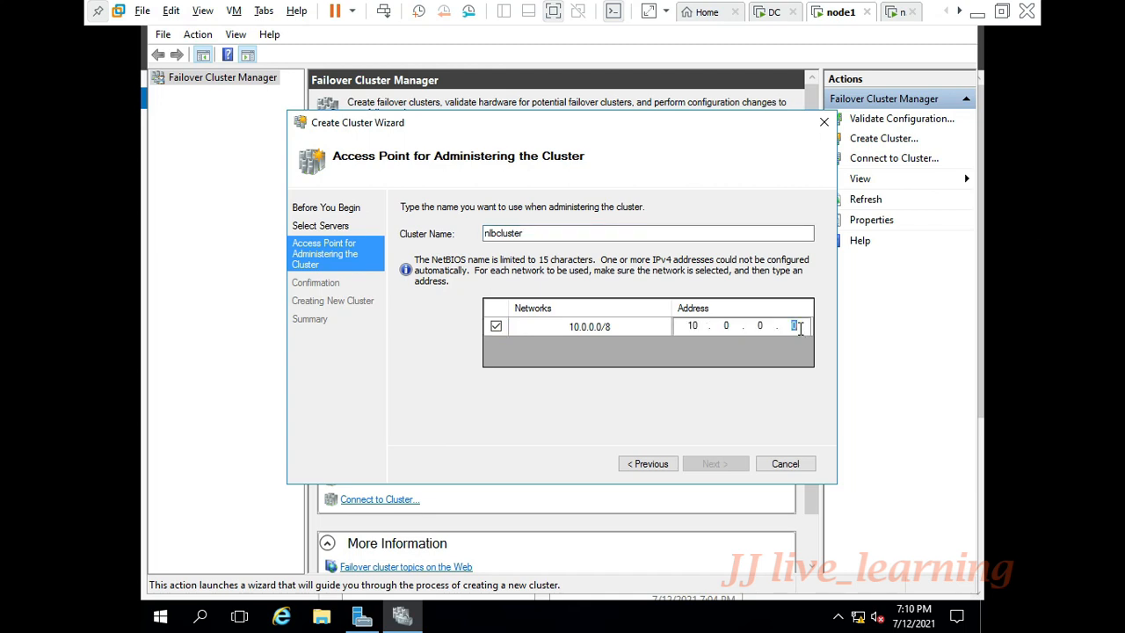
{"action": "type", "text": "90"}
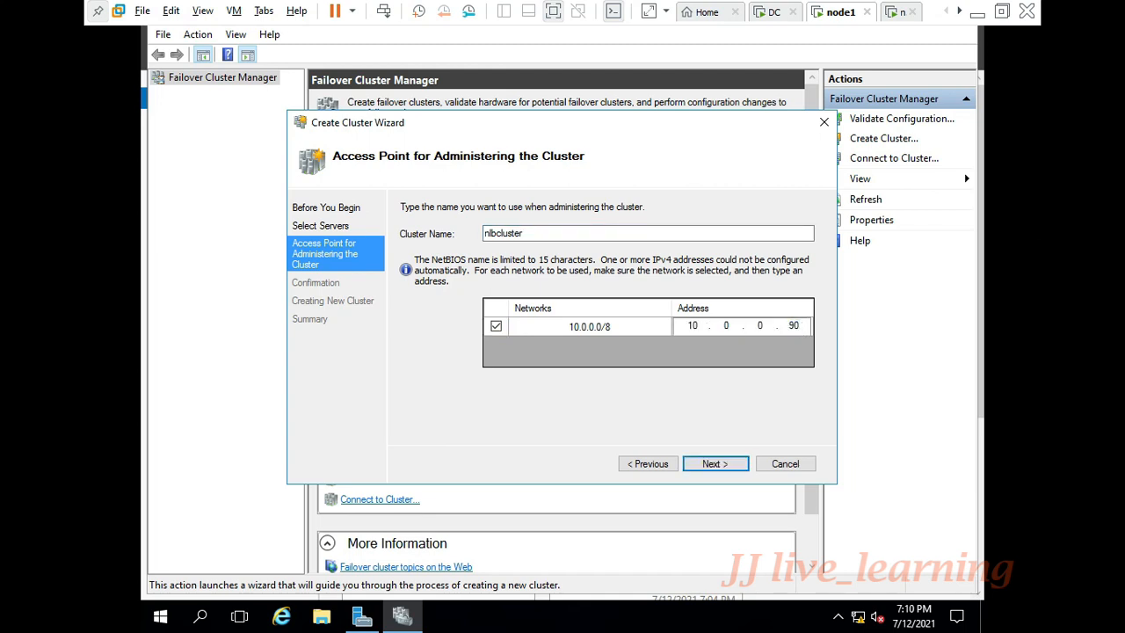
{"action": "left_click", "coordinate": [725, 464]}
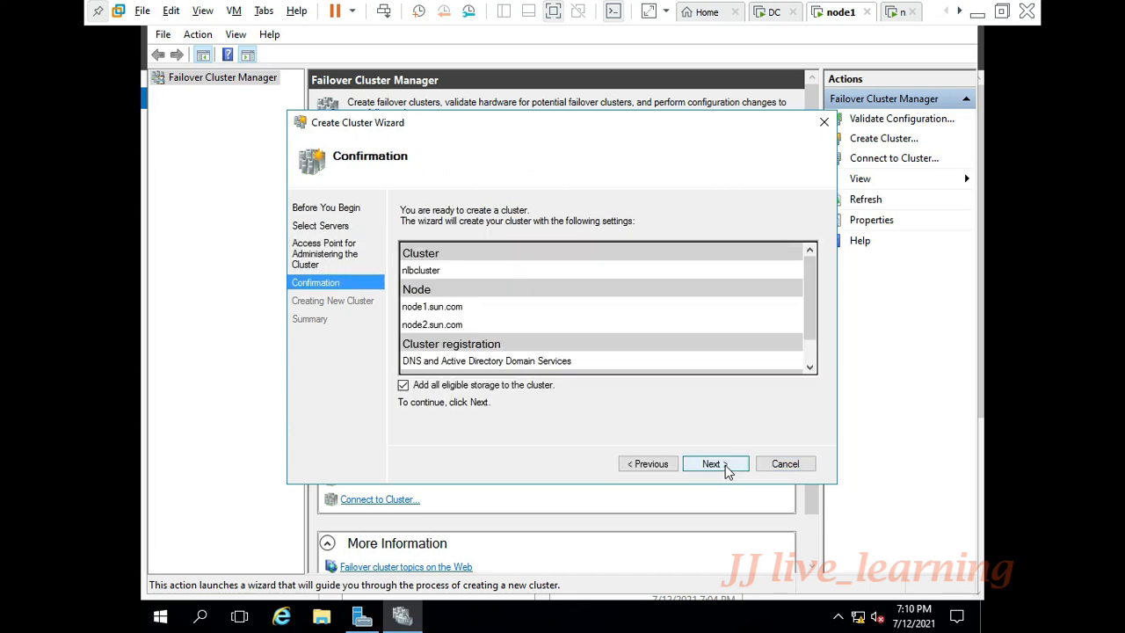
{"action": "left_click", "coordinate": [725, 465]}
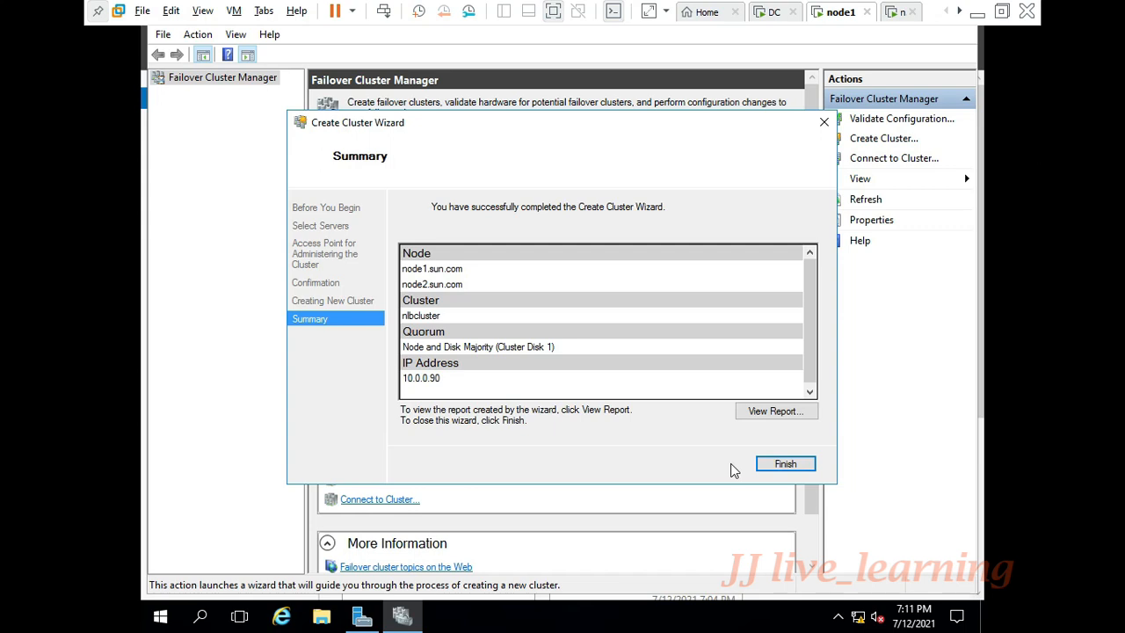
{"action": "left_click", "coordinate": [781, 465]}
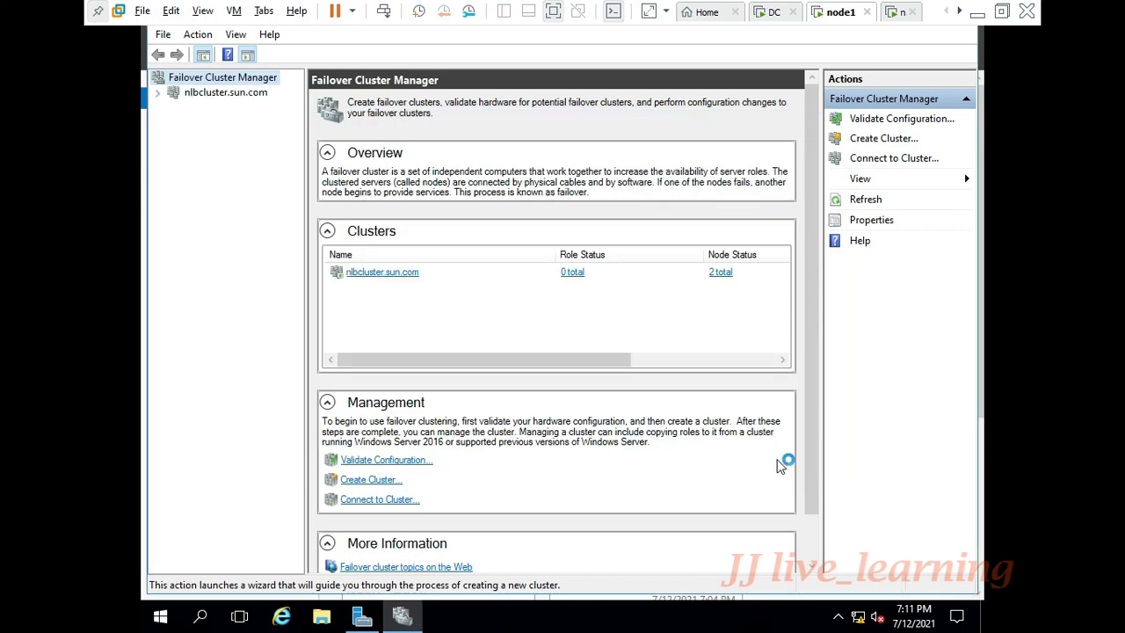
Expand nlbcluster.sun.com in Failover Cluster Manager on node1 and on node2 to check the cluster from both nodes.
{"action": "left_click", "coordinate": [157, 95]}
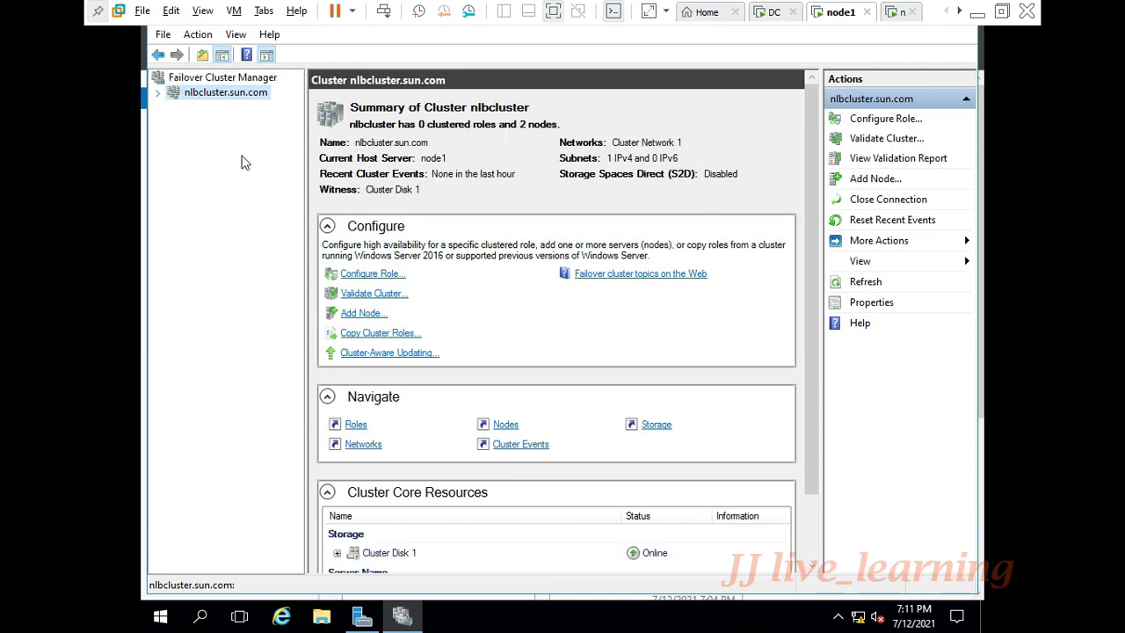
{"action": "left_click", "coordinate": [158, 93]}
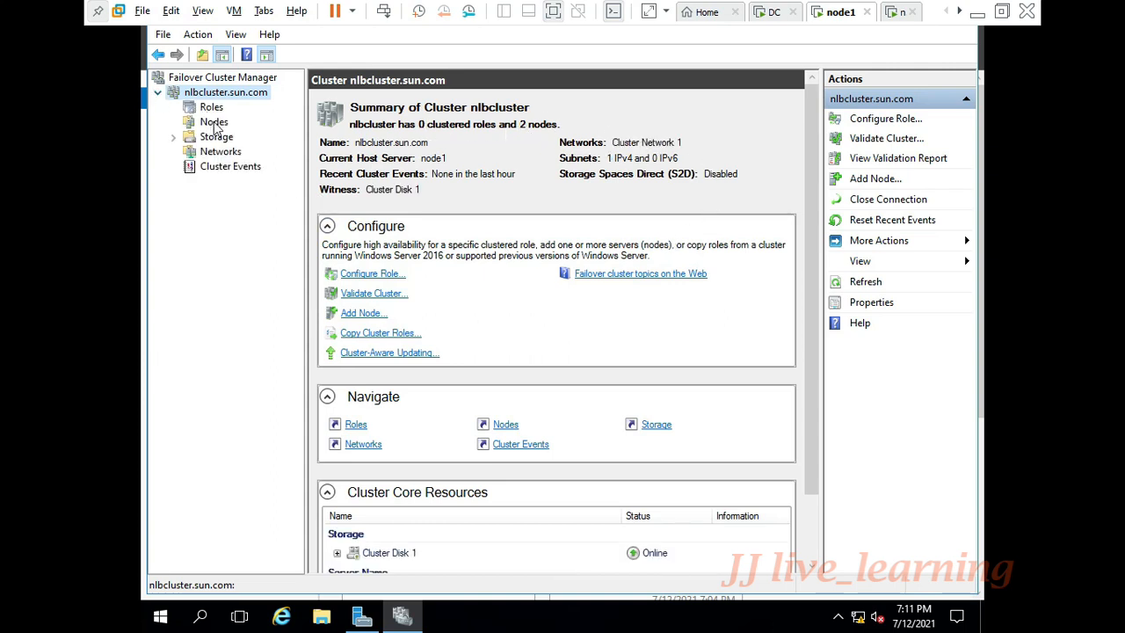
{"action": "left_click", "coordinate": [894, 9]}
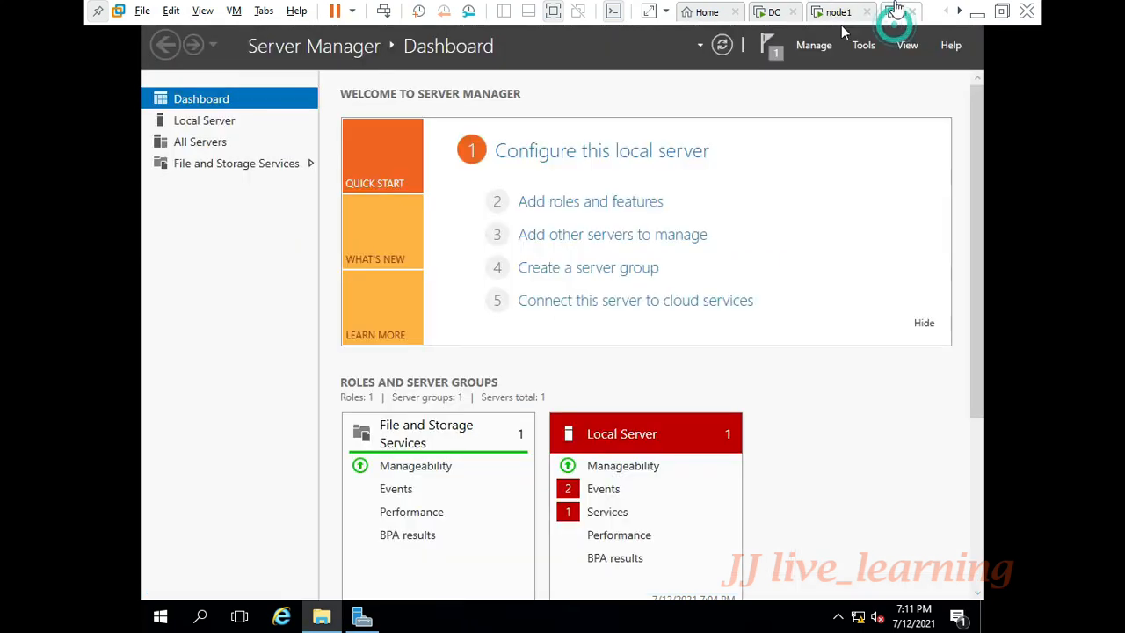
{"action": "left_click", "coordinate": [879, 95]}
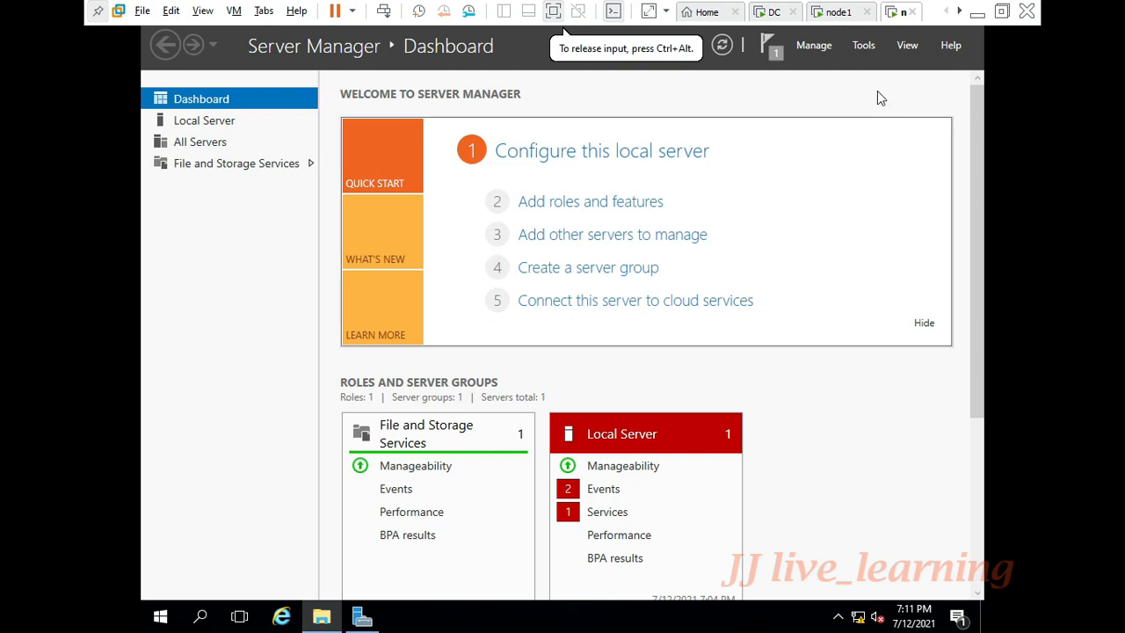
{"action": "left_click", "coordinate": [866, 47]}
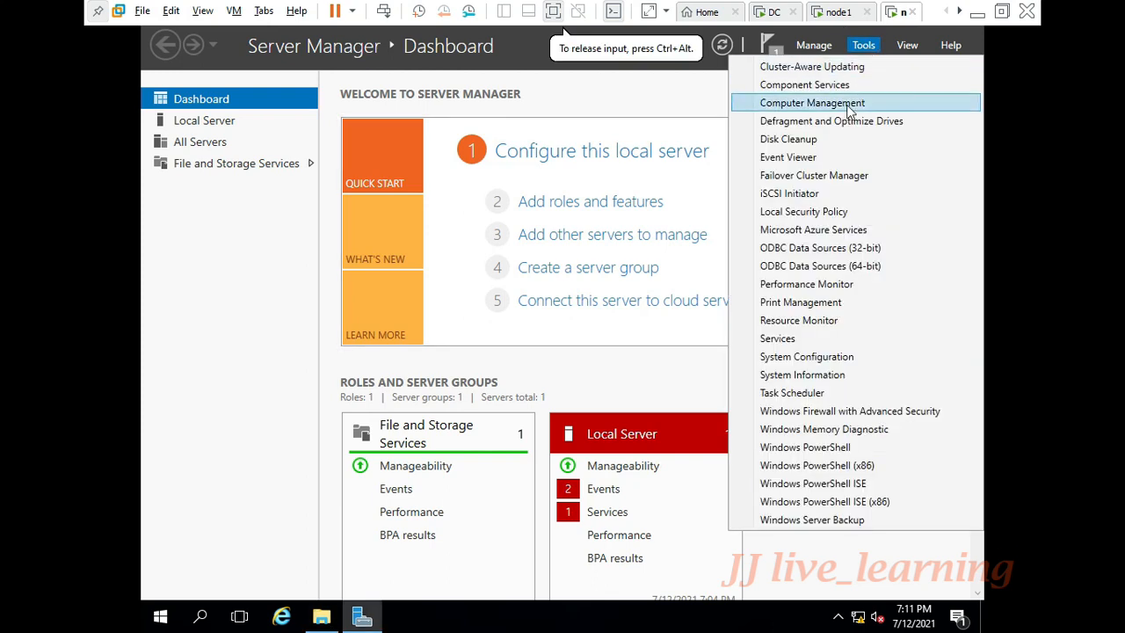
{"action": "left_click", "coordinate": [838, 172]}
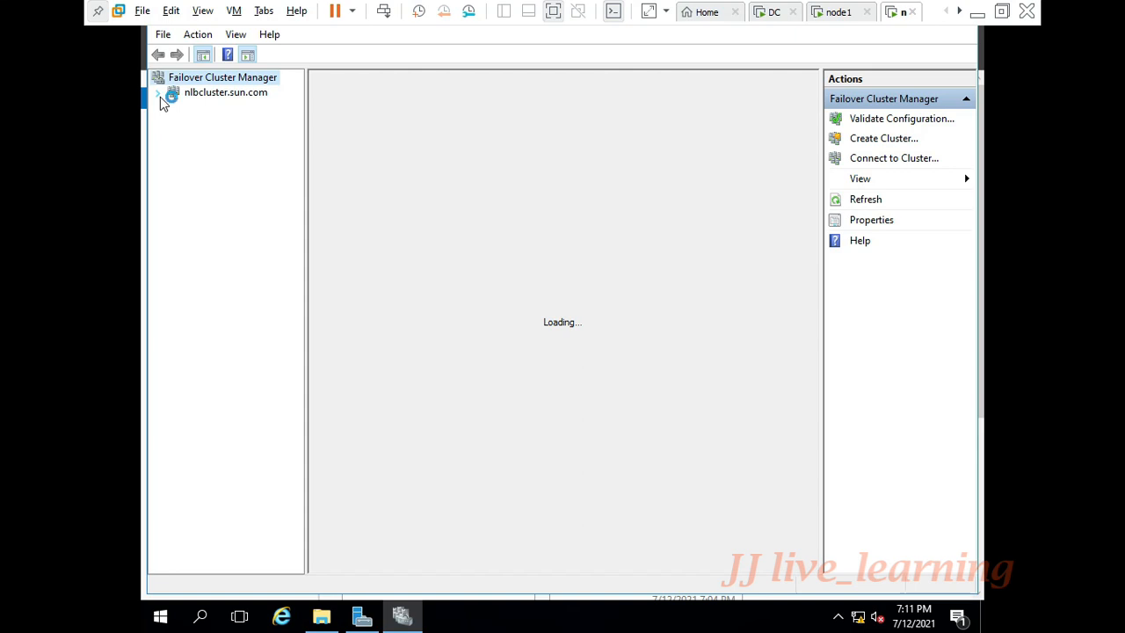
{"action": "left_click", "coordinate": [246, 93]}
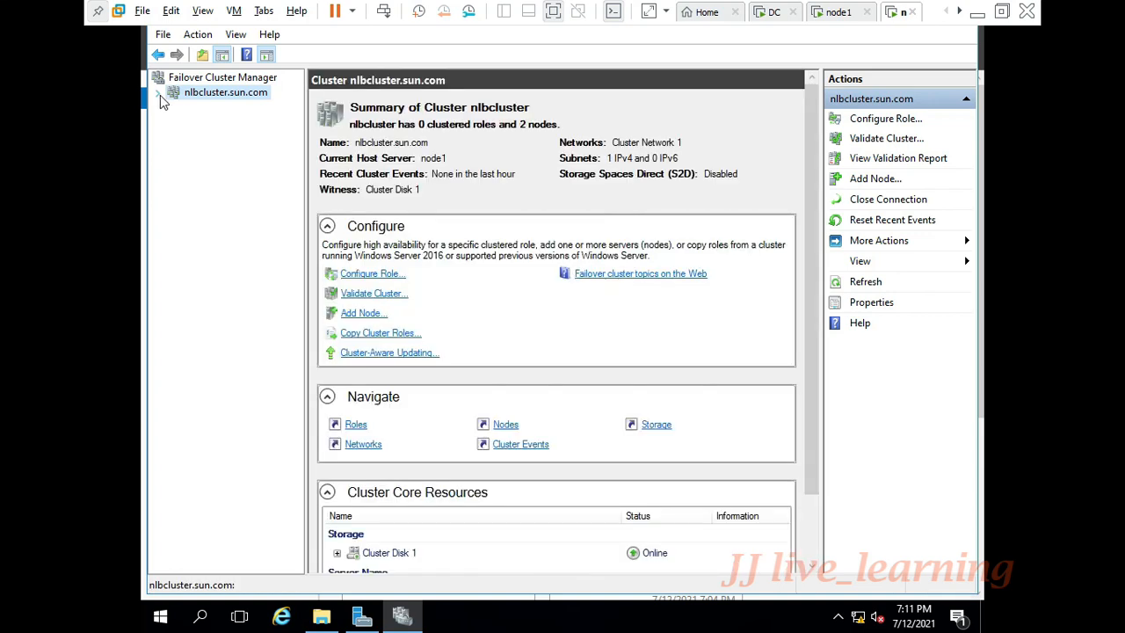
{"action": "left_click", "coordinate": [158, 93]}
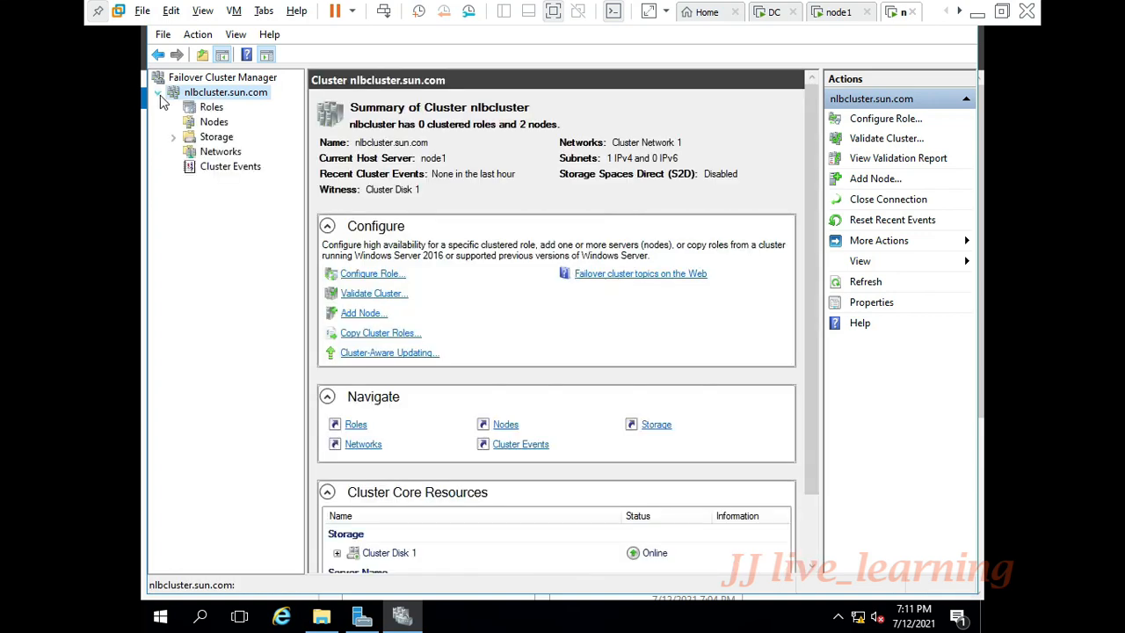
On DC, open Active Directory Users and Computers with dsa.msc and check the nlbcluster object in the Computers container.
{"action": "left_click", "coordinate": [775, 13]}
{"action": "key", "text": "super+r"}
{"action": "type", "text": "ds"}
{"action": "type", "text": "a.msc"}
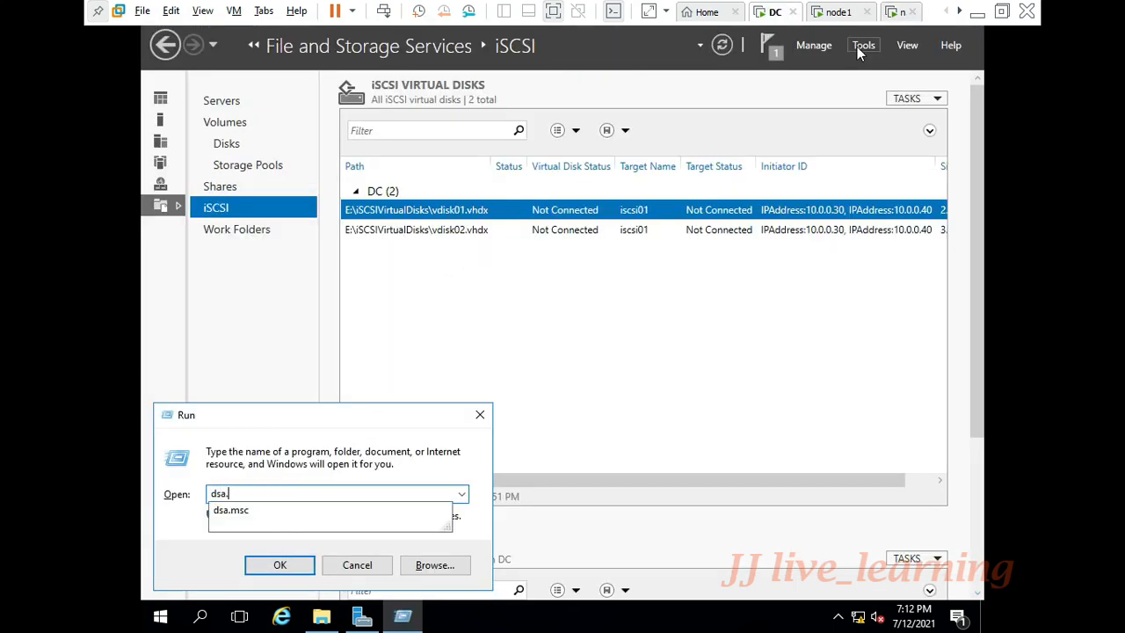
{"action": "key", "text": "Return"}
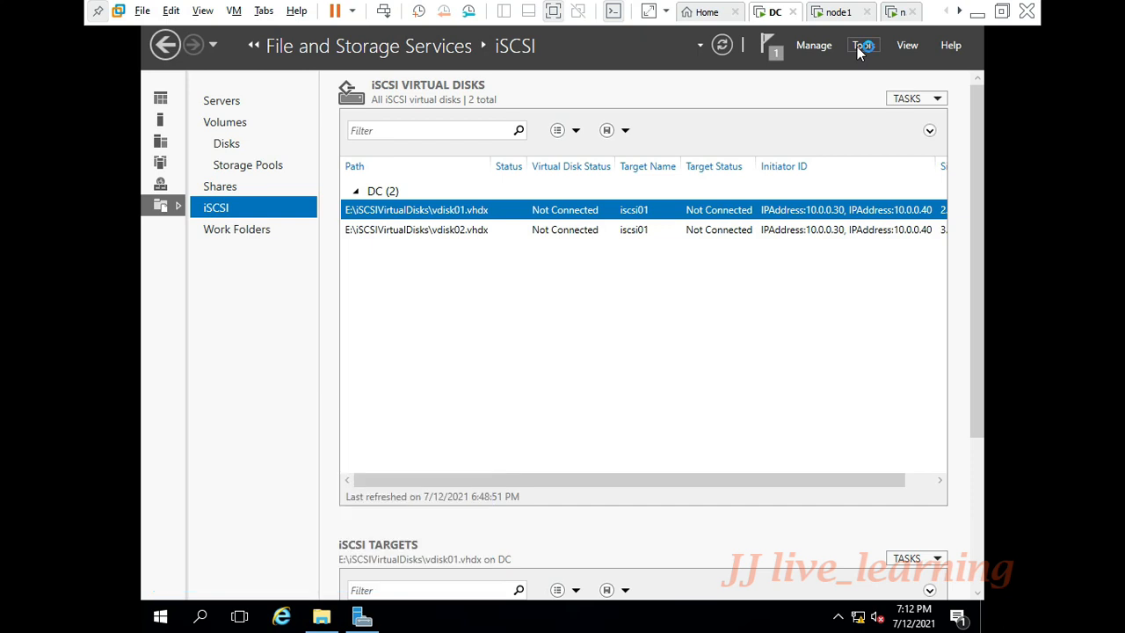
{"action": "left_click", "coordinate": [162, 98]}
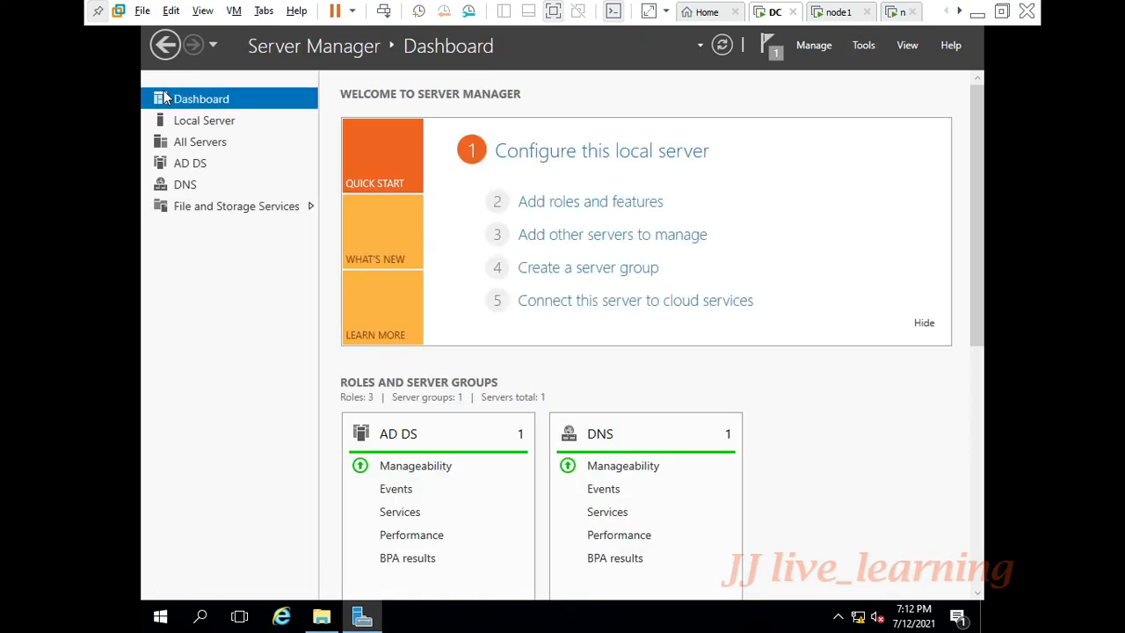
{"action": "left_click", "coordinate": [361, 622]}
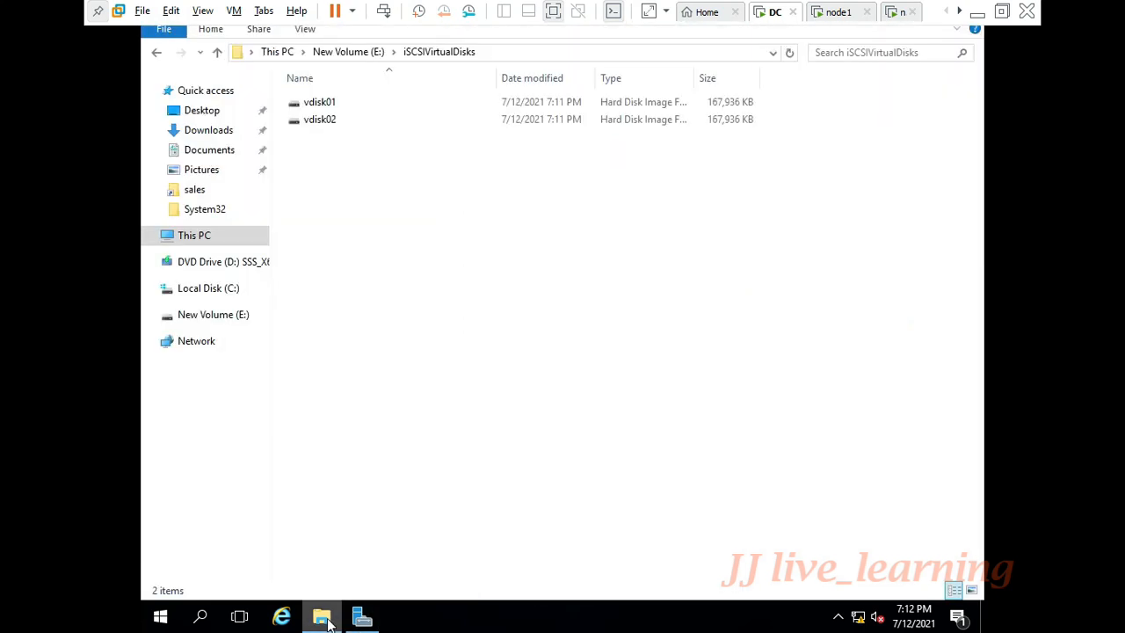
{"action": "mouse_move", "coordinate": [322, 618]}
{"action": "left_click", "coordinate": [397, 463]}
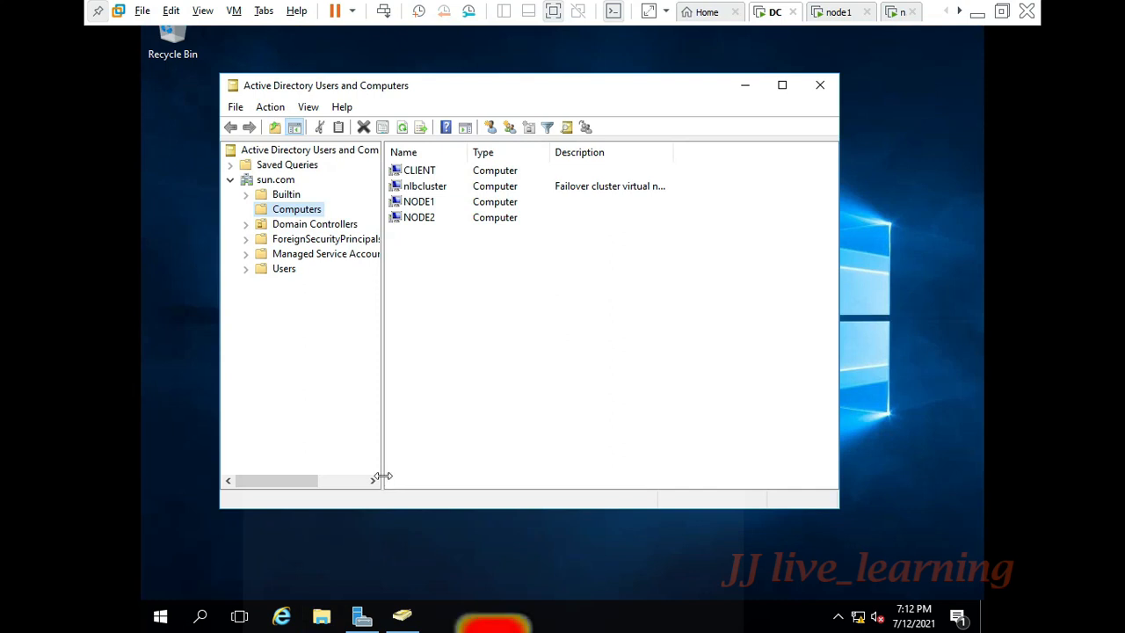
{"action": "left_click", "coordinate": [783, 85]}
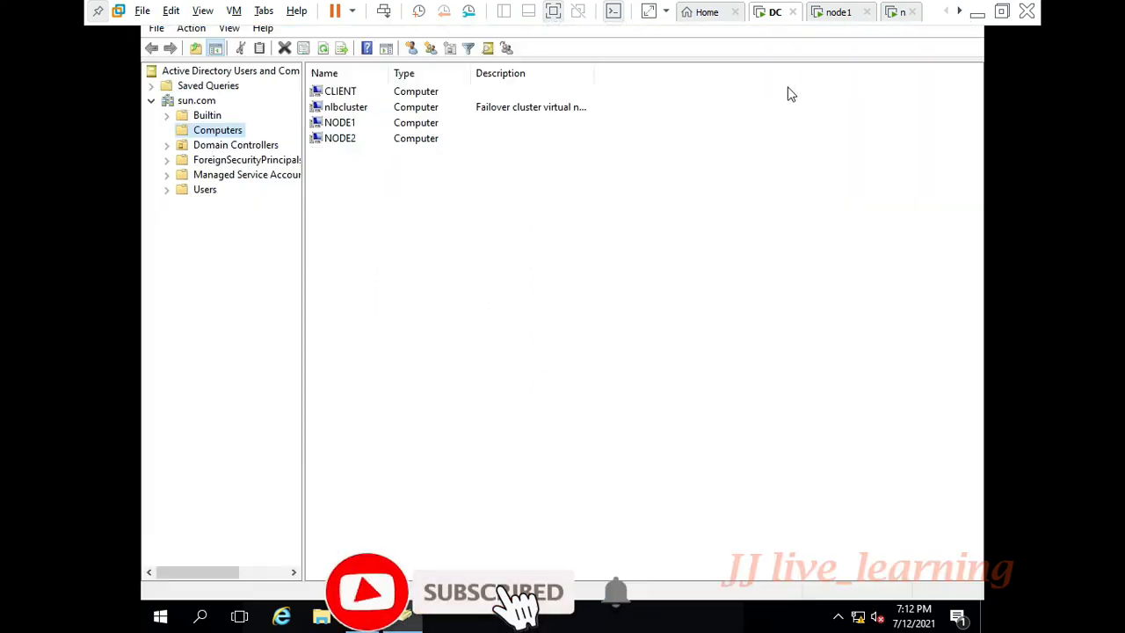
{"action": "left_click", "coordinate": [356, 108]}
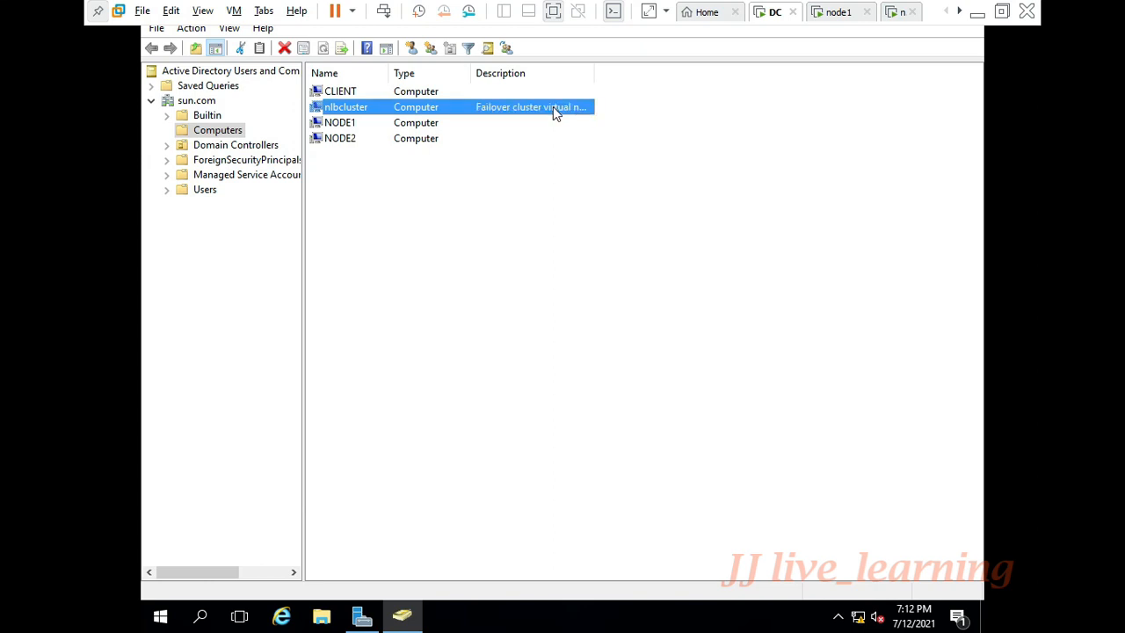
Open DNS Manager on DC, check the nlbcluster host record in the sun.com forward lookup zone, and return to node1.
{"action": "key", "text": "super+r"}
{"action": "type", "text": "dns"}
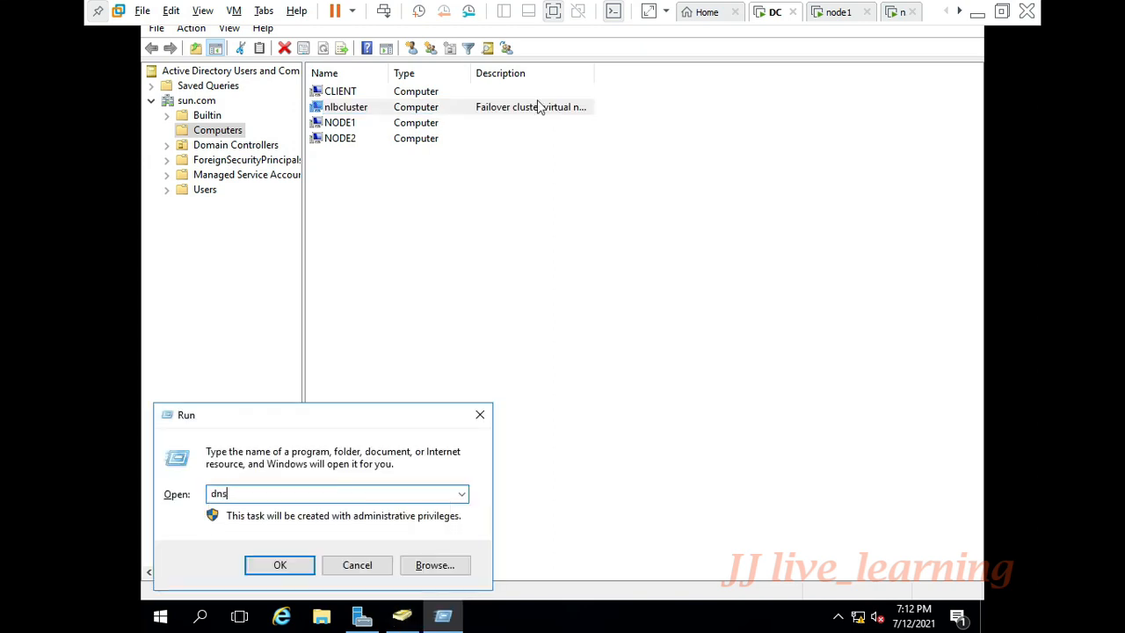
{"action": "key", "text": "BackSpace"}
{"action": "type", "text": "mgmt.msc"}
{"action": "key", "text": "Return"}
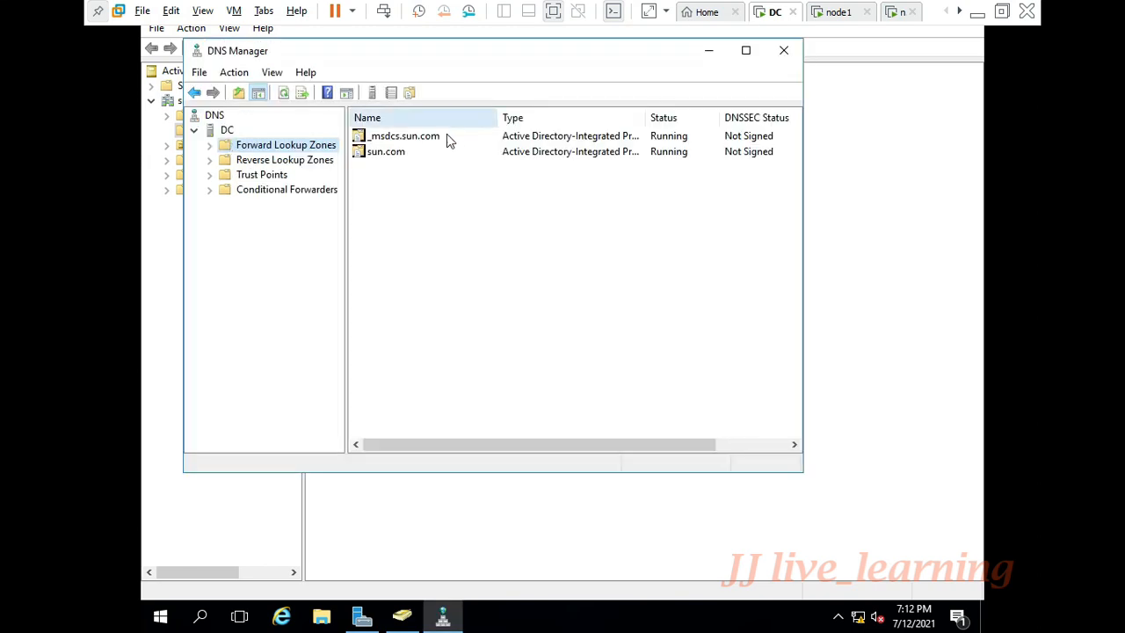
{"action": "left_click", "coordinate": [426, 151]}
{"action": "double_click", "coordinate": [426, 151]}
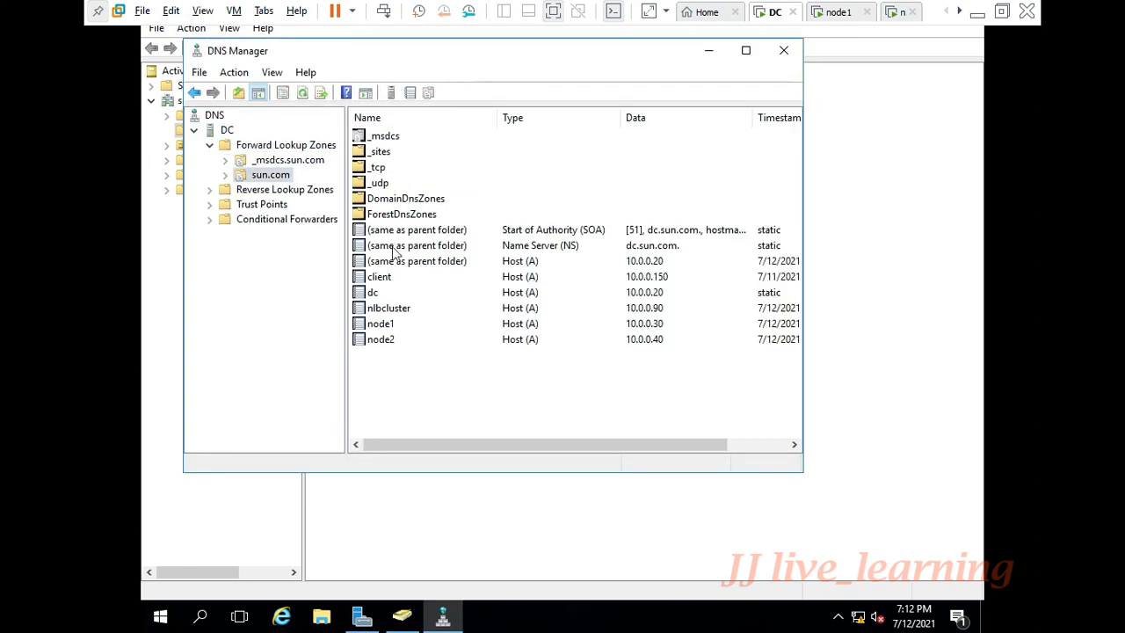
{"action": "left_click", "coordinate": [400, 312]}
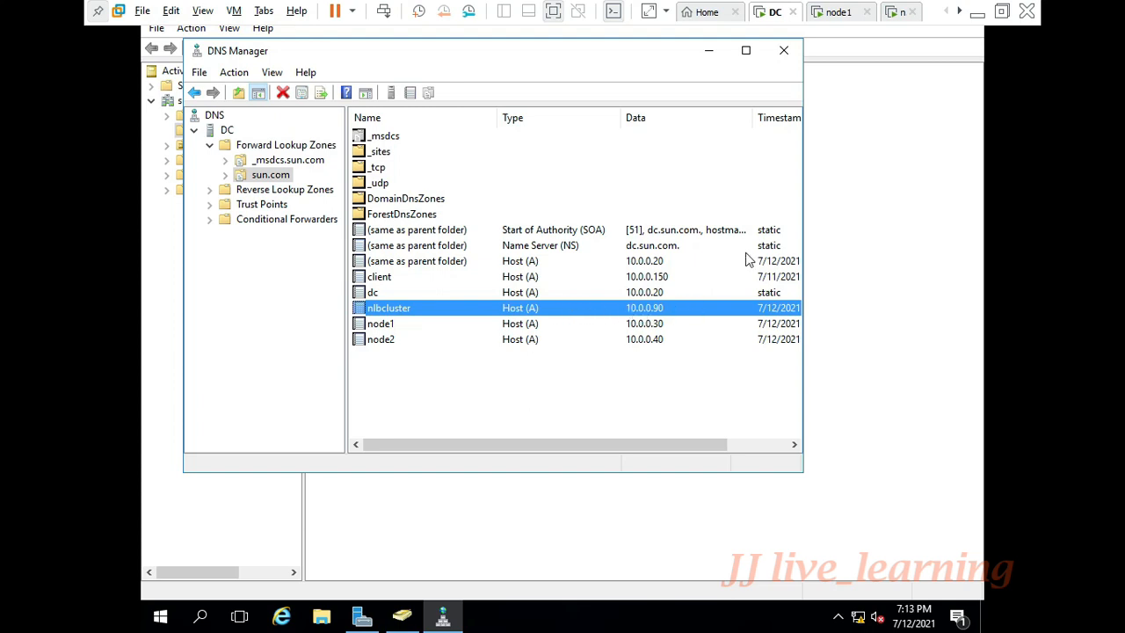
{"action": "left_click", "coordinate": [838, 12]}
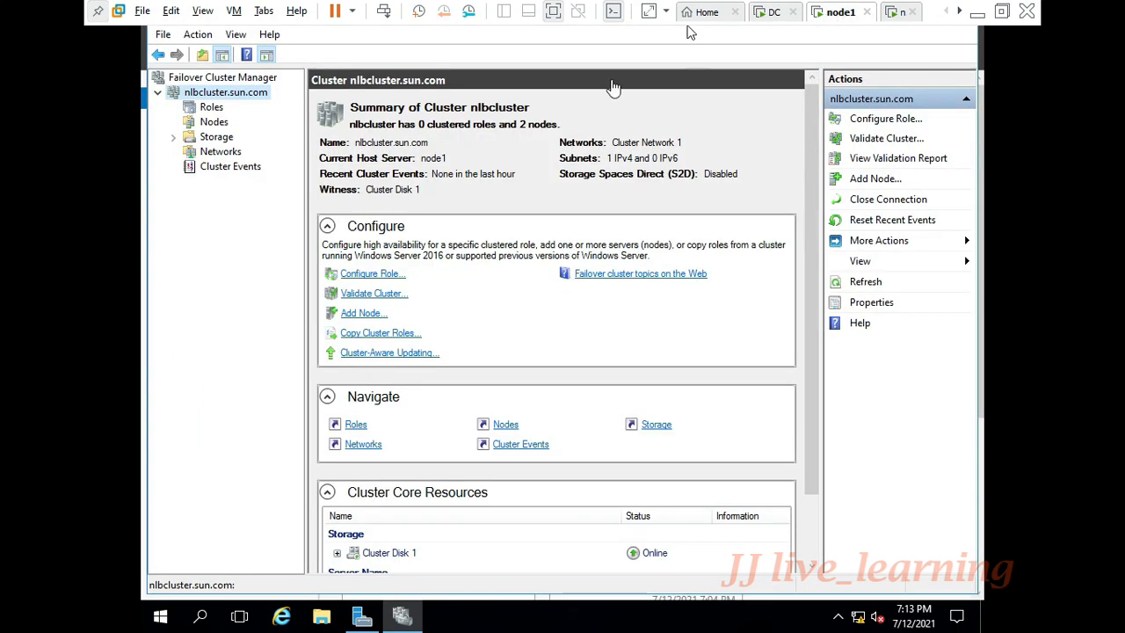
Review the nodes and the storage disks of nlbcluster.sun.com in Failover Cluster Manager on node1.
{"action": "left_click", "coordinate": [211, 126]}
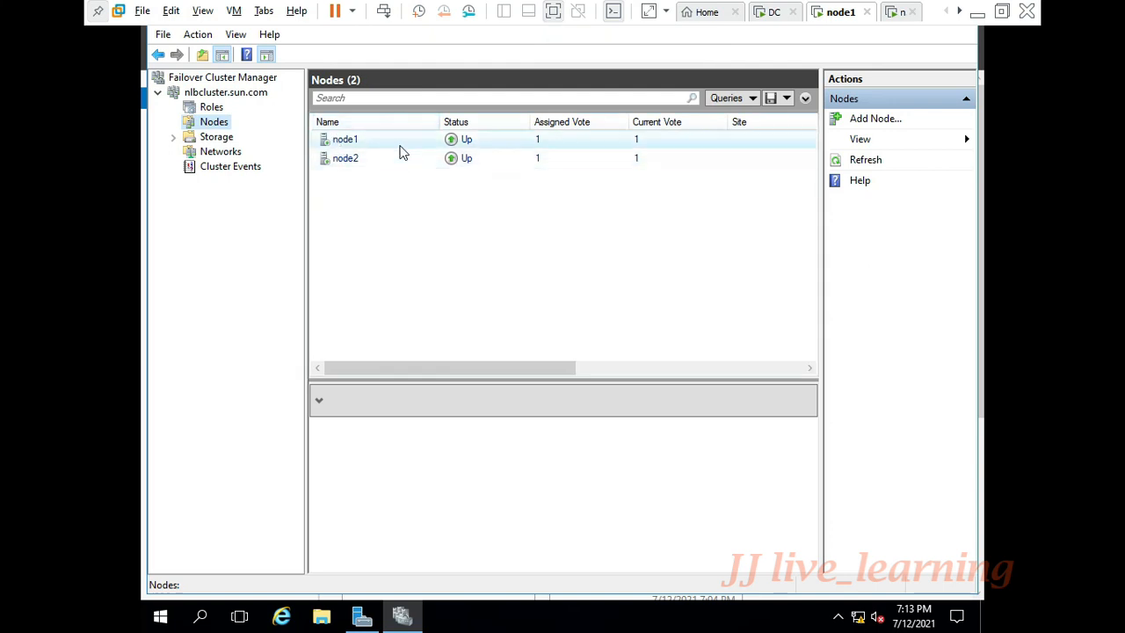
{"action": "left_click", "coordinate": [176, 139]}
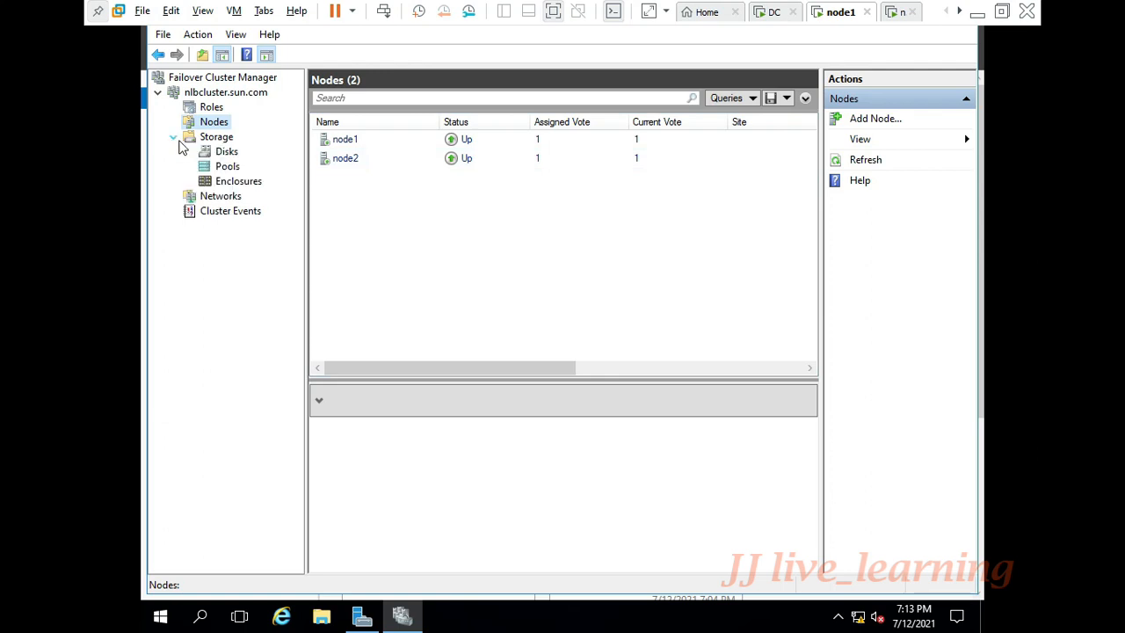
{"action": "left_click", "coordinate": [226, 152]}
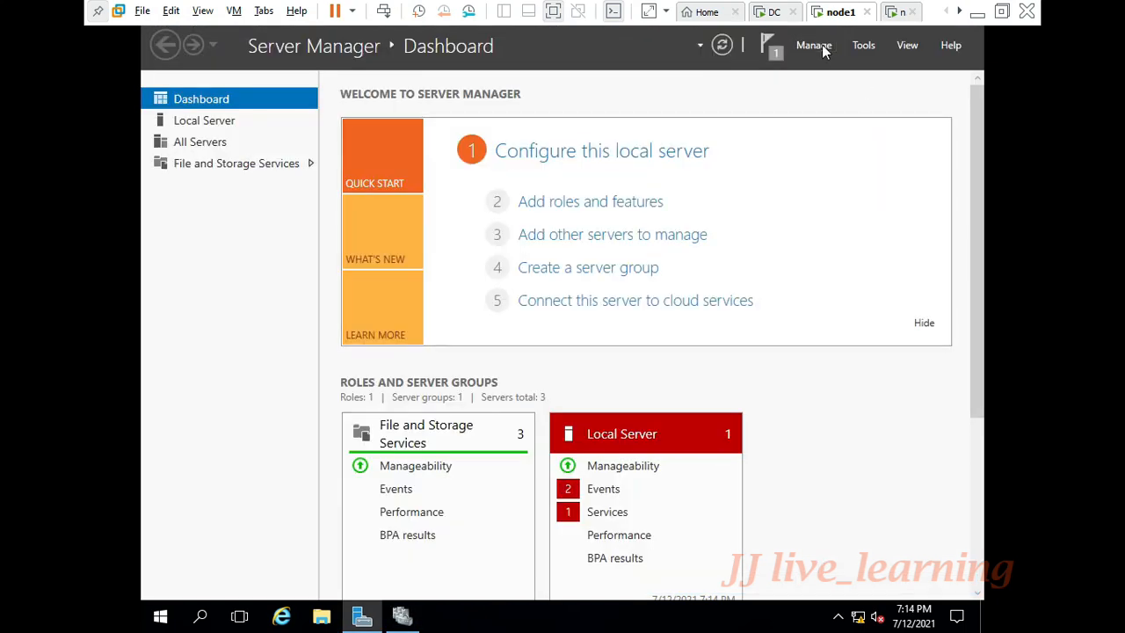
In Server Manager on node1, start adding roles and features with a role-based installation and node1.sun.com as destination server.
{"action": "left_click", "coordinate": [822, 45]}
{"action": "left_click", "coordinate": [826, 68]}
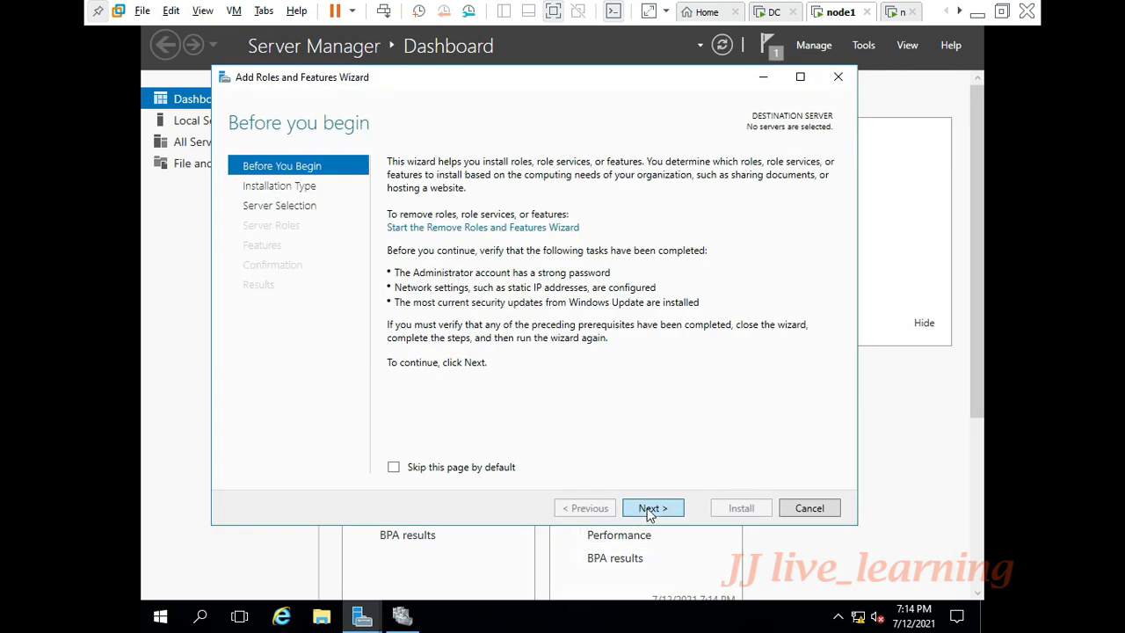
{"action": "left_click", "coordinate": [649, 510]}
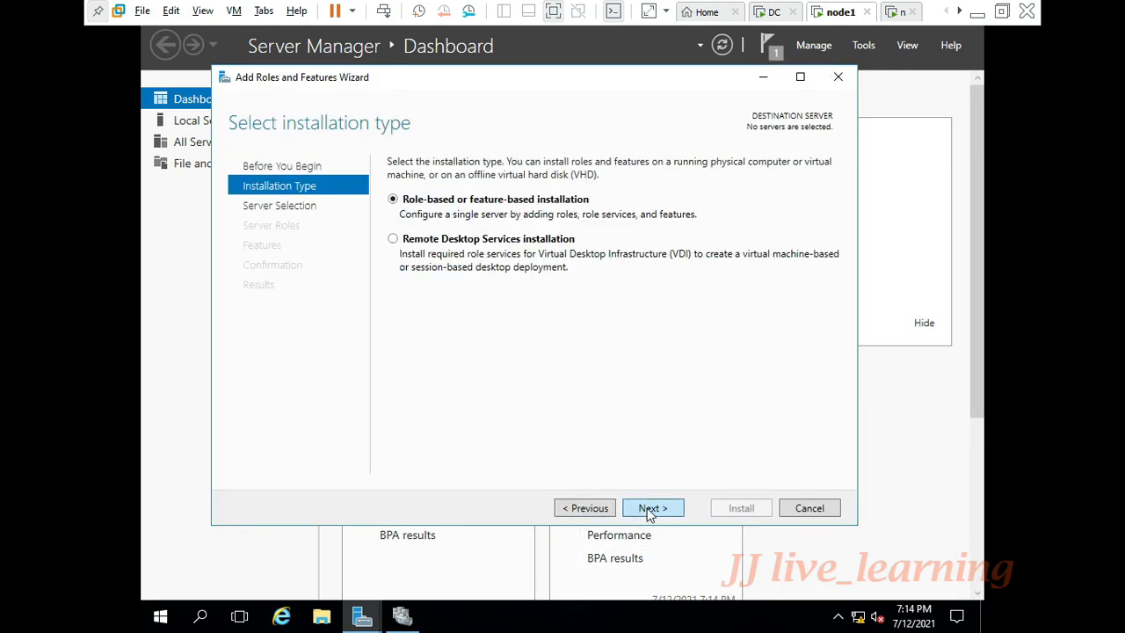
{"action": "left_click", "coordinate": [649, 510]}
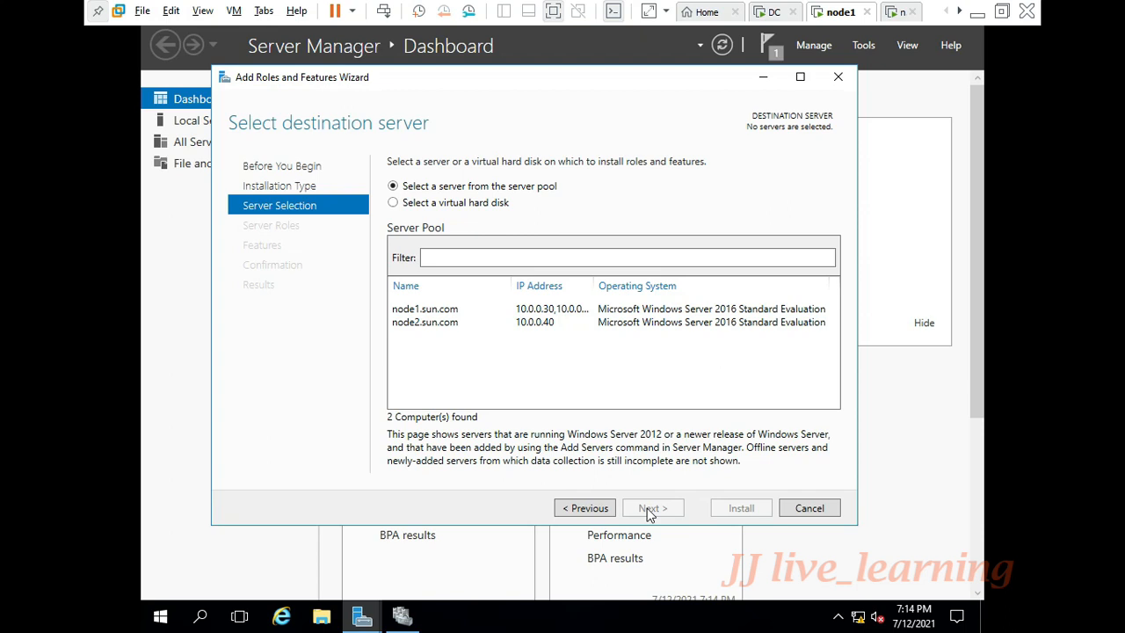
{"action": "left_click", "coordinate": [547, 312]}
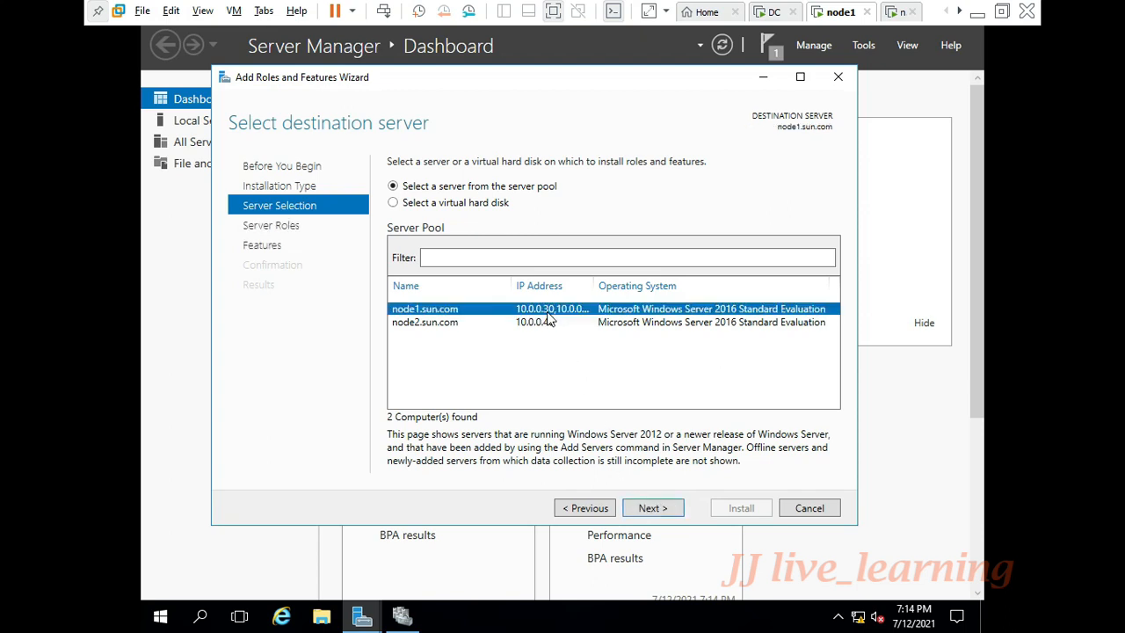
{"action": "left_click", "coordinate": [649, 508]}
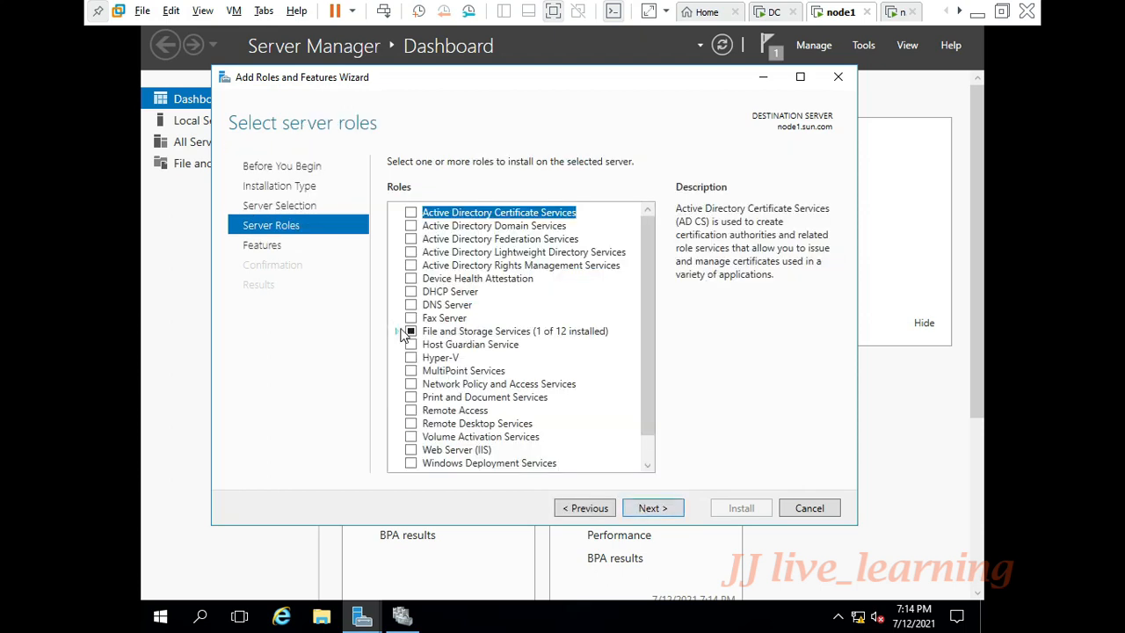
Install the File Server role service under File and iSCSI Services on node1 without extra features, and close the wizard when done.
{"action": "left_click", "coordinate": [396, 331]}
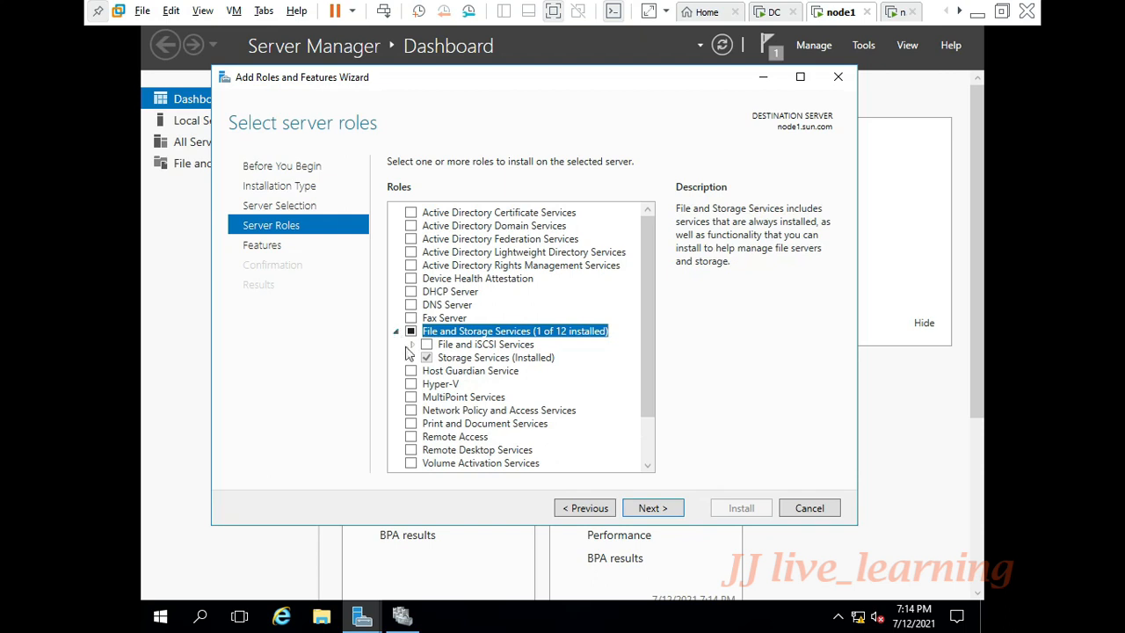
{"action": "left_click", "coordinate": [412, 345]}
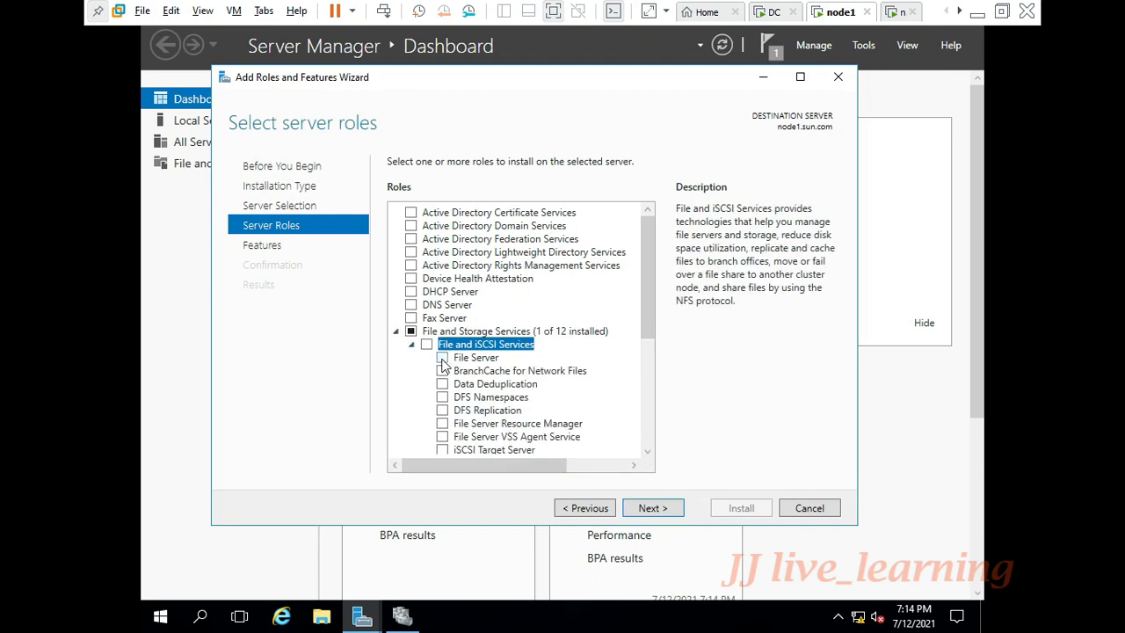
{"action": "left_click", "coordinate": [442, 358]}
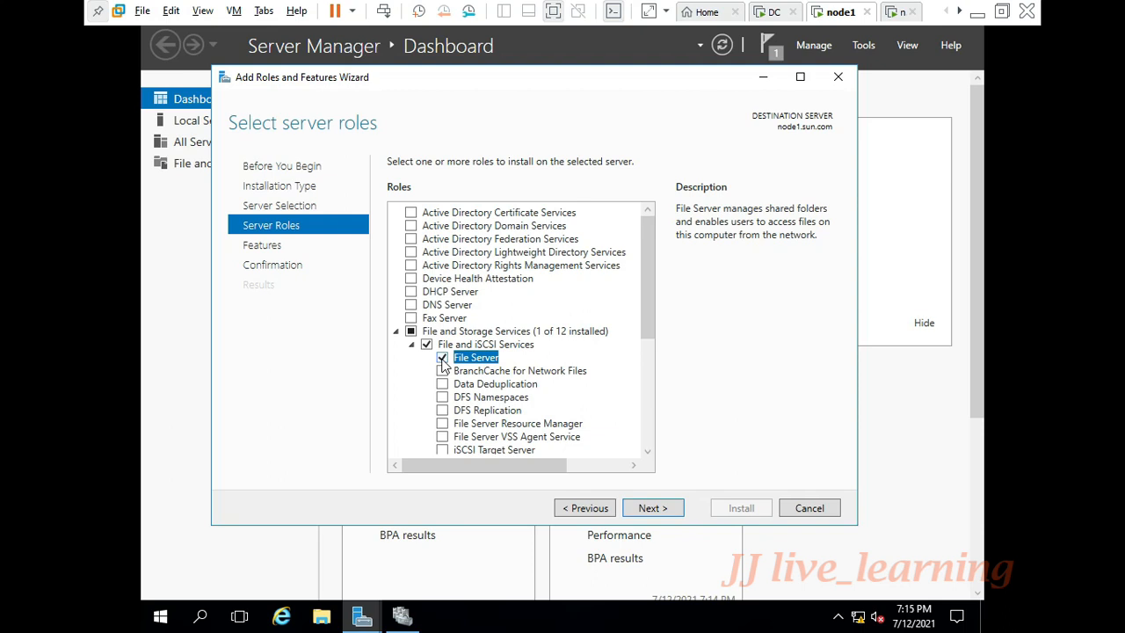
{"action": "left_click", "coordinate": [650, 508]}
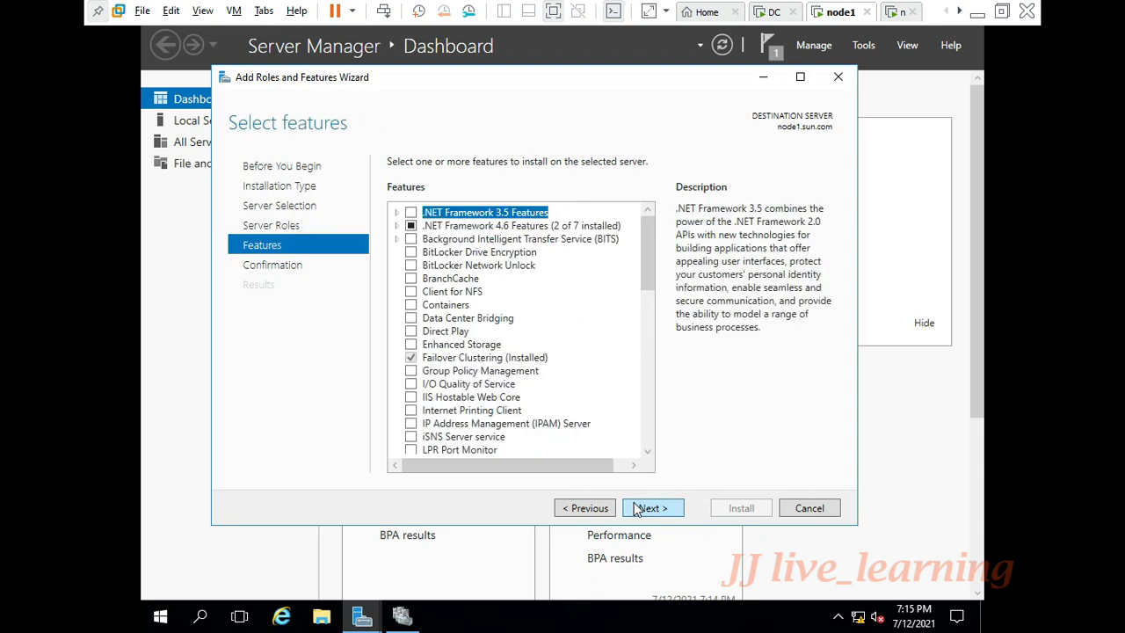
{"action": "left_click", "coordinate": [636, 509]}
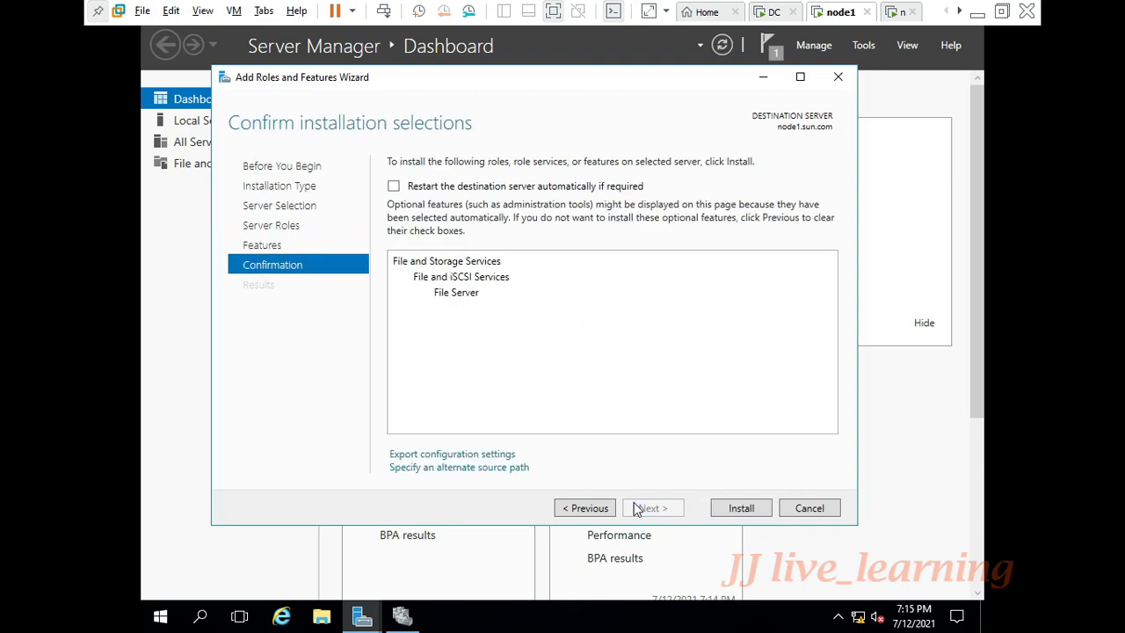
{"action": "left_click", "coordinate": [726, 509]}
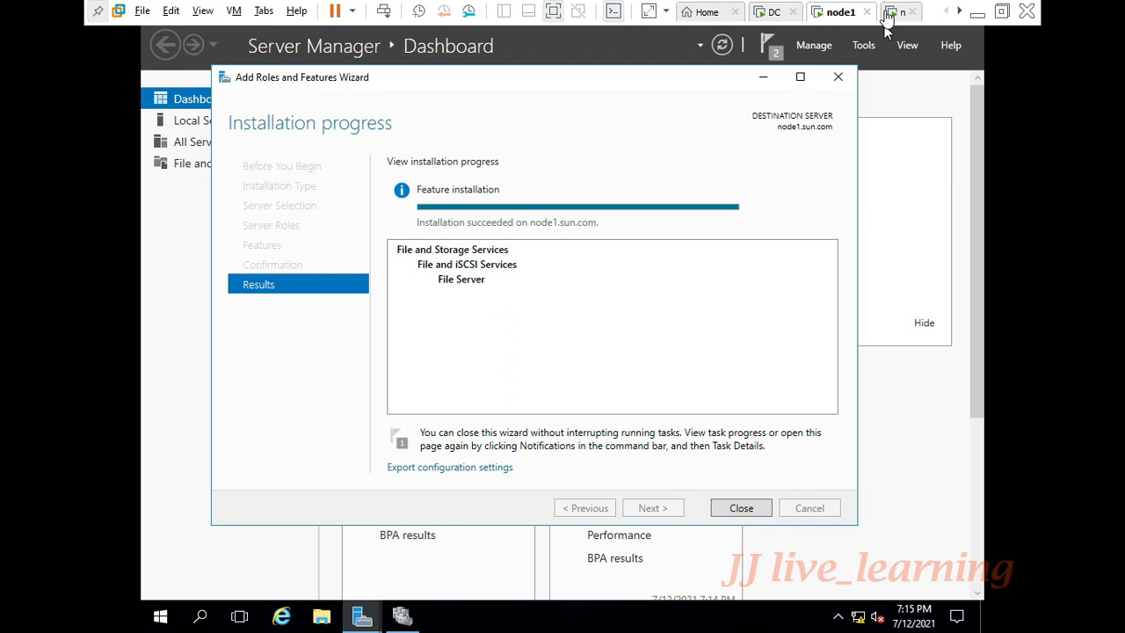
{"action": "left_click", "coordinate": [738, 509]}
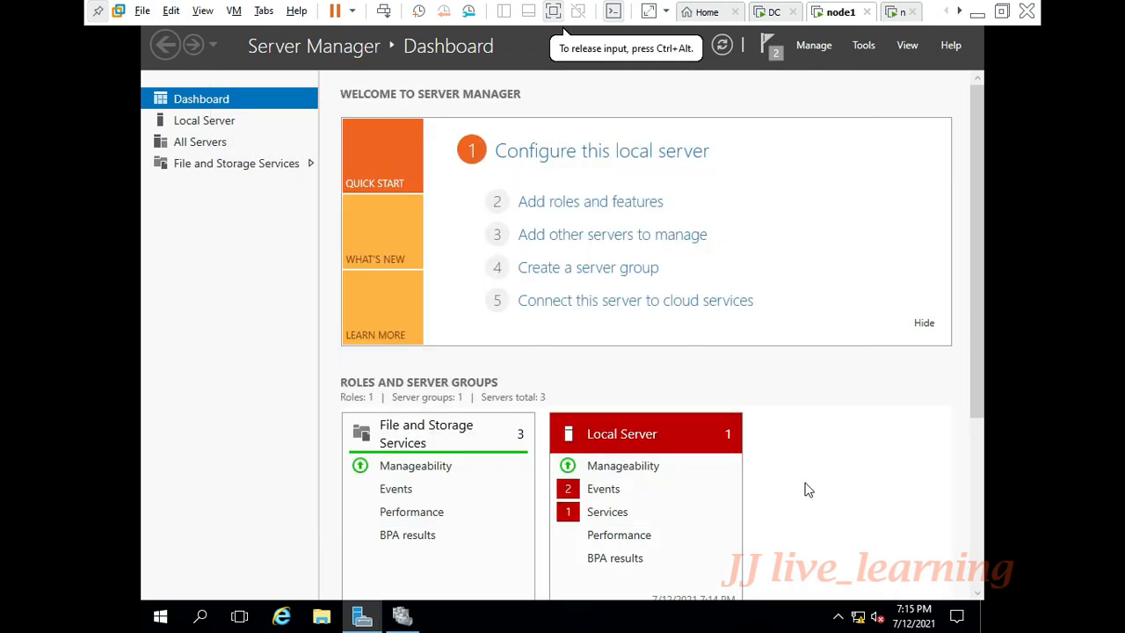
Switch to Server Manager on node2 and start a role-based installation of roles and features with node2.sun.com as destination server.
{"action": "left_click", "coordinate": [894, 11]}
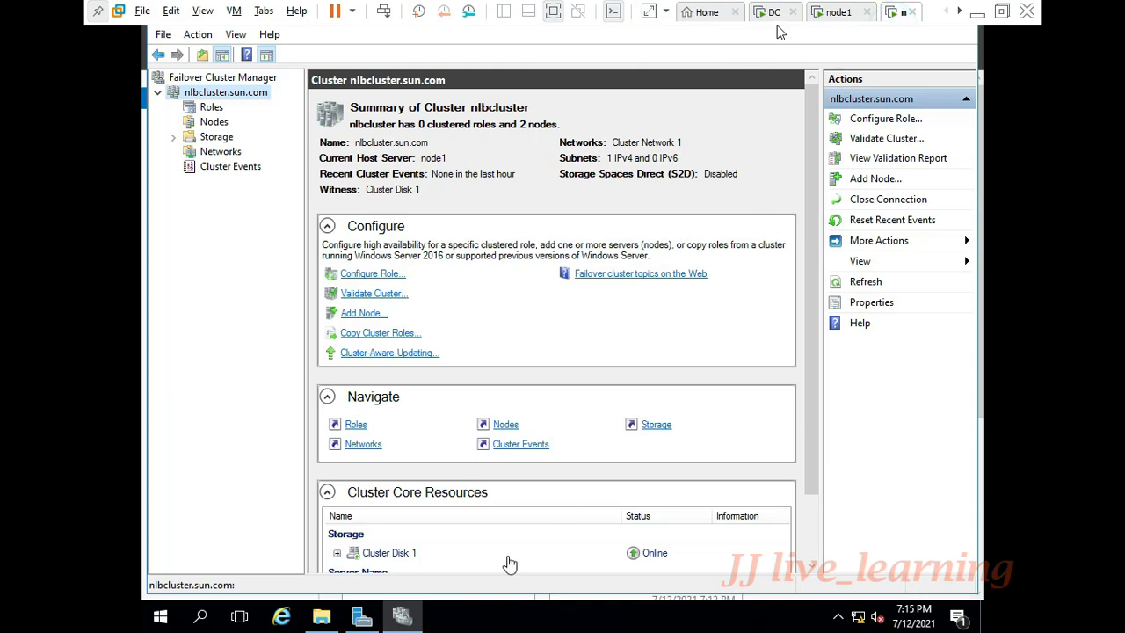
{"action": "left_click", "coordinate": [367, 618]}
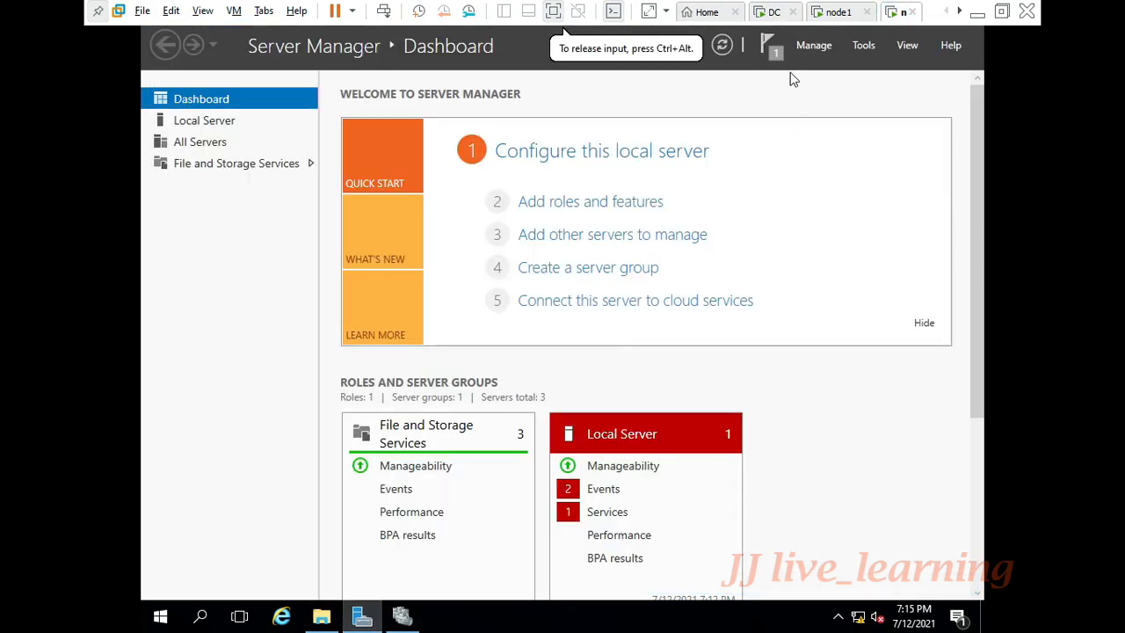
{"action": "left_click", "coordinate": [813, 49]}
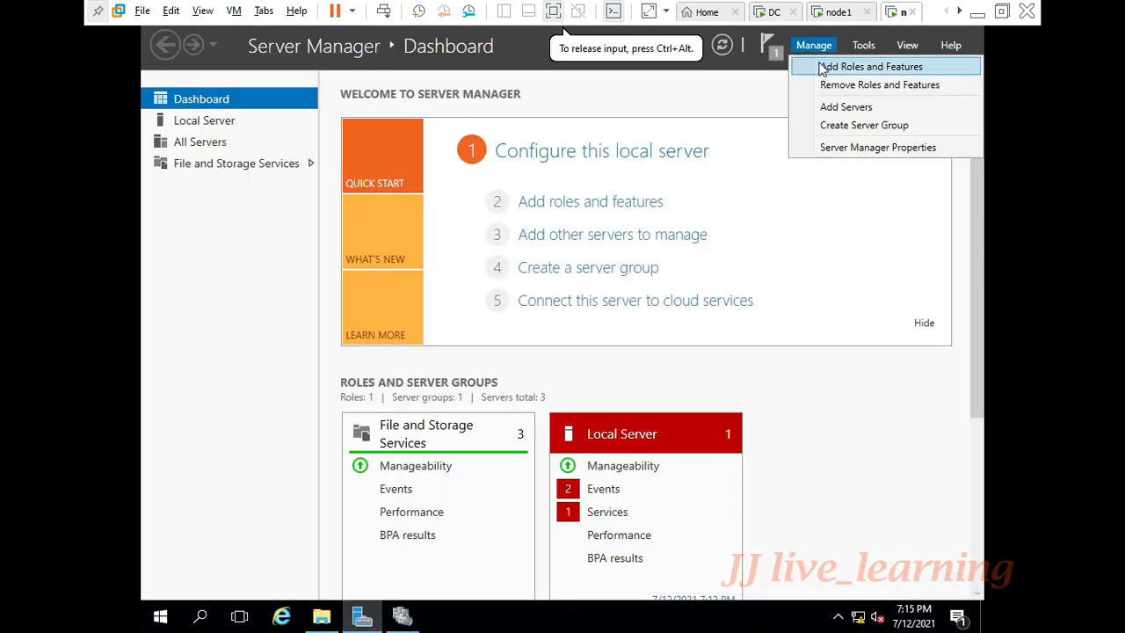
{"action": "left_click", "coordinate": [821, 67]}
{"action": "left_click", "coordinate": [640, 508]}
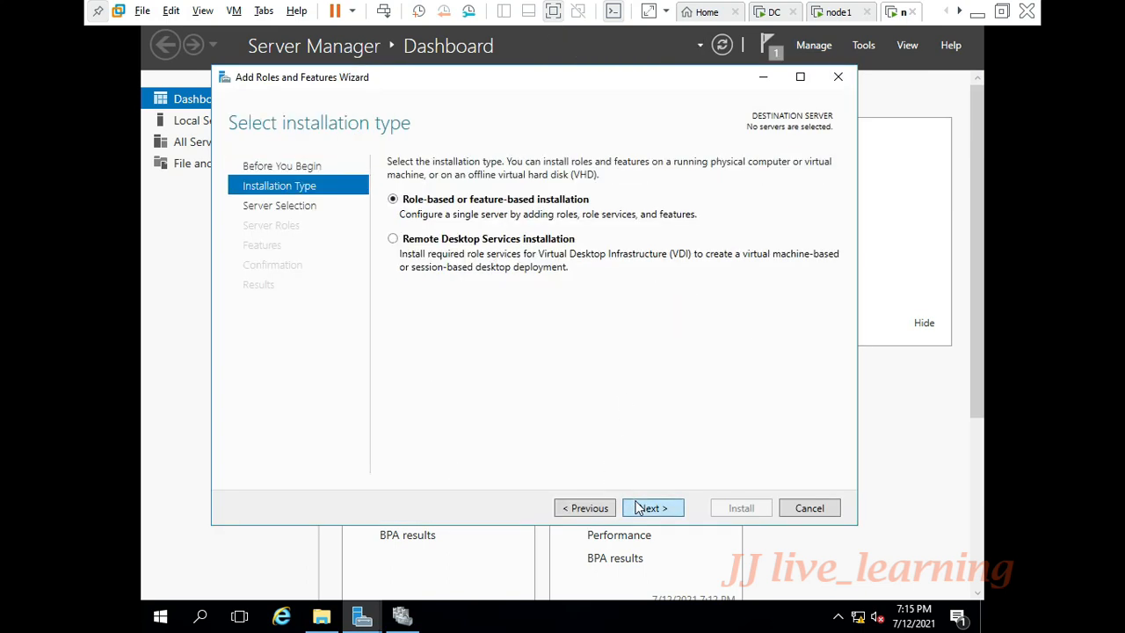
{"action": "left_click", "coordinate": [640, 509]}
{"action": "left_click", "coordinate": [582, 325]}
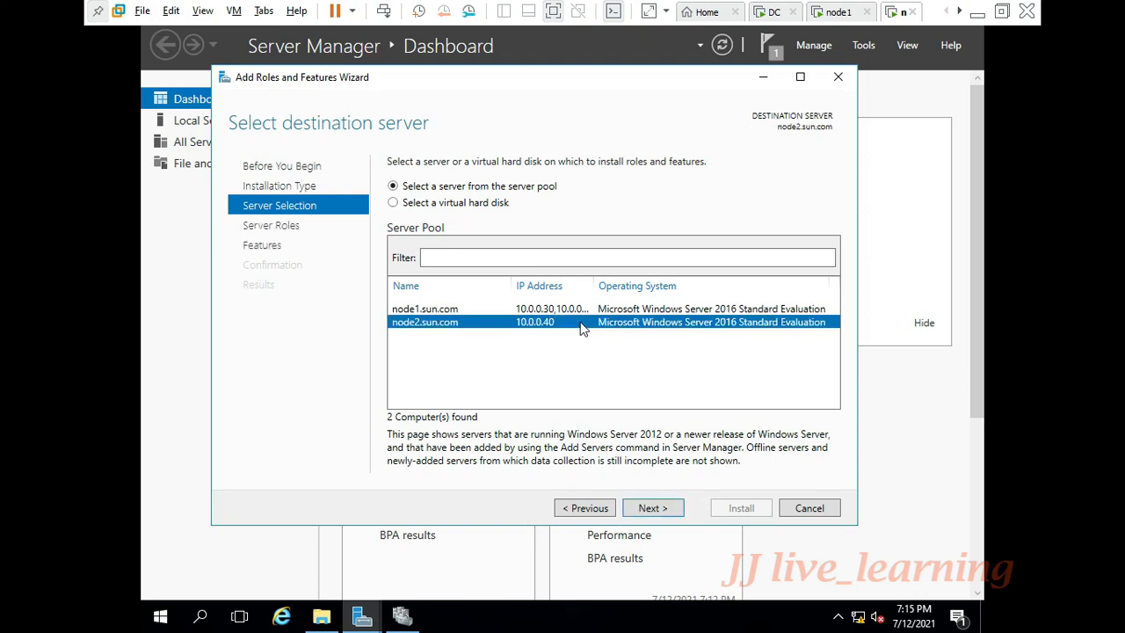
{"action": "left_click", "coordinate": [659, 515]}
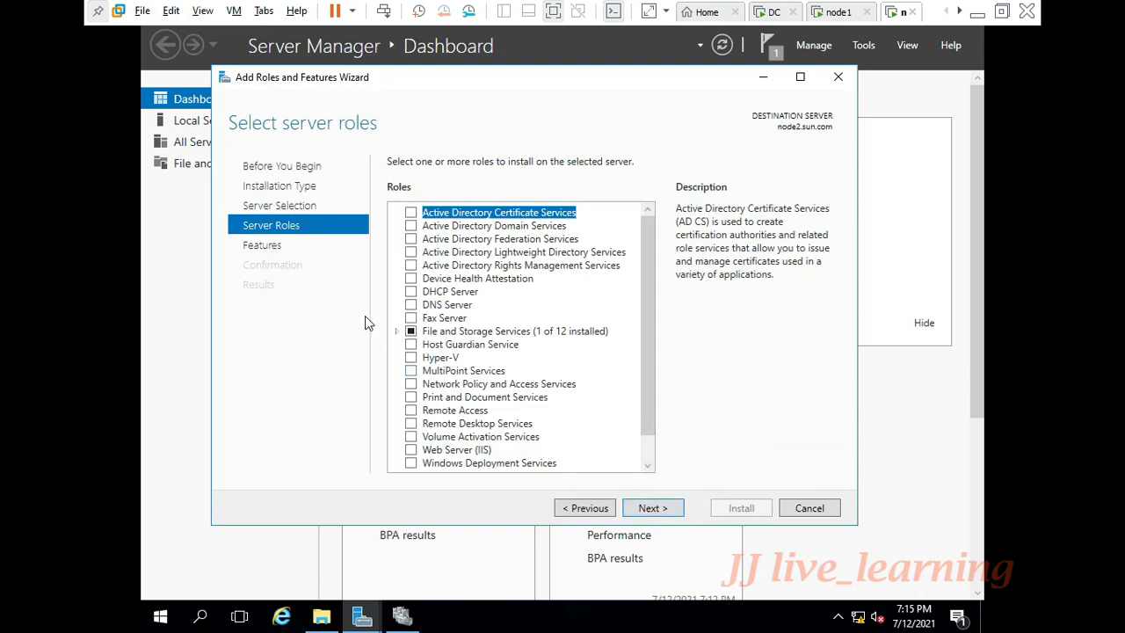
Install the File Server role service under File and iSCSI Services on node2 without extra features, and close the wizard when done.
{"action": "left_click", "coordinate": [396, 331]}
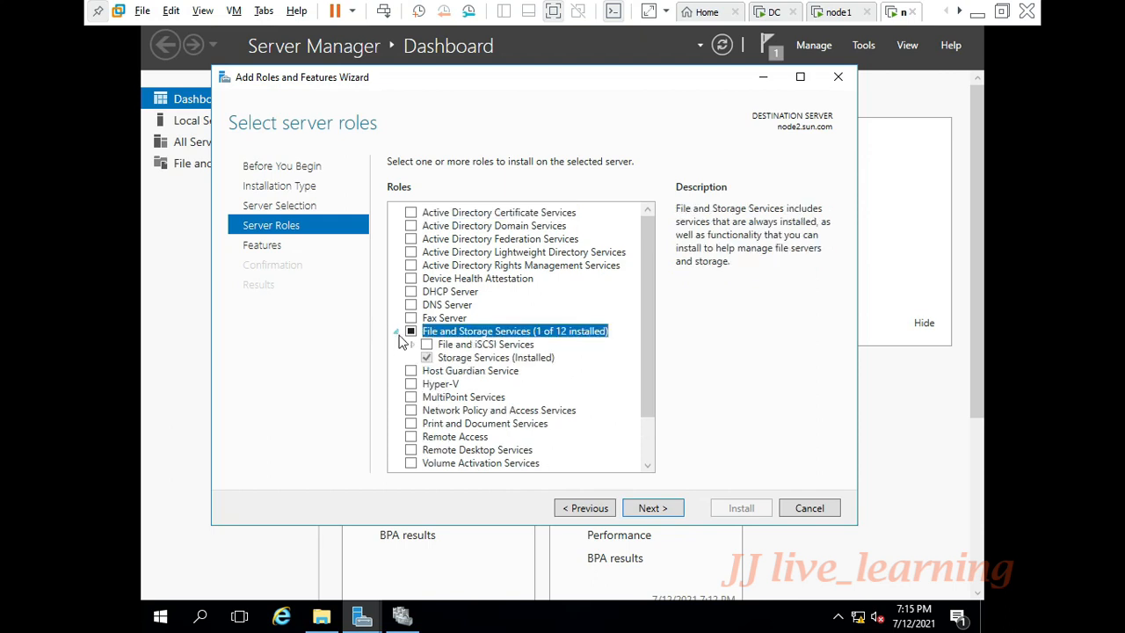
{"action": "left_click", "coordinate": [410, 344]}
{"action": "left_click", "coordinate": [441, 358]}
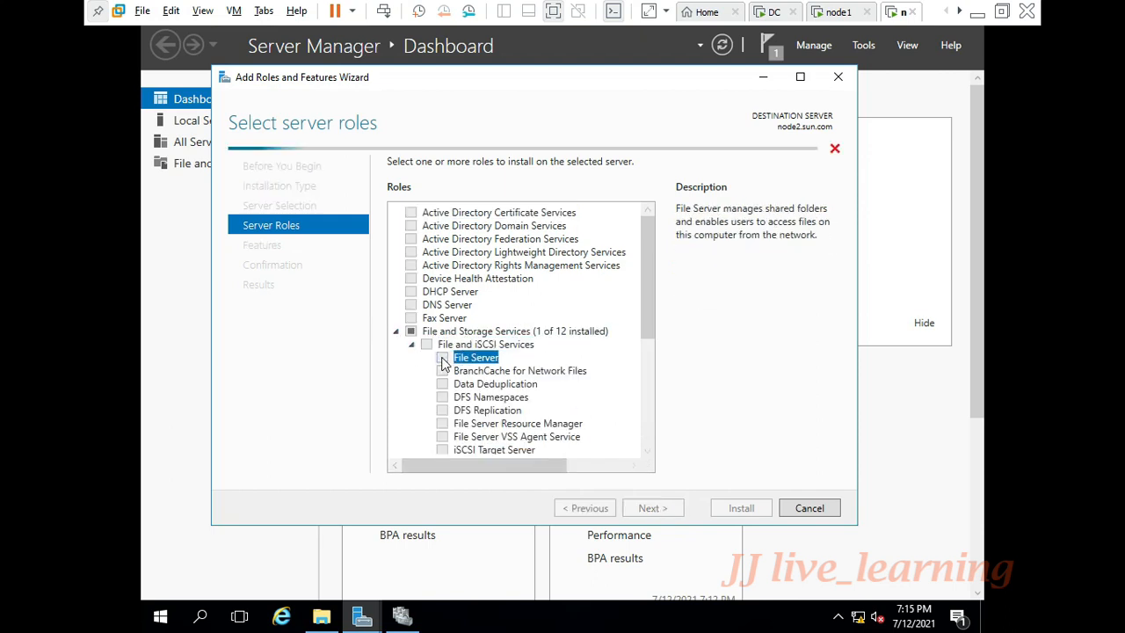
{"action": "left_click", "coordinate": [645, 508]}
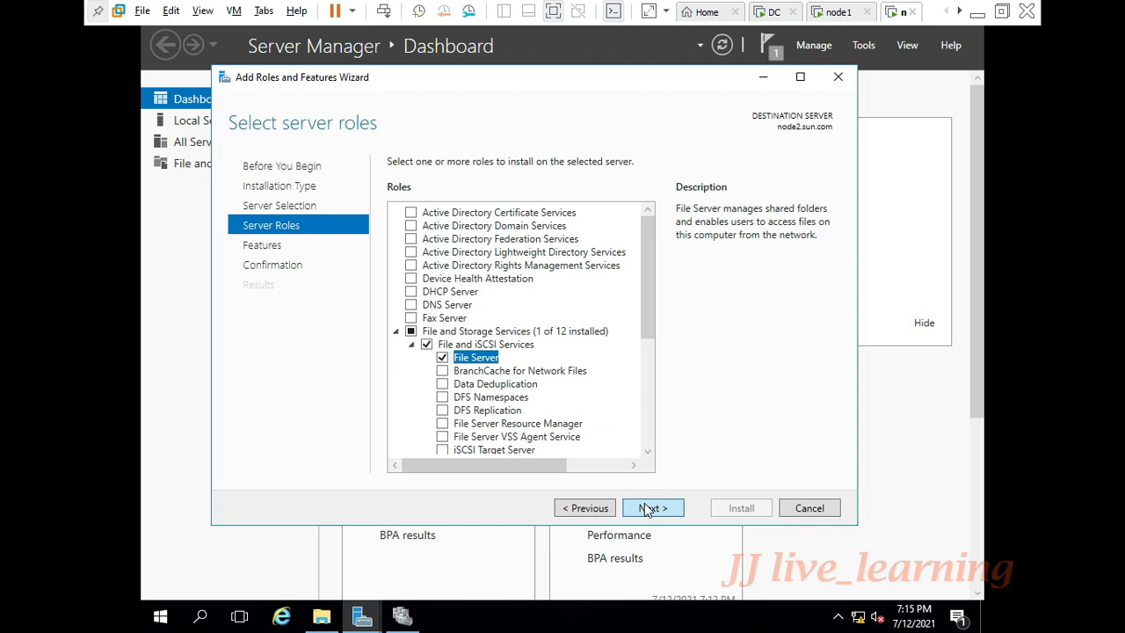
{"action": "left_click", "coordinate": [653, 509]}
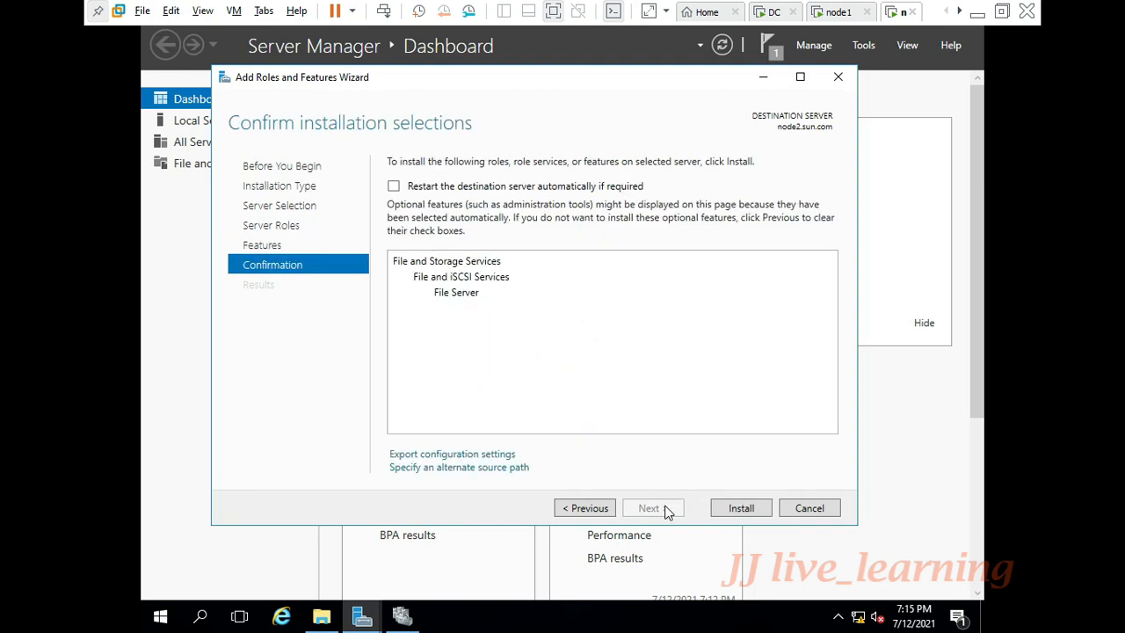
{"action": "left_click", "coordinate": [727, 510]}
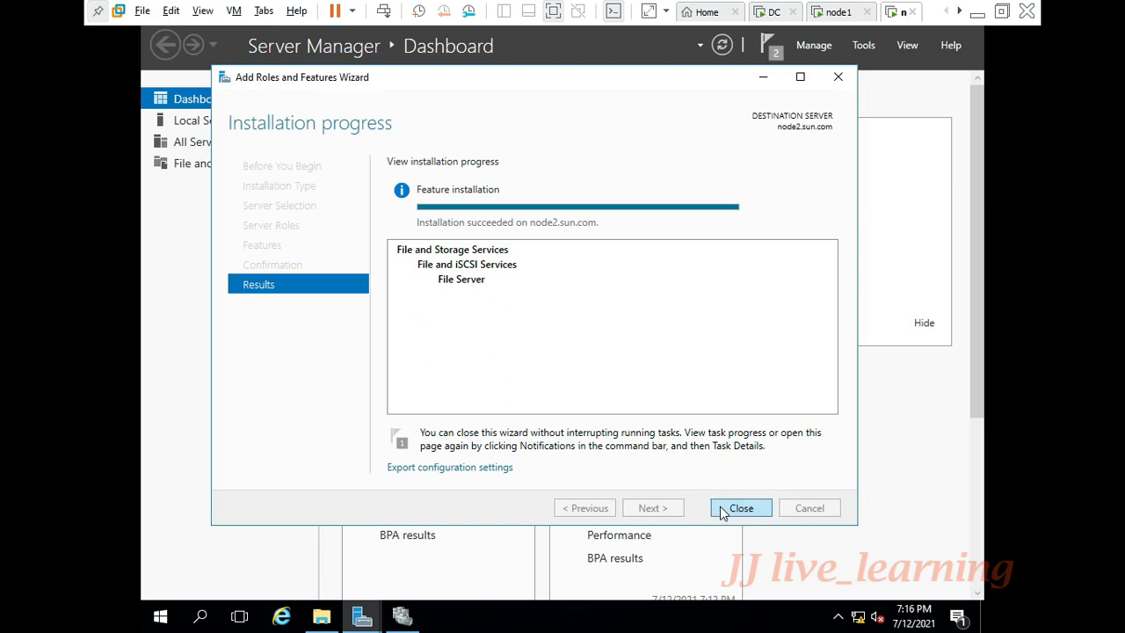
{"action": "left_click", "coordinate": [741, 508]}
Back in Failover Cluster Manager on node1, start configuring a clustered role for nlbcluster and choose File Server as the role.
{"action": "left_click", "coordinate": [839, 11]}
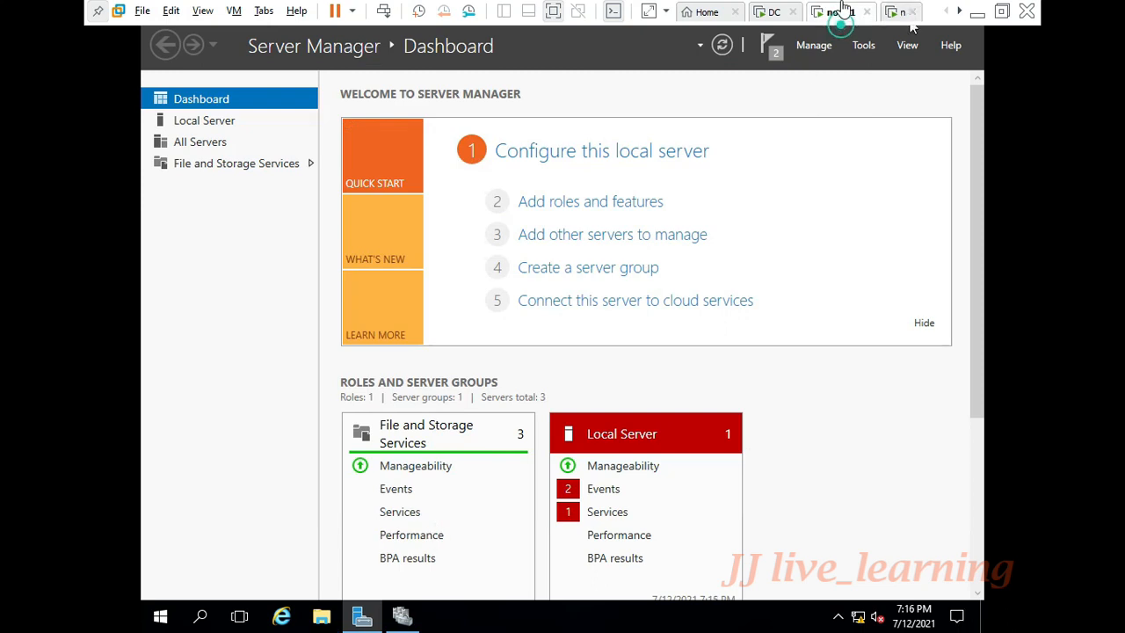
{"action": "left_click", "coordinate": [854, 160]}
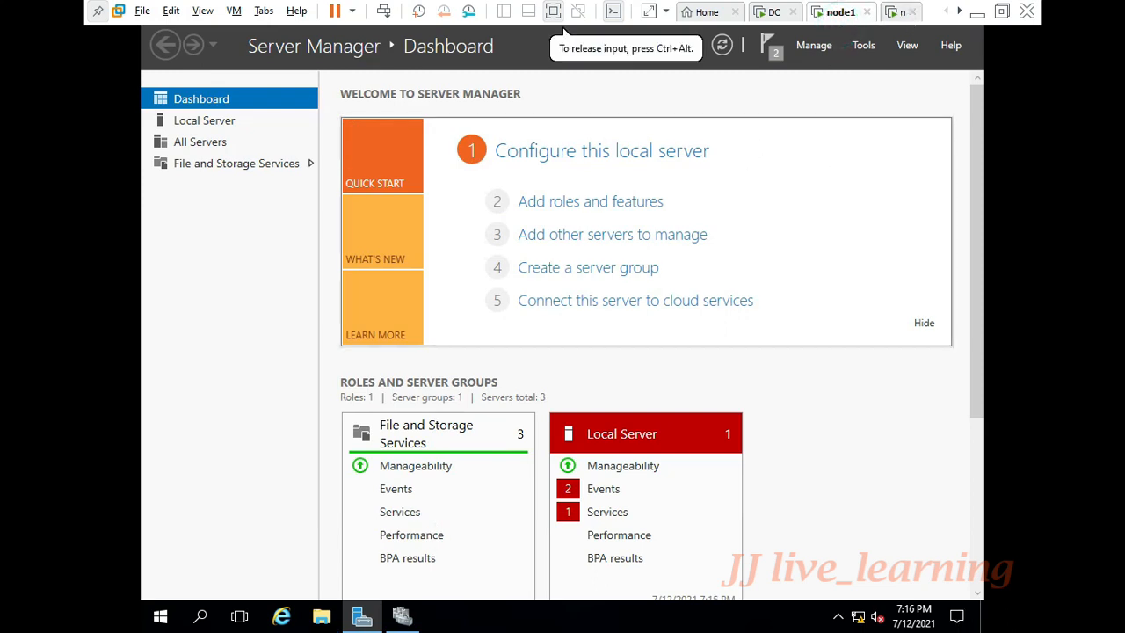
{"action": "left_click", "coordinate": [402, 617]}
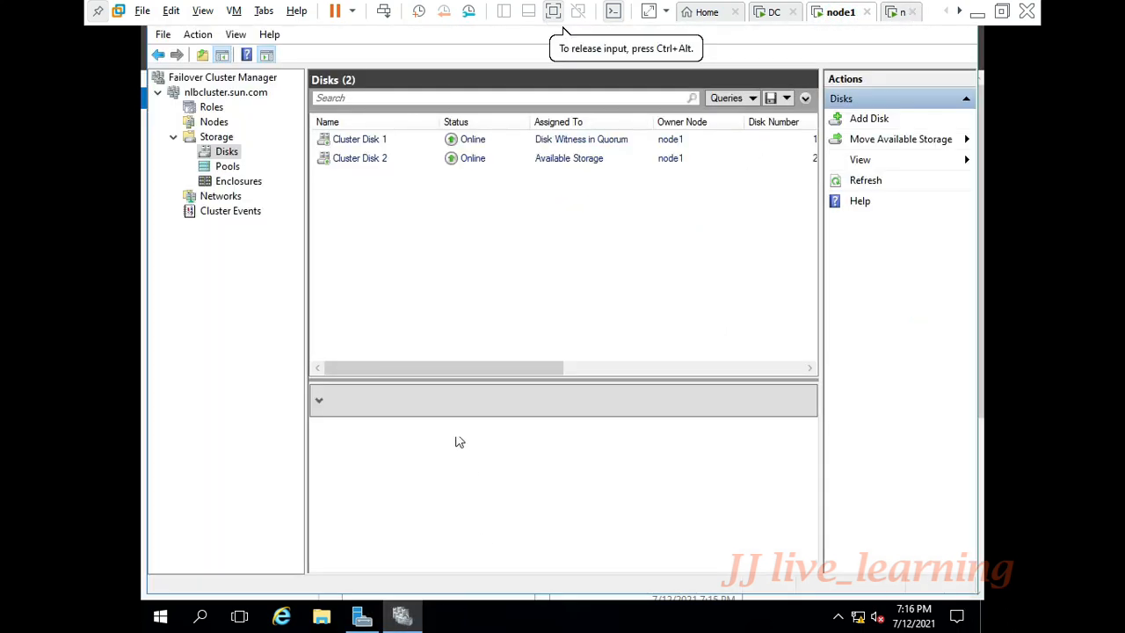
{"action": "left_click", "coordinate": [220, 107]}
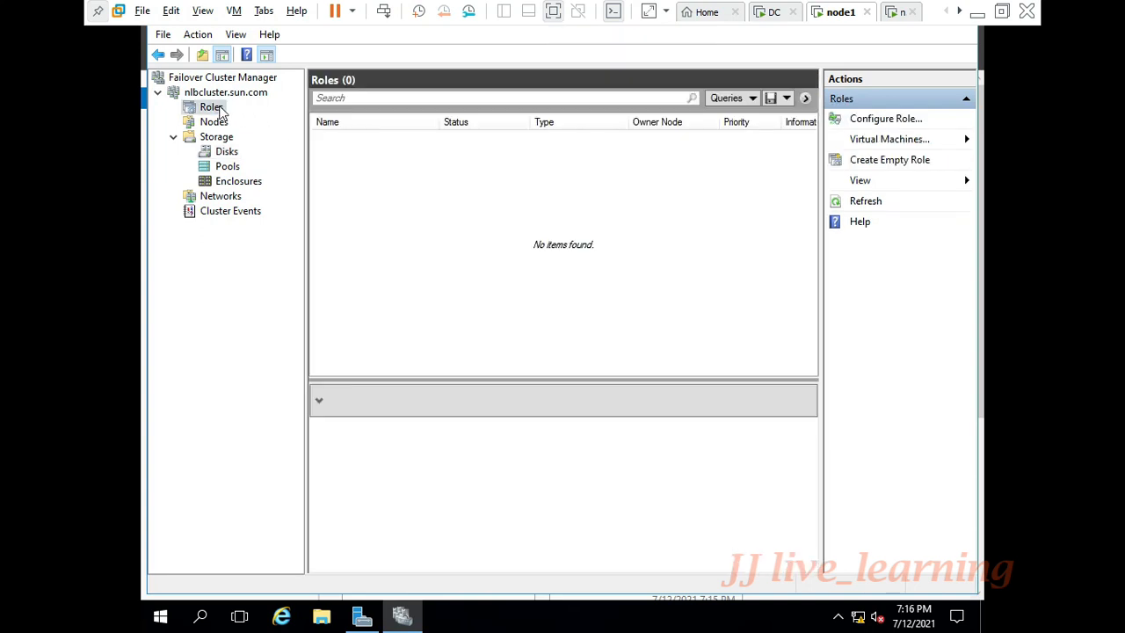
{"action": "right_click", "coordinate": [221, 111]}
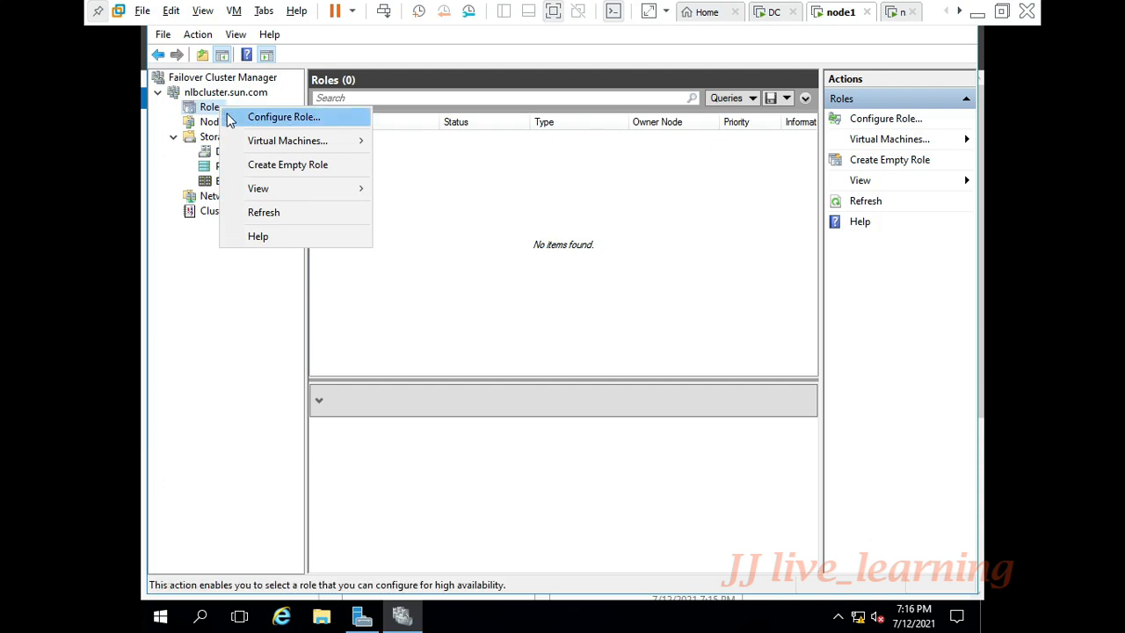
{"action": "left_click", "coordinate": [230, 118]}
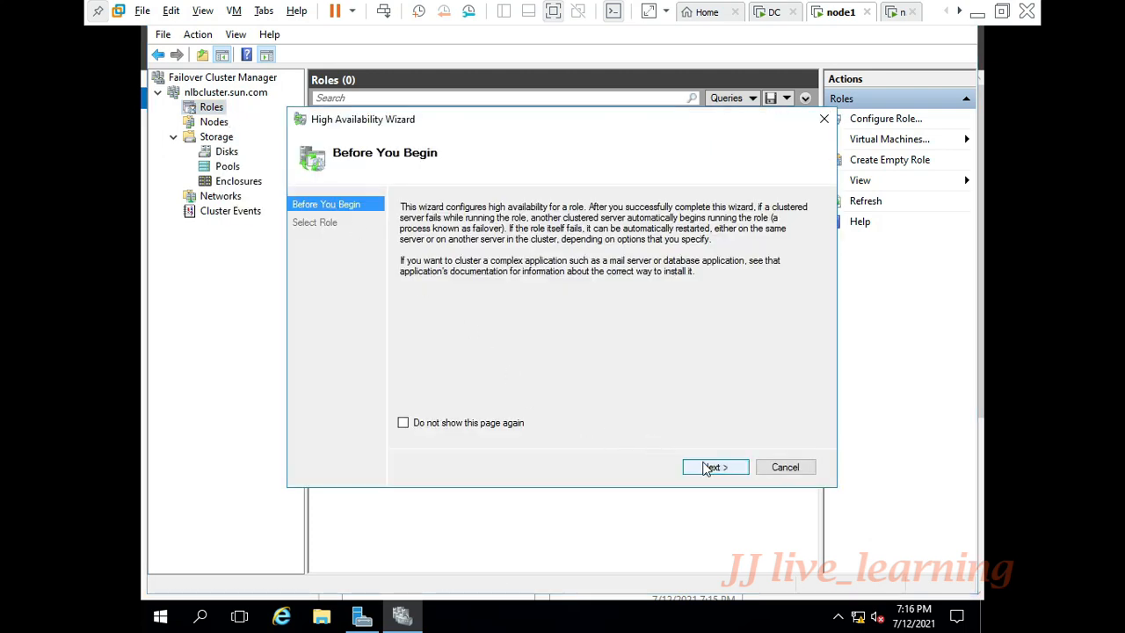
{"action": "left_click", "coordinate": [708, 468]}
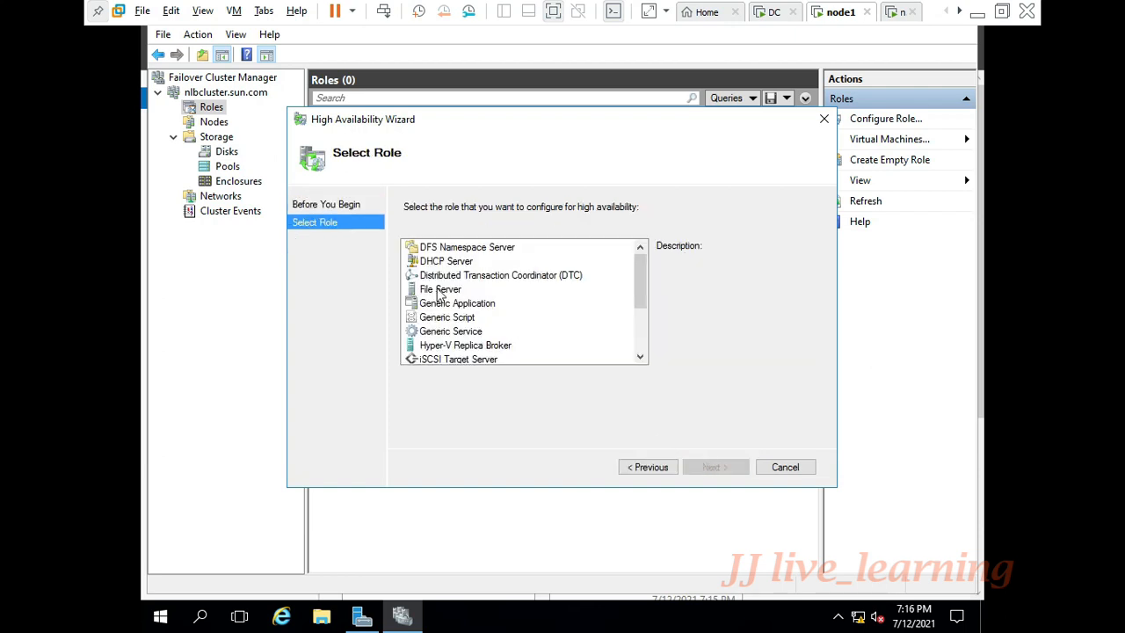
{"action": "left_click", "coordinate": [438, 290]}
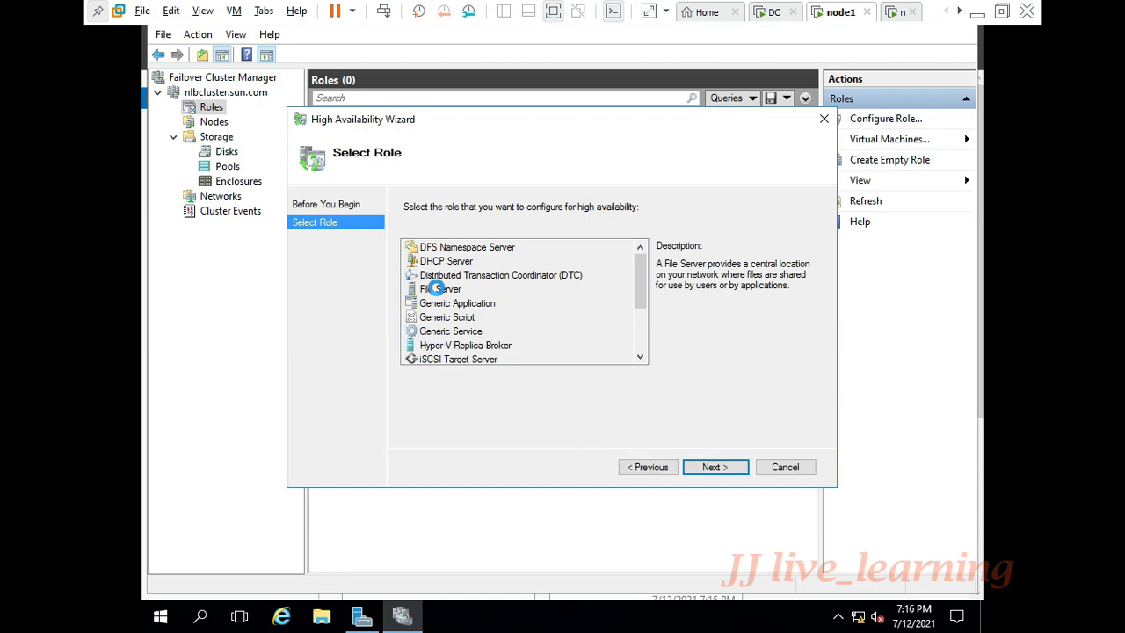
{"action": "left_click", "coordinate": [710, 467]}
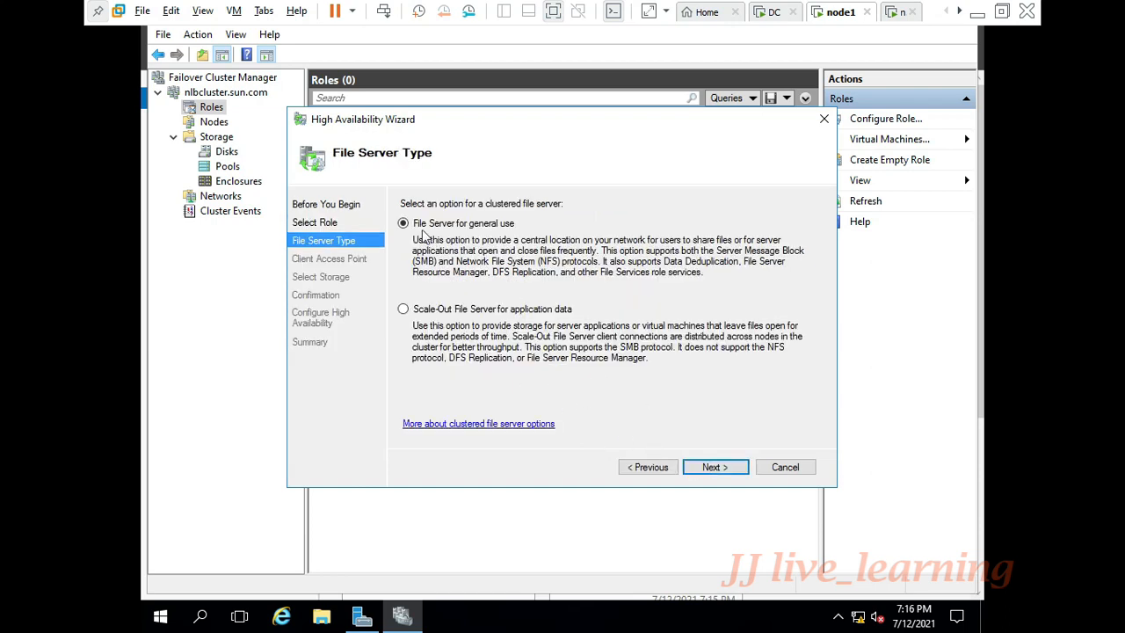
Choose File Server for general use, name the client access point nlbfileserver and set its address to 10.0.0.91.
{"action": "left_click", "coordinate": [709, 465]}
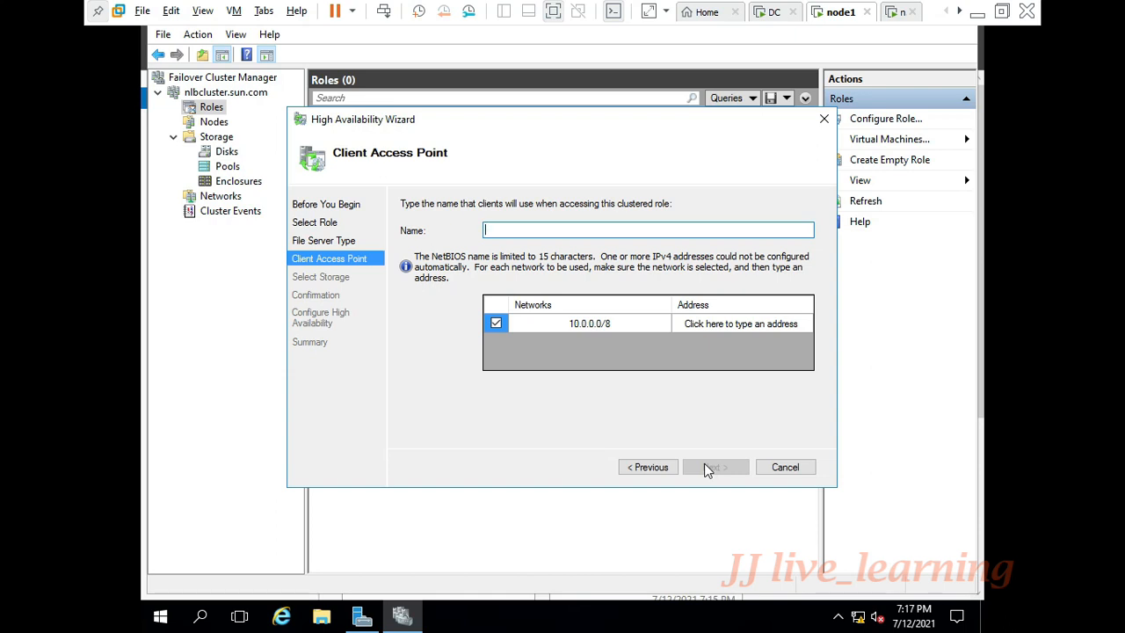
{"action": "type", "text": "fils"}
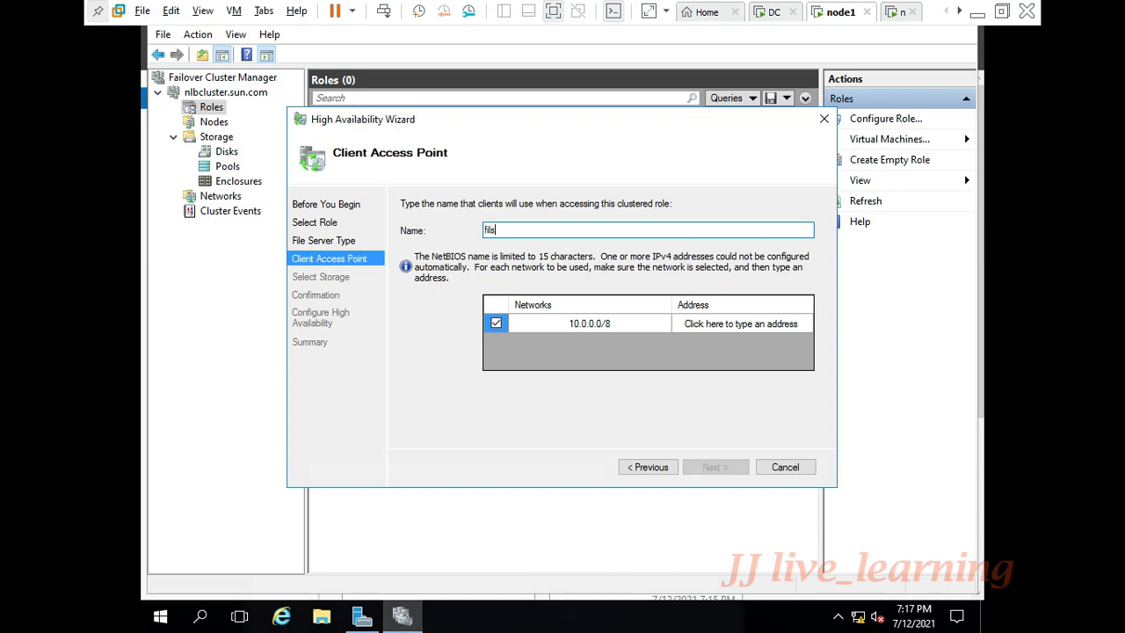
{"action": "type", "text": "erver1"}
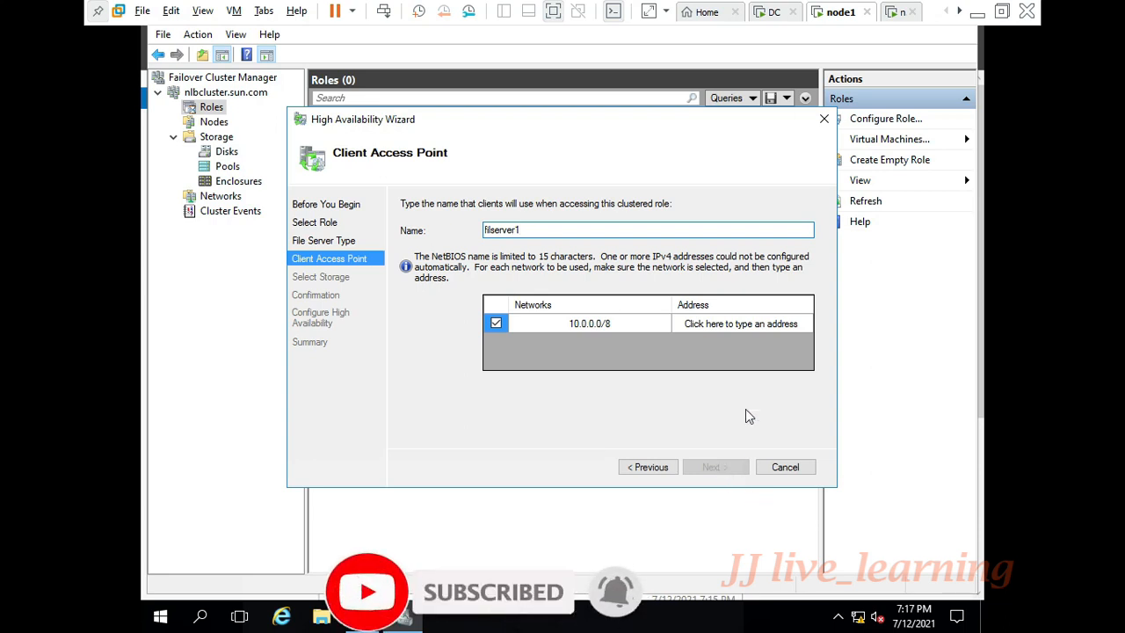
{"action": "double_click", "coordinate": [535, 231]}
{"action": "type", "text": "nlbfileserver"}
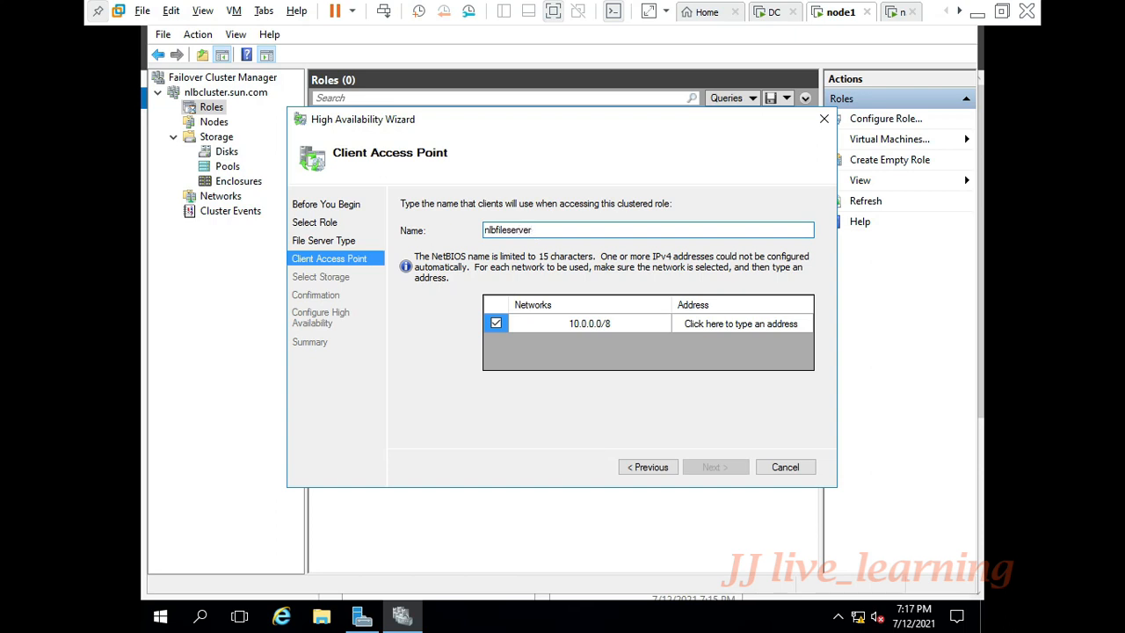
{"action": "left_click", "coordinate": [801, 324]}
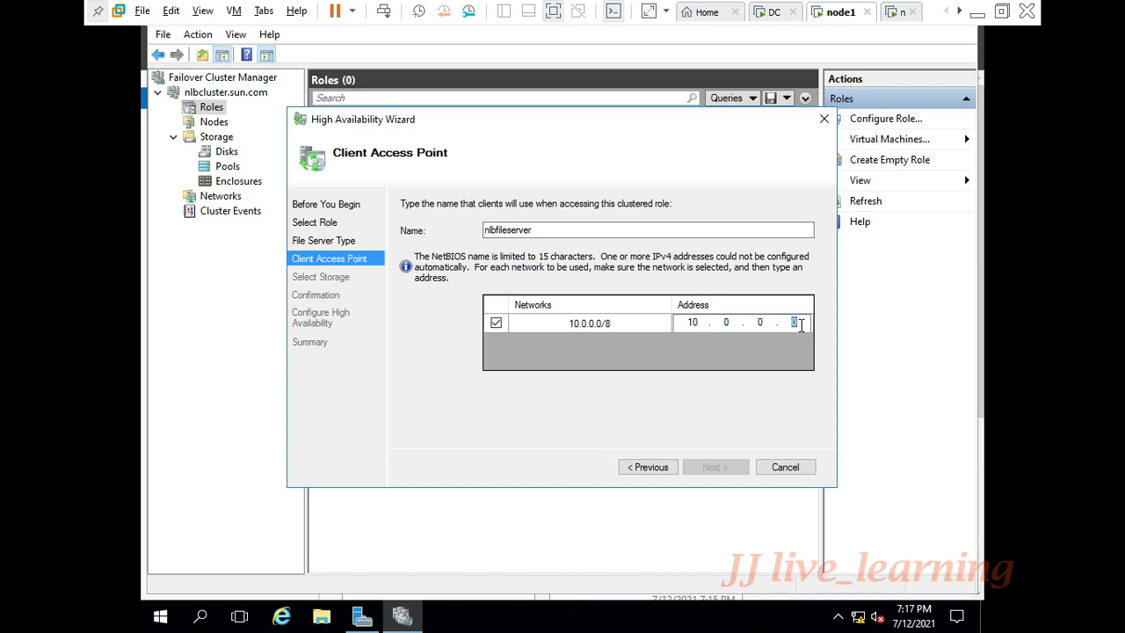
{"action": "type", "text": "91"}
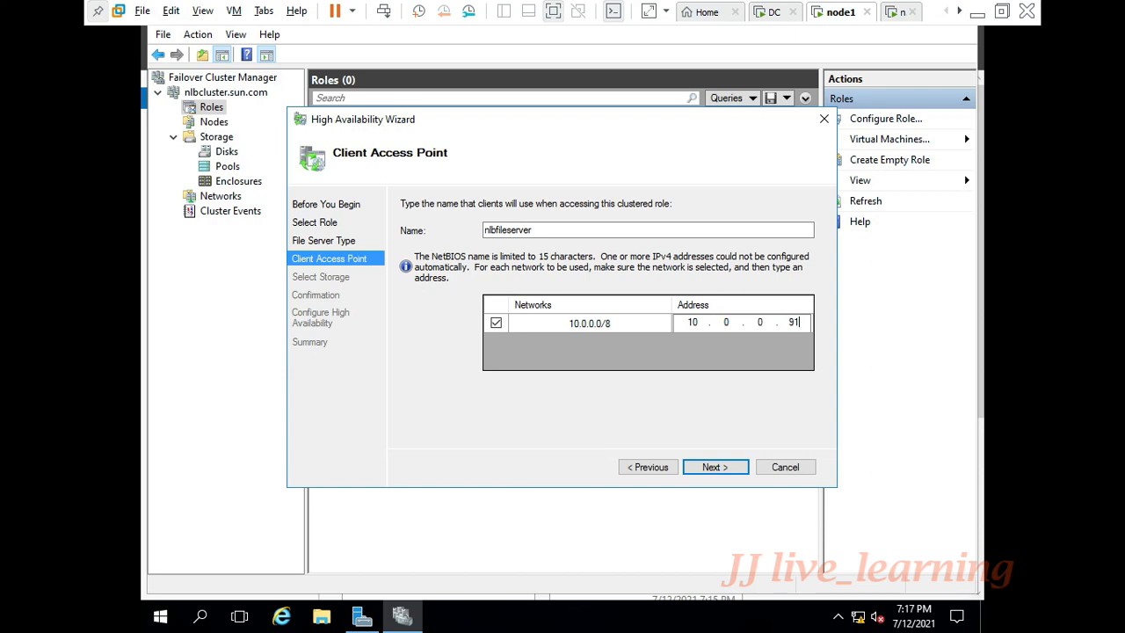
{"action": "left_click", "coordinate": [714, 466]}
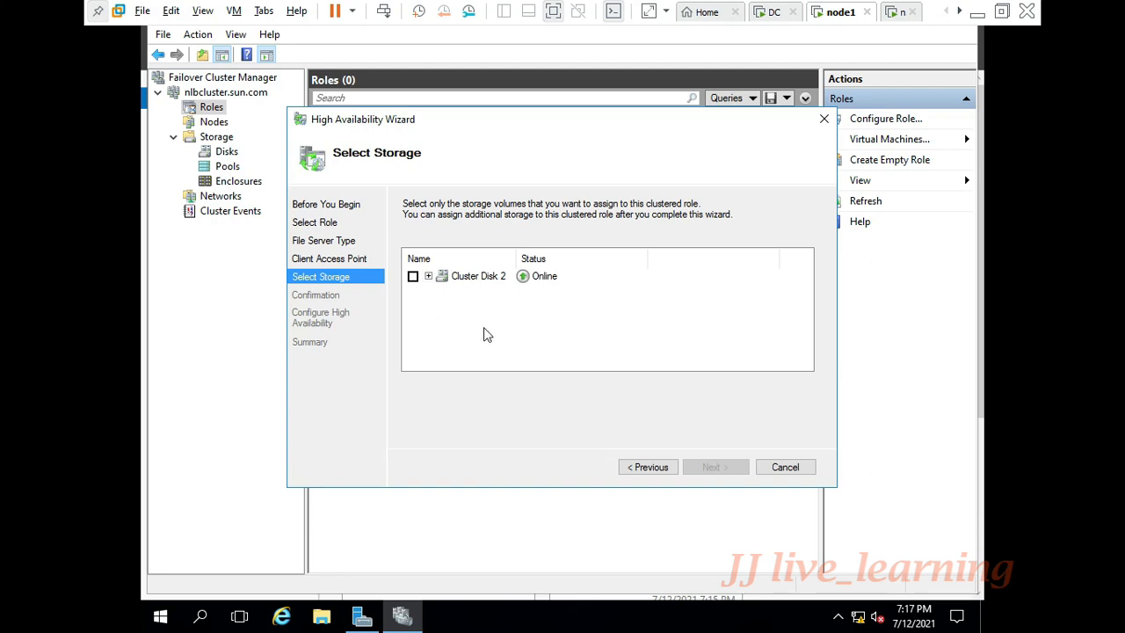
Assign Cluster Disk 2 as storage for the nlbfileserver role, confirm the configuration and finish the wizard.
{"action": "left_click", "coordinate": [412, 276]}
{"action": "left_click", "coordinate": [428, 276]}
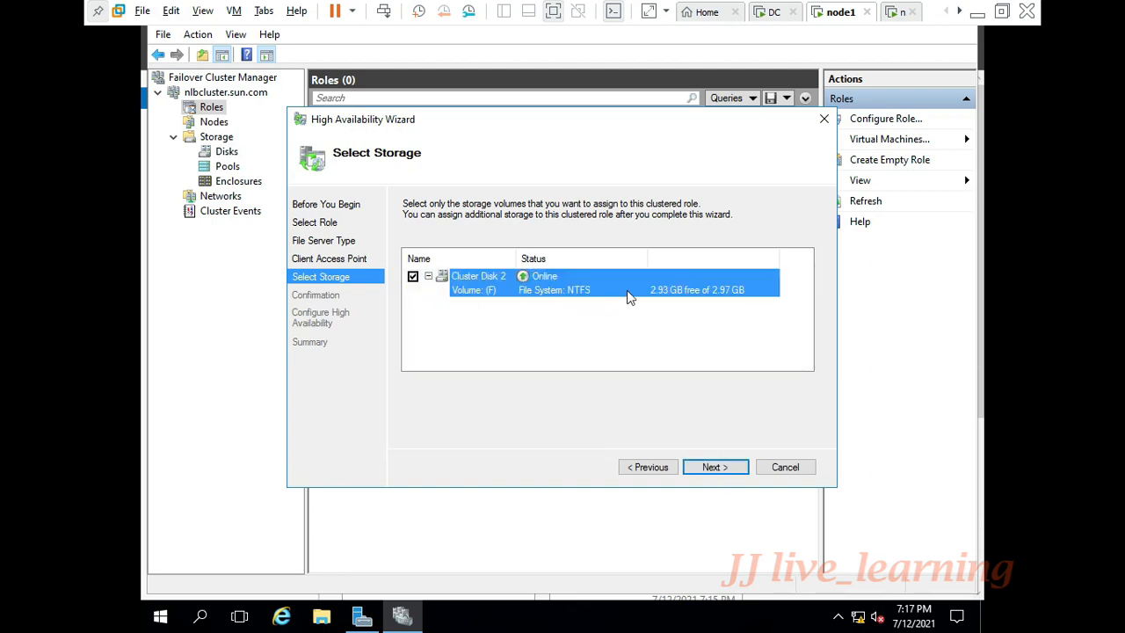
{"action": "left_click", "coordinate": [714, 468]}
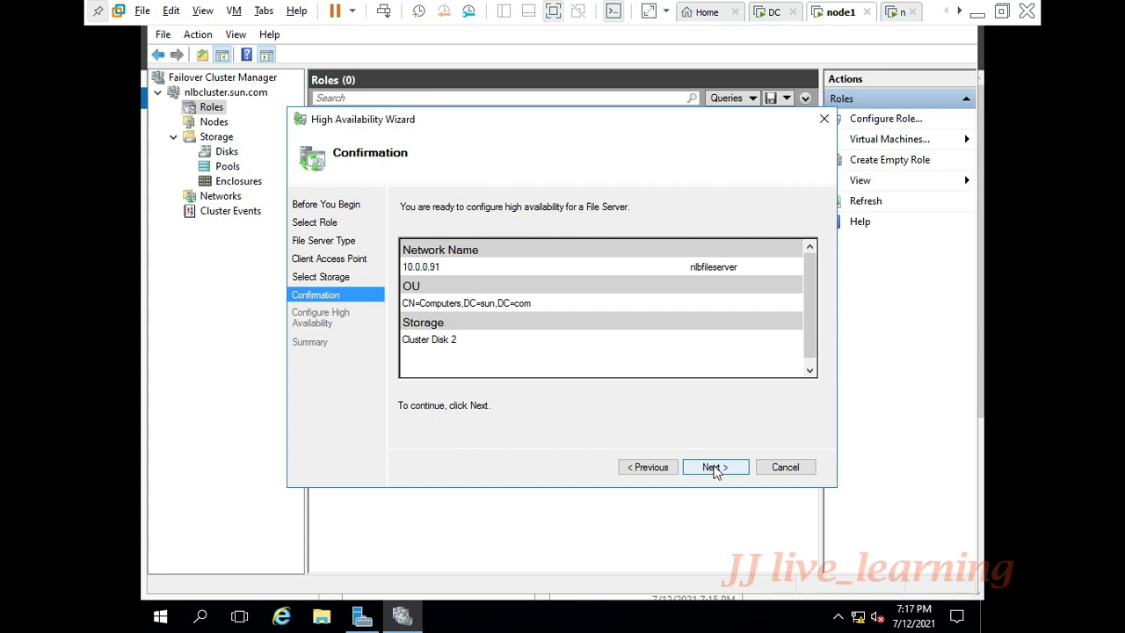
{"action": "left_click", "coordinate": [714, 468]}
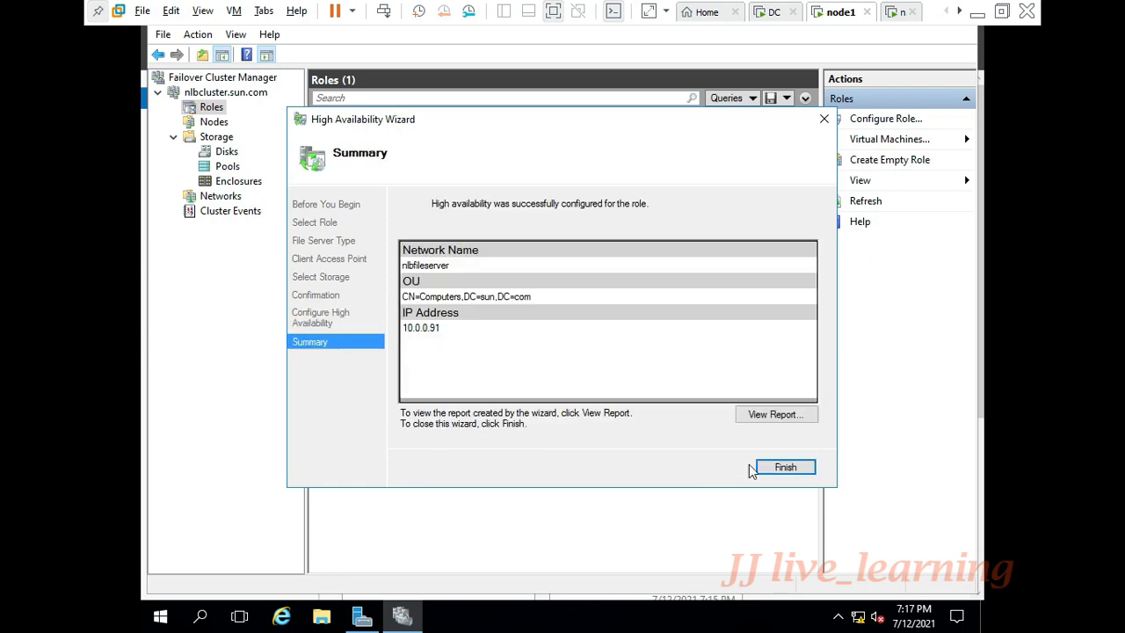
{"action": "left_click", "coordinate": [785, 469]}
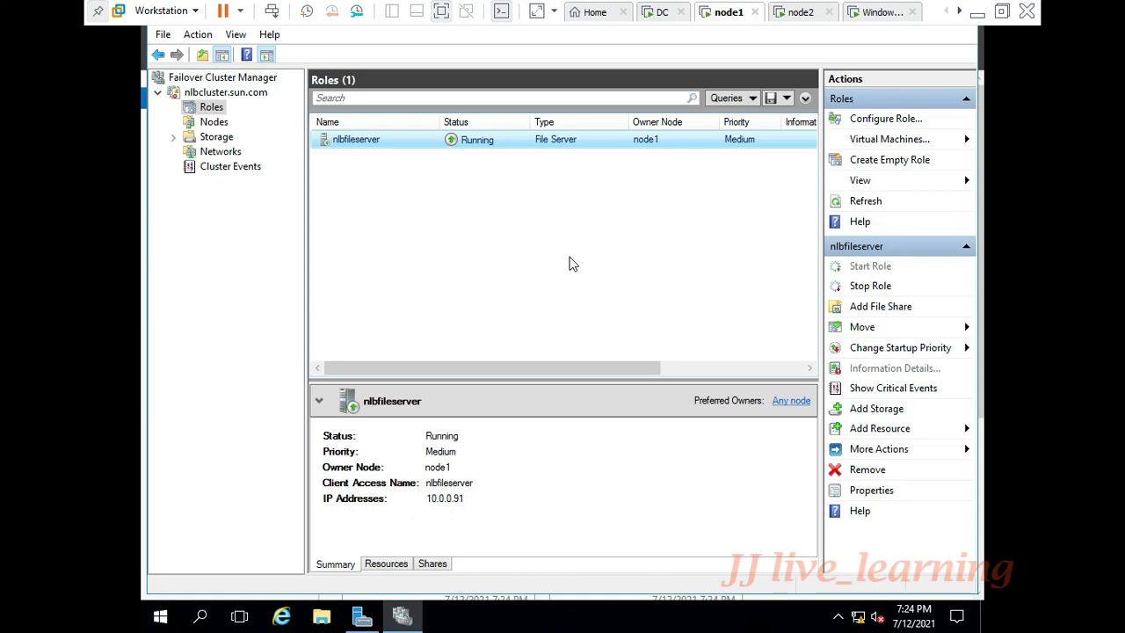
Open Network Connections on node1 and disable the Ethernet0 adapter to simulate a node failure.
{"action": "key", "text": "super+r"}
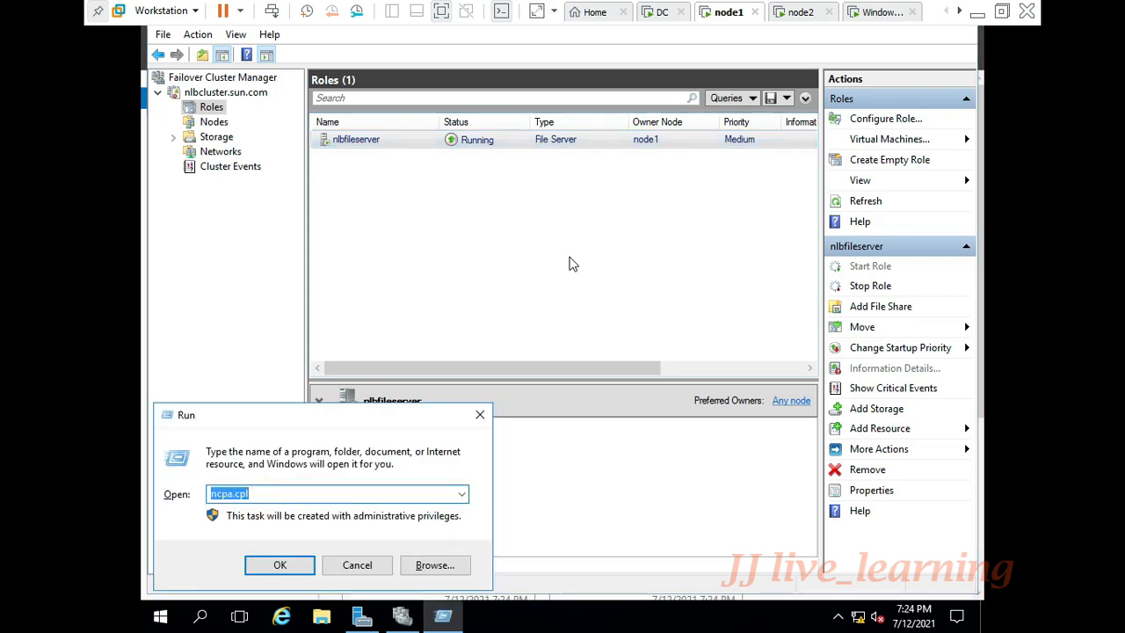
{"action": "key", "text": "Return"}
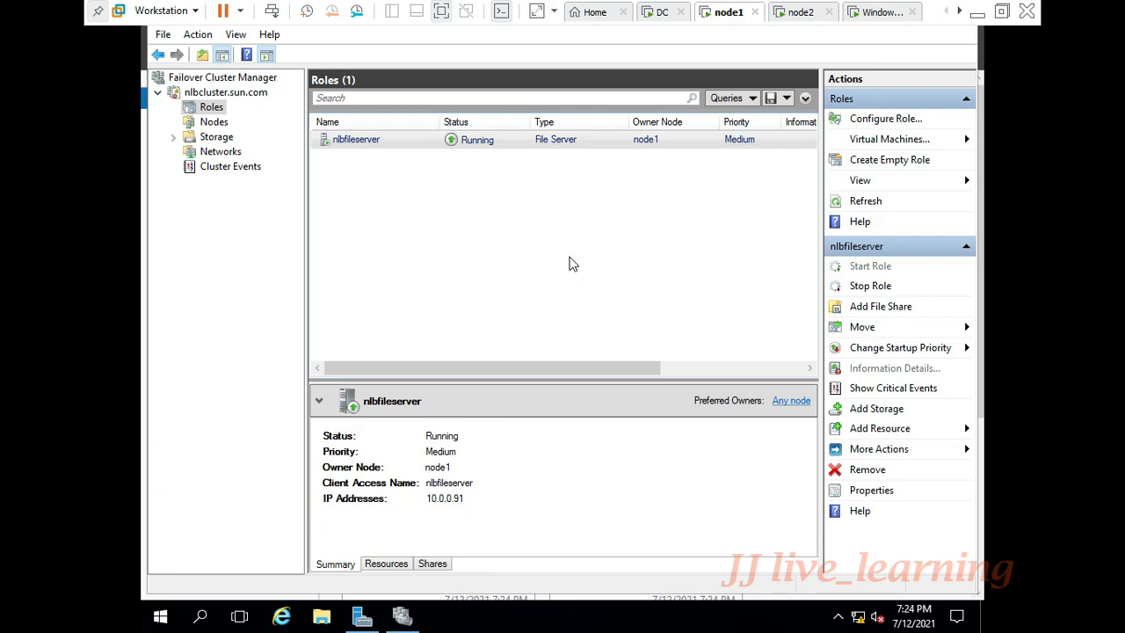
{"action": "right_click", "coordinate": [260, 181]}
{"action": "left_click", "coordinate": [284, 193]}
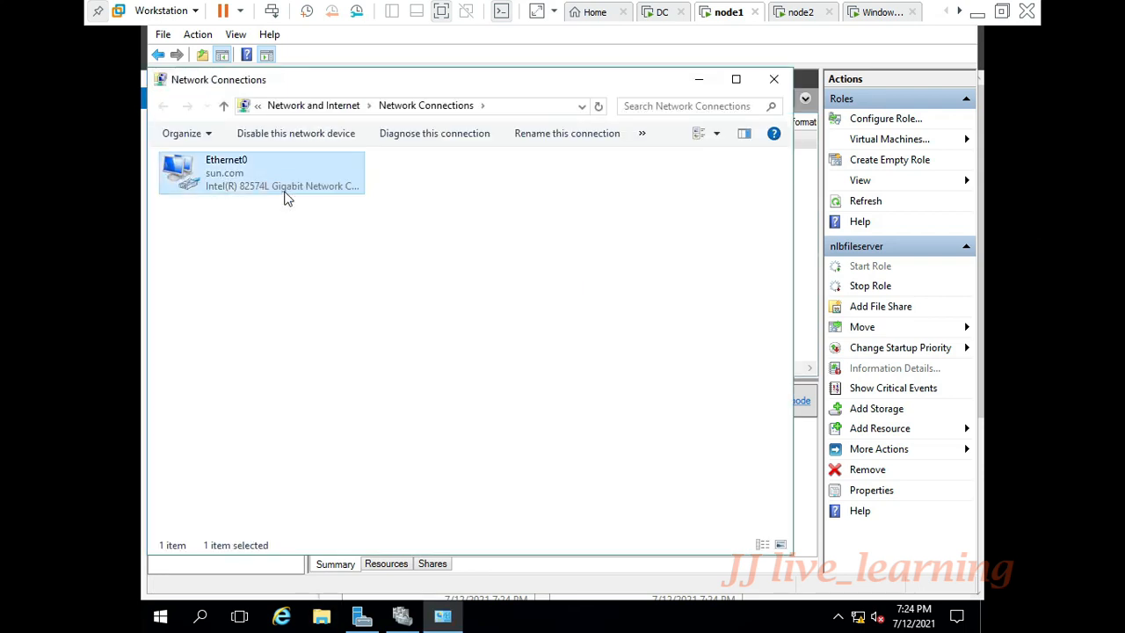
Minimize Network Connections, switch to node2 and check the status and owner node of the nlbfileserver role there.
{"action": "left_click", "coordinate": [704, 79]}
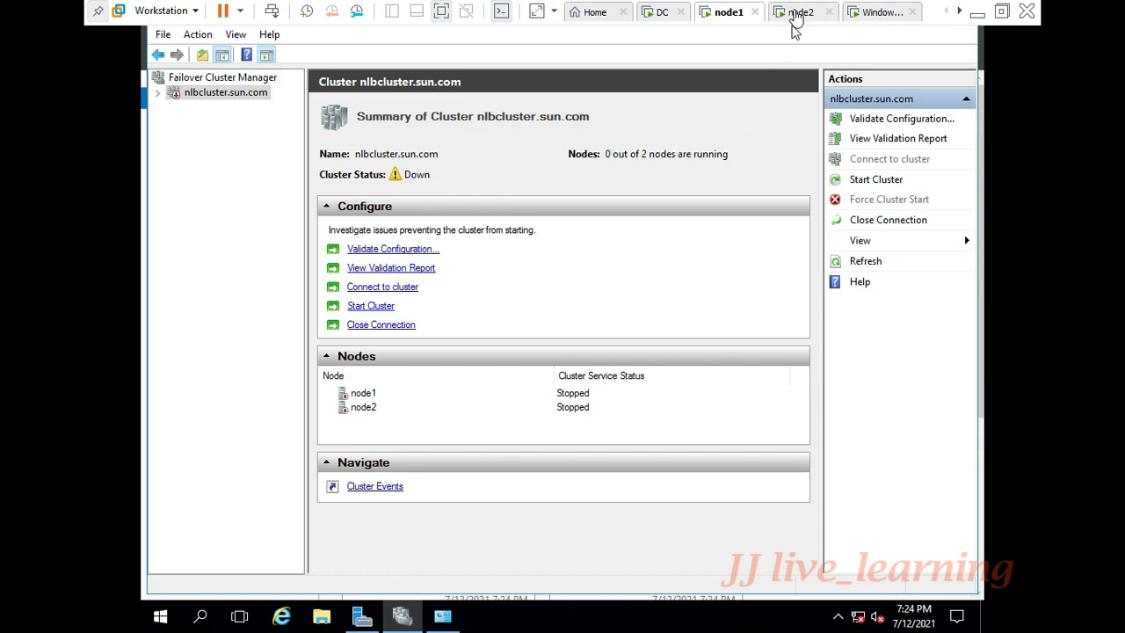
{"action": "left_click", "coordinate": [796, 14]}
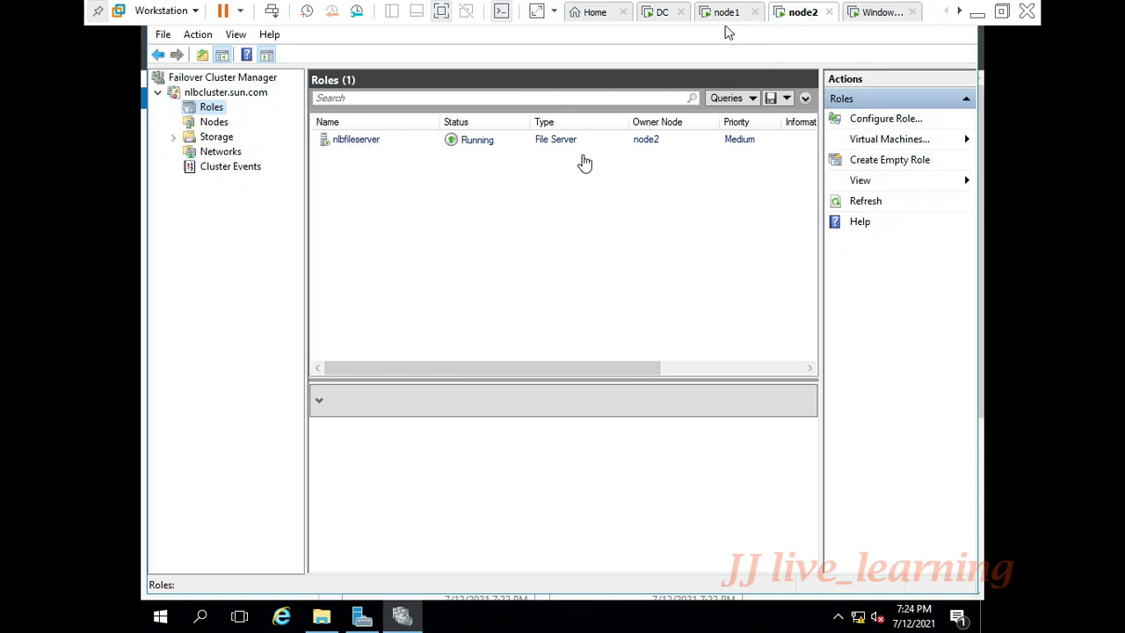
{"action": "left_click", "coordinate": [657, 146]}
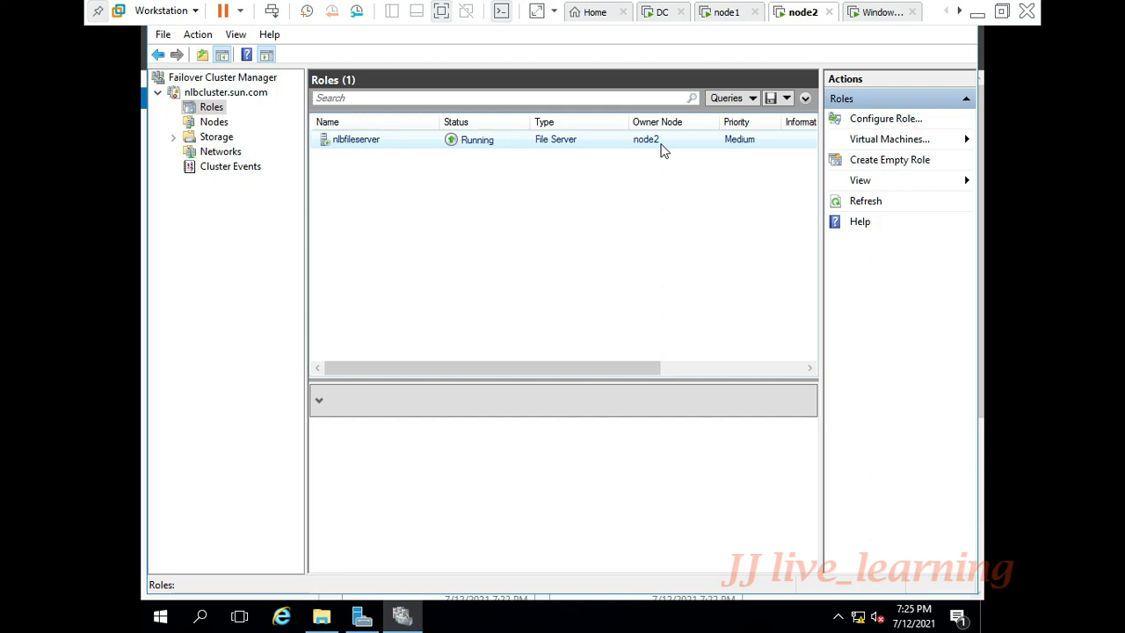
Switch back to node1, re-enable the Ethernet0 adapter in Network Connections and minimize that window.
{"action": "left_click", "coordinate": [719, 18]}
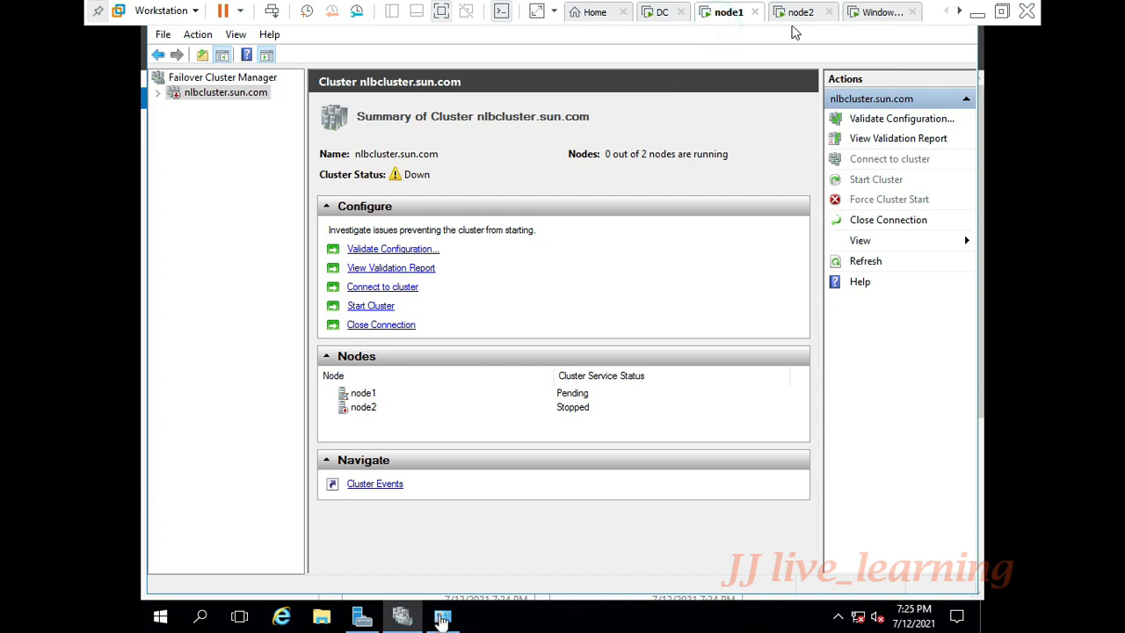
{"action": "left_click", "coordinate": [442, 618]}
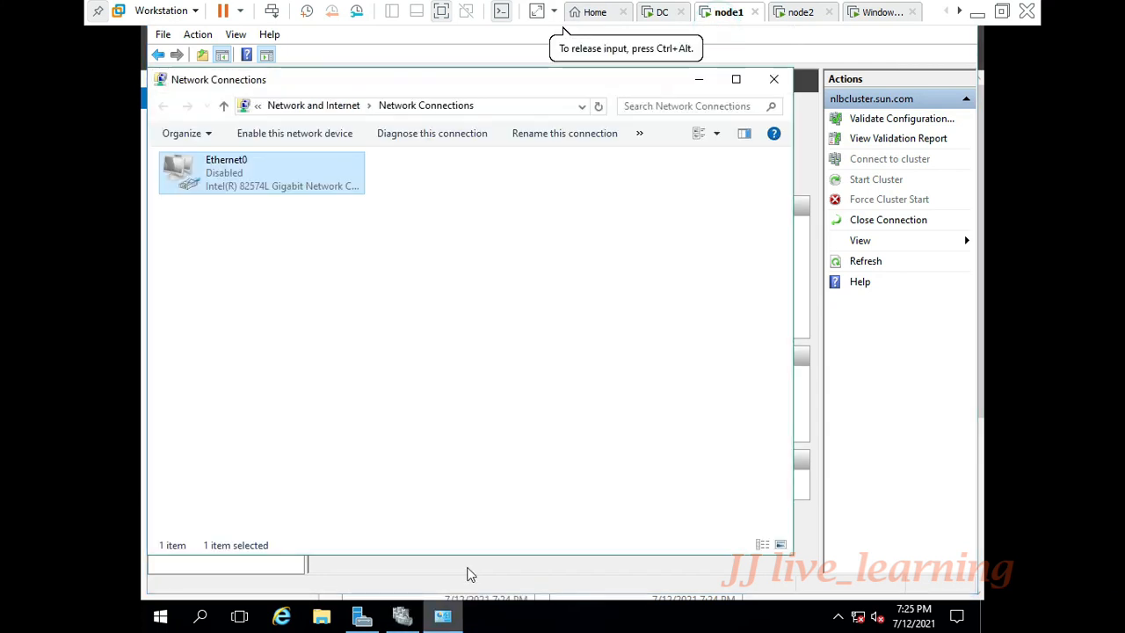
{"action": "right_click", "coordinate": [268, 180]}
{"action": "left_click", "coordinate": [284, 187]}
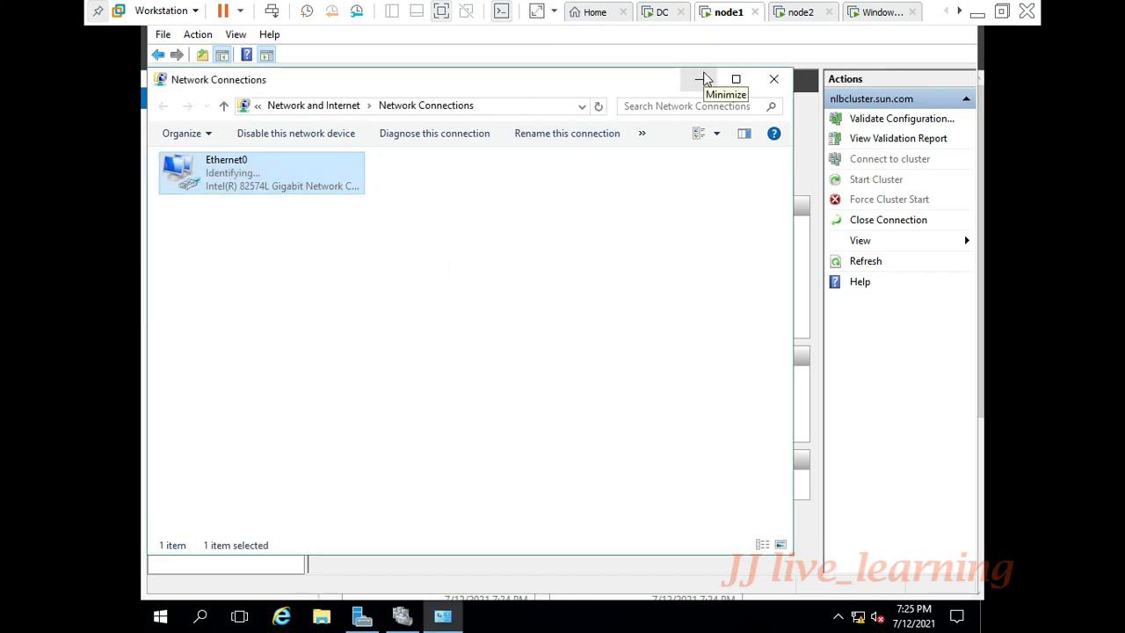
{"action": "left_click", "coordinate": [700, 79]}
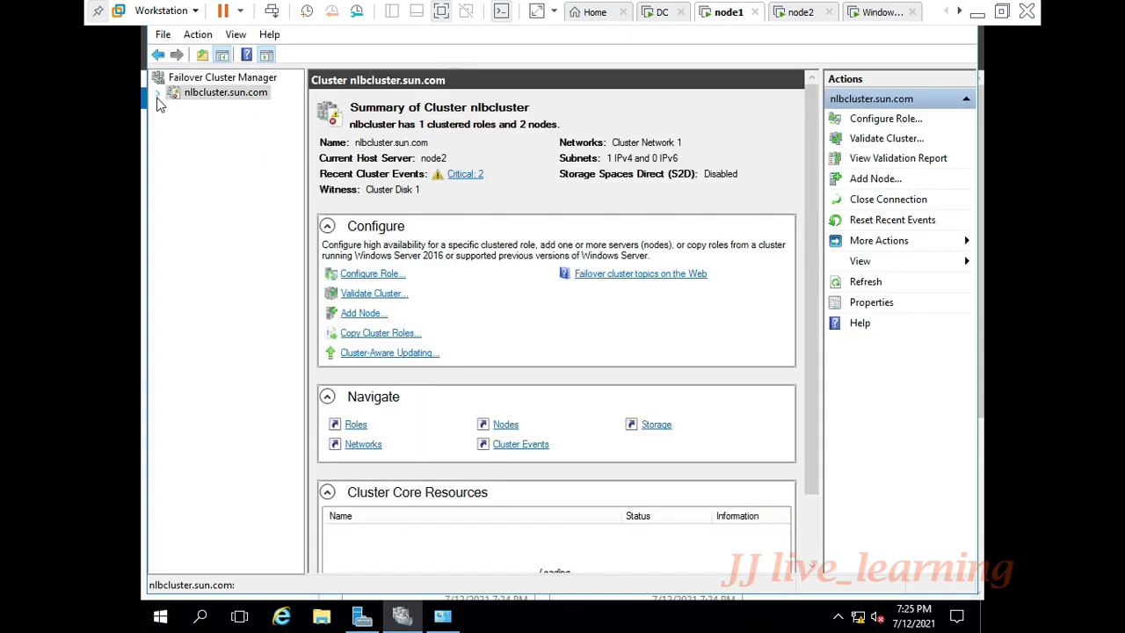
Show the roles of nlbcluster.sun.com on node1 and check which node owns nlbfileserver.
{"action": "left_click", "coordinate": [157, 95]}
{"action": "left_click", "coordinate": [210, 107]}
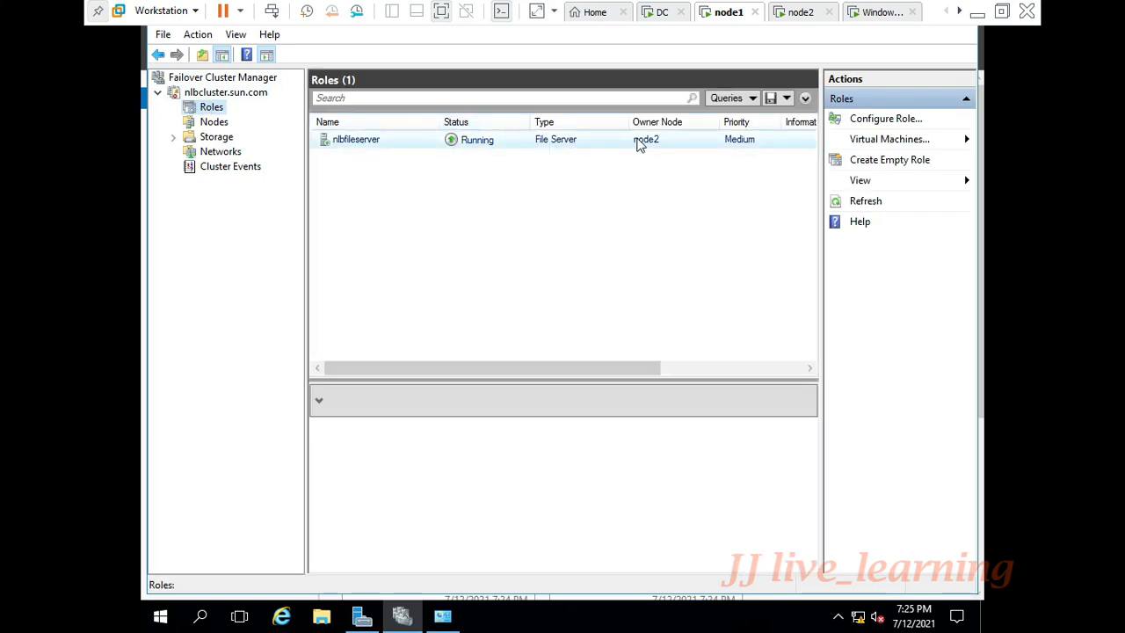
{"action": "left_click", "coordinate": [644, 144]}
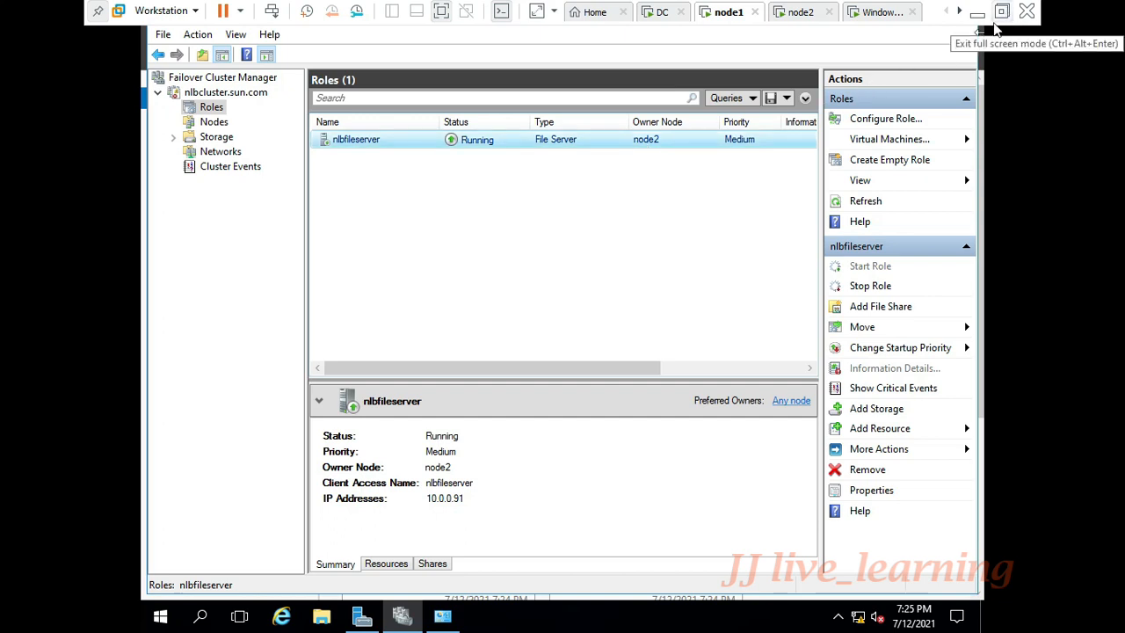
Start adding a file share to the nlbfileserver role with the SMB Share - Quick profile, located on volume F:.
{"action": "right_click", "coordinate": [577, 143]}
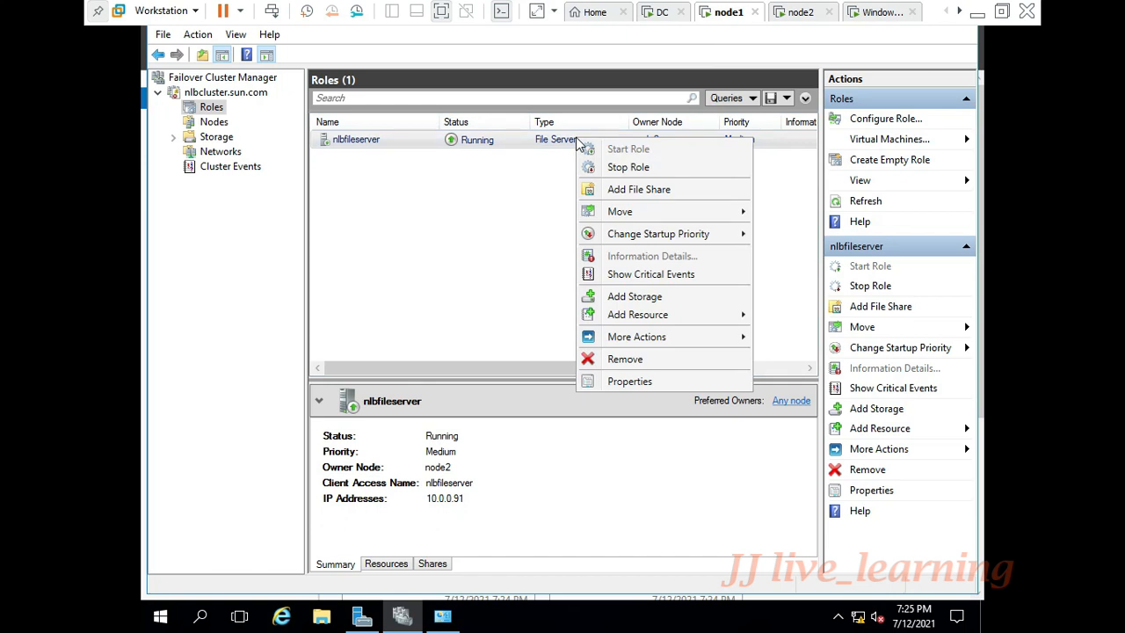
{"action": "left_click", "coordinate": [612, 189]}
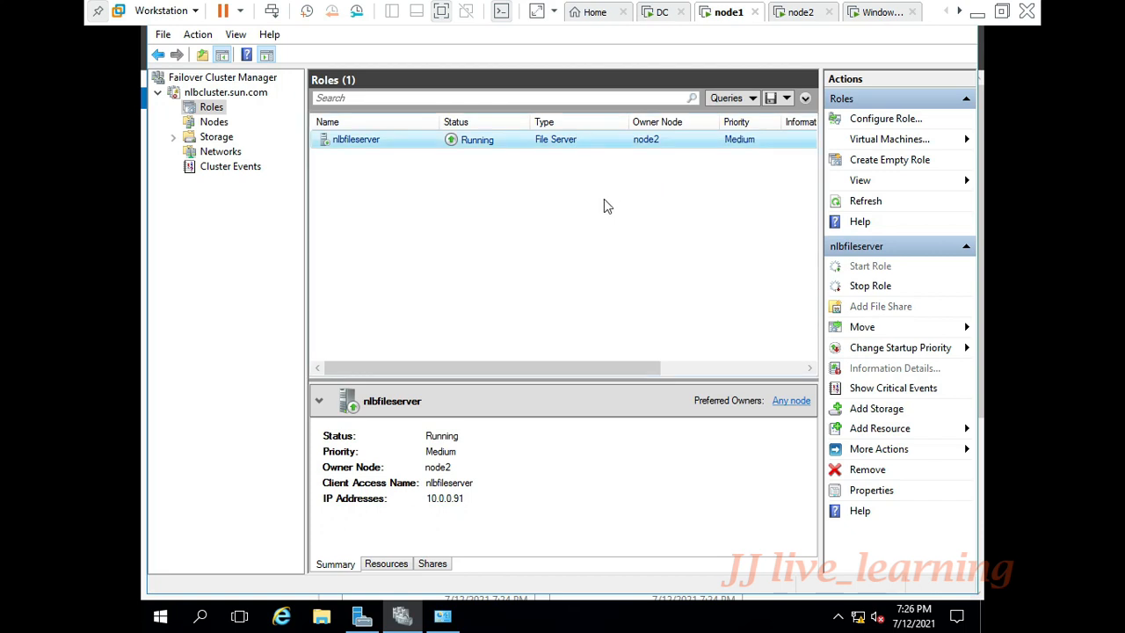
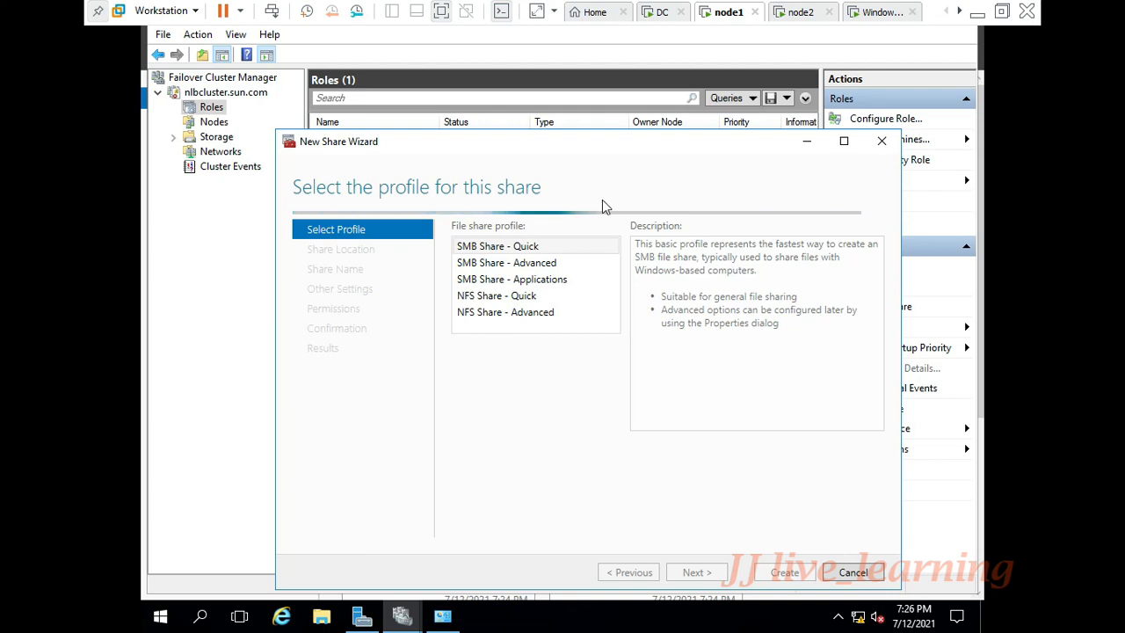
{"action": "left_click", "coordinate": [695, 572]}
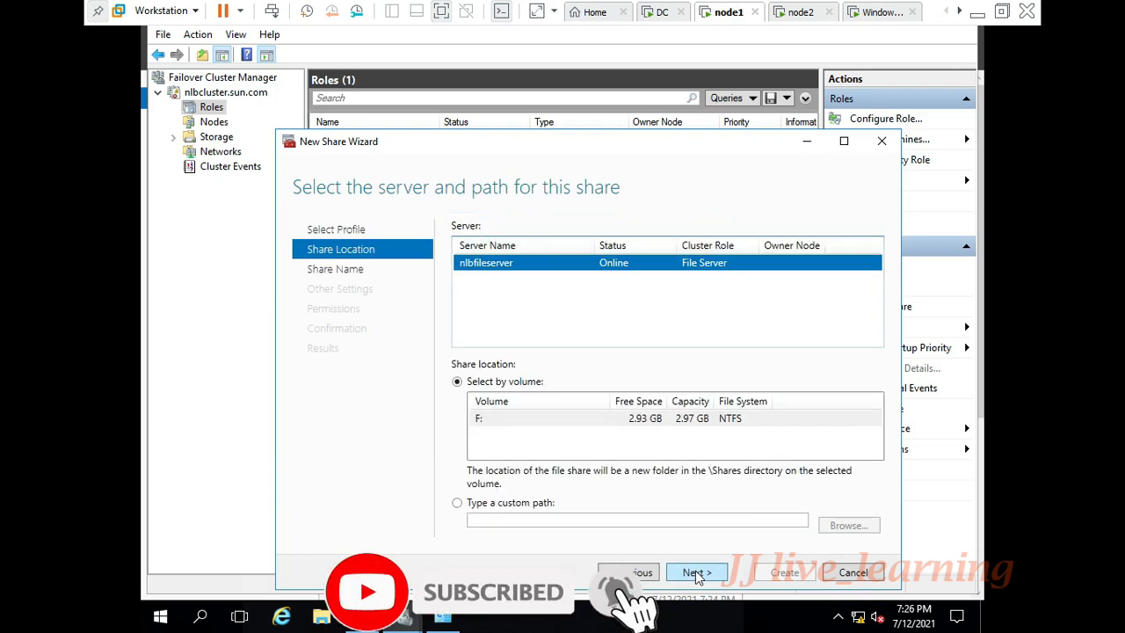
{"action": "left_click", "coordinate": [655, 423]}
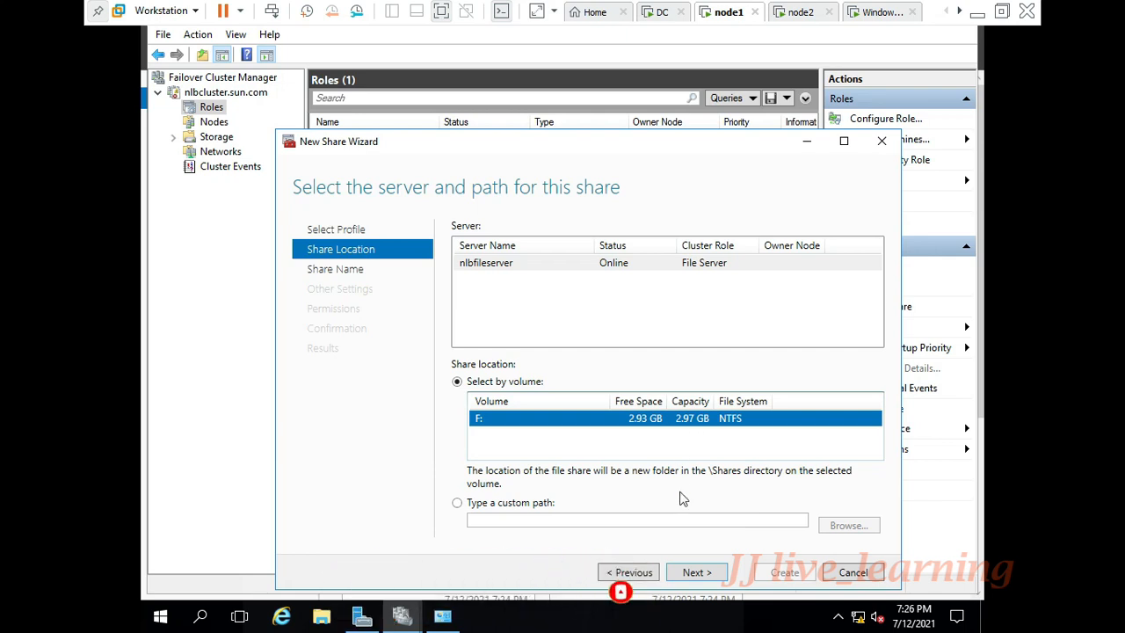
{"action": "left_click", "coordinate": [702, 571]}
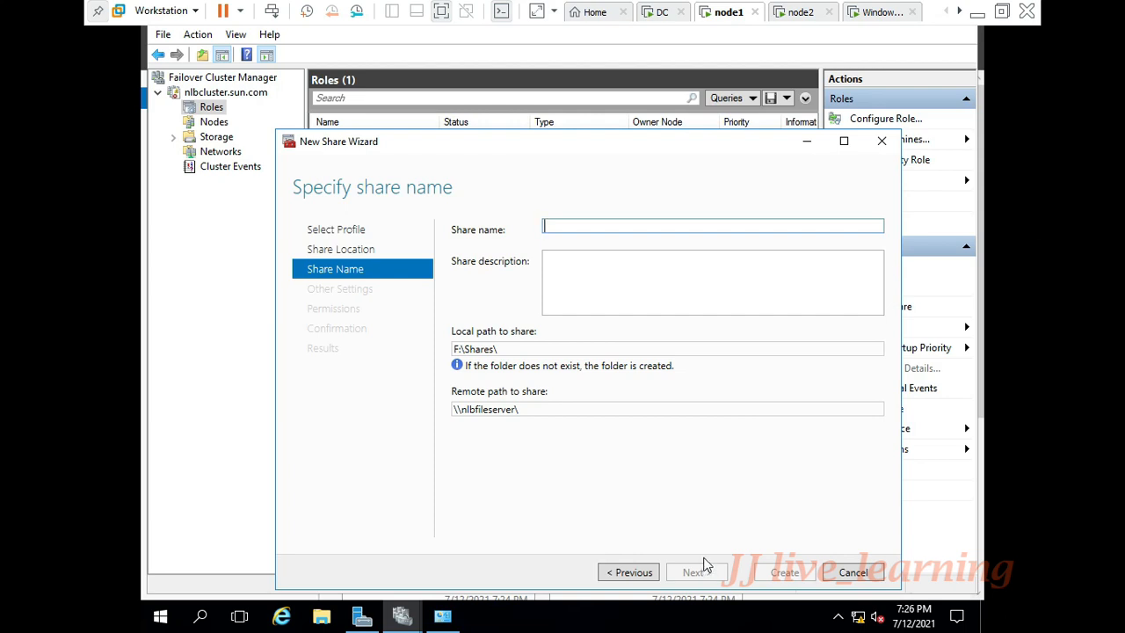
Name the share userdata, enable access-based enumeration, continuous availability and caching, keep the default permissions and create the share.
{"action": "type", "text": "userdata"}
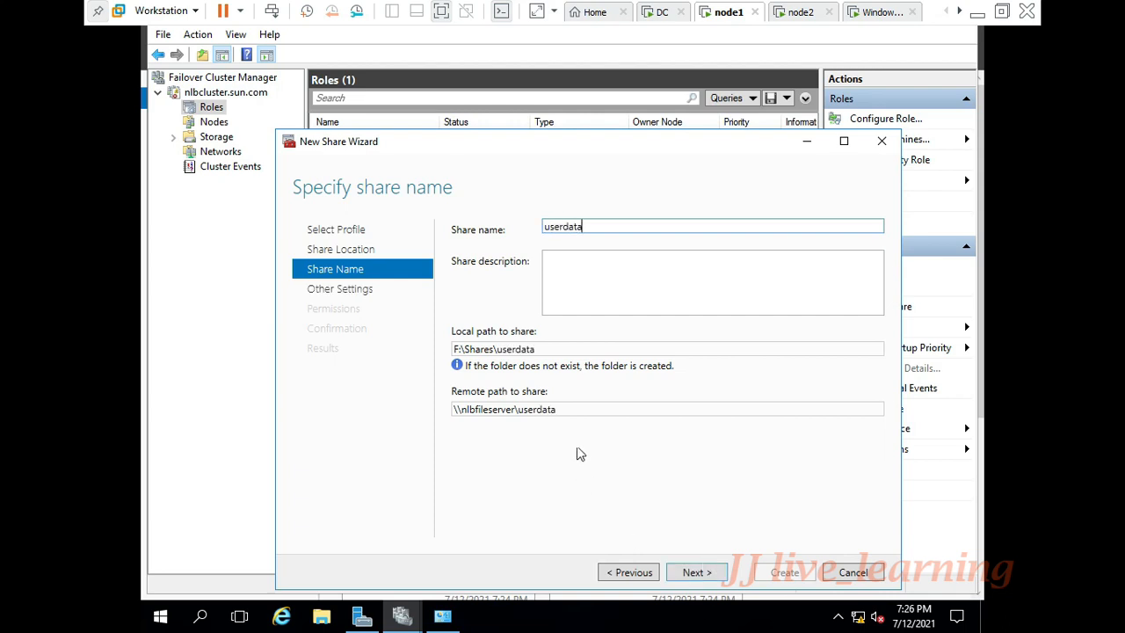
{"action": "left_click_drag", "start_coordinate": [577, 408], "coordinate": [406, 405]}
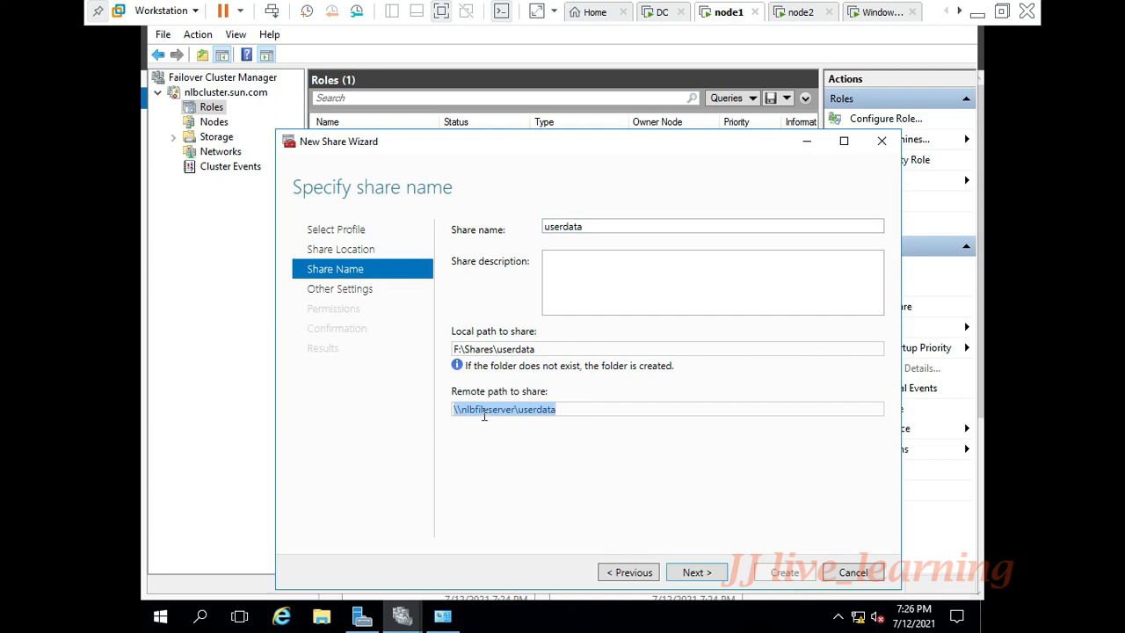
{"action": "left_click", "coordinate": [708, 572]}
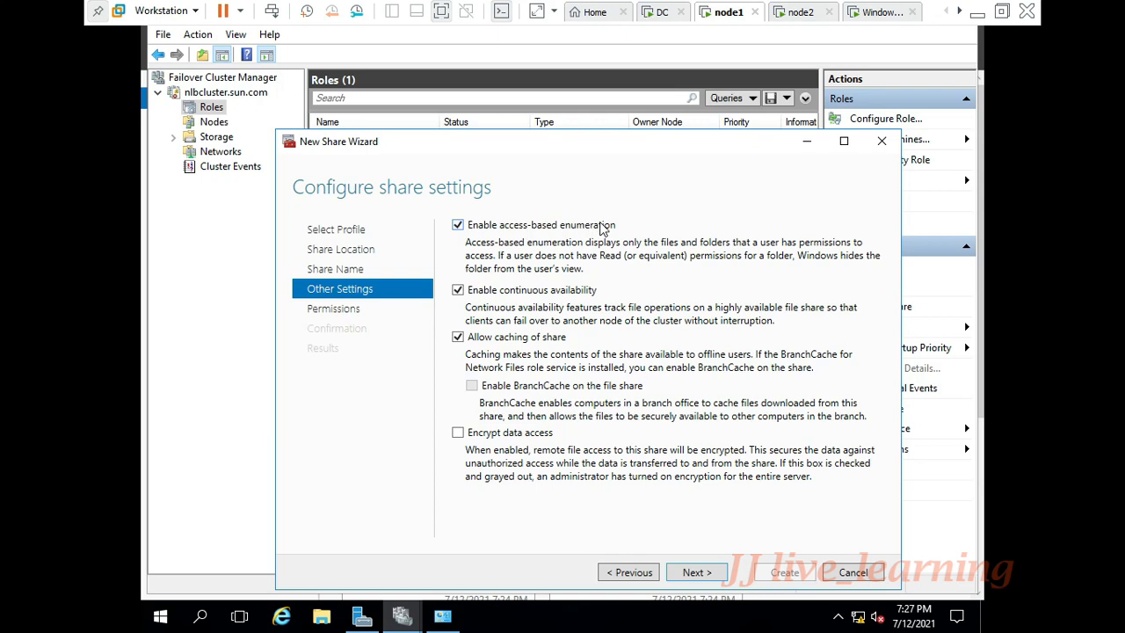
{"action": "left_click", "coordinate": [703, 572]}
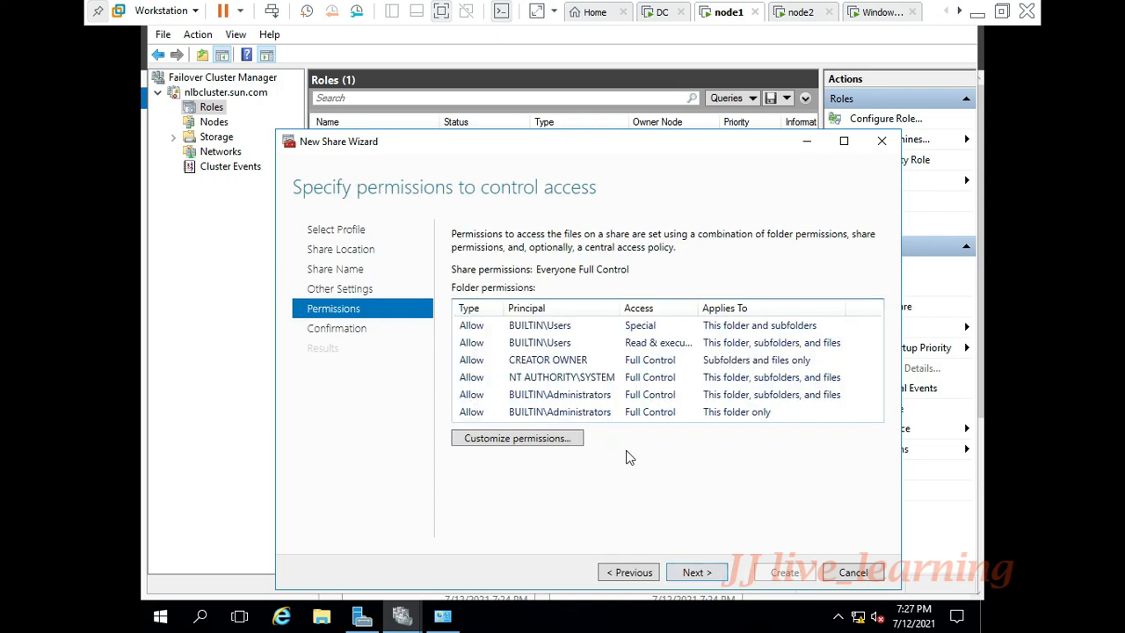
{"action": "left_click", "coordinate": [696, 572]}
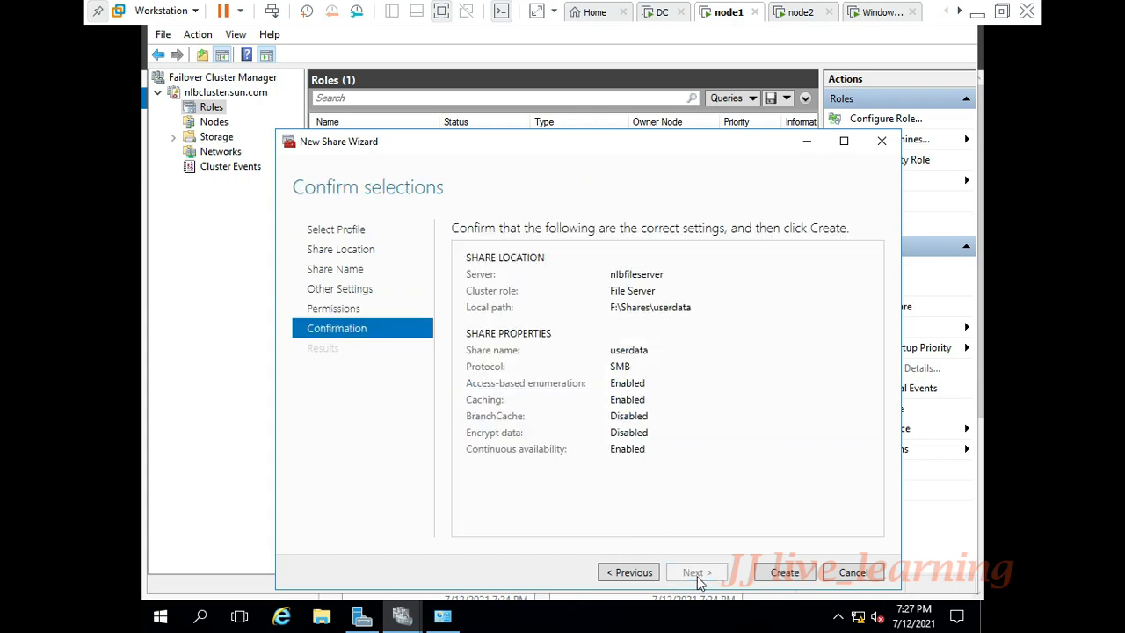
{"action": "left_click", "coordinate": [807, 576]}
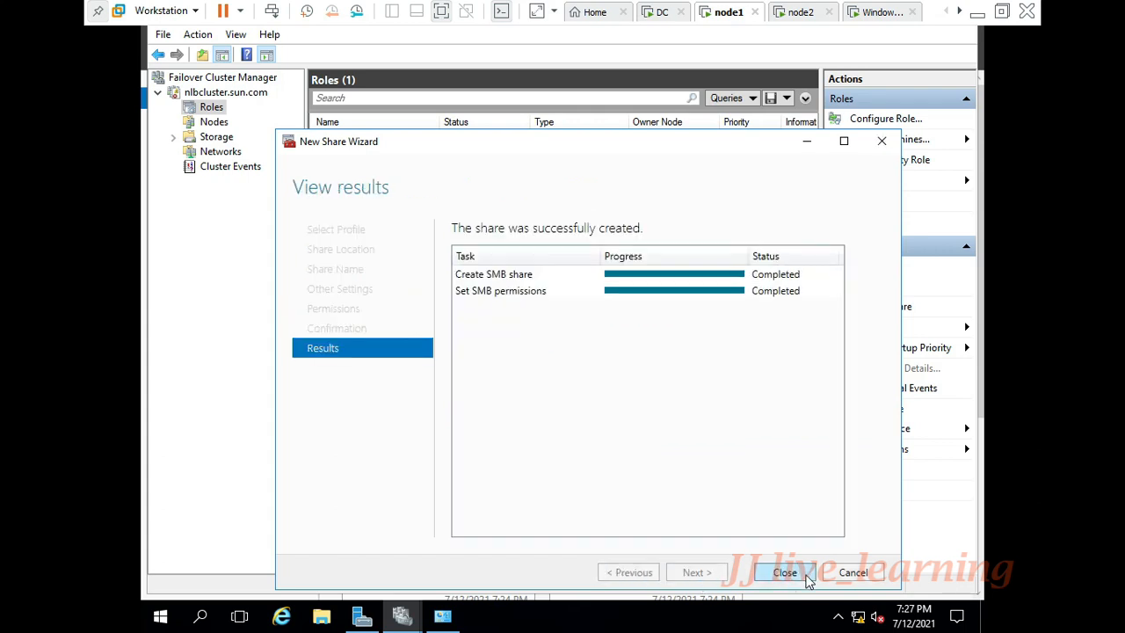
Close the New Share Wizard and open the network share \\nlbfileserver\userdata on the Windows client machine.
{"action": "left_click", "coordinate": [806, 579]}
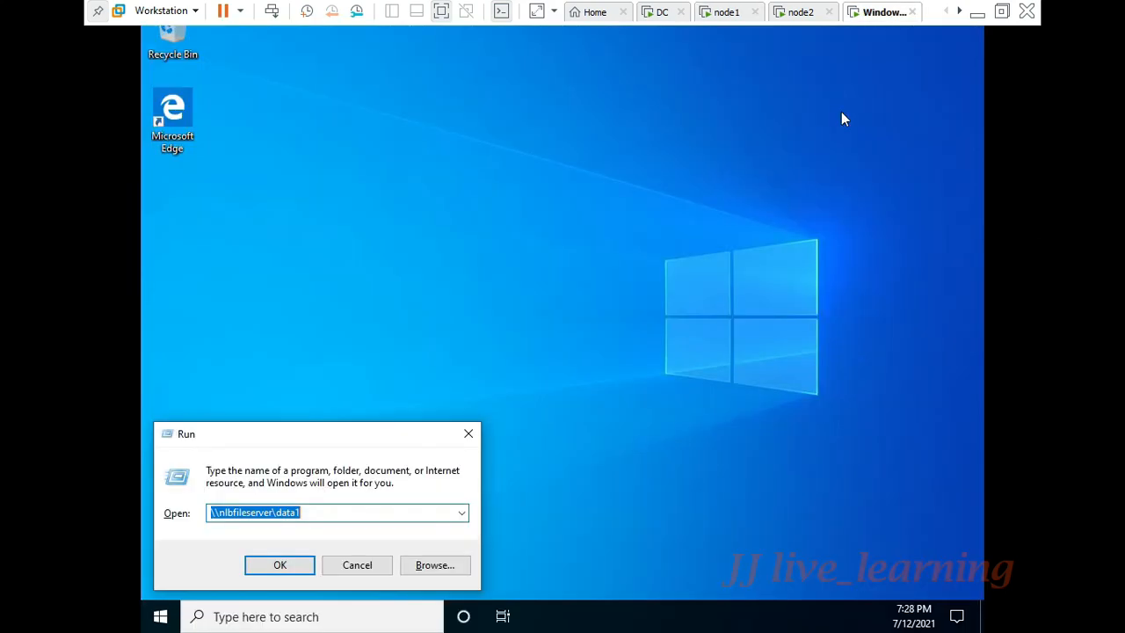
{"action": "type", "text": "\\\\nlb"}
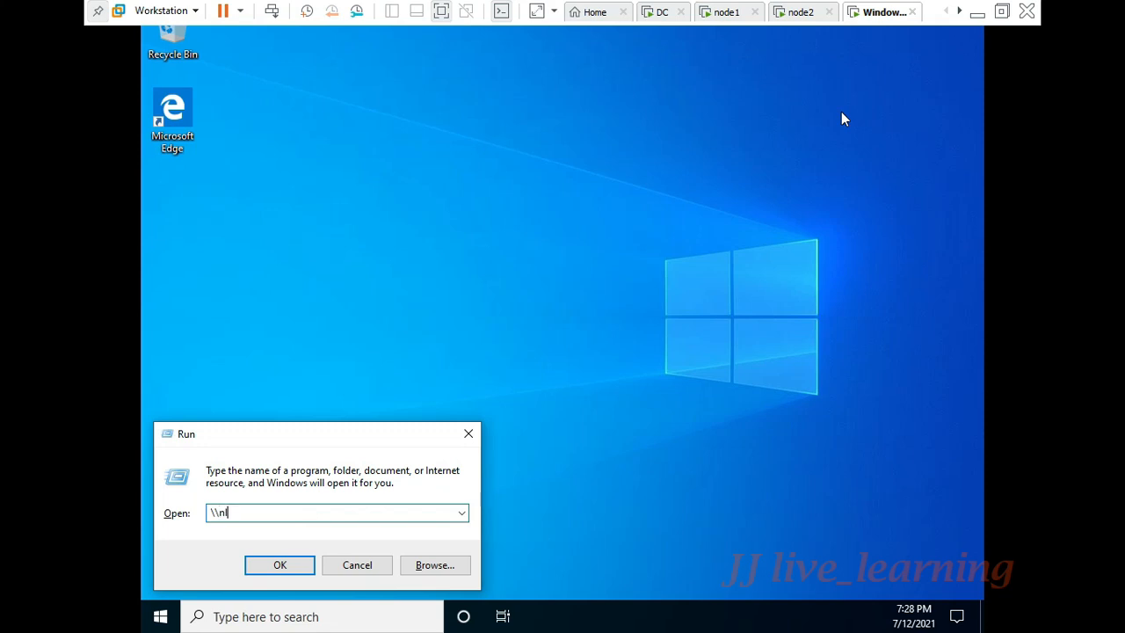
{"action": "type", "text": "fileserver\\userdata"}
{"action": "key", "text": "Return"}
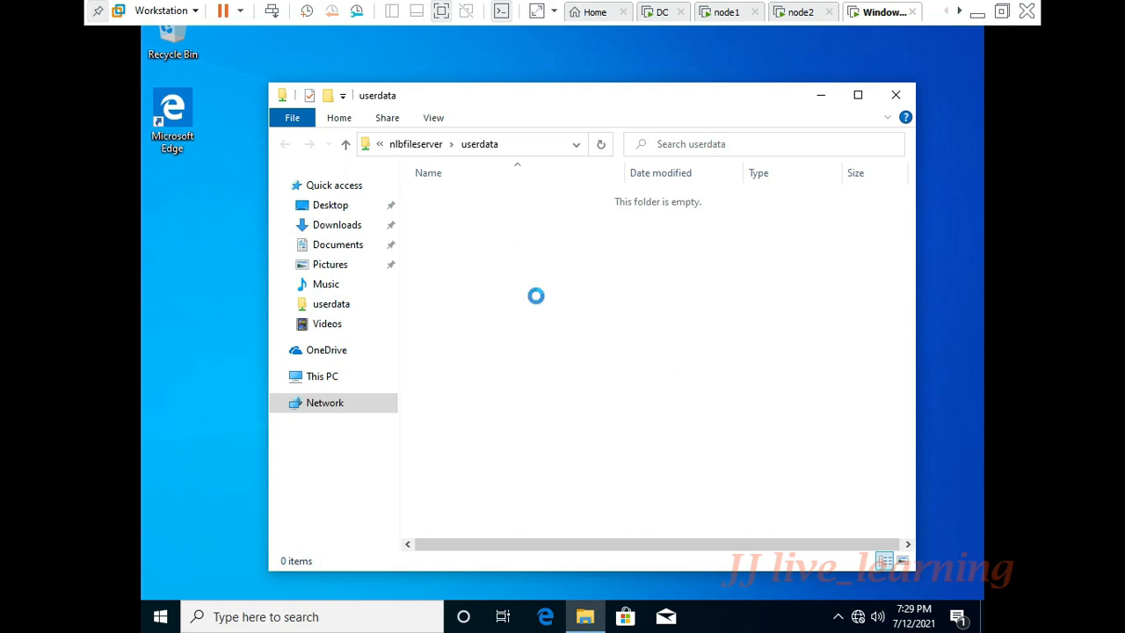
Create a text document named hai in the userdata share and close the folder window.
{"action": "right_click", "coordinate": [650, 354]}
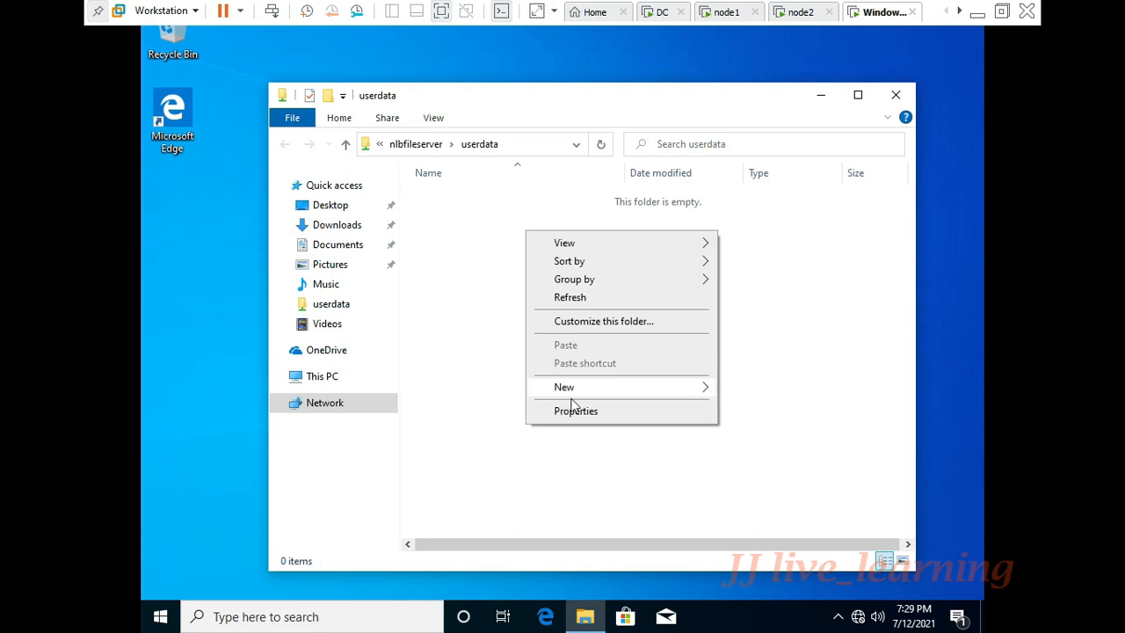
{"action": "mouse_move", "coordinate": [715, 386]}
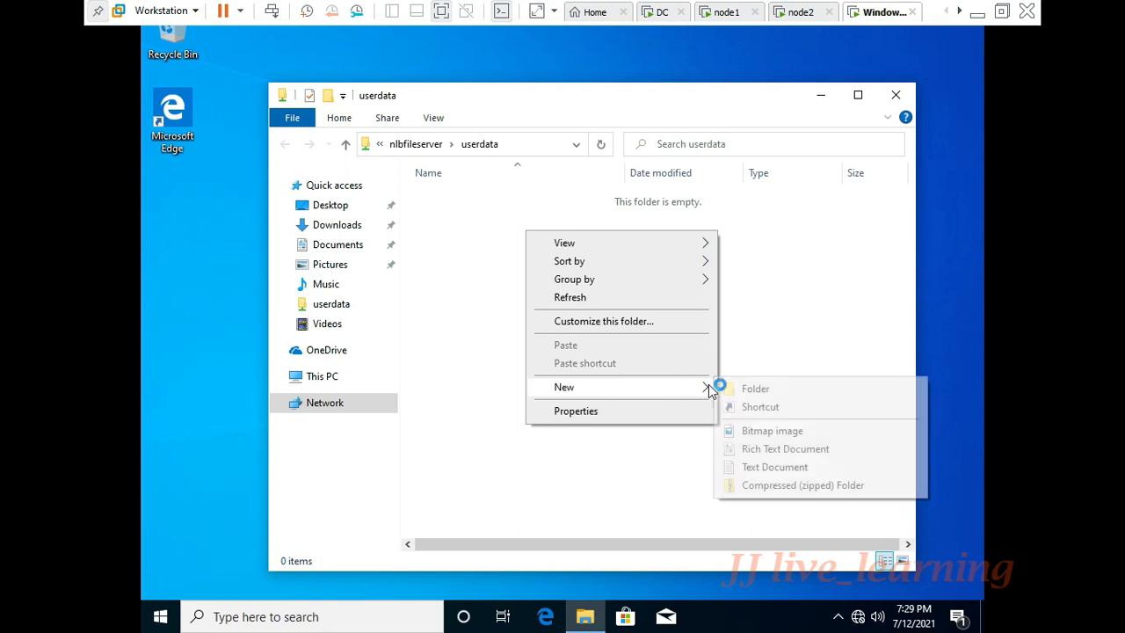
{"action": "left_click", "coordinate": [757, 471]}
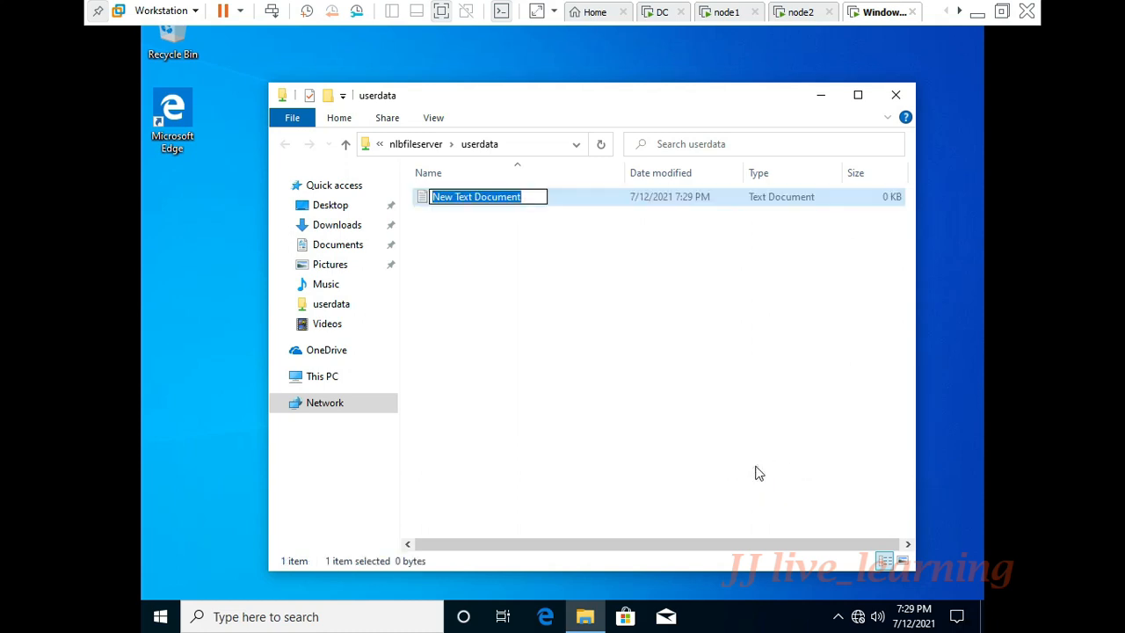
{"action": "type", "text": "hai"}
{"action": "key", "text": "Return"}
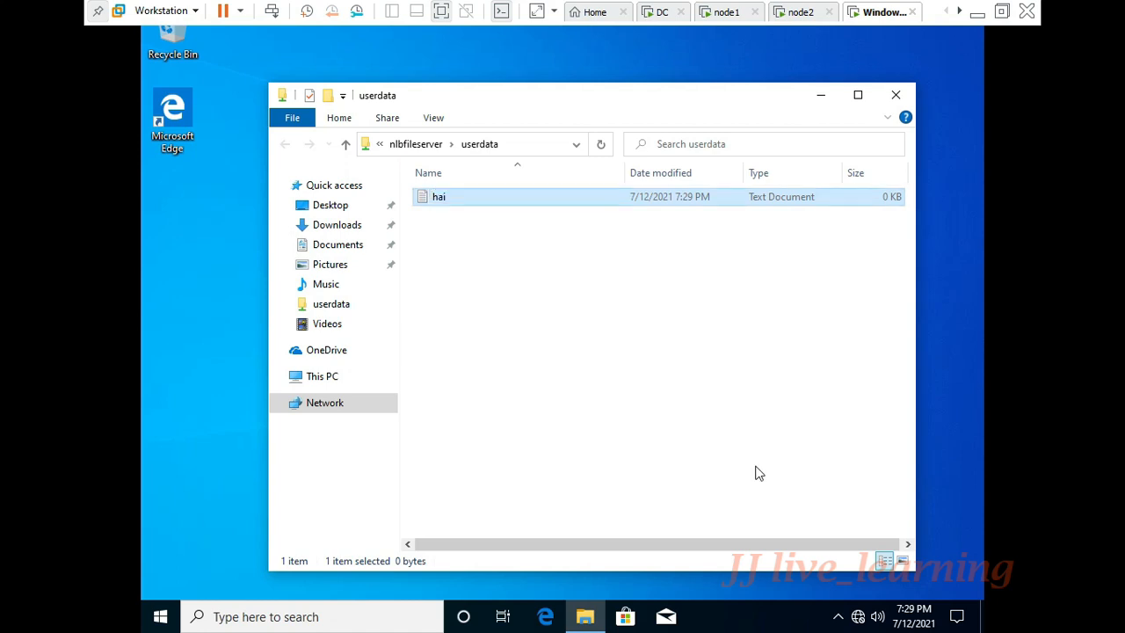
{"action": "left_click", "coordinate": [907, 103]}
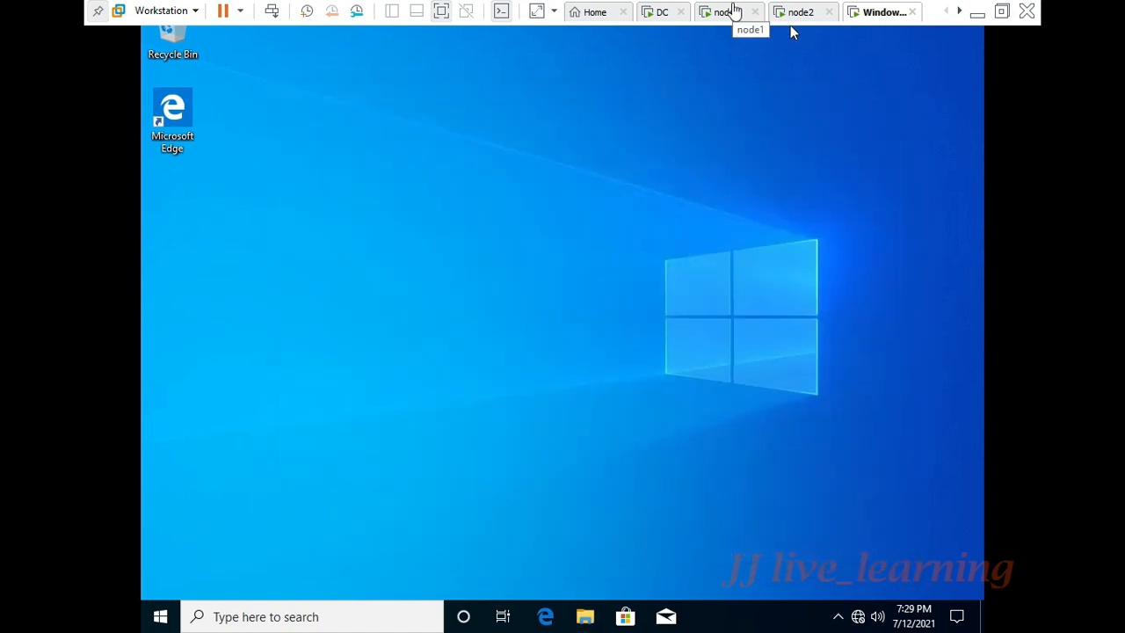
Switch to node1, look at the drives under This PC, close that window and check the owner node of nlbfileserver.
{"action": "left_click", "coordinate": [732, 11]}
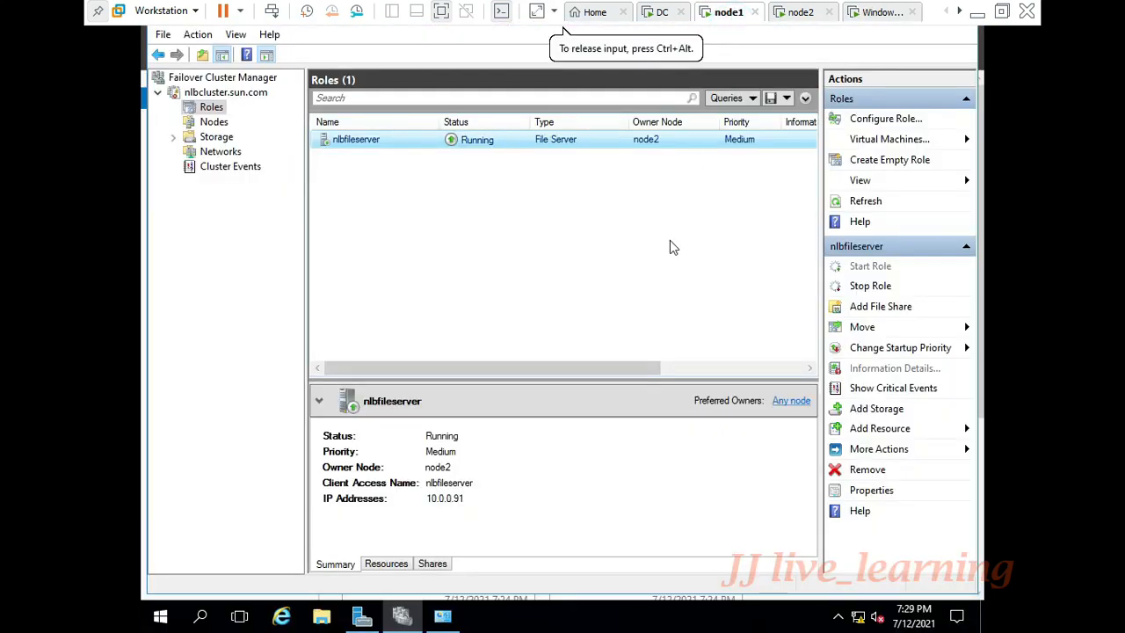
{"action": "key", "text": "super+e"}
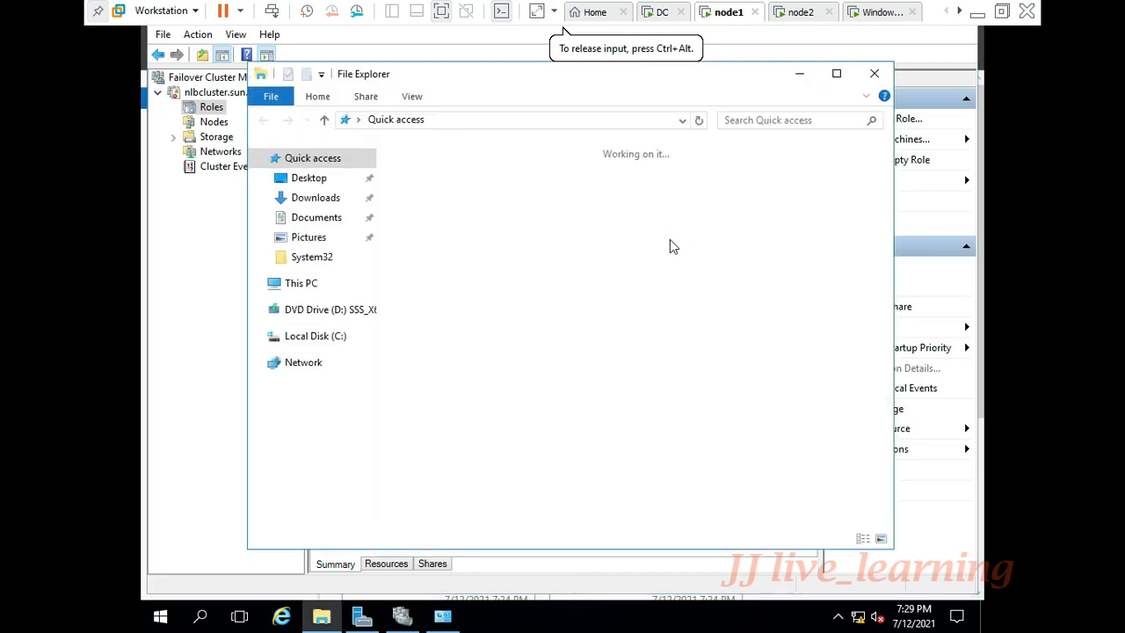
{"action": "left_click", "coordinate": [324, 288]}
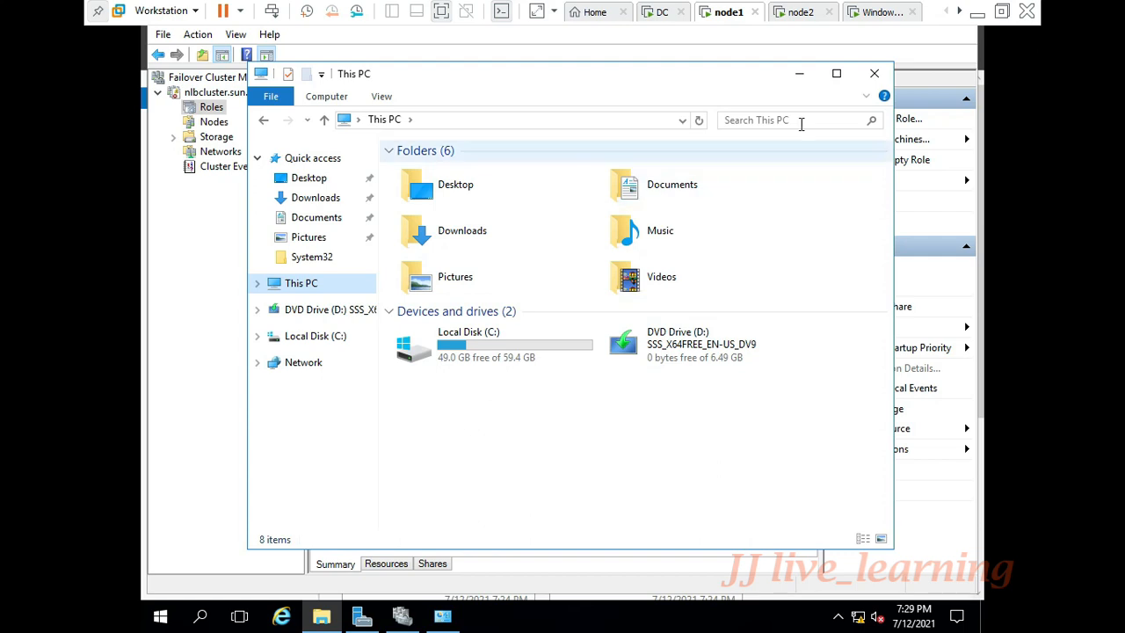
{"action": "left_click", "coordinate": [874, 76]}
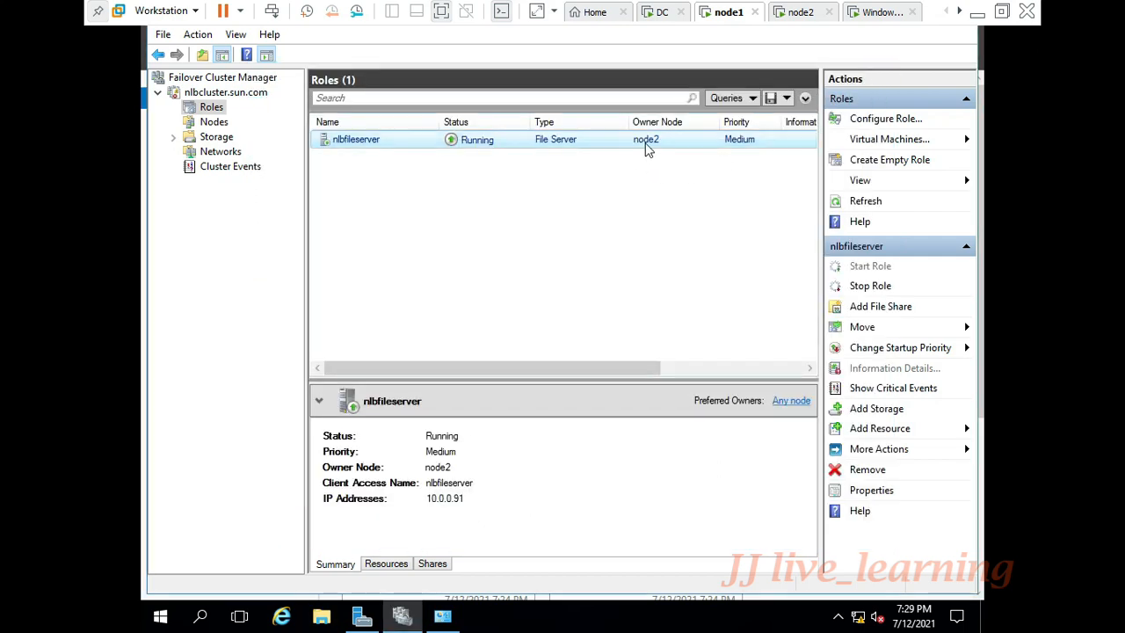
{"action": "left_click", "coordinate": [659, 148]}
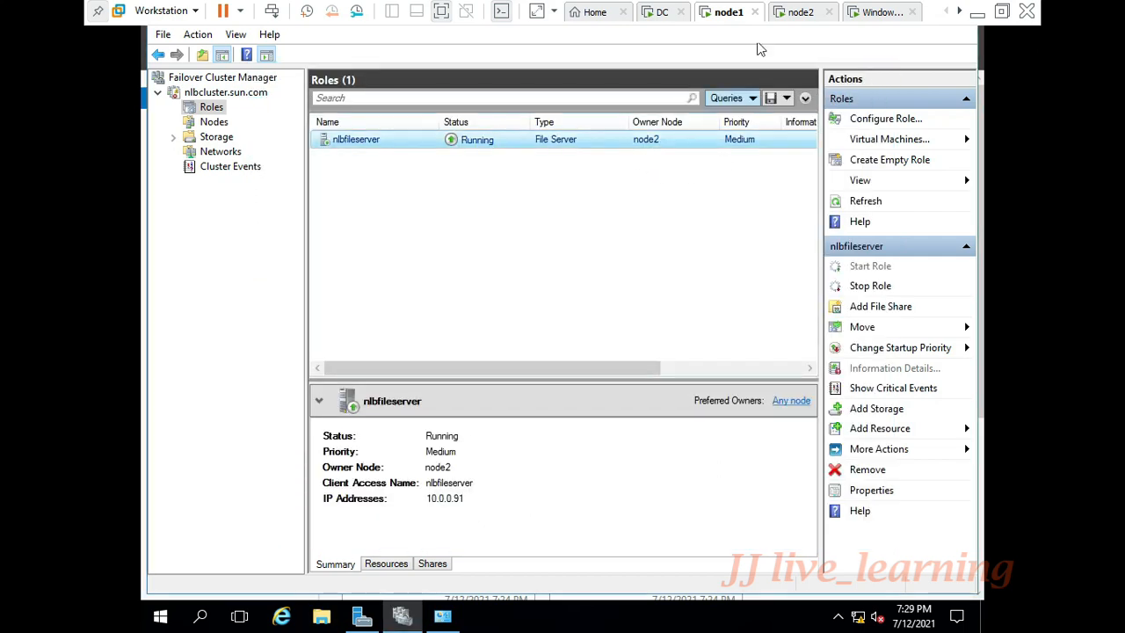
Switch to node2 and examine the contents of the userdata folder inside Shares on volume F:.
{"action": "left_click", "coordinate": [795, 11]}
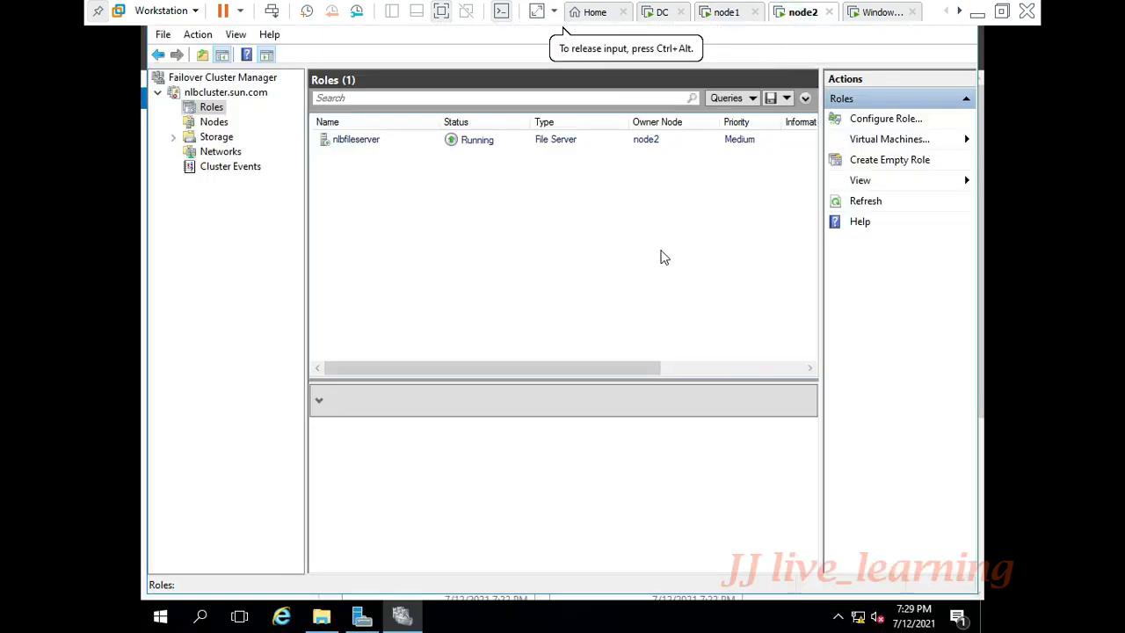
{"action": "key", "text": "super+e"}
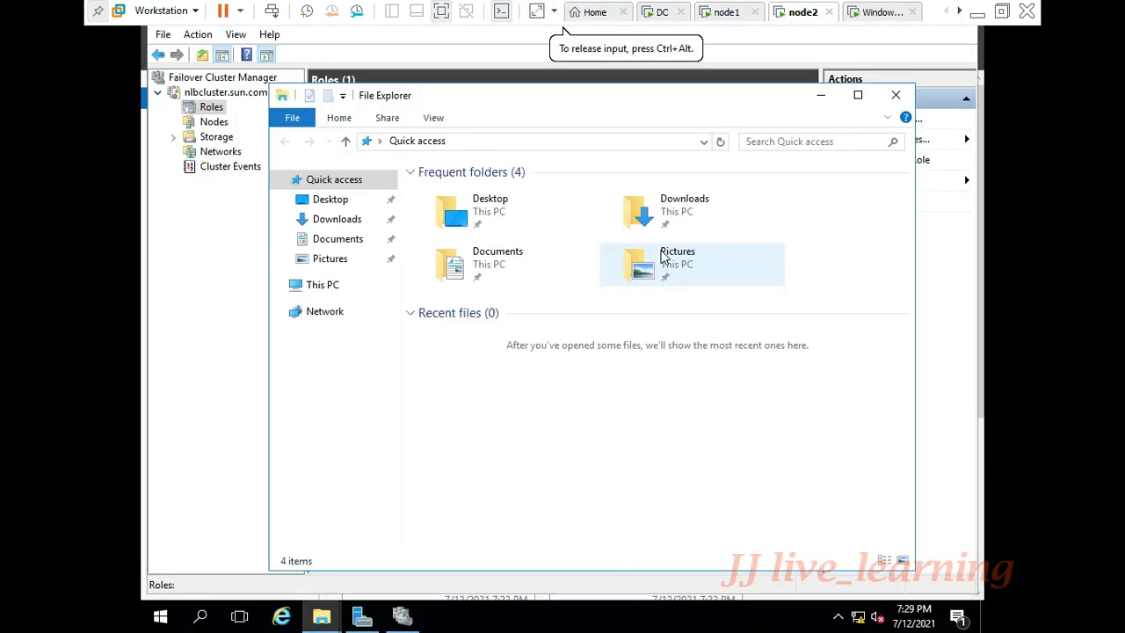
{"action": "left_click", "coordinate": [349, 286]}
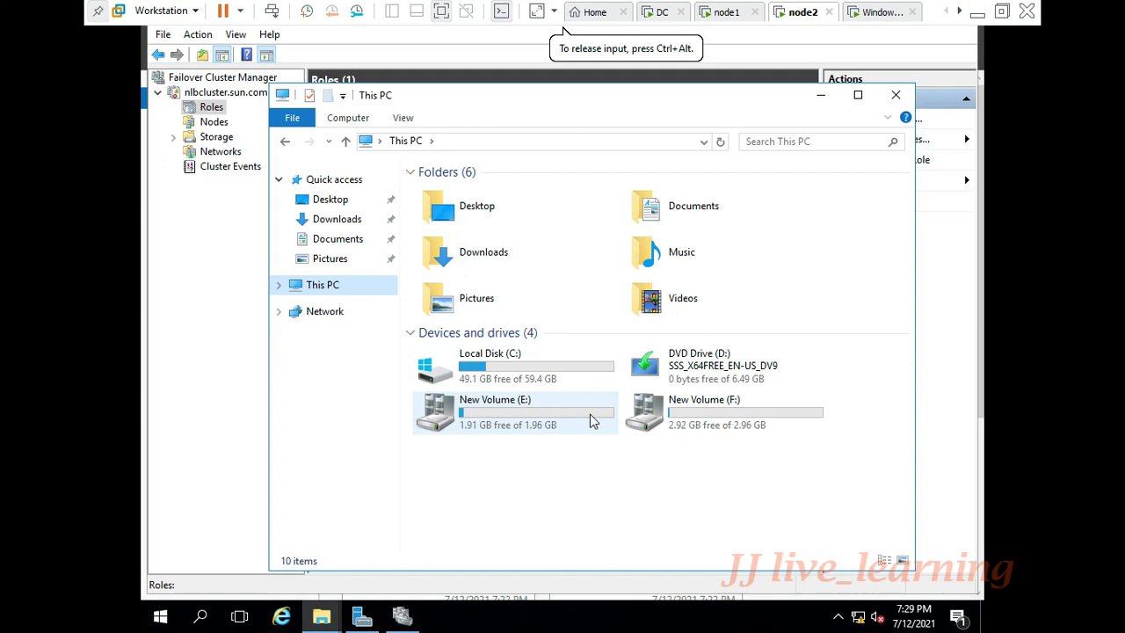
{"action": "left_click", "coordinate": [694, 418]}
{"action": "double_click", "coordinate": [694, 418]}
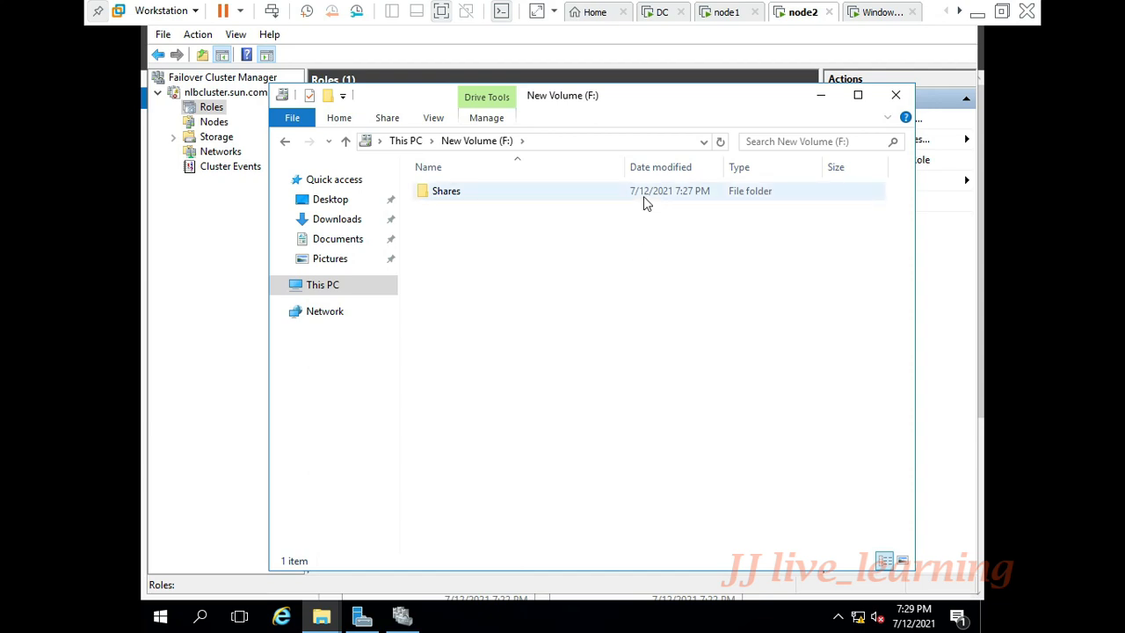
{"action": "left_click", "coordinate": [644, 201]}
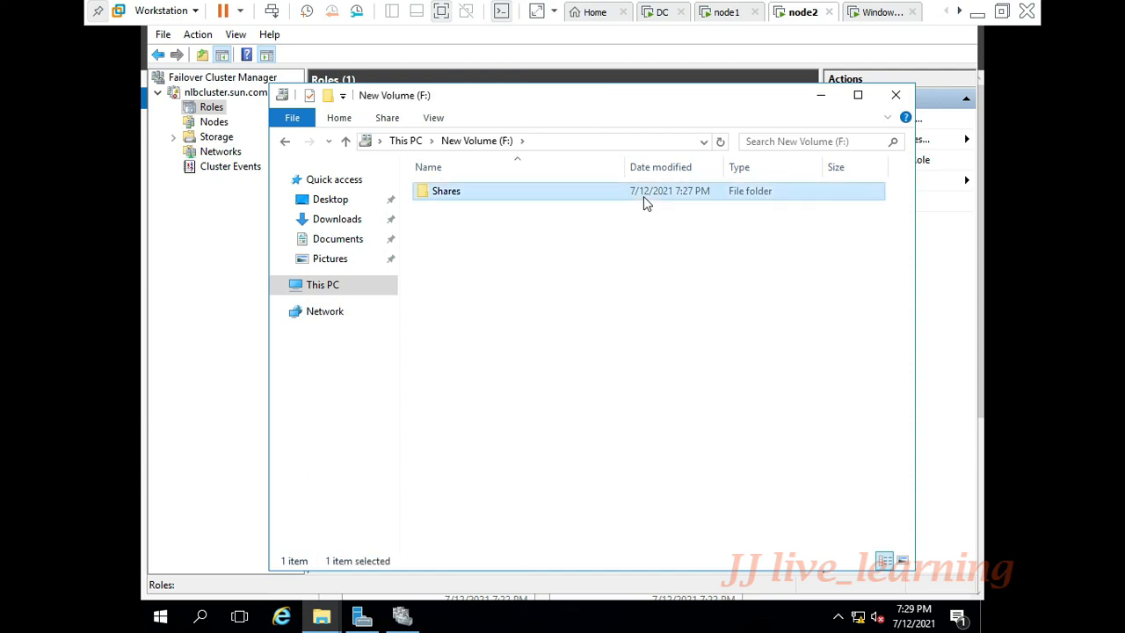
{"action": "double_click", "coordinate": [643, 200]}
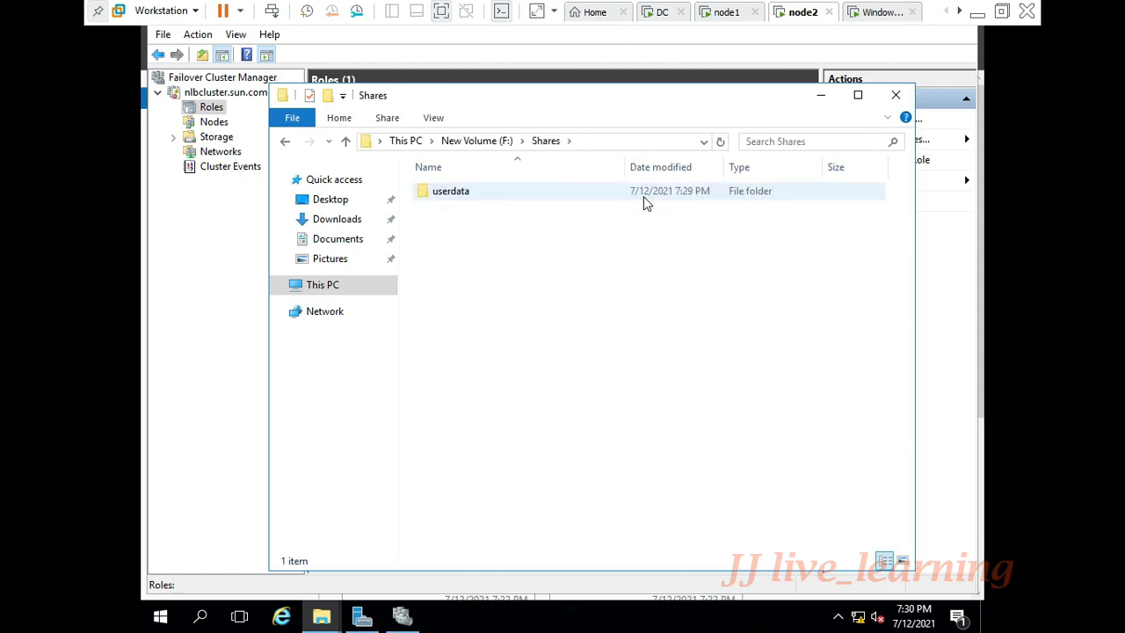
{"action": "double_click", "coordinate": [643, 197]}
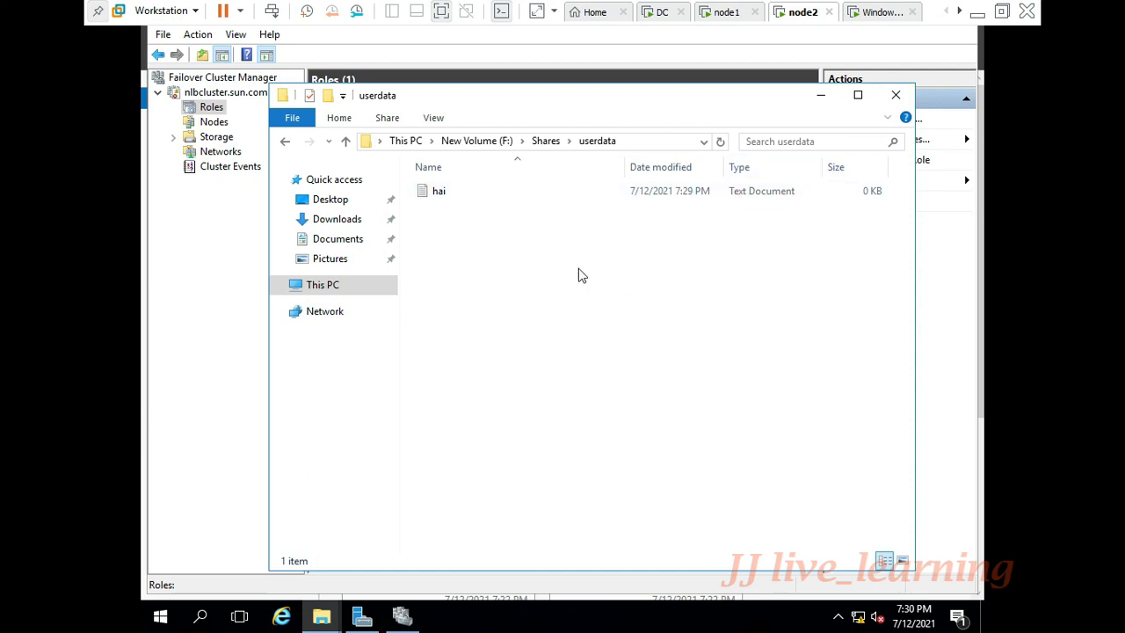
{"action": "left_click", "coordinate": [239, 314]}
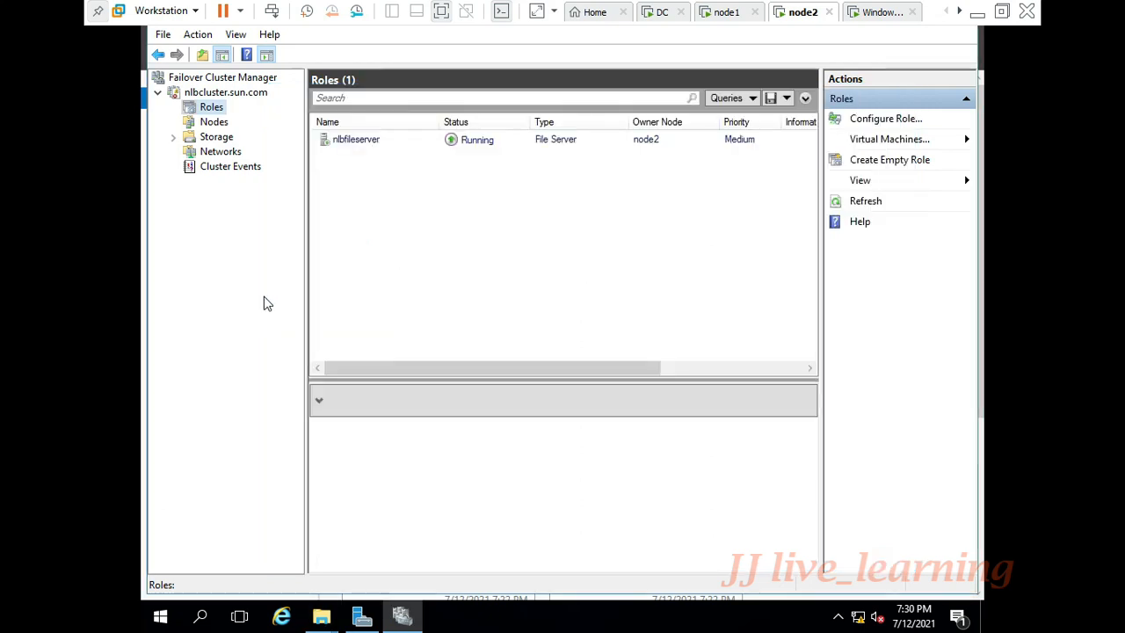
Open Network Connections on node2 with ncpa.cpl, disable the Ethernet0 adapter and minimize that window.
{"action": "key", "text": "super+r"}
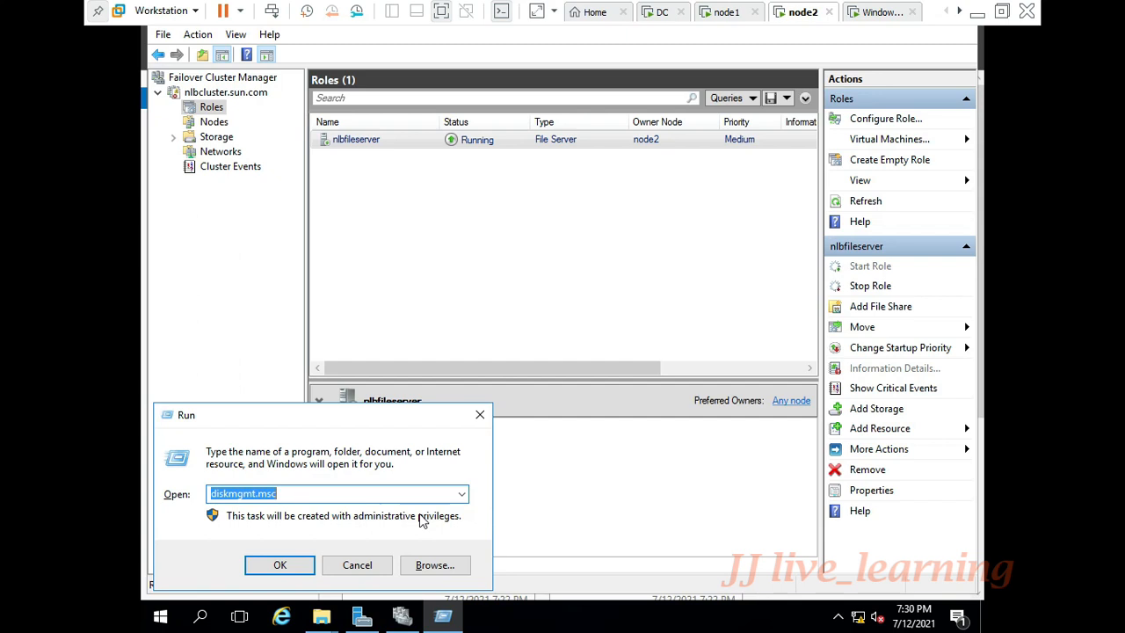
{"action": "type", "text": "ncpa.cpl"}
{"action": "key", "text": "Return"}
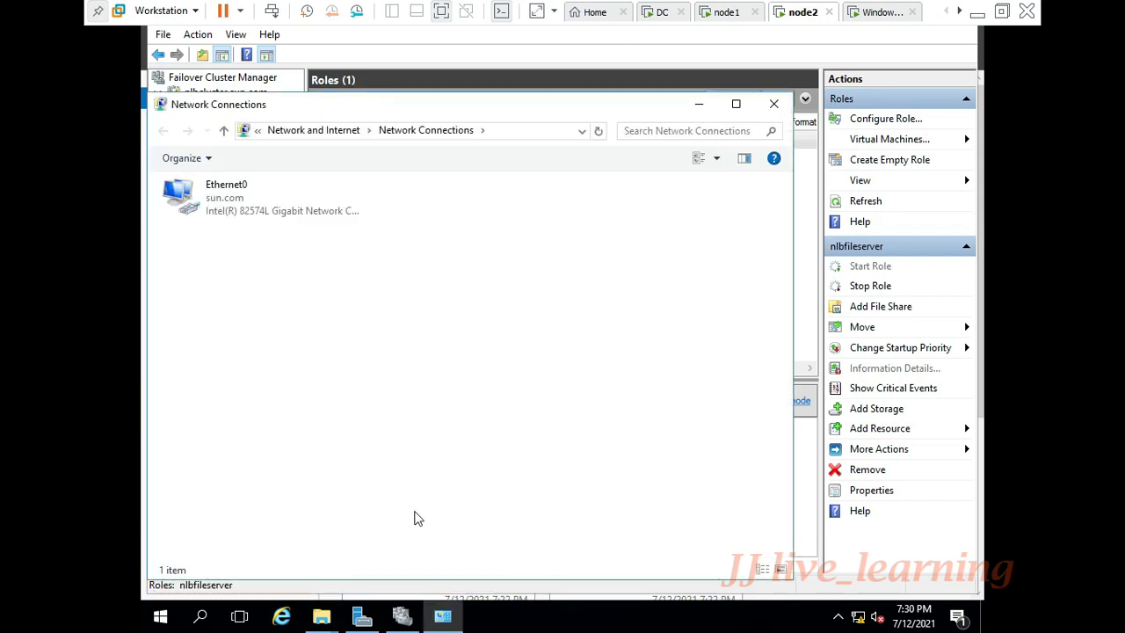
{"action": "left_click", "coordinate": [230, 208]}
{"action": "right_click", "coordinate": [231, 211]}
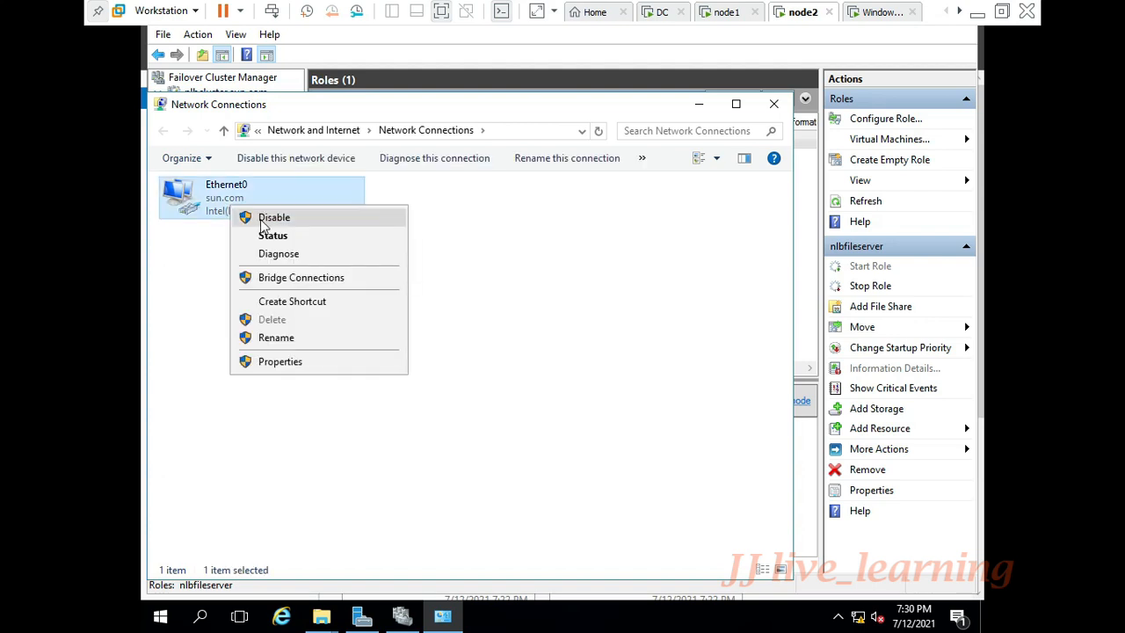
{"action": "left_click", "coordinate": [260, 219]}
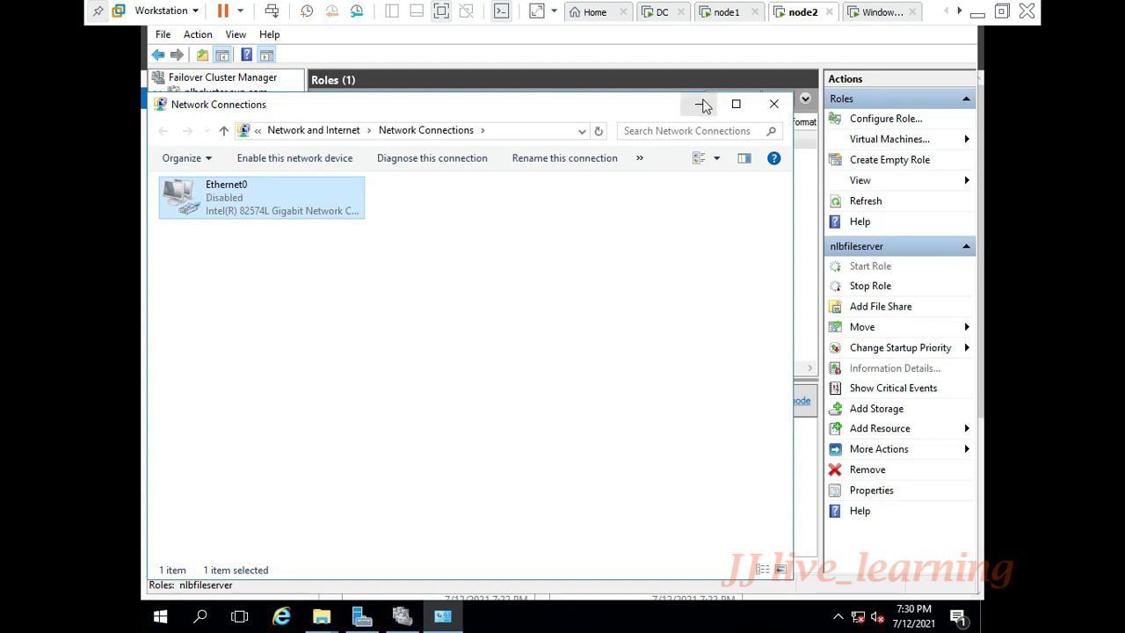
{"action": "left_click", "coordinate": [700, 105]}
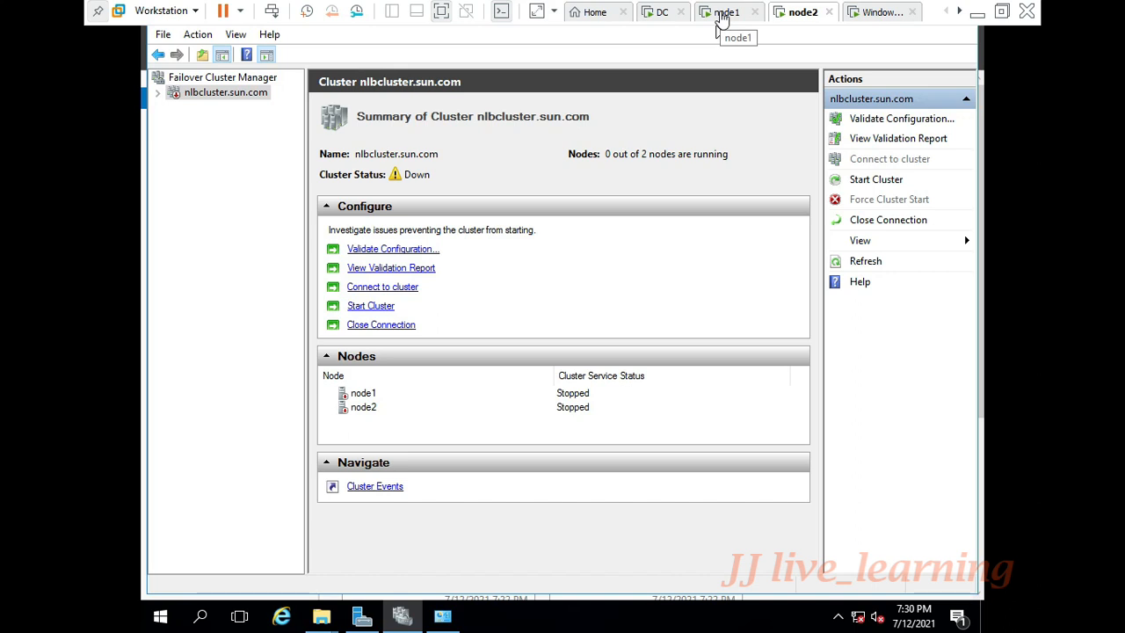
Switch to node1 and refresh the cluster roles to check which node owns nlbfileserver.
{"action": "left_click", "coordinate": [722, 14]}
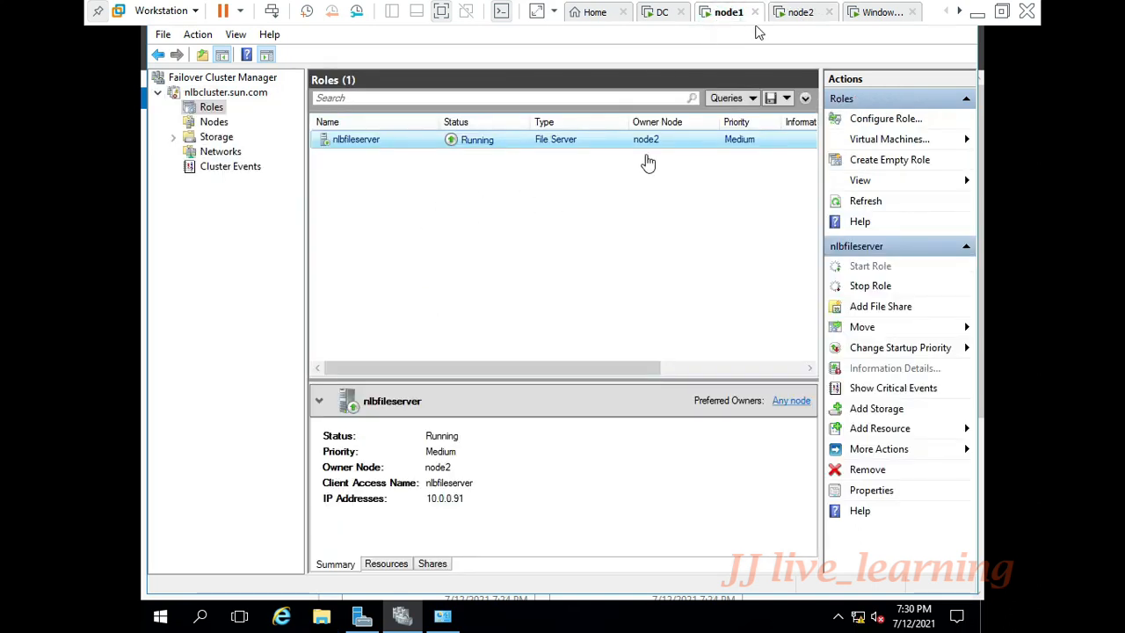
{"action": "left_click", "coordinate": [876, 201]}
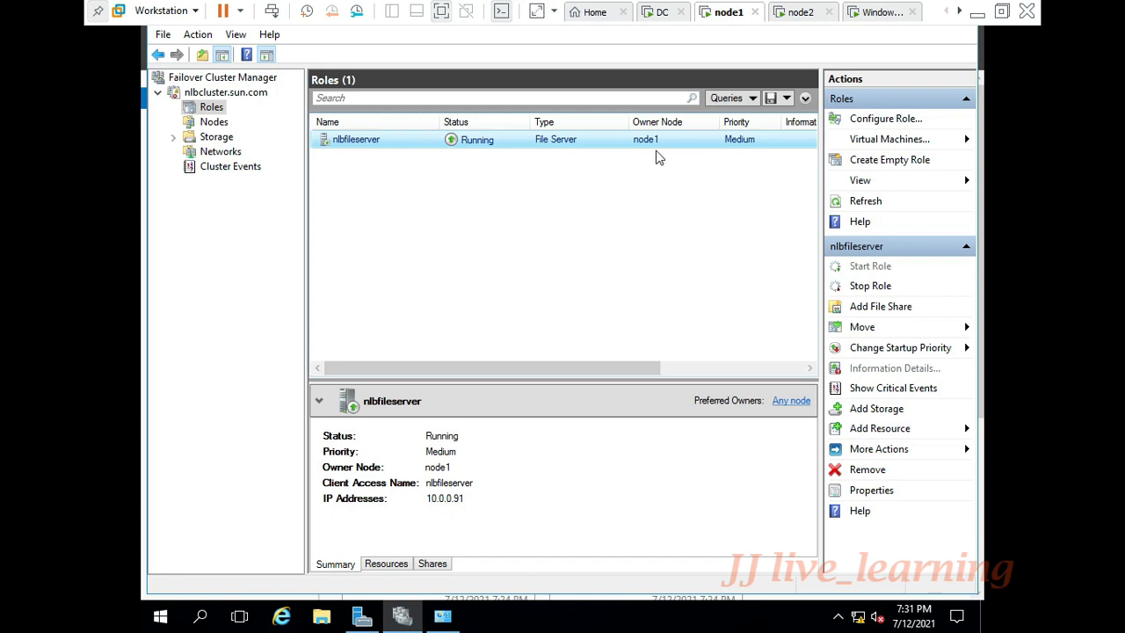
Reopen \\nlbfileserver\userdata on the Windows client, create a text document named h1 in it and close the folder window.
{"action": "left_click", "coordinate": [878, 12]}
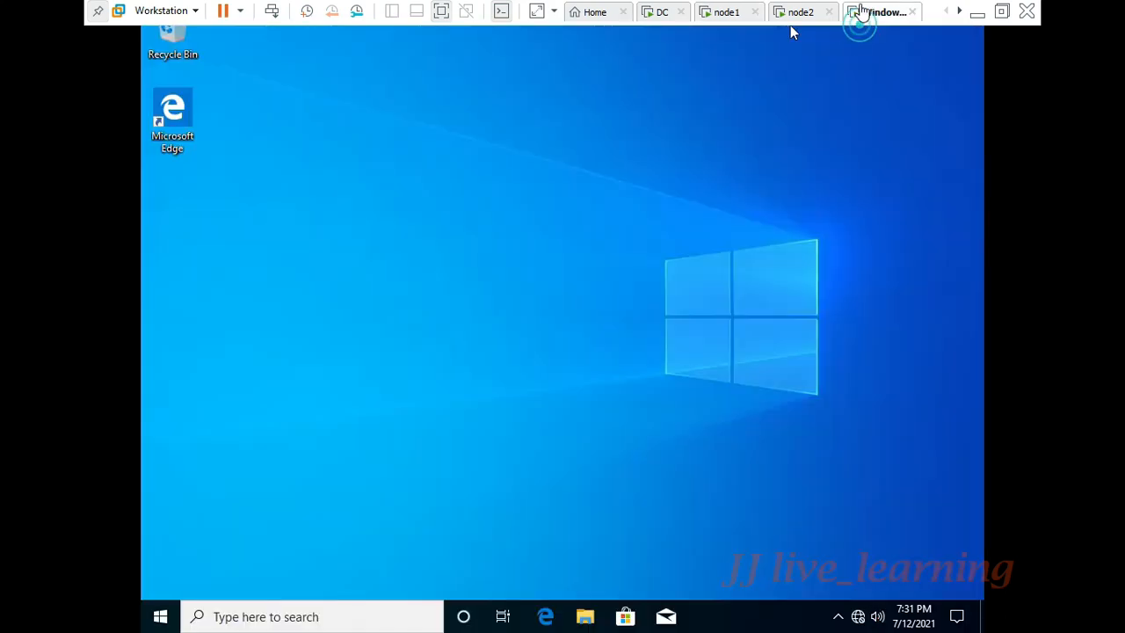
{"action": "key", "text": "super+r"}
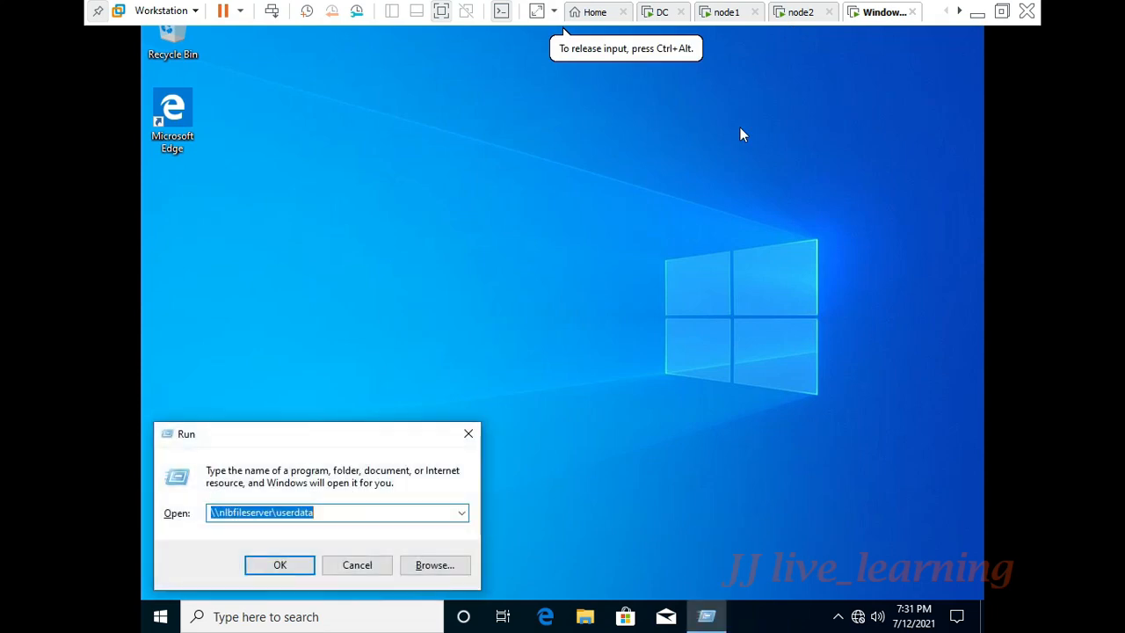
{"action": "key", "text": "Return"}
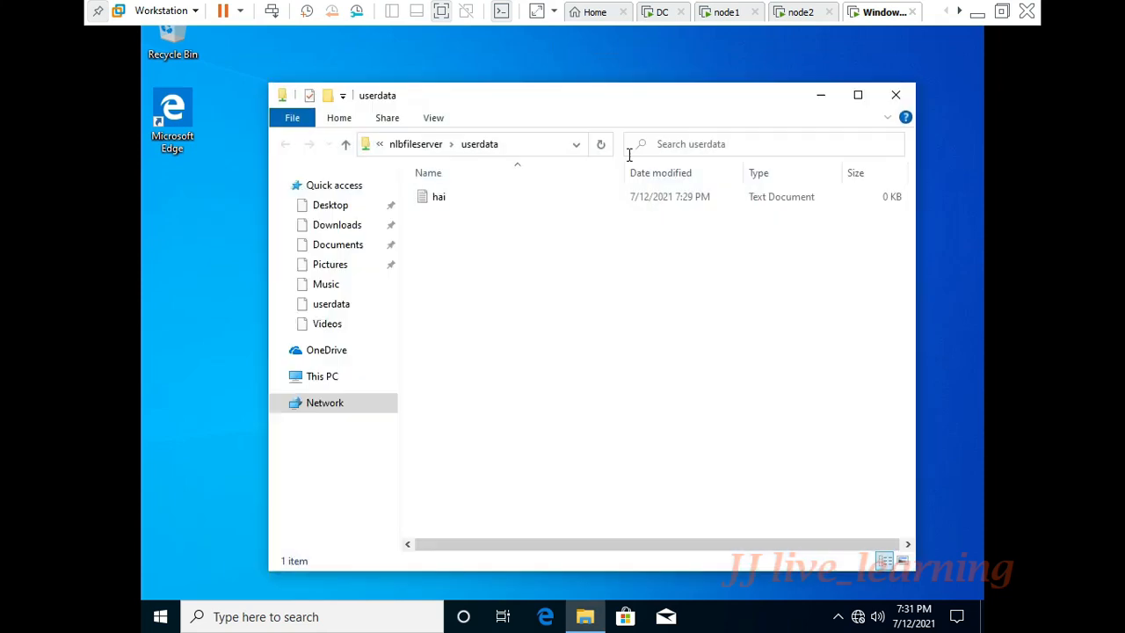
{"action": "right_click", "coordinate": [522, 250]}
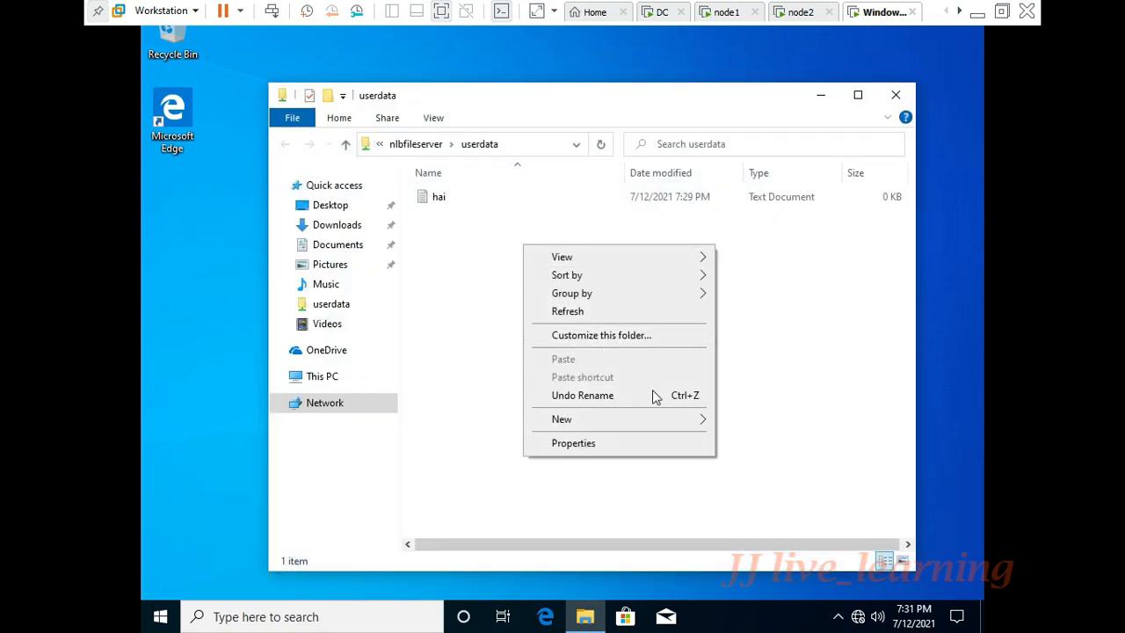
{"action": "mouse_move", "coordinate": [716, 428]}
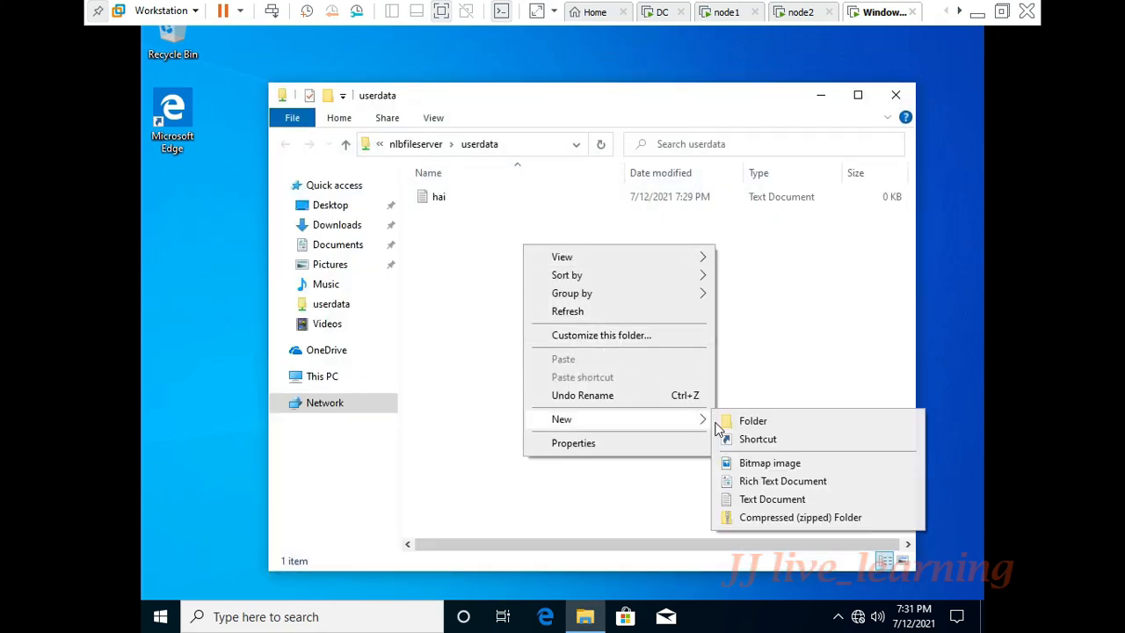
{"action": "left_click", "coordinate": [752, 499]}
{"action": "type", "text": "h1"}
{"action": "key", "text": "Return"}
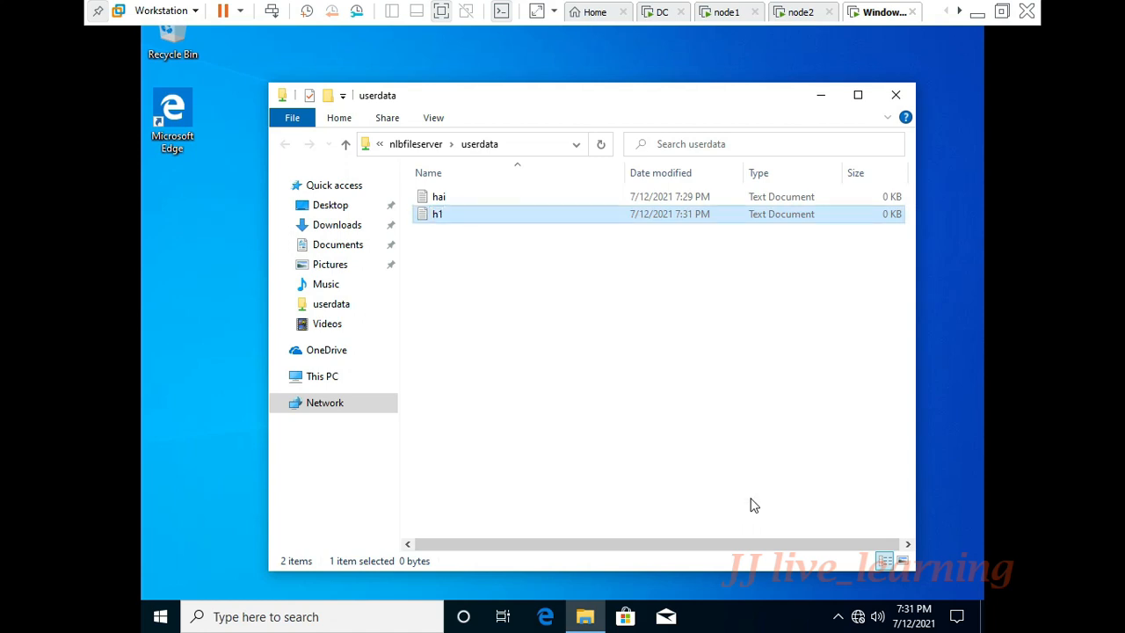
{"action": "left_click", "coordinate": [895, 94]}
Switch to node1 and open the userdata folder inside Shares on volume F: to examine its contents.
{"action": "left_click", "coordinate": [727, 12]}
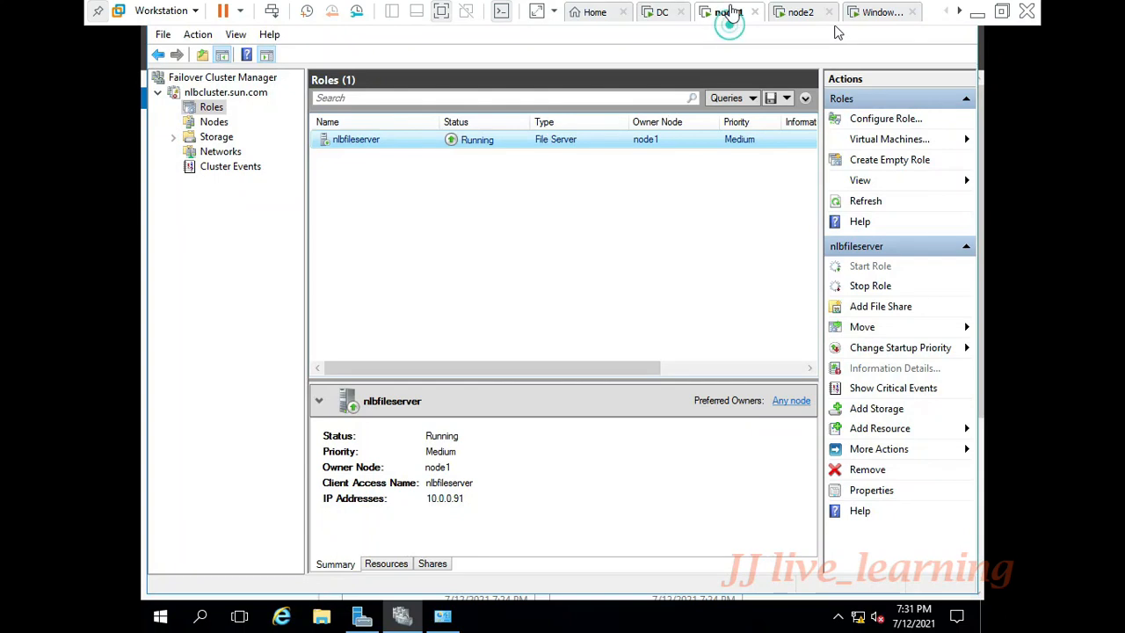
{"action": "left_click", "coordinate": [632, 248]}
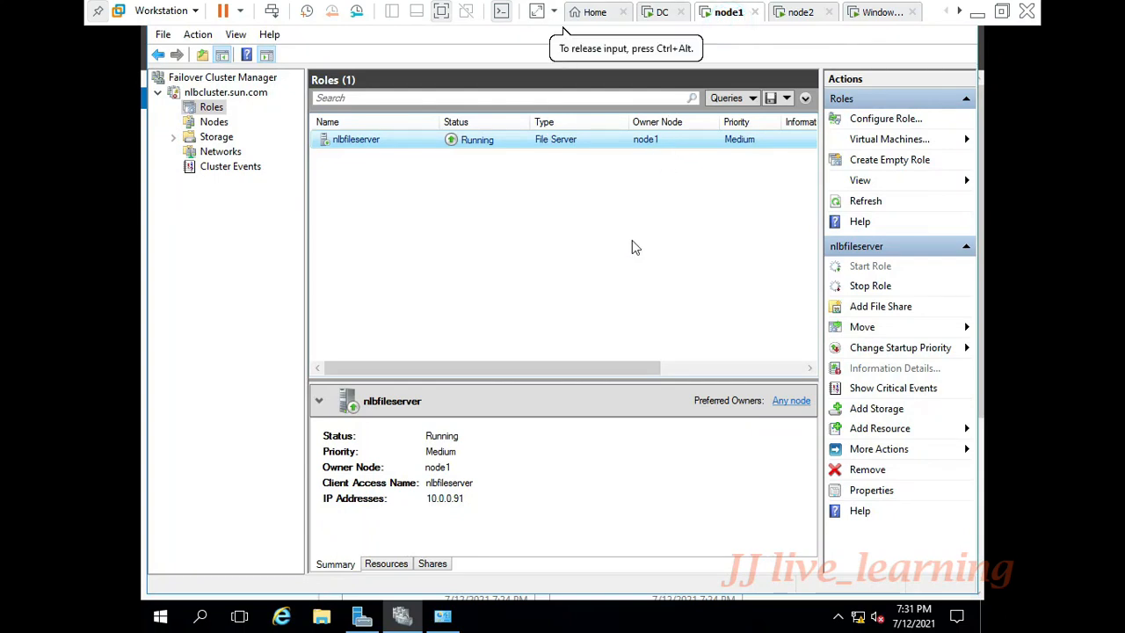
{"action": "key", "text": "super+e"}
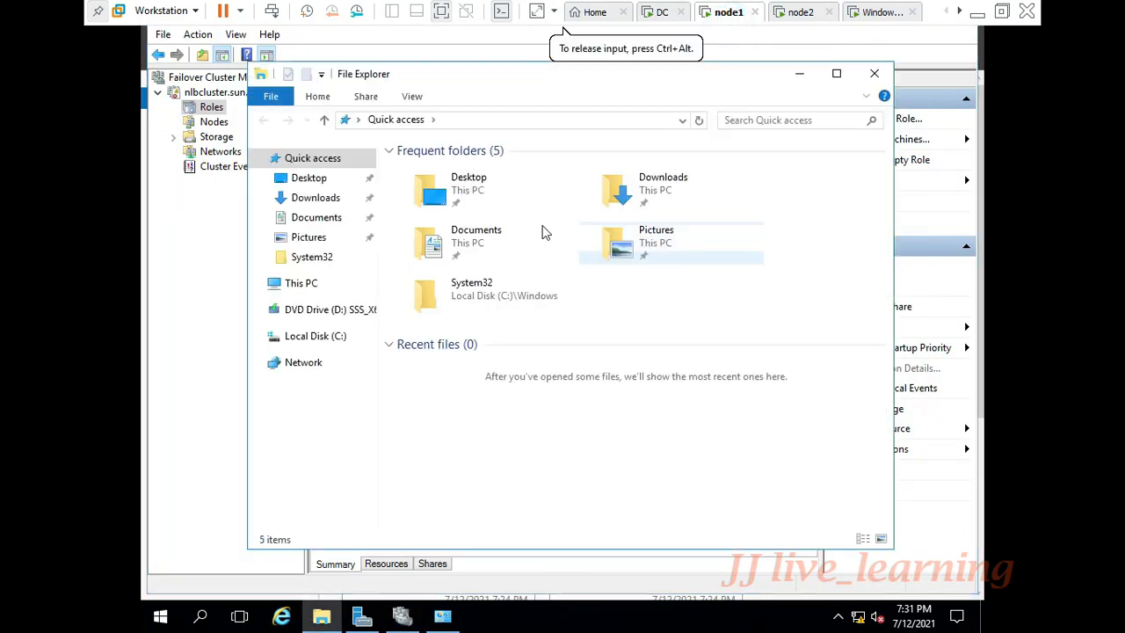
{"action": "left_click", "coordinate": [308, 287]}
{"action": "left_click", "coordinate": [696, 406]}
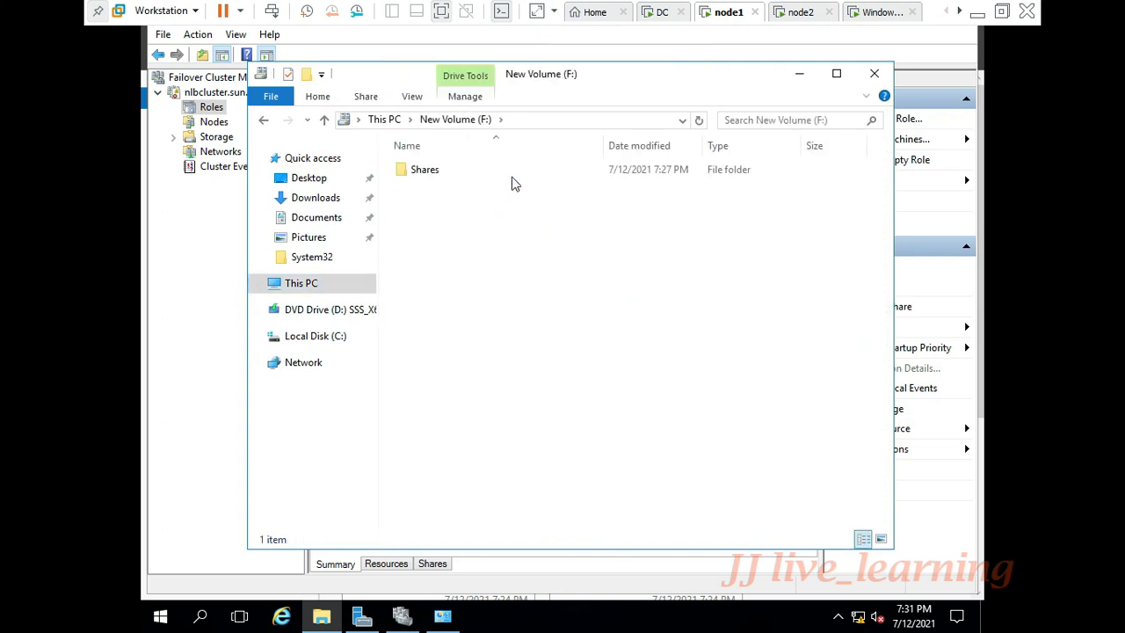
{"action": "double_click", "coordinate": [516, 178]}
{"action": "double_click", "coordinate": [517, 178]}
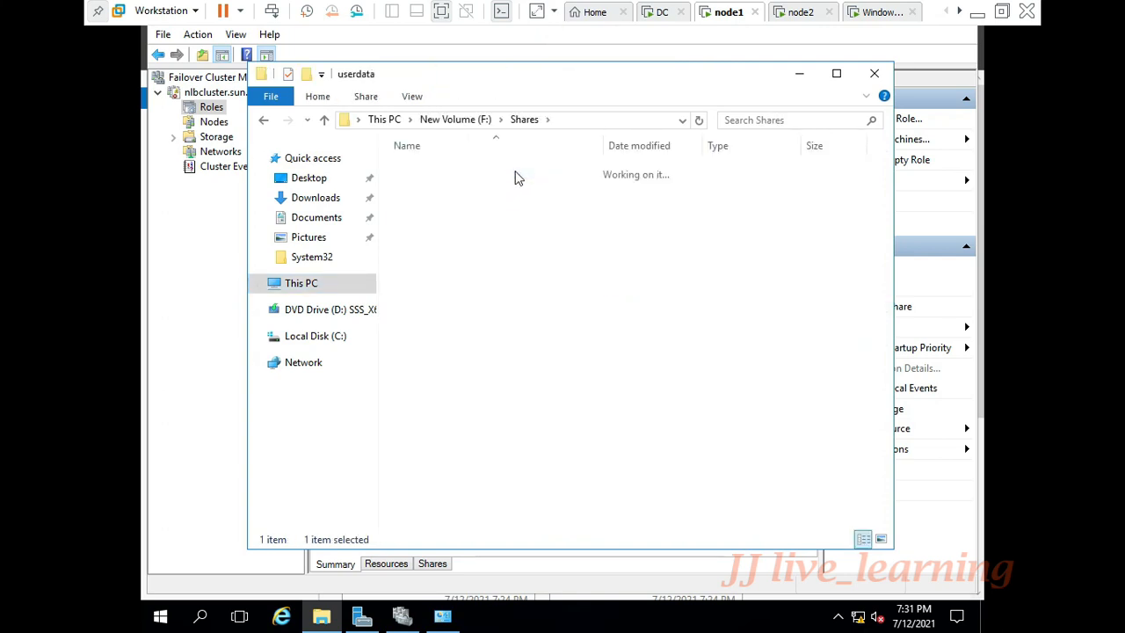